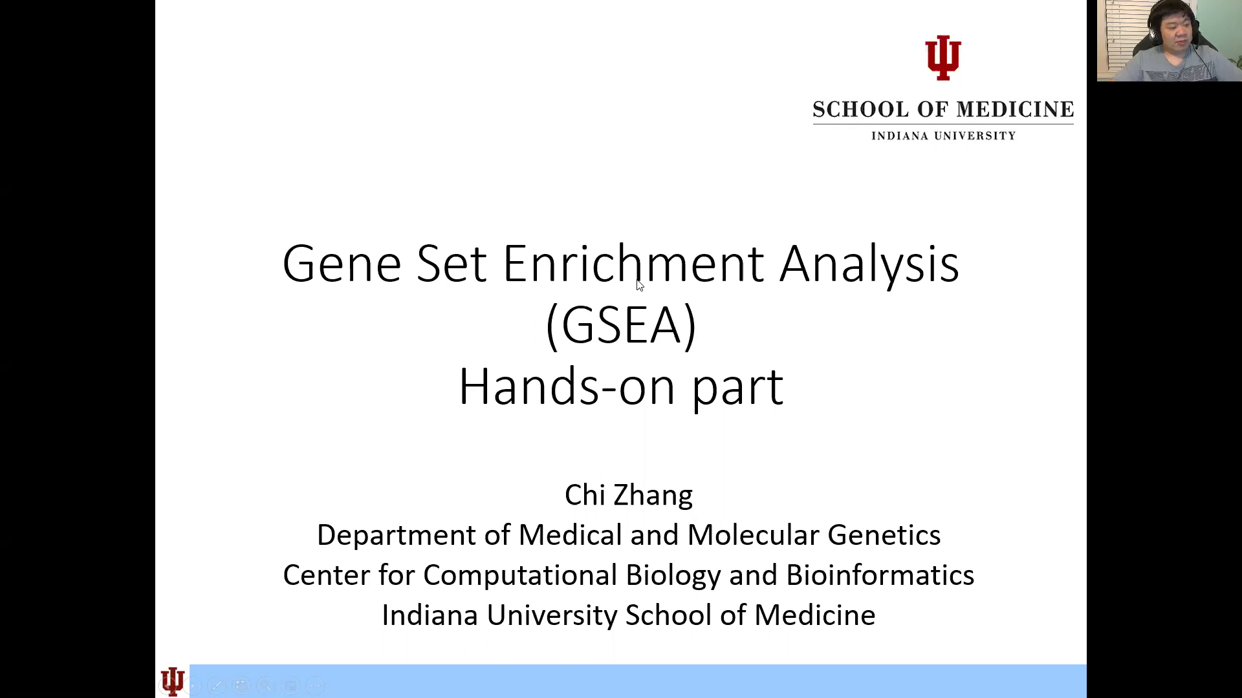
Step: Page through the GSEA Java version and WebGestalt webserver slides, end the slideshow and switch to the GSEA website in Chrome
{"action": "key", "text": "Right"}
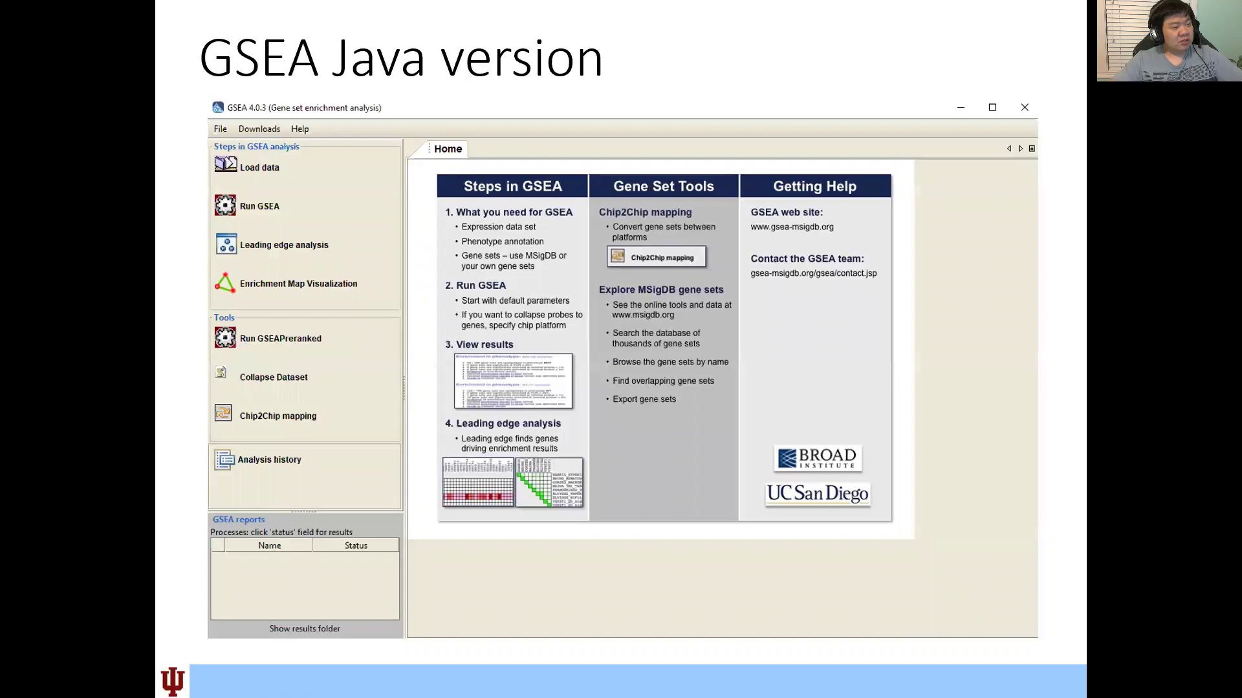
{"action": "key", "text": "Right"}
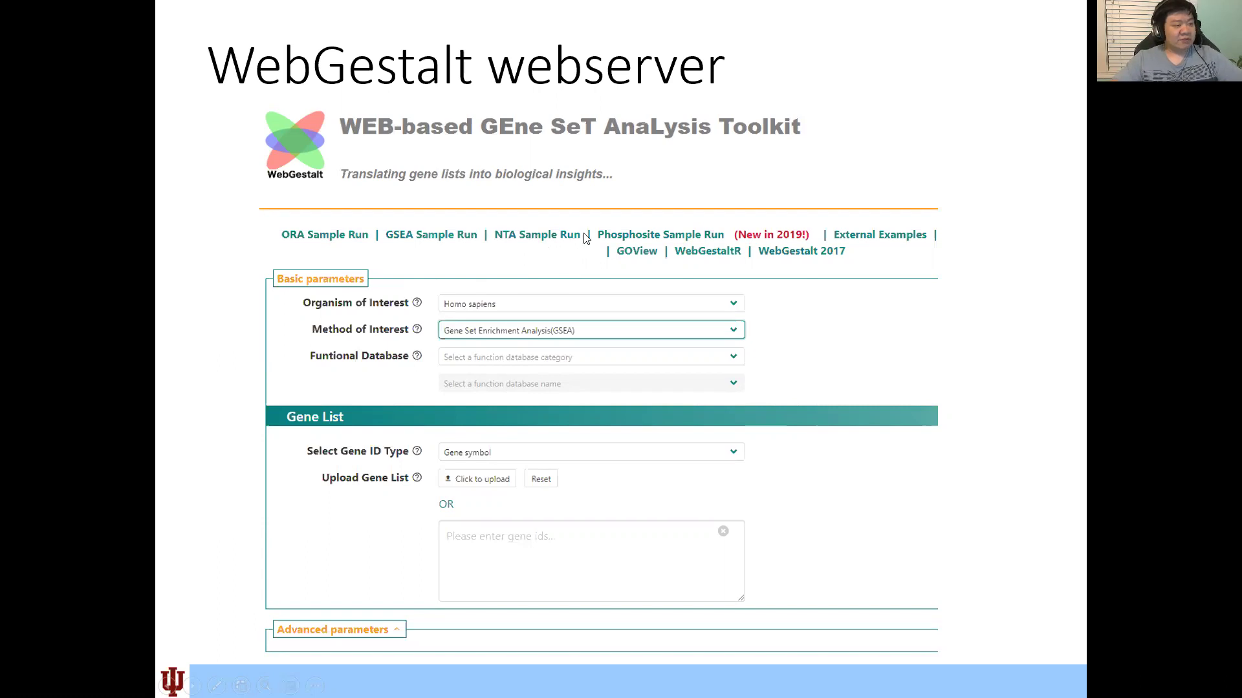
{"action": "key", "text": "Escape"}
{"action": "left_click", "coordinate": [332, 686]}
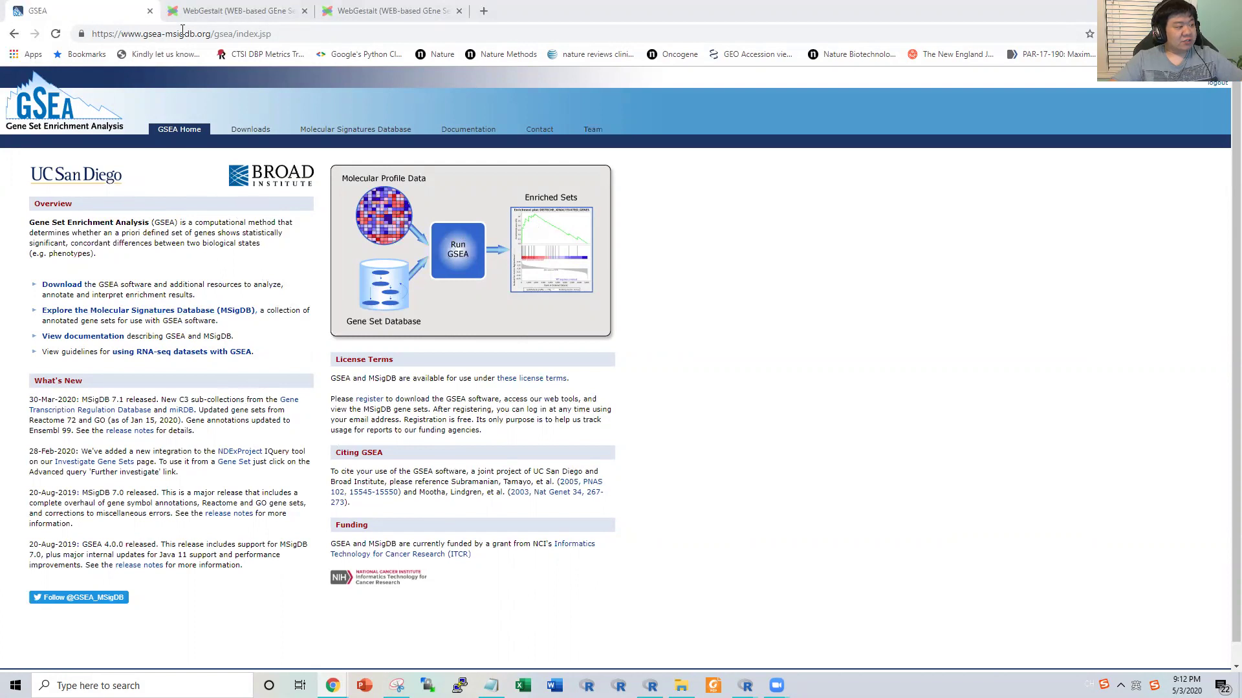
Step: Open the GSEA website's Downloads page and review the GSEA software options offered for each platform
{"action": "left_click", "coordinate": [245, 129]}
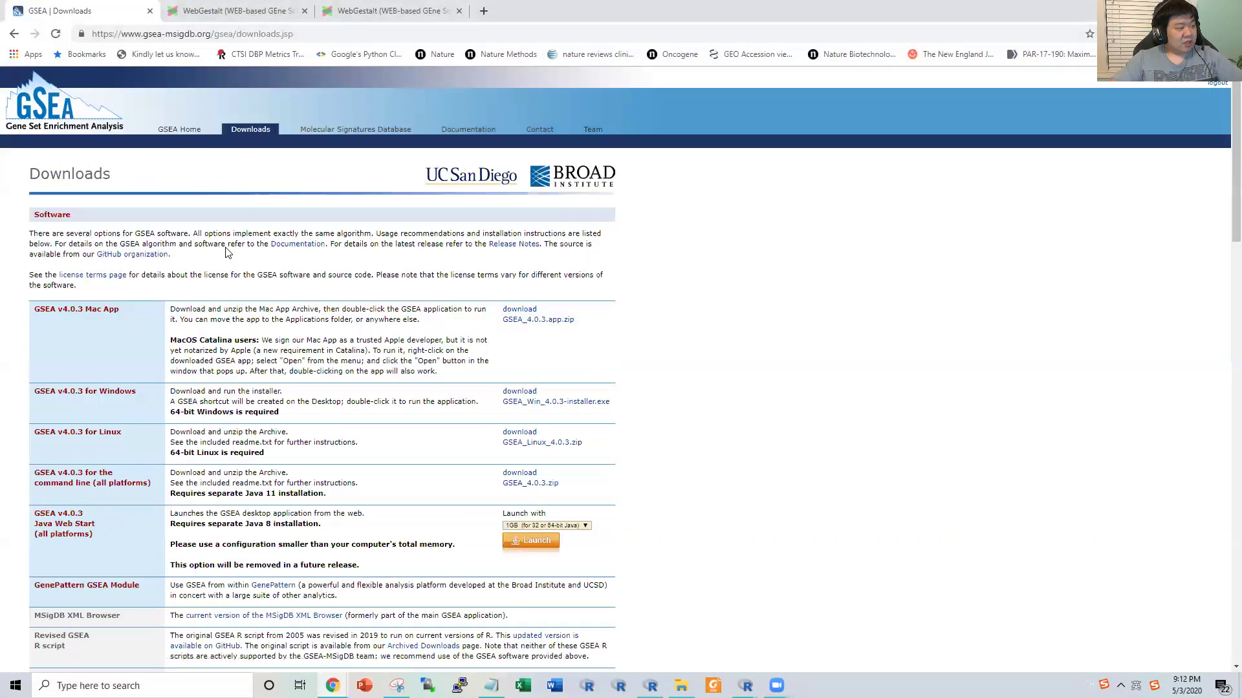
{"action": "scroll", "coordinate": [263, 239], "scroll_direction": "down", "scroll_amount": 1}
{"action": "scroll", "coordinate": [263, 239], "scroll_direction": "down", "scroll_amount": 4}
{"action": "scroll", "coordinate": [261, 176], "scroll_direction": "up", "scroll_amount": 5}
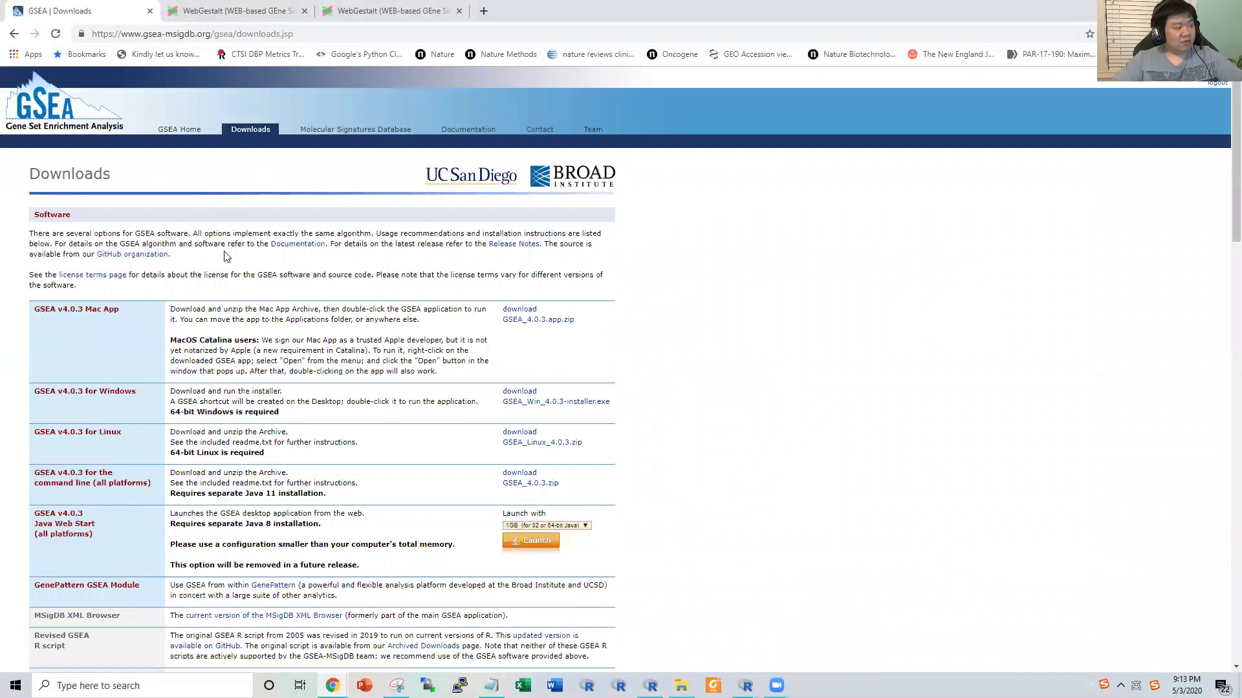
{"action": "scroll", "coordinate": [175, 291], "scroll_direction": "down", "scroll_amount": 1}
{"action": "scroll", "coordinate": [91, 125], "scroll_direction": "down", "scroll_amount": 2}
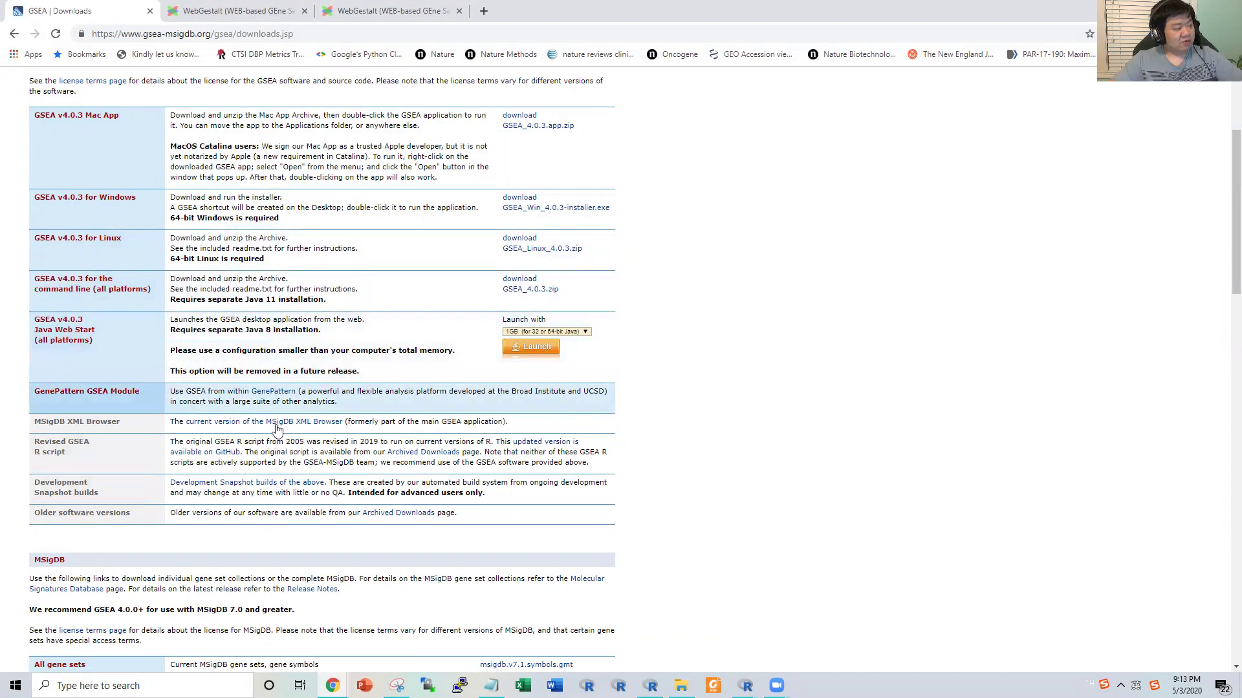
{"action": "scroll", "coordinate": [261, 457], "scroll_direction": "down", "scroll_amount": 1}
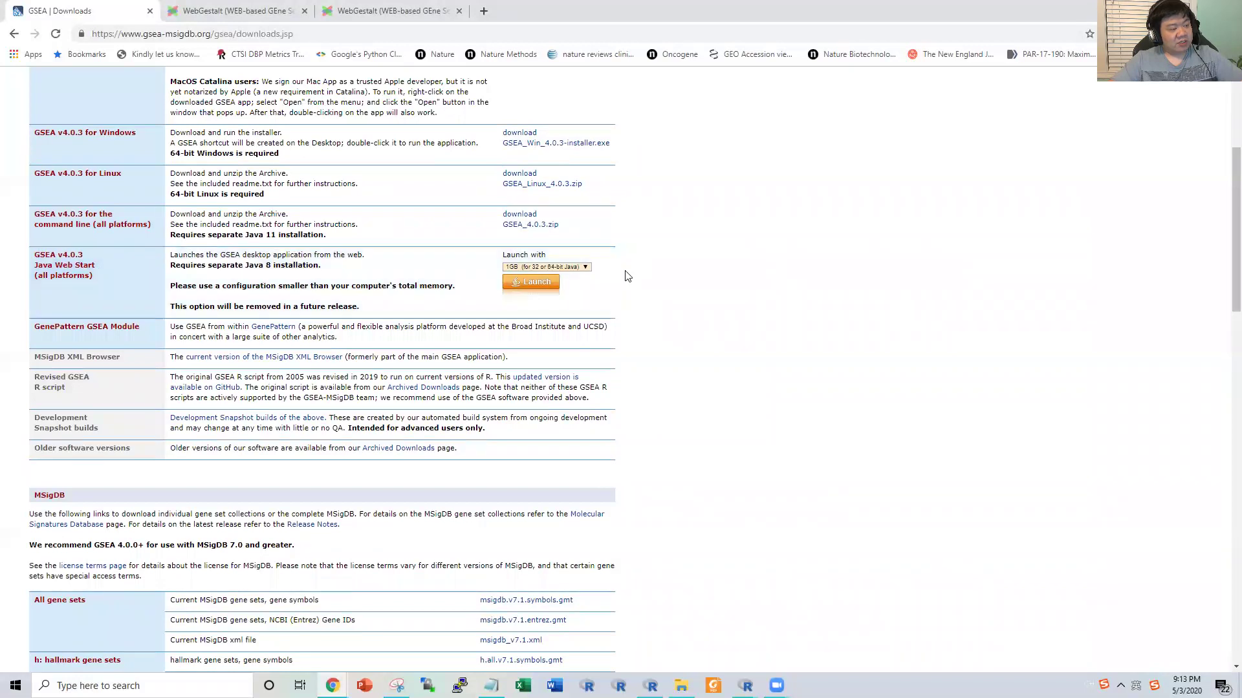
Step: Examine the MSigDB section of the Downloads page, including its licence note and the files under All gene sets
{"action": "scroll", "coordinate": [410, 352], "scroll_direction": "down", "scroll_amount": 5}
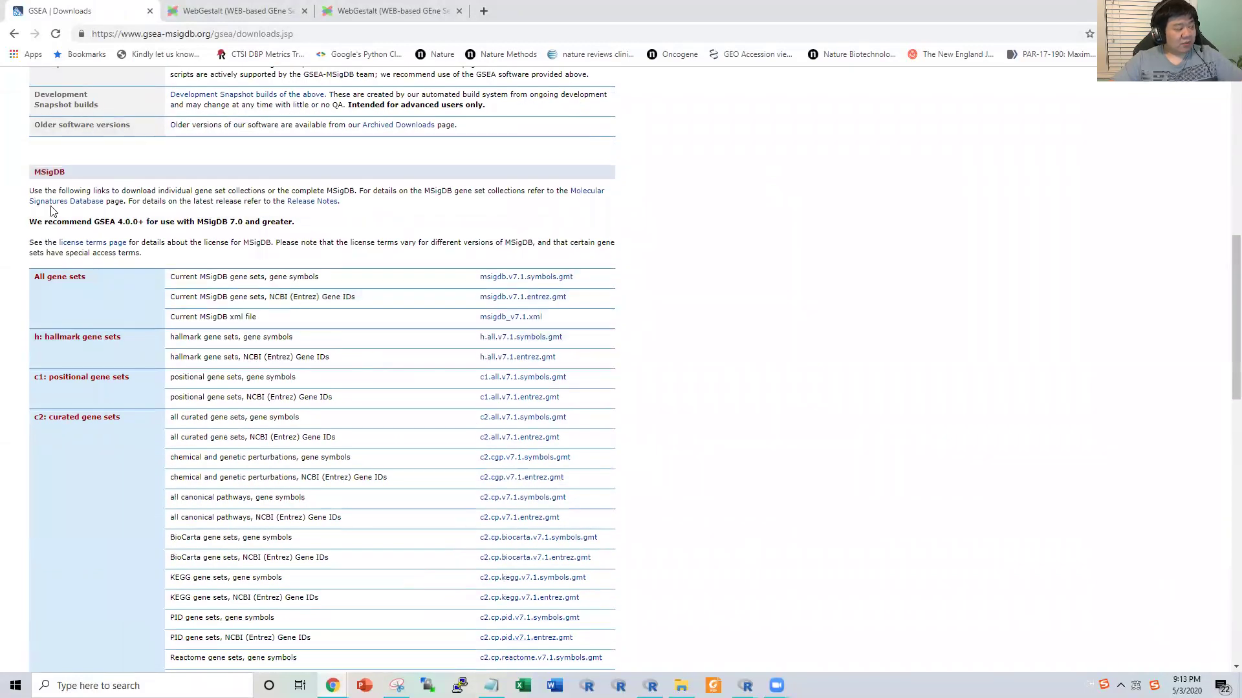
{"action": "left_click_drag", "start_coordinate": [34, 171], "coordinate": [128, 178]}
{"action": "left_click", "coordinate": [187, 181]}
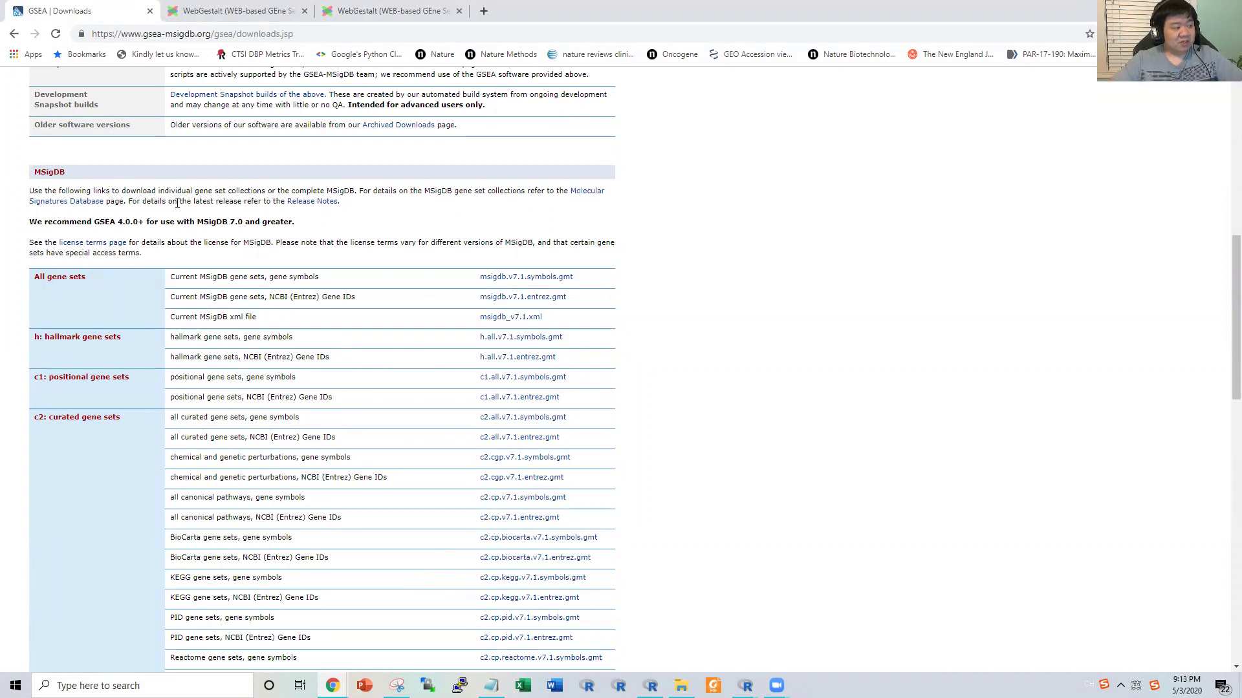
{"action": "scroll", "coordinate": [147, 254], "scroll_direction": "down", "scroll_amount": 1}
{"action": "scroll", "coordinate": [147, 255], "scroll_direction": "up", "scroll_amount": 1}
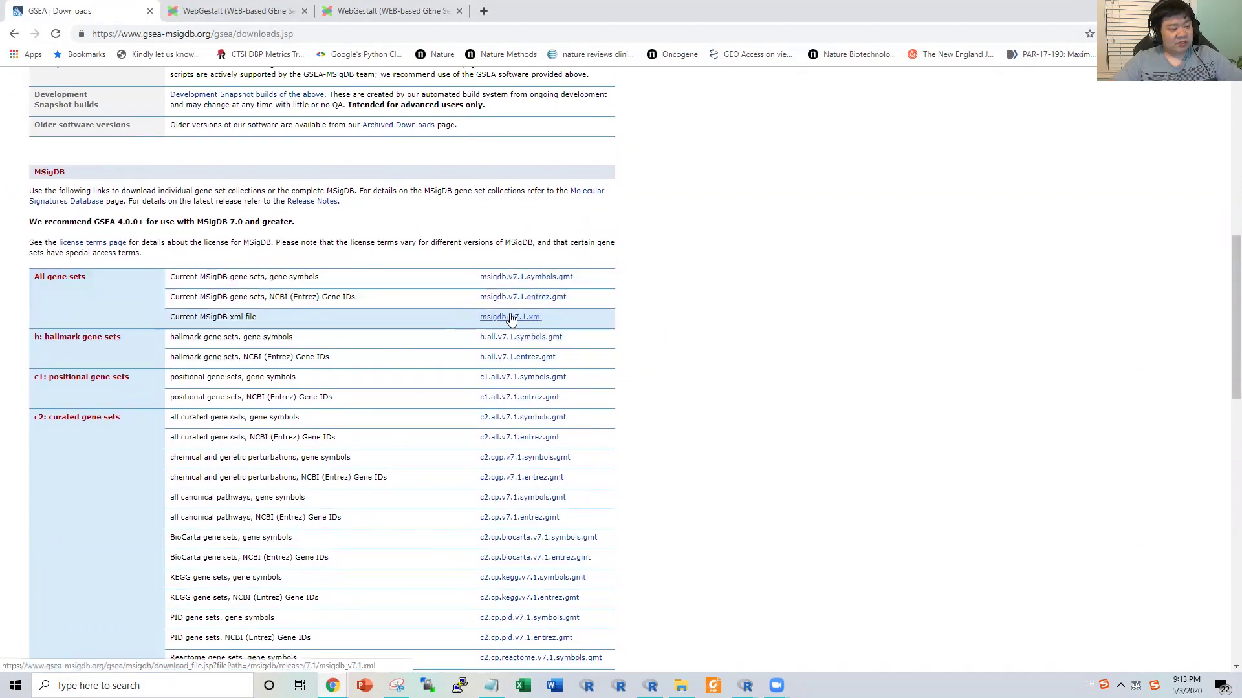
{"action": "scroll", "coordinate": [507, 317], "scroll_direction": "down", "scroll_amount": 1}
{"action": "scroll", "coordinate": [278, 283], "scroll_direction": "up", "scroll_amount": 2}
{"action": "scroll", "coordinate": [236, 279], "scroll_direction": "up", "scroll_amount": 1}
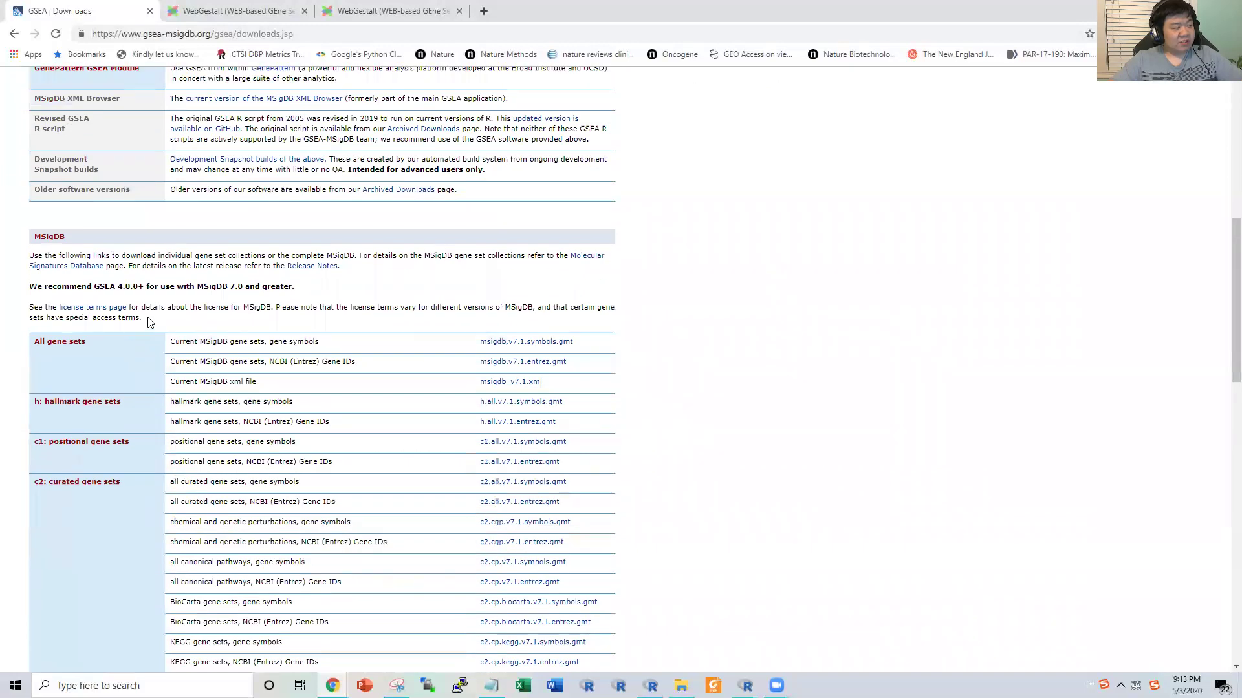
{"action": "left_click_drag", "start_coordinate": [150, 322], "coordinate": [16, 308]}
{"action": "scroll", "coordinate": [395, 324], "scroll_direction": "down", "scroll_amount": 3}
{"action": "scroll", "coordinate": [396, 323], "scroll_direction": "up", "scroll_amount": 2}
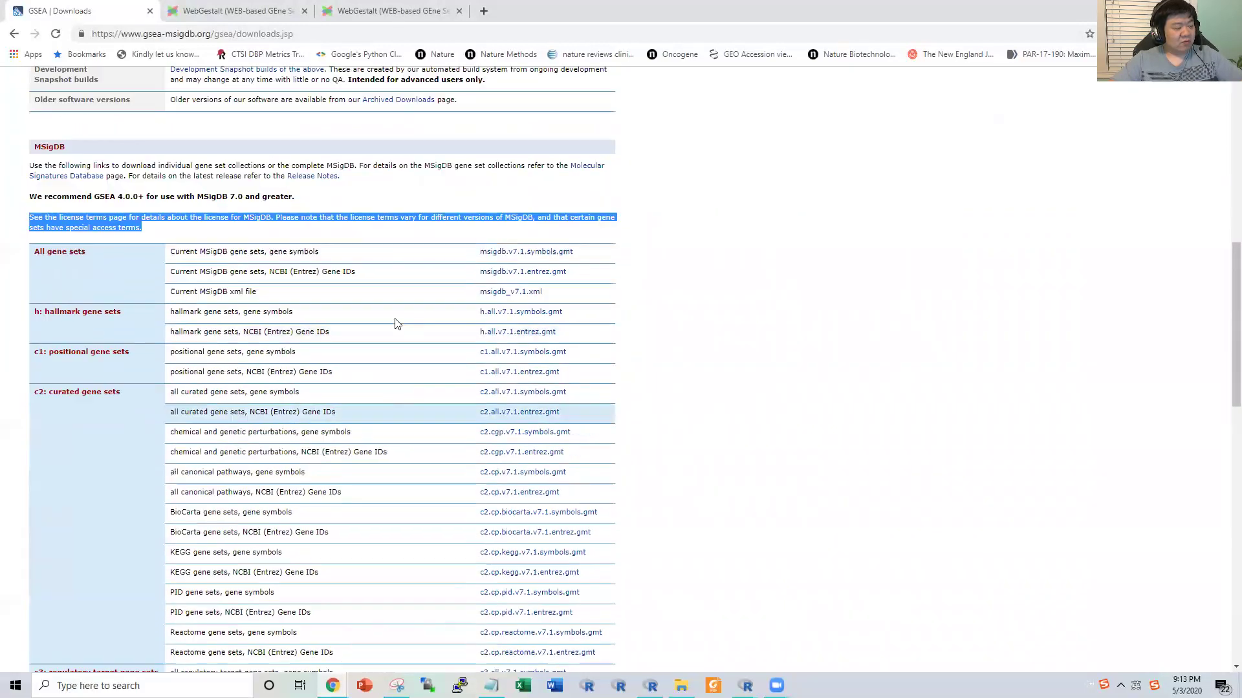
{"action": "scroll", "coordinate": [397, 324], "scroll_direction": "up", "scroll_amount": 1}
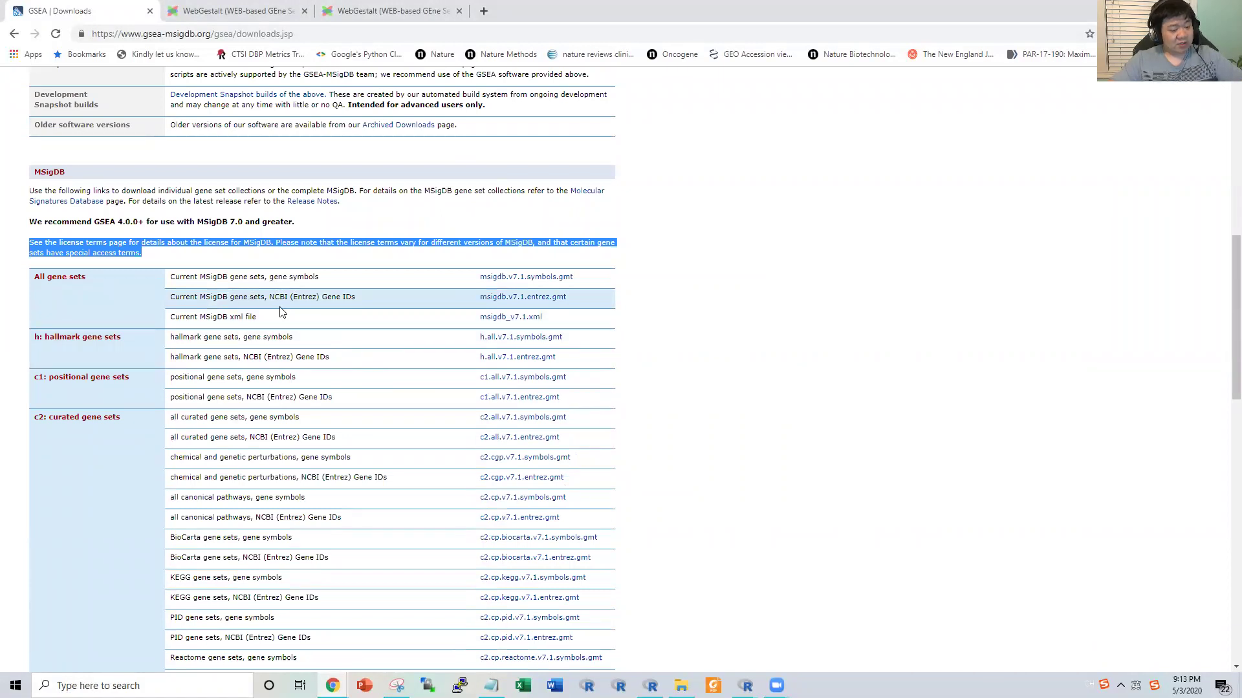
Step: Look over the gene set collections and single out the c1 positional gene sets entry
{"action": "scroll", "coordinate": [199, 283], "scroll_direction": "down", "scroll_amount": 9}
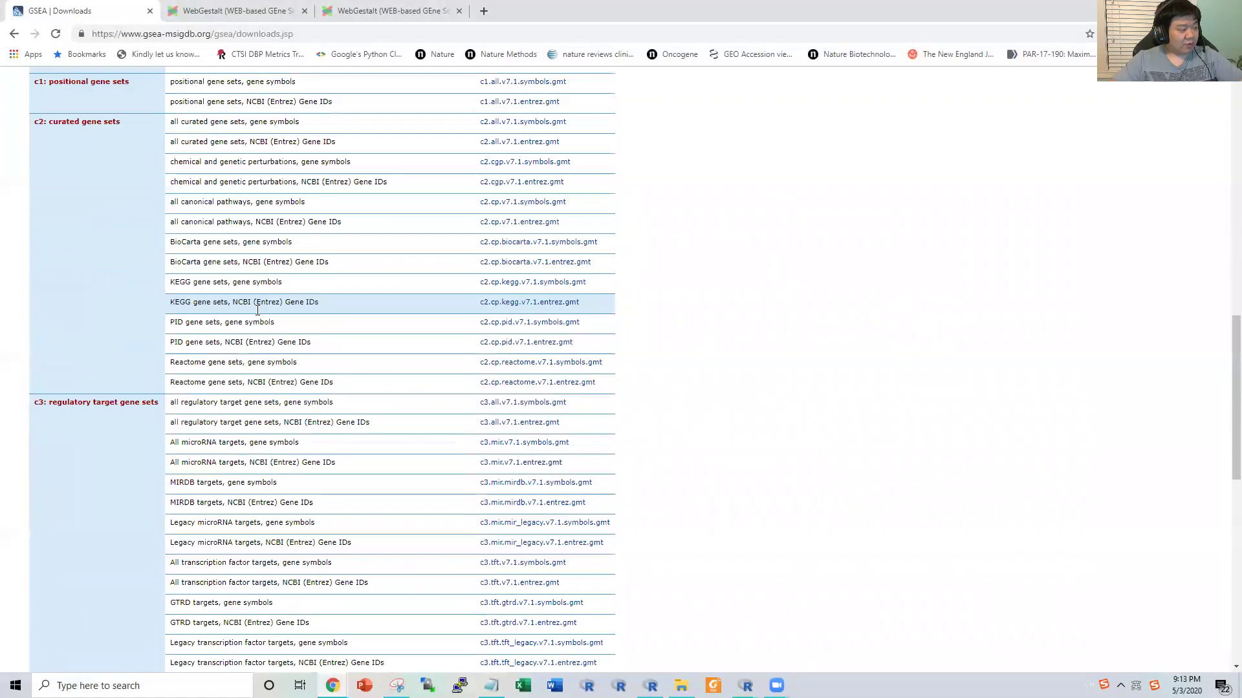
{"action": "scroll", "coordinate": [2, 96], "scroll_direction": "up", "scroll_amount": 6}
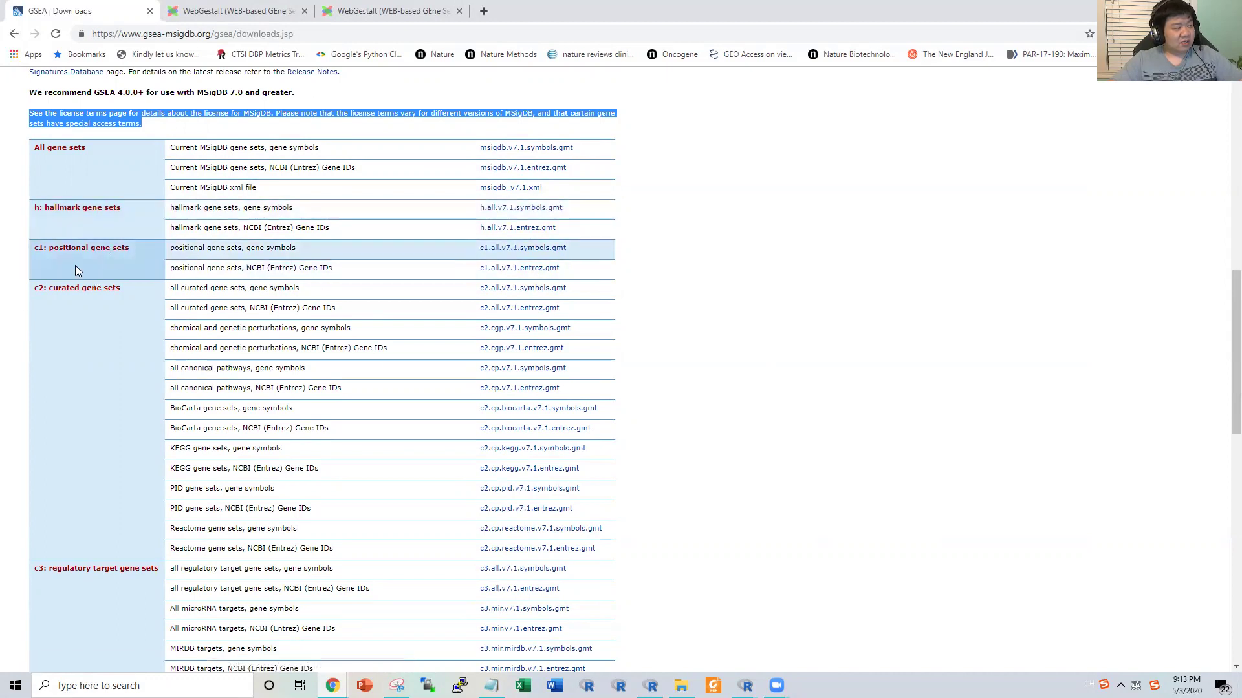
{"action": "left_click", "coordinate": [91, 257]}
{"action": "triple_click", "coordinate": [110, 256]}
{"action": "left_click", "coordinate": [123, 266]}
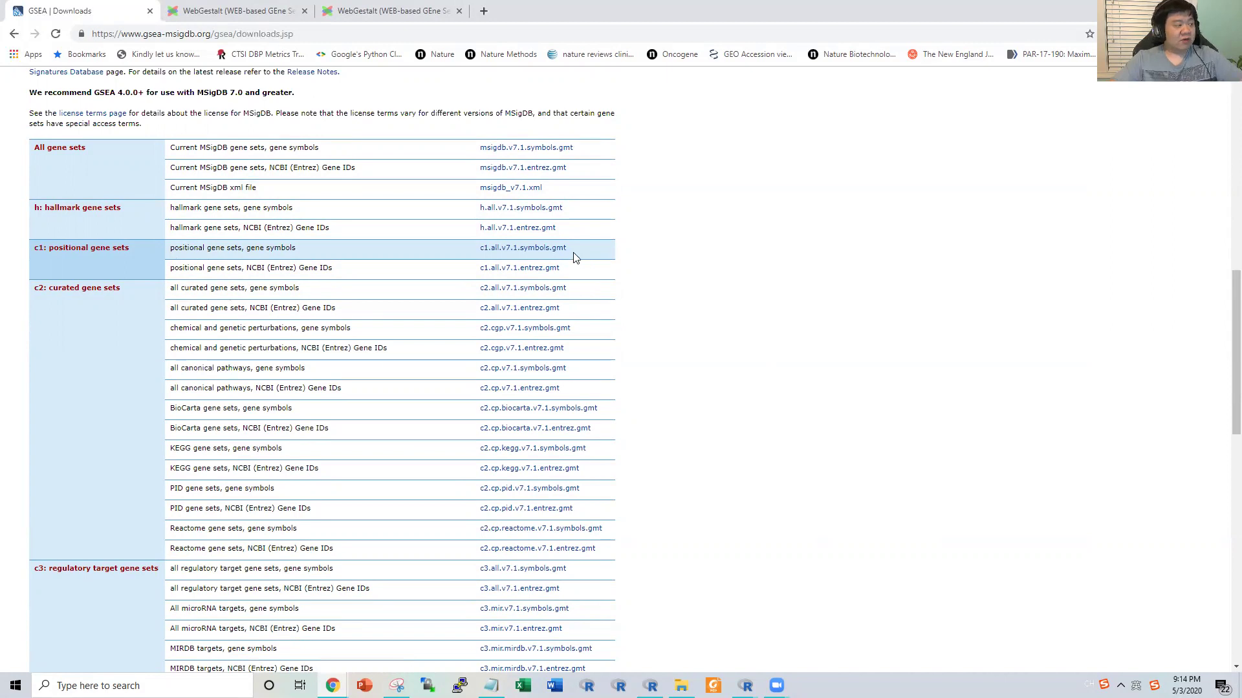
Step: Examine the c2 curated gene sets, covering chemical and genetic perturbations, canonical pathways, BioCarta, KEGG, PID and Reactome
{"action": "scroll", "coordinate": [80, 302], "scroll_direction": "down", "scroll_amount": 1}
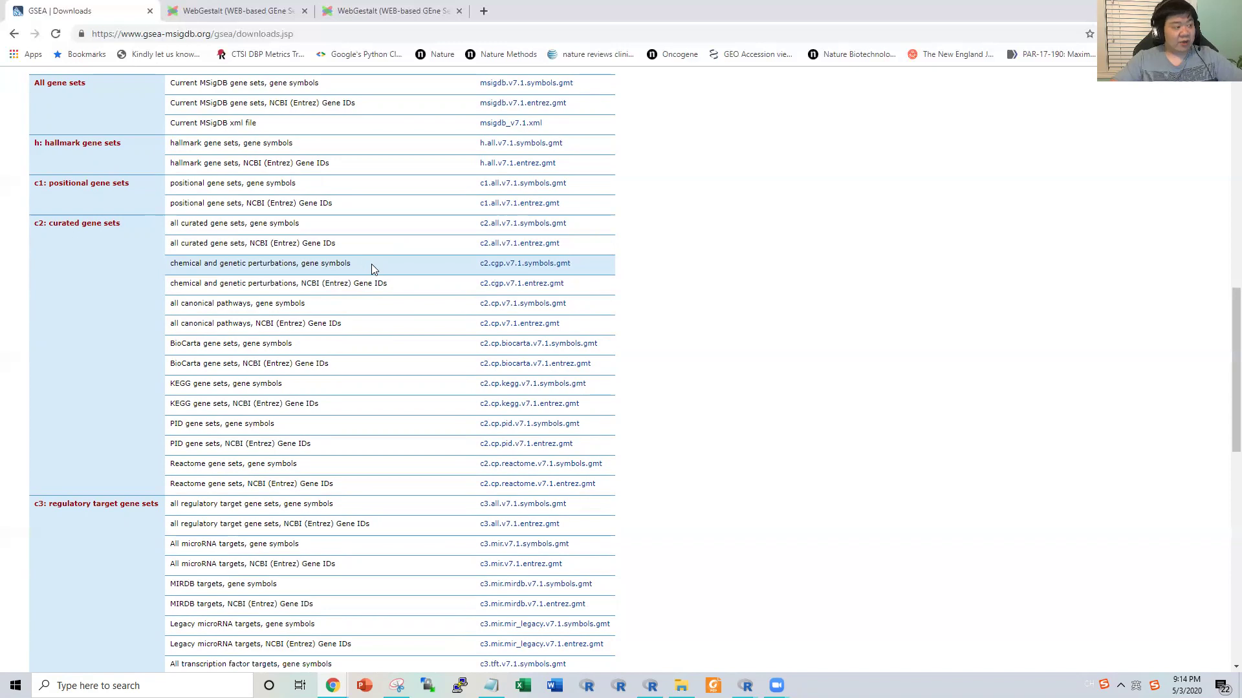
{"action": "scroll", "coordinate": [371, 264], "scroll_direction": "down", "scroll_amount": 1}
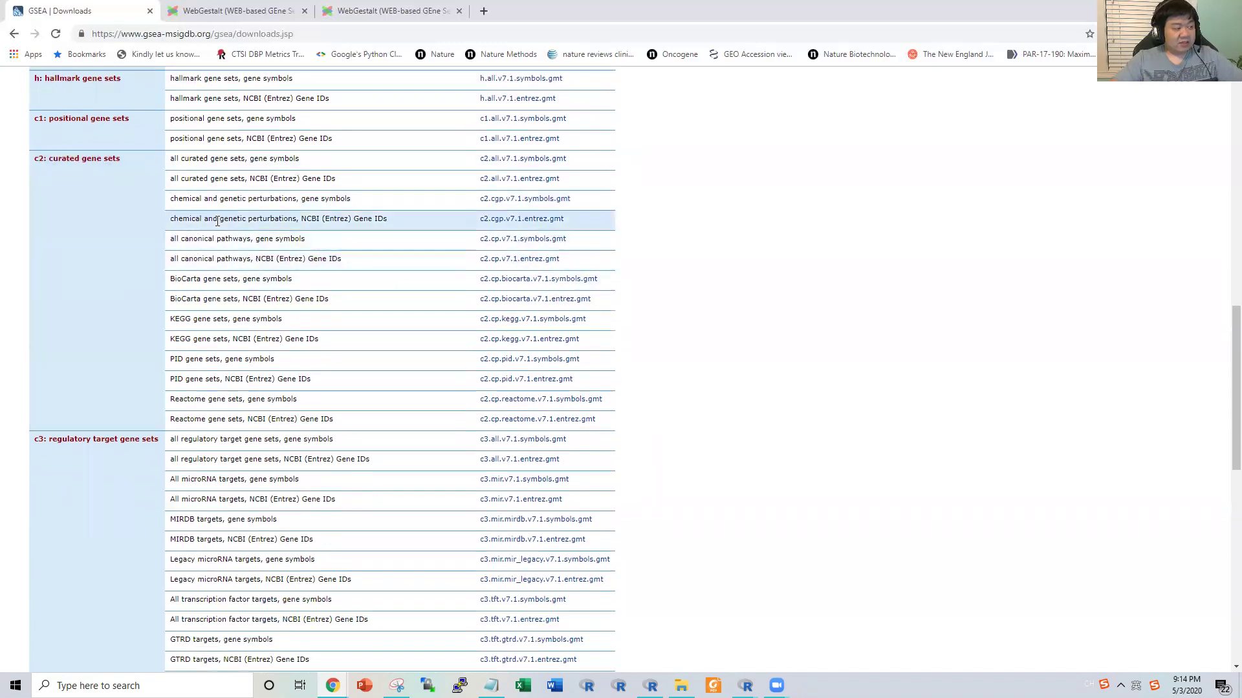
{"action": "left_click_drag", "start_coordinate": [173, 199], "coordinate": [586, 216]}
{"action": "left_click", "coordinate": [588, 221]}
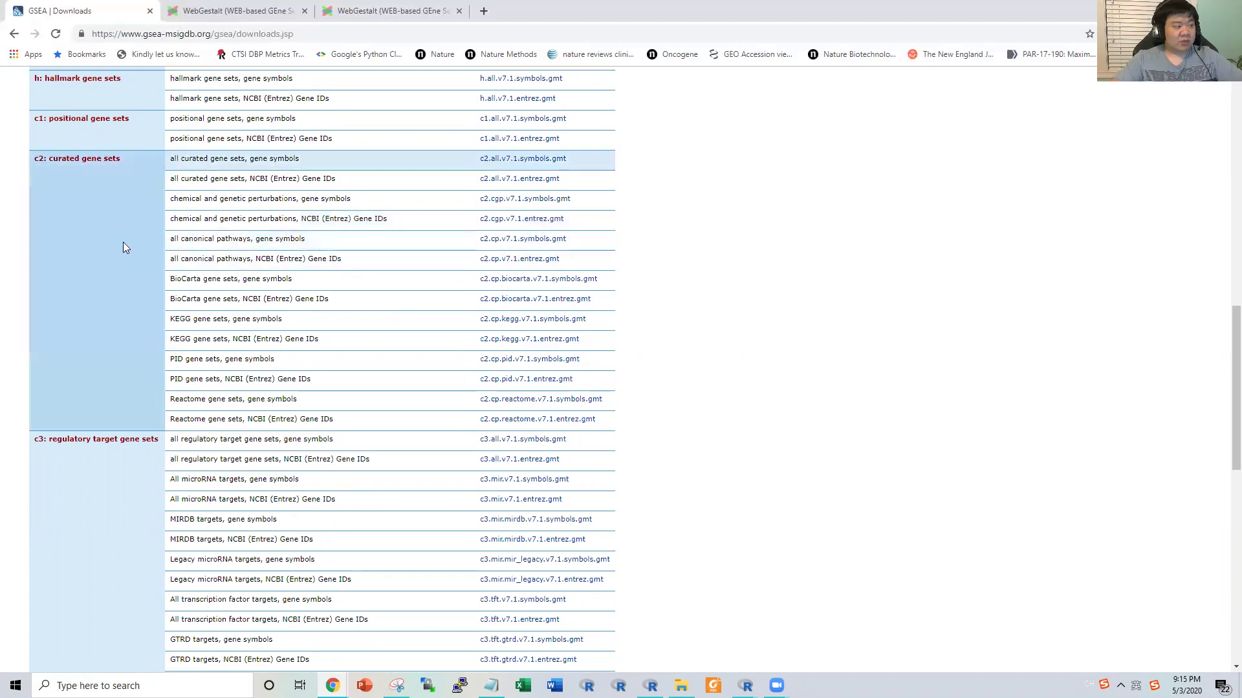
{"action": "left_click_drag", "start_coordinate": [173, 239], "coordinate": [511, 260]}
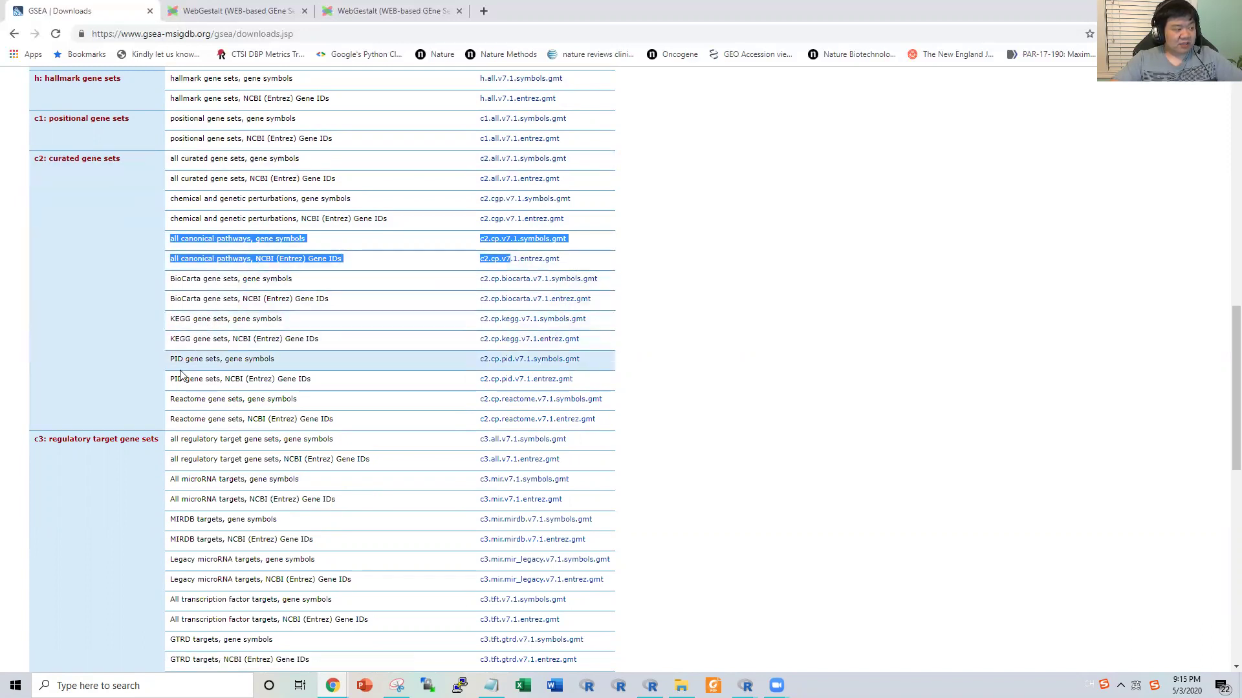
{"action": "left_click_drag", "start_coordinate": [386, 395], "coordinate": [254, 320]}
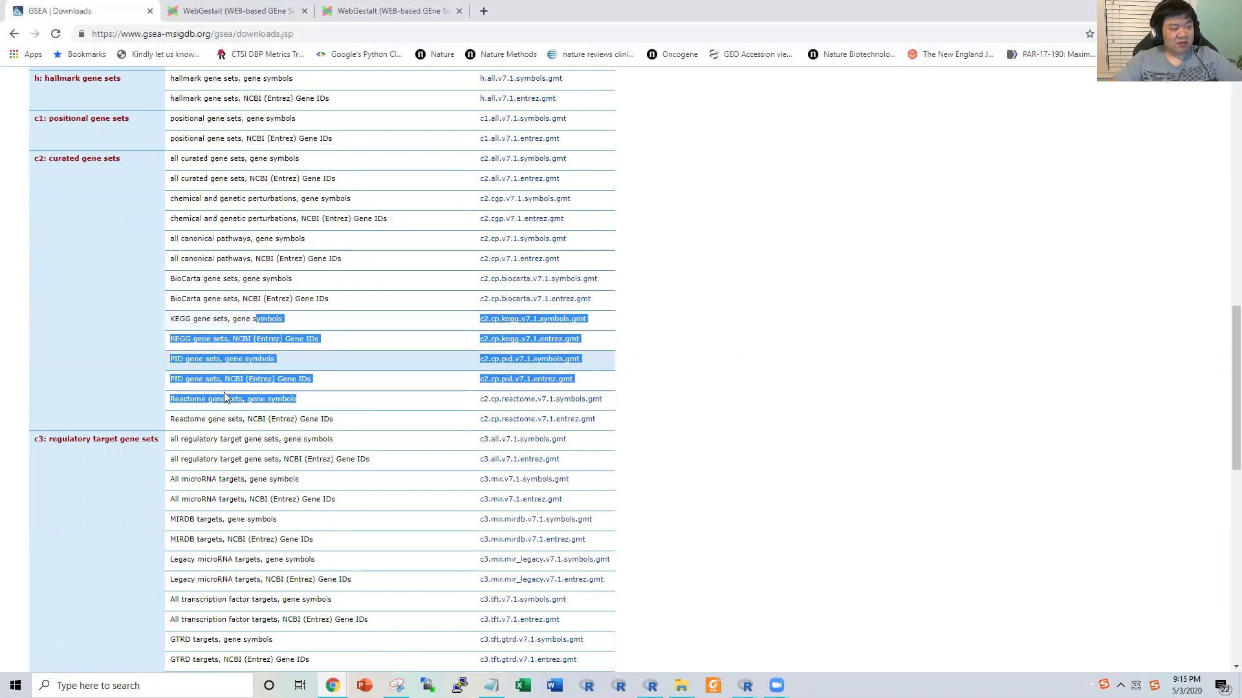
{"action": "left_click_drag", "start_coordinate": [388, 399], "coordinate": [170, 279]}
Step: Examine the c3 regulatory target, c4 computational, c5 gene ontology, c6 oncogenic and c7 immunologic signature gene set files
{"action": "scroll", "coordinate": [131, 262], "scroll_direction": "down", "scroll_amount": 3}
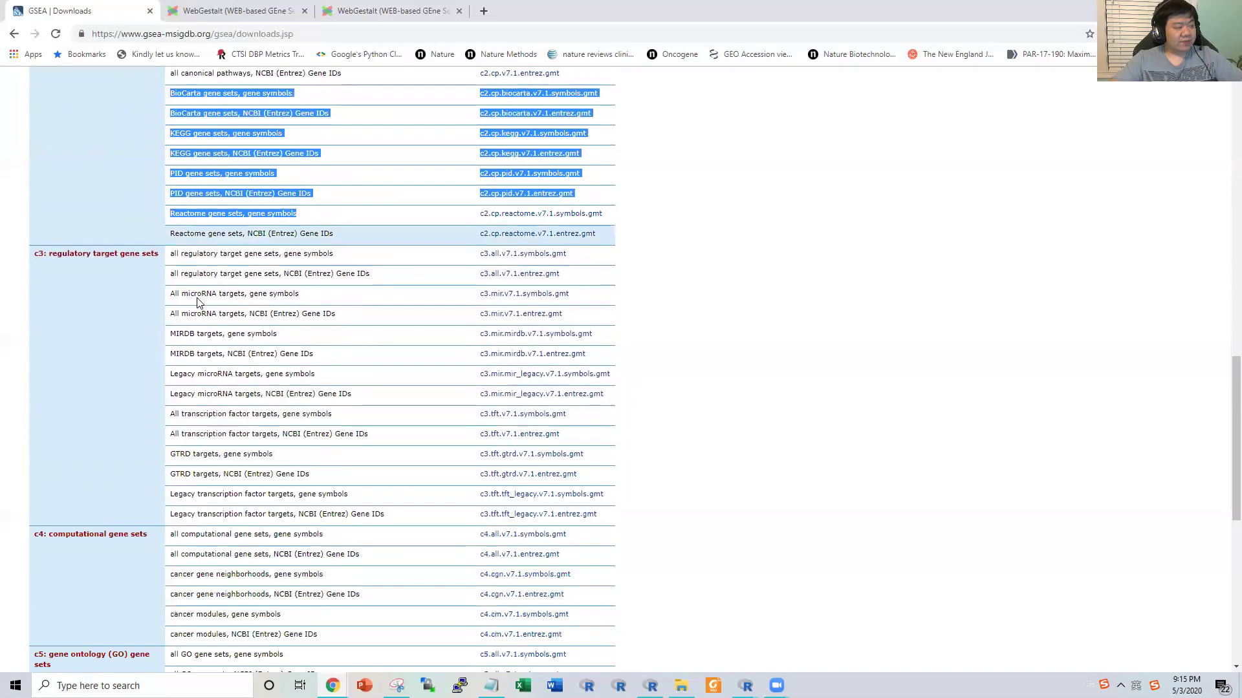
{"action": "left_click", "coordinate": [131, 263]}
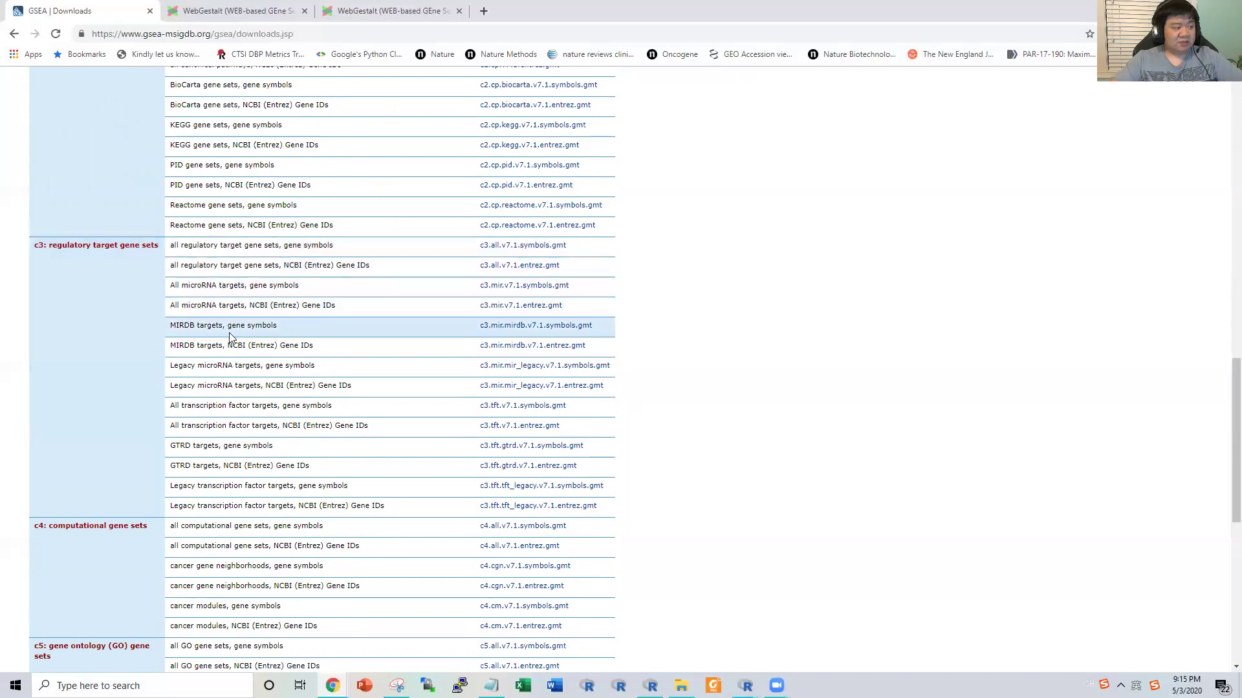
{"action": "scroll", "coordinate": [268, 327], "scroll_direction": "down", "scroll_amount": 1}
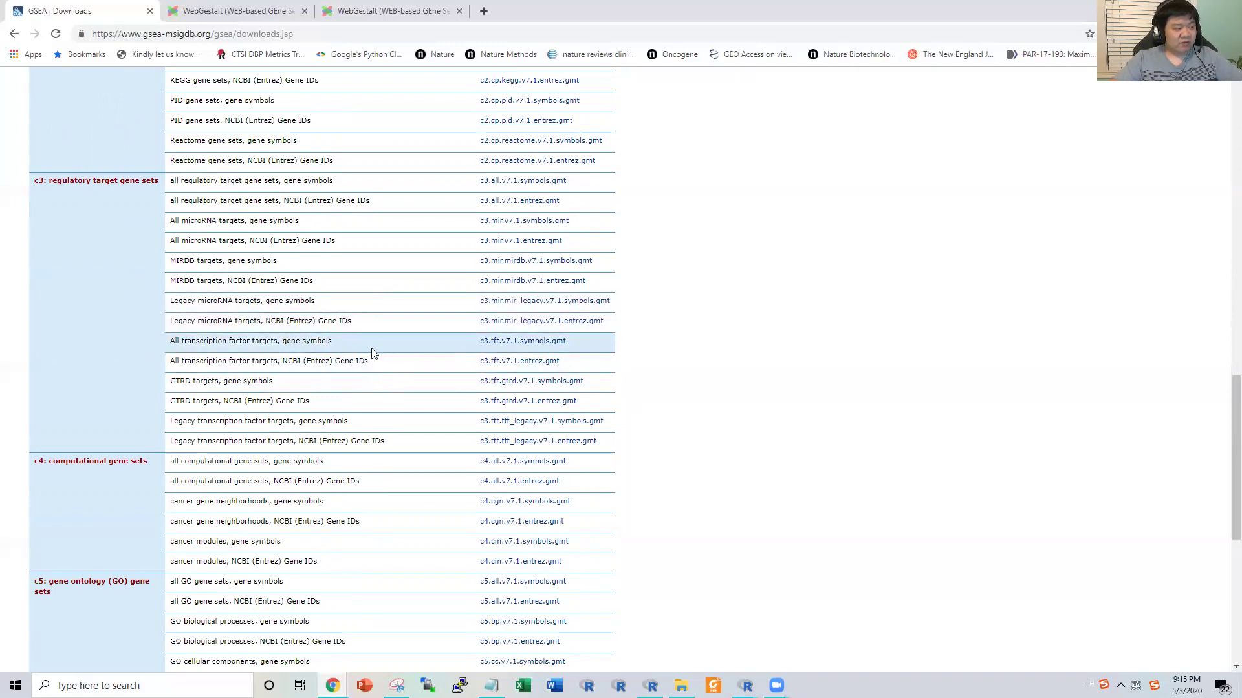
{"action": "scroll", "coordinate": [372, 353], "scroll_direction": "down", "scroll_amount": 3}
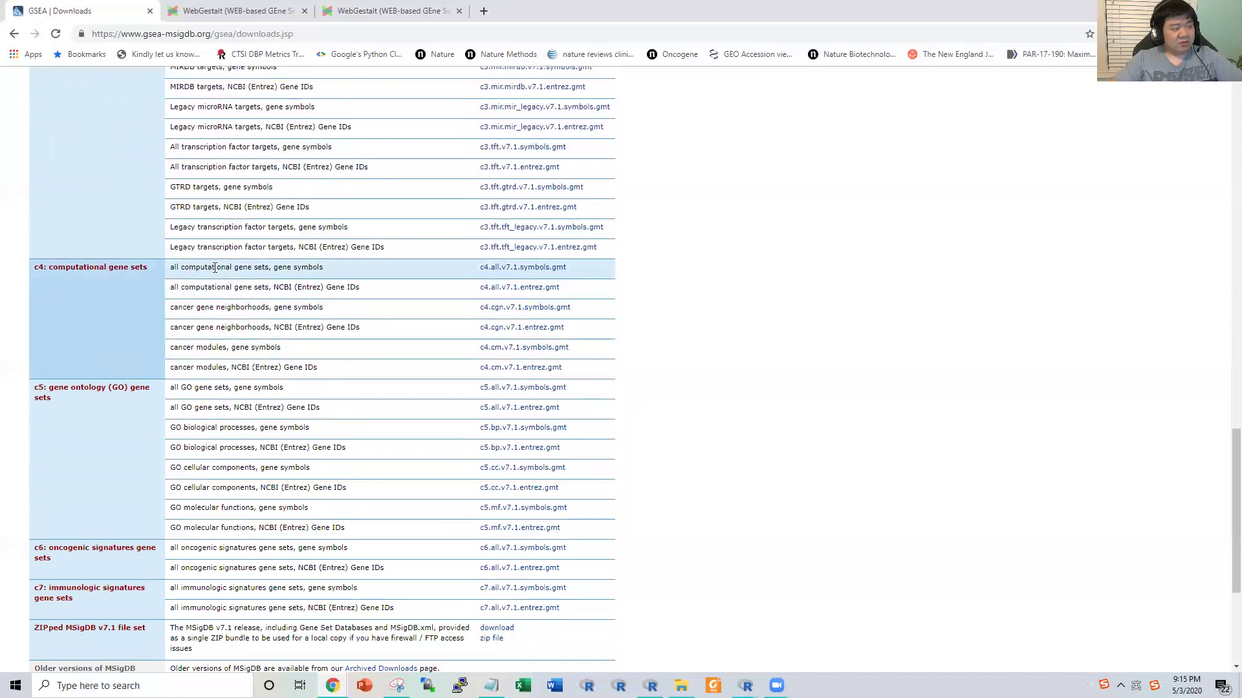
{"action": "left_click_drag", "start_coordinate": [379, 317], "coordinate": [267, 323]}
{"action": "left_click", "coordinate": [319, 360]}
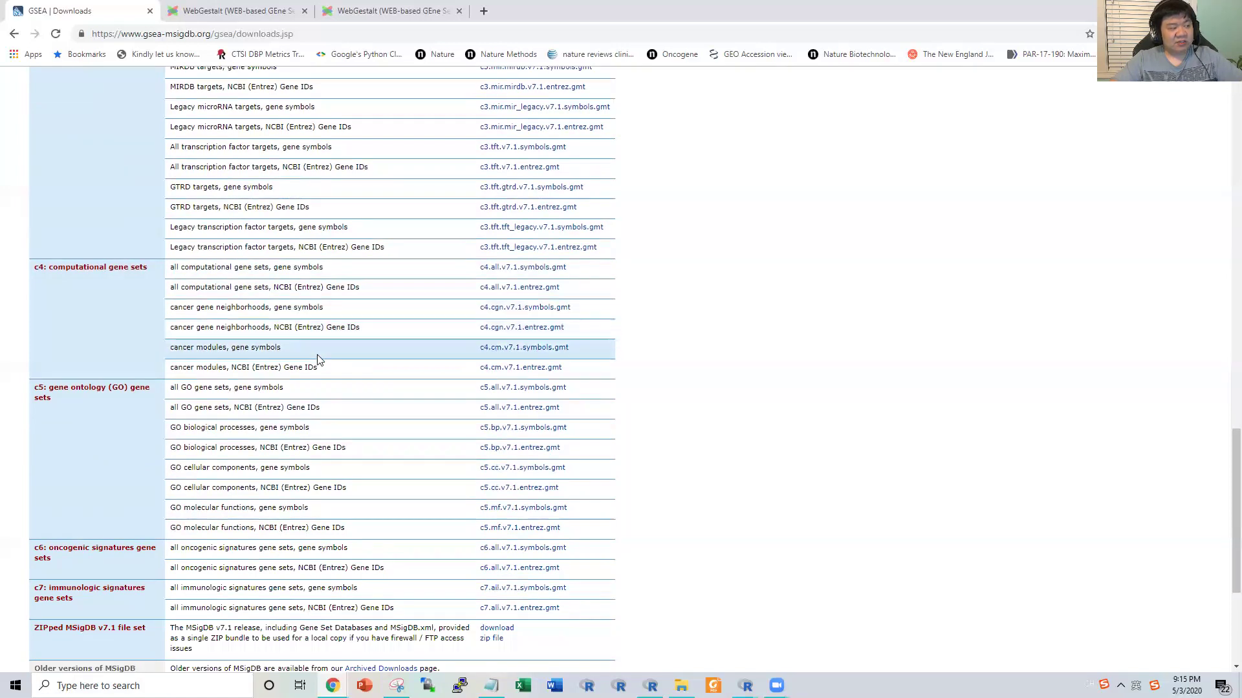
{"action": "scroll", "coordinate": [331, 362], "scroll_direction": "down", "scroll_amount": 1}
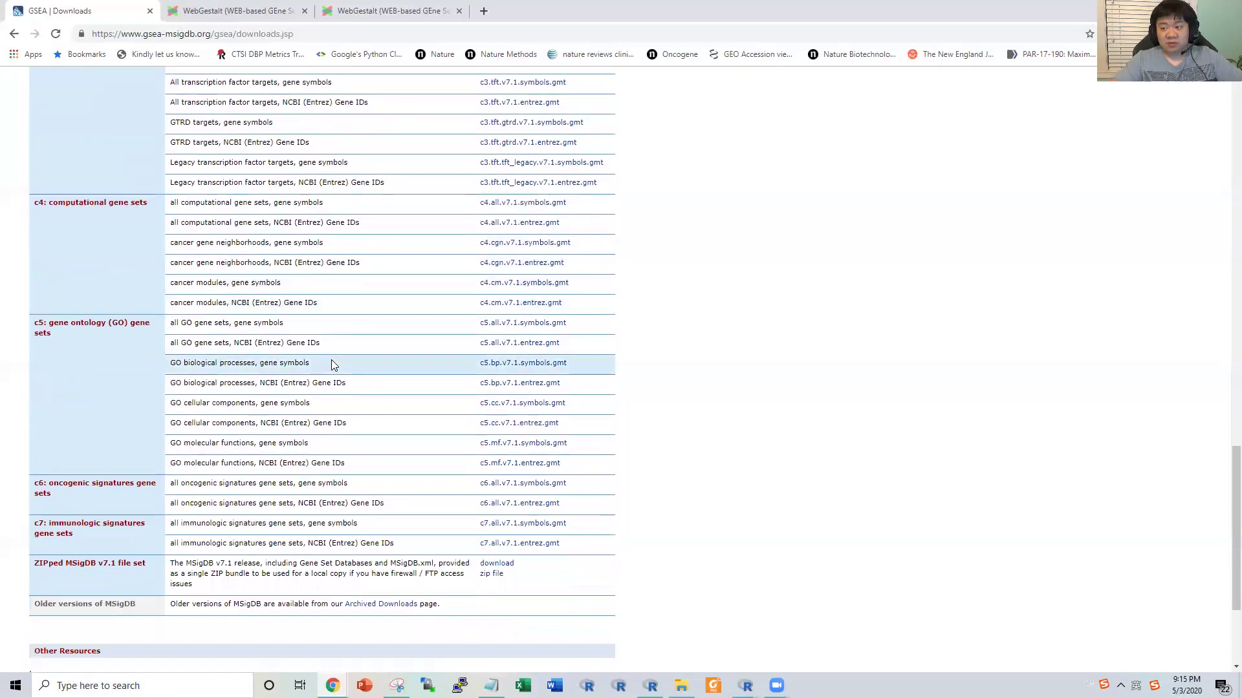
{"action": "scroll", "coordinate": [331, 362], "scroll_direction": "down", "scroll_amount": 1}
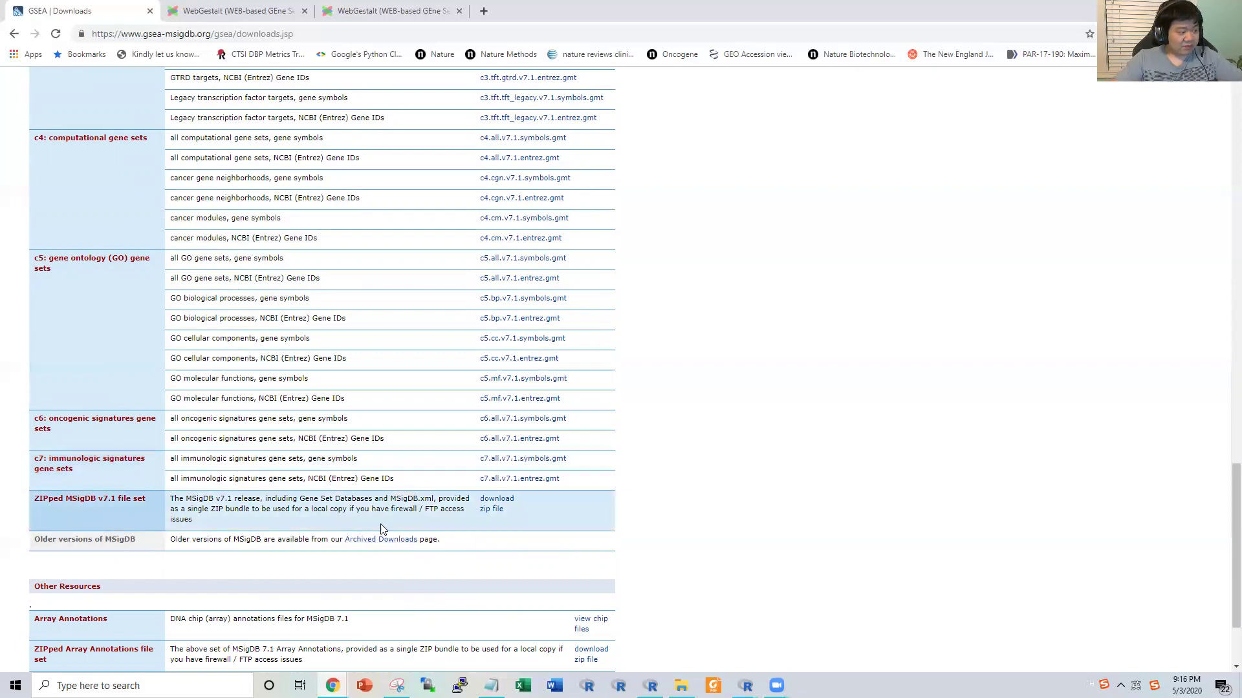
{"action": "scroll", "coordinate": [485, 471], "scroll_direction": "down", "scroll_amount": 1}
{"action": "scroll", "coordinate": [497, 472], "scroll_direction": "up", "scroll_amount": 8}
{"action": "scroll", "coordinate": [496, 472], "scroll_direction": "up", "scroll_amount": 13}
{"action": "scroll", "coordinate": [480, 458], "scroll_direction": "down", "scroll_amount": 6}
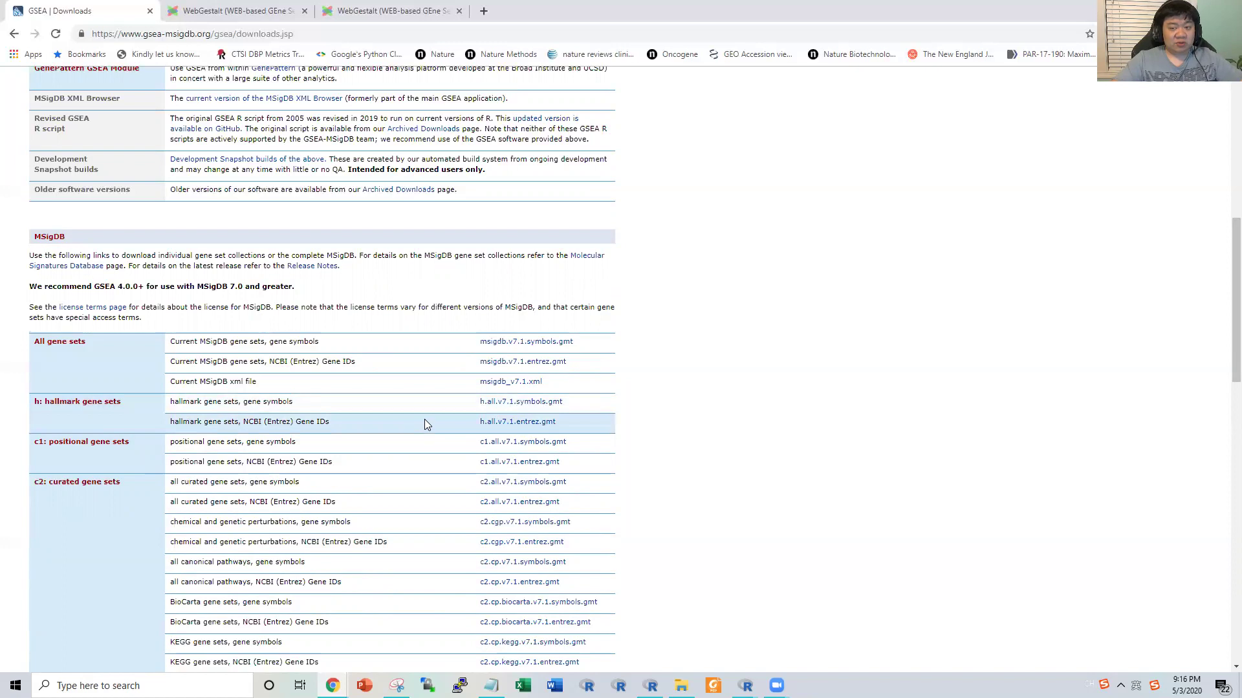
{"action": "scroll", "coordinate": [453, 388], "scroll_direction": "up", "scroll_amount": 1}
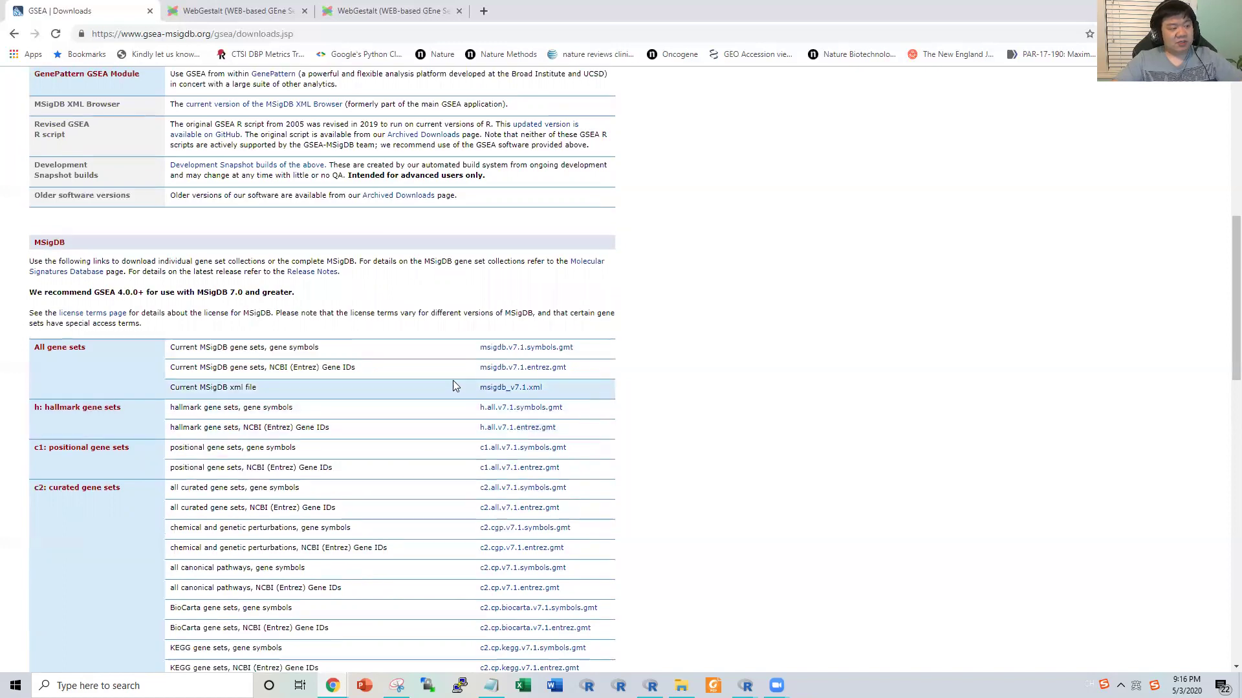
{"action": "scroll", "coordinate": [455, 384], "scroll_direction": "up", "scroll_amount": 2}
{"action": "scroll", "coordinate": [458, 401], "scroll_direction": "down", "scroll_amount": 5}
{"action": "scroll", "coordinate": [458, 414], "scroll_direction": "down", "scroll_amount": 8}
Step: Open the Molecular Signatures Database page and review the descriptions of its H and C1 to C7 collections
{"action": "scroll", "coordinate": [453, 411], "scroll_direction": "up", "scroll_amount": 20}
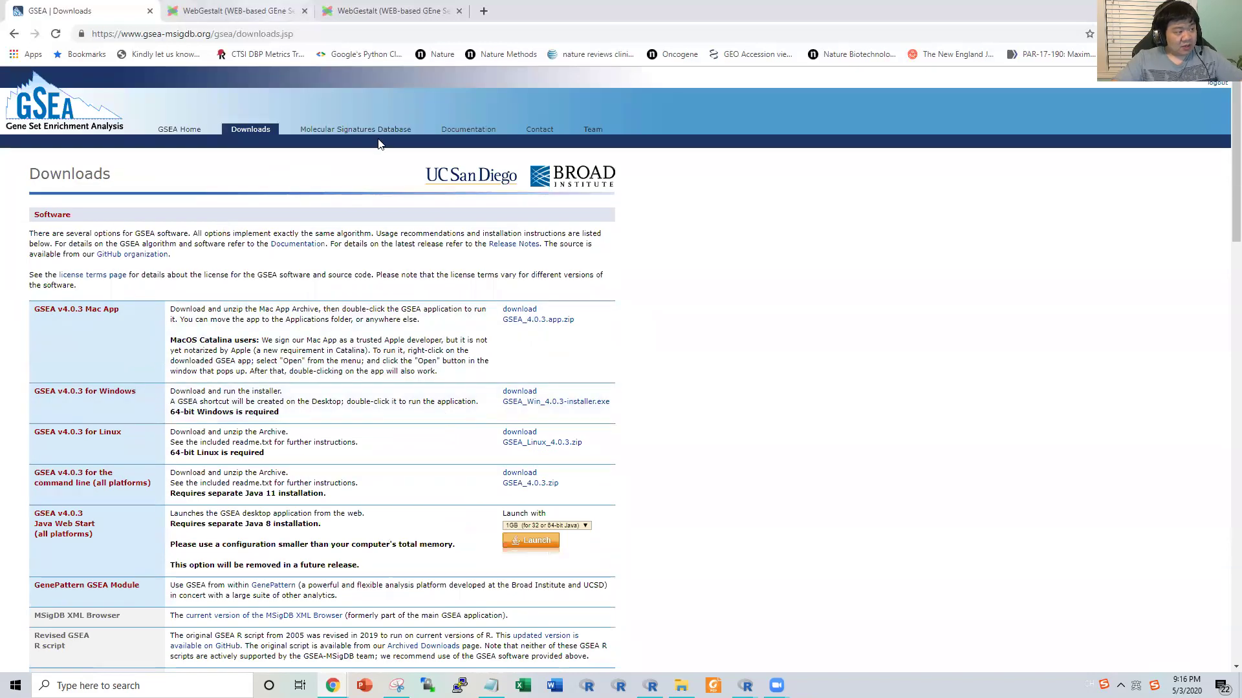
{"action": "left_click", "coordinate": [373, 133]}
{"action": "scroll", "coordinate": [491, 304], "scroll_direction": "down", "scroll_amount": 1}
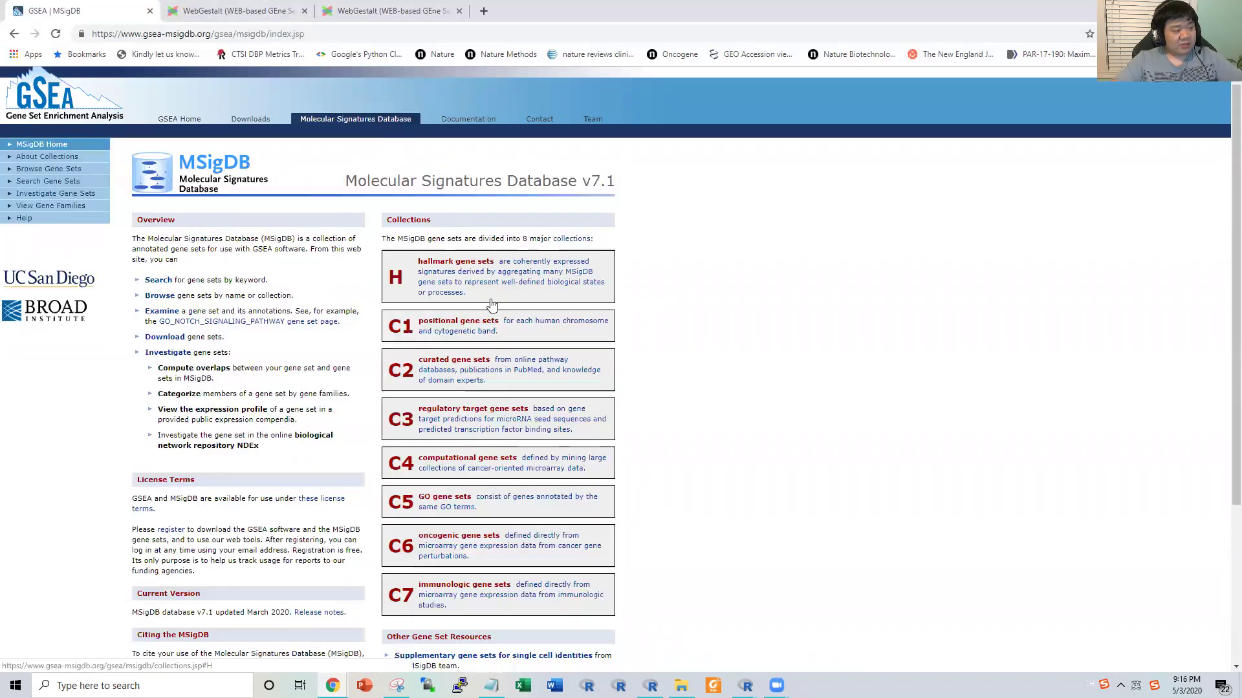
{"action": "scroll", "coordinate": [492, 304], "scroll_direction": "down", "scroll_amount": 4}
{"action": "scroll", "coordinate": [504, 467], "scroll_direction": "up", "scroll_amount": 3}
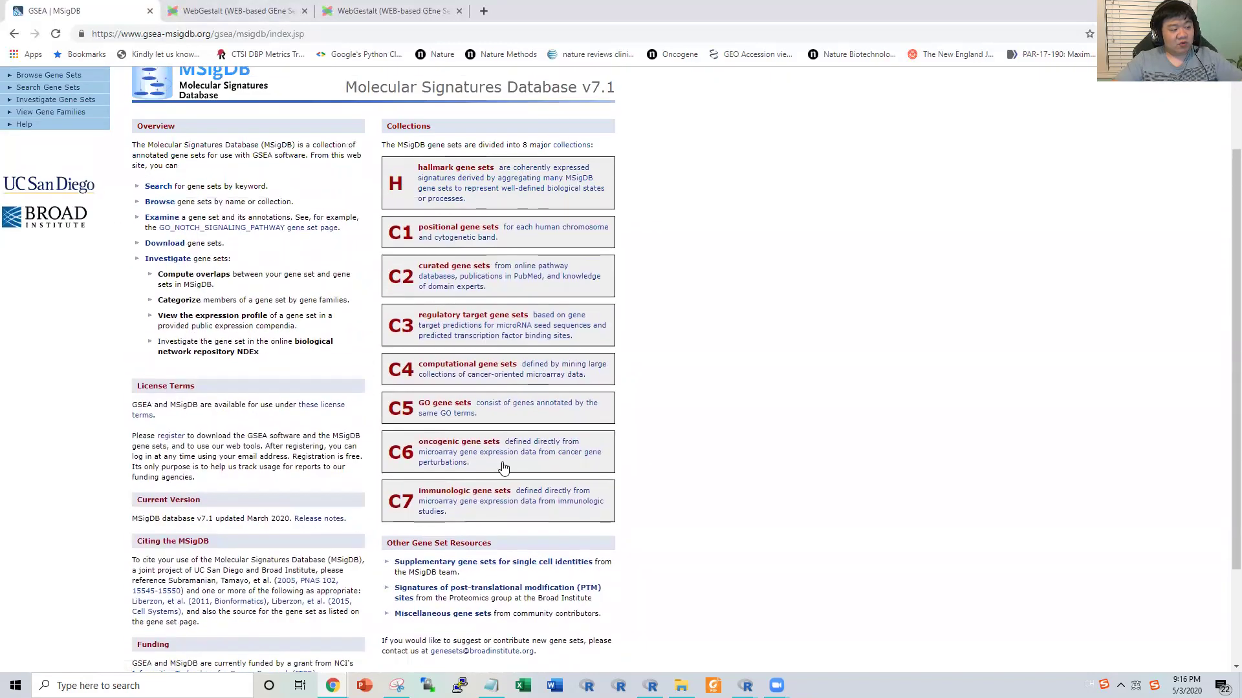
{"action": "scroll", "coordinate": [503, 467], "scroll_direction": "up", "scroll_amount": 1}
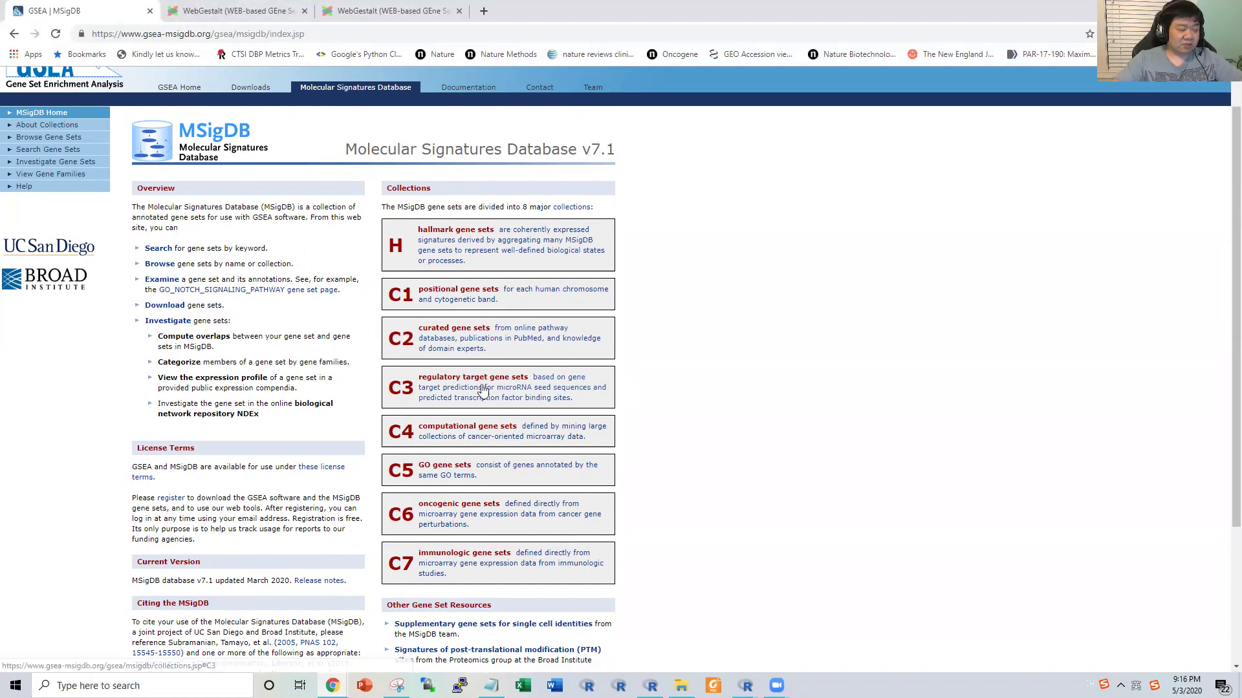
Step: Open the GSEA website's Documentation page
{"action": "left_click", "coordinate": [479, 87]}
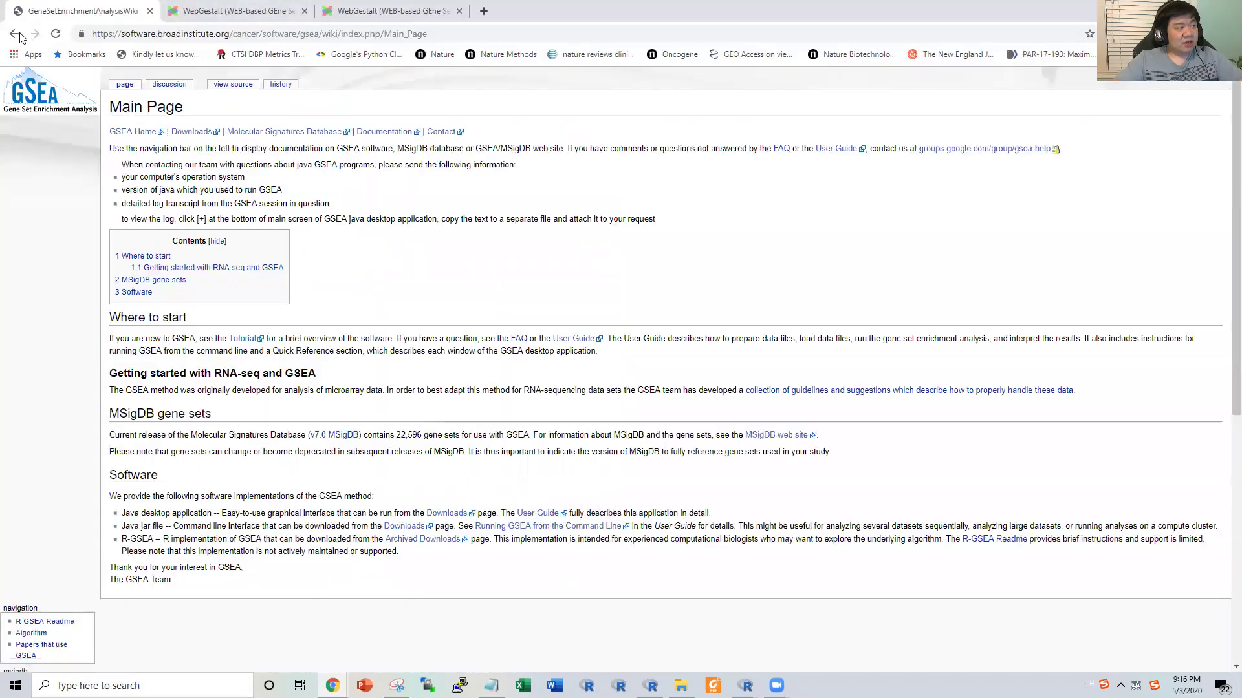
Step: Return to the GSEA website's Downloads page and launch the GSEA v4.0.3 Java Web Start version with 1GB, saving its JNLP file
{"action": "left_click", "coordinate": [16, 35]}
{"action": "left_click", "coordinate": [252, 88]}
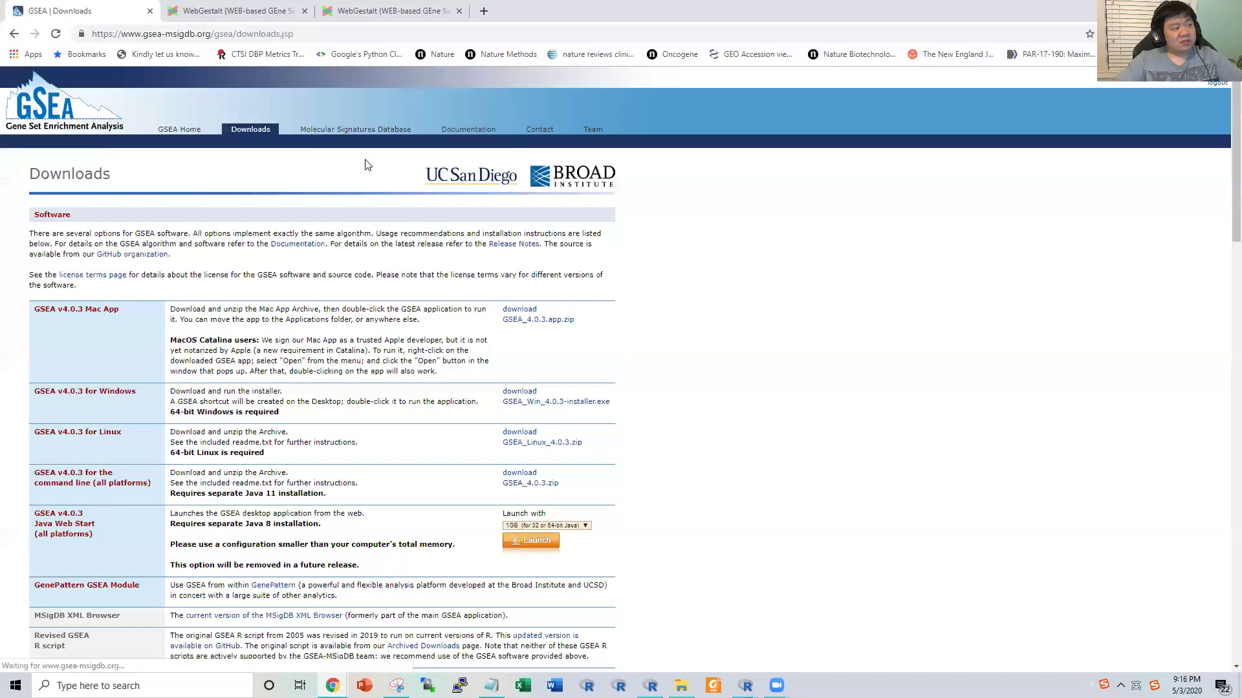
{"action": "scroll", "coordinate": [572, 428], "scroll_direction": "down", "scroll_amount": 2}
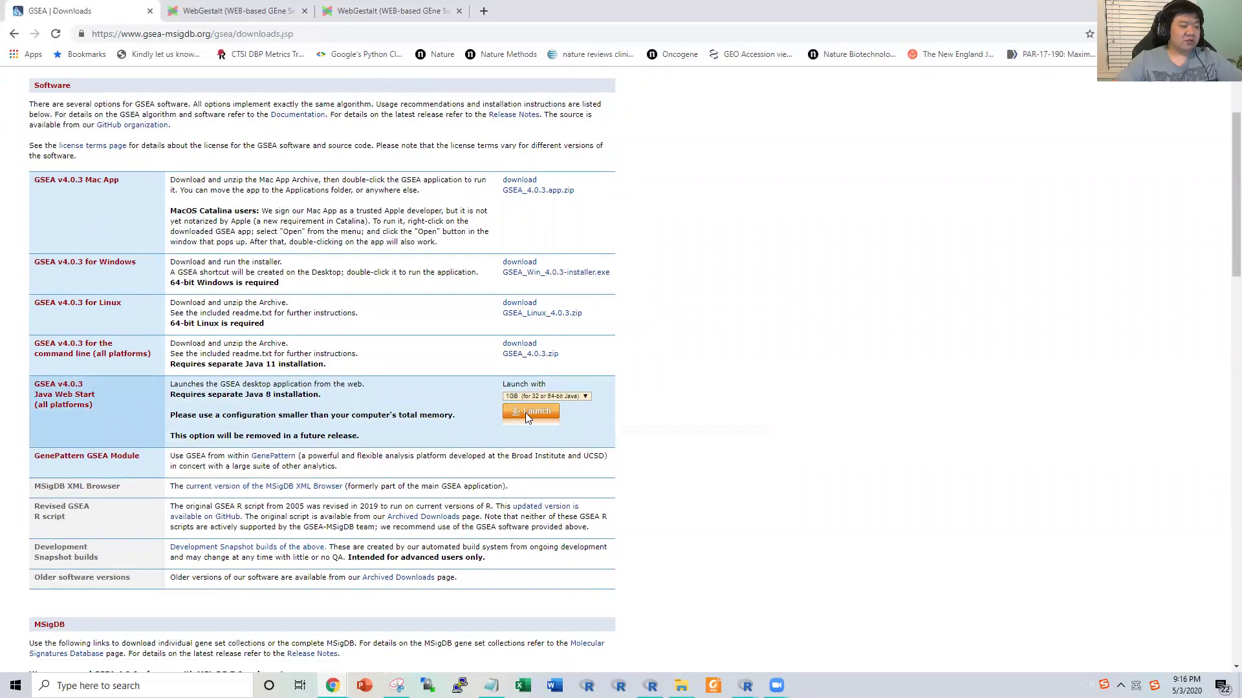
{"action": "left_click", "coordinate": [546, 416]}
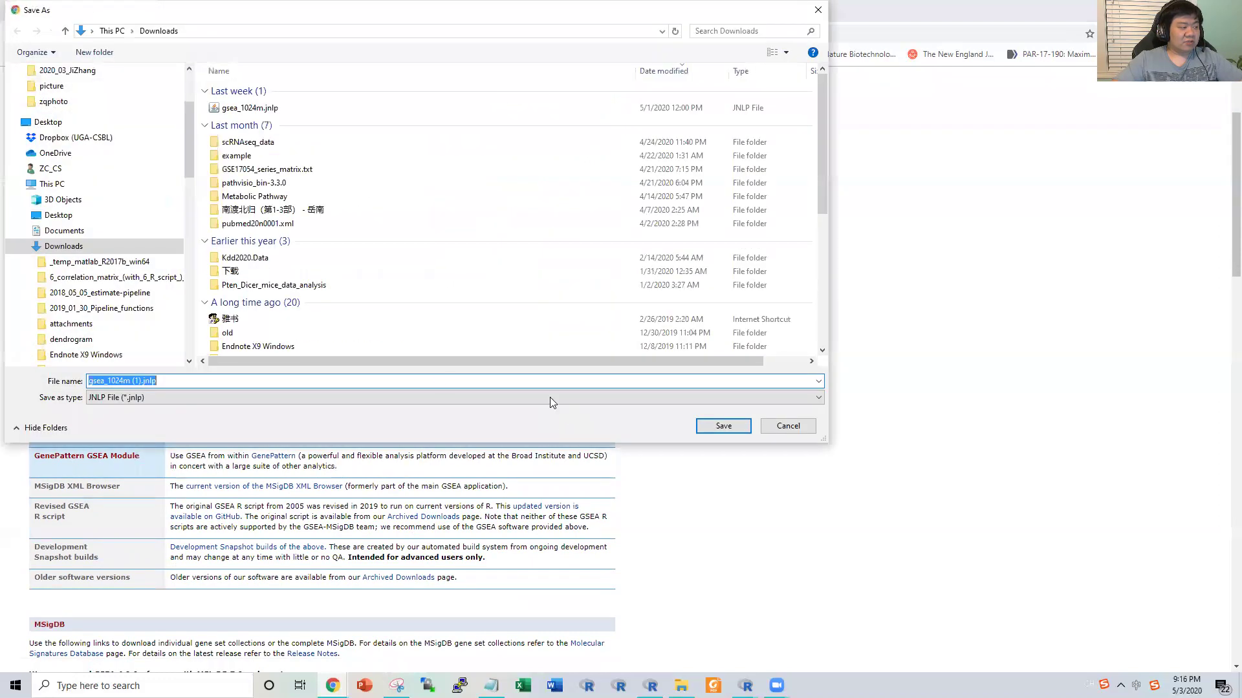
{"action": "left_click", "coordinate": [723, 426]}
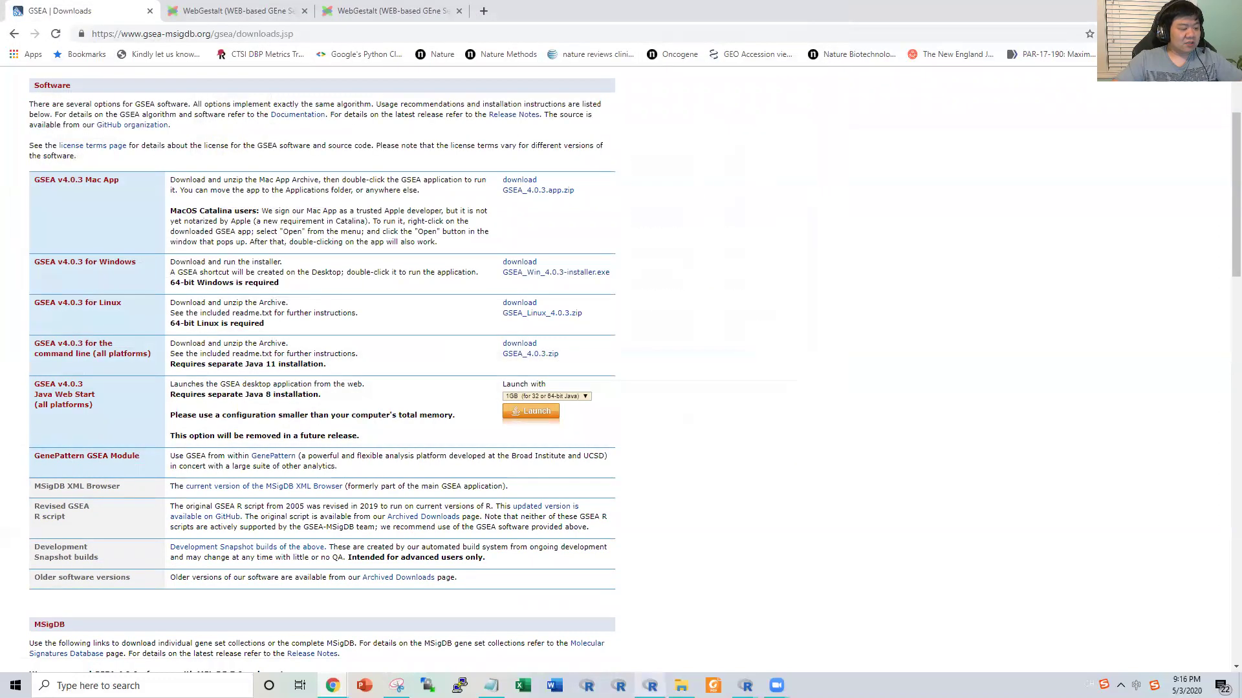
Step: Show the Windows desktop, start the installed GSEA application and open its Load data page
{"action": "left_click", "coordinate": [650, 686]}
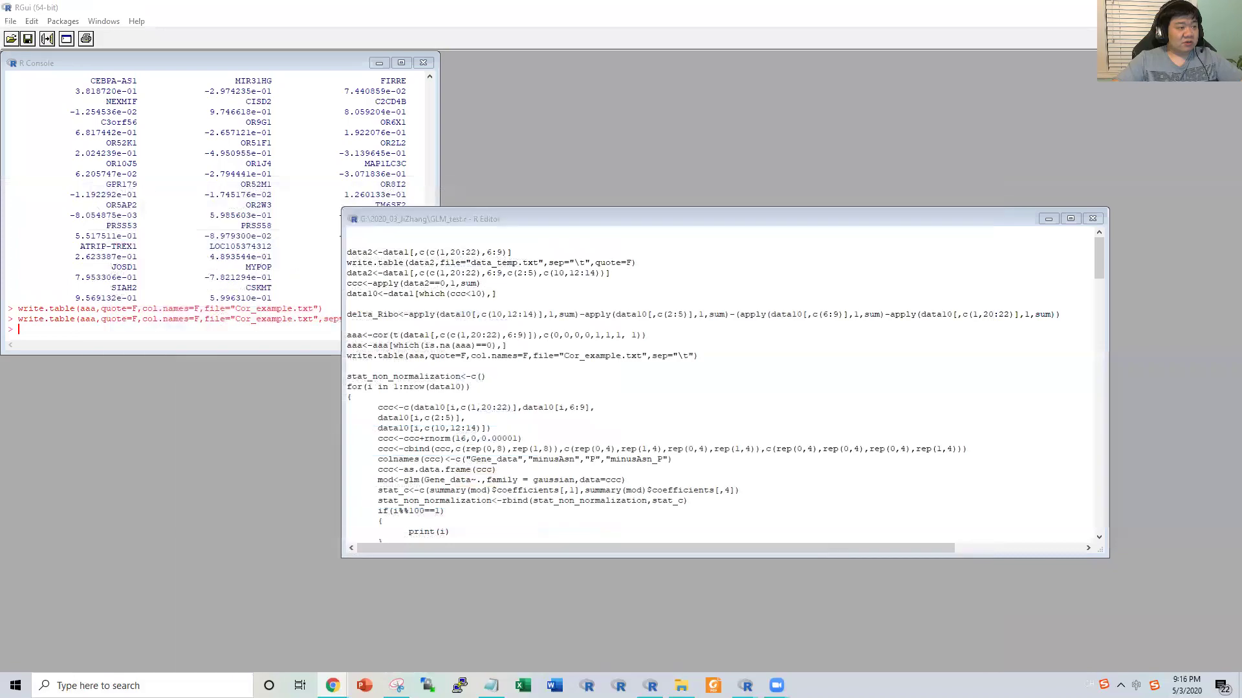
{"action": "key", "text": "super+d"}
{"action": "left_click", "coordinate": [22, 349]}
{"action": "double_click", "coordinate": [23, 350]}
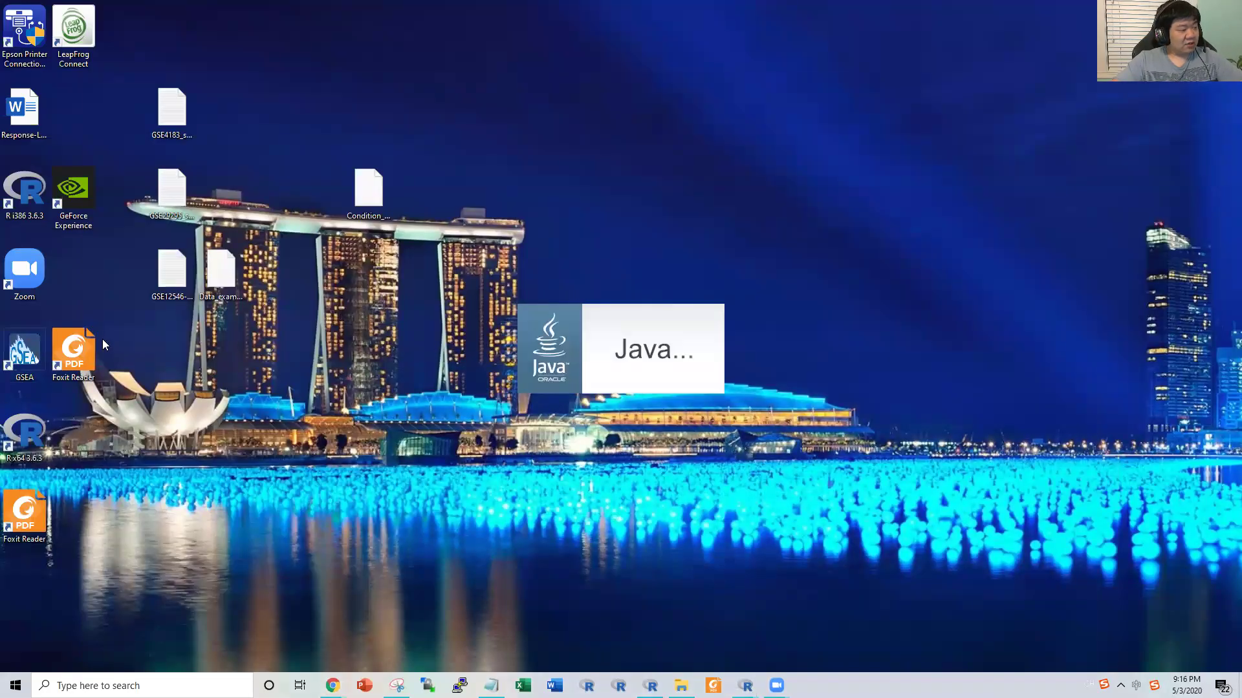
{"action": "left_click_drag", "start_coordinate": [29, 352], "coordinate": [81, 282]}
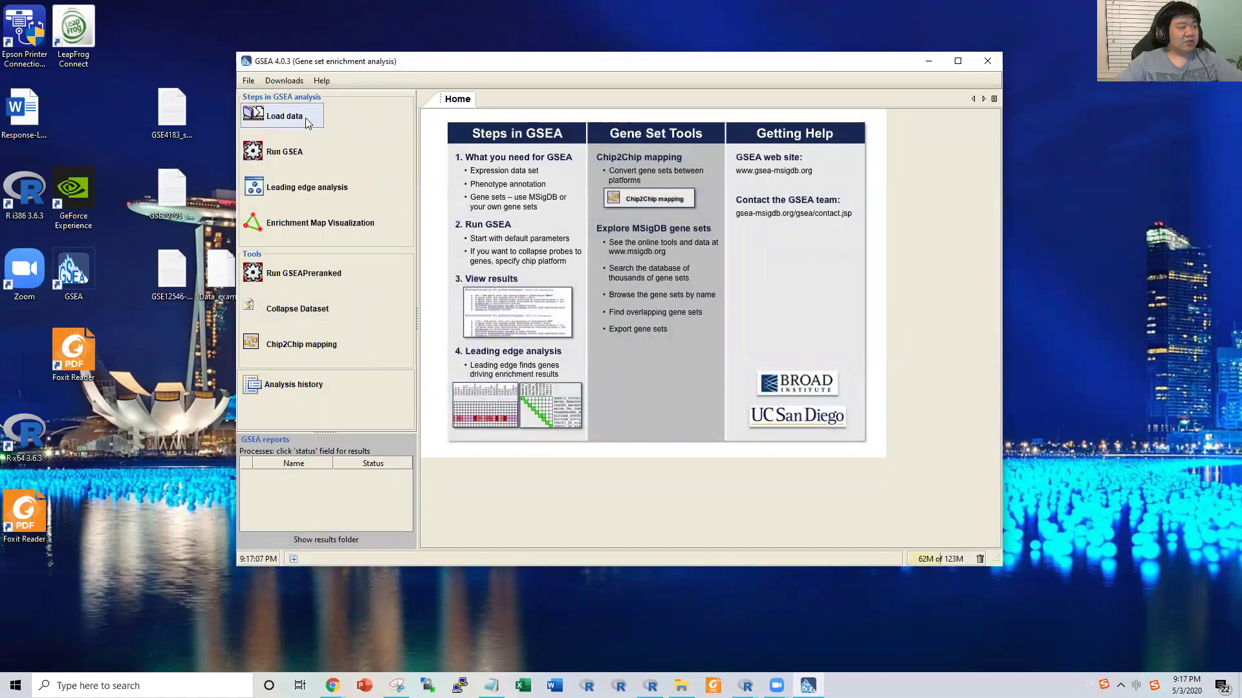
{"action": "left_click", "coordinate": [284, 117]}
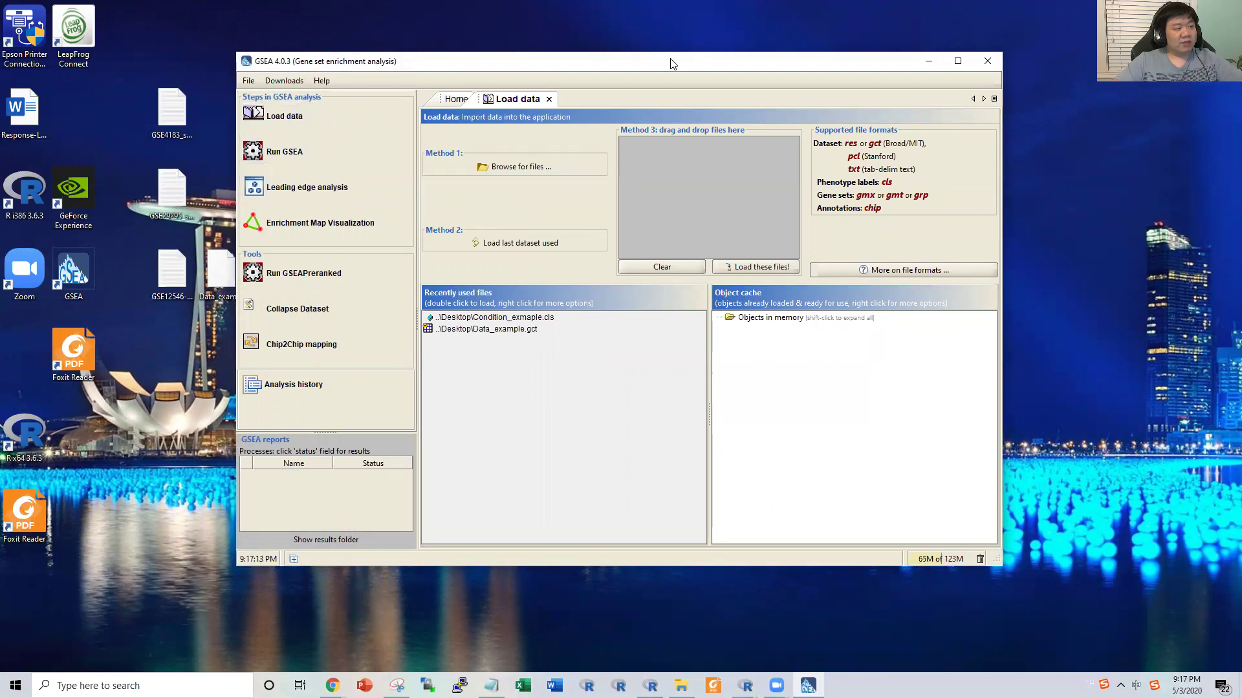
Step: Move the GSEA window aside and open the desktop file Data_example.gct in a maximized Excel window
{"action": "left_click_drag", "start_coordinate": [670, 63], "coordinate": [741, 50]}
{"action": "left_click_drag", "start_coordinate": [219, 278], "coordinate": [173, 352]}
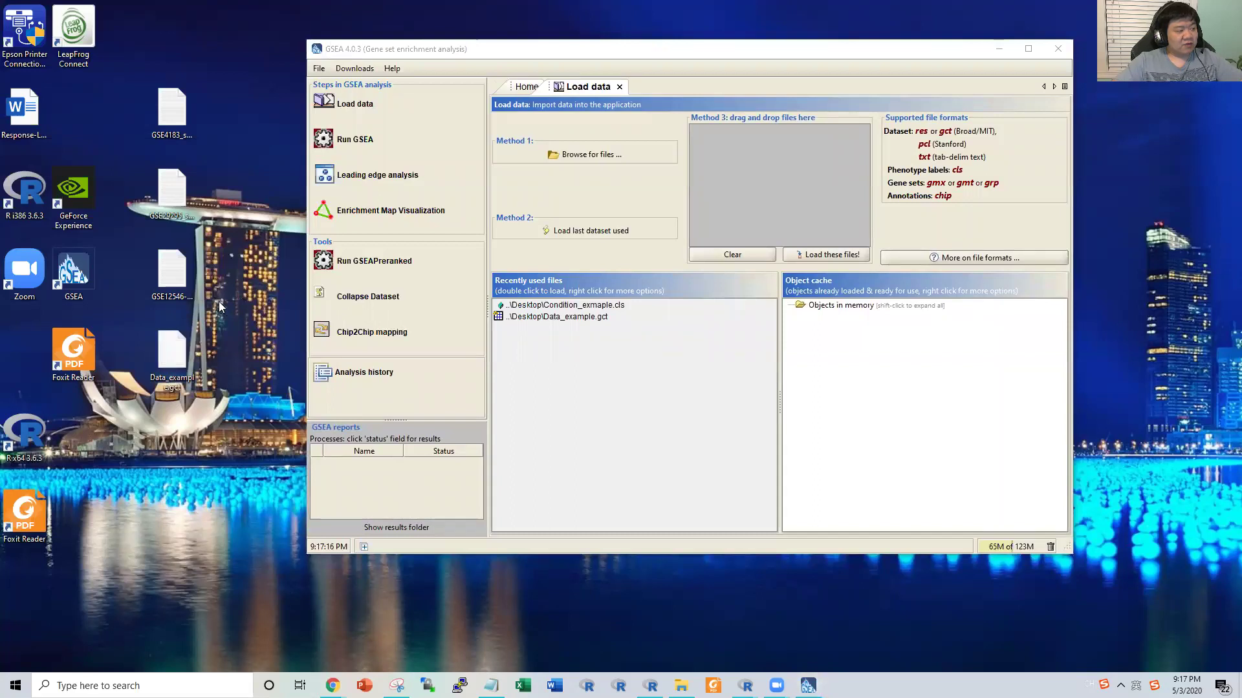
{"action": "right_click", "coordinate": [174, 351]}
{"action": "mouse_move", "coordinate": [275, 368]}
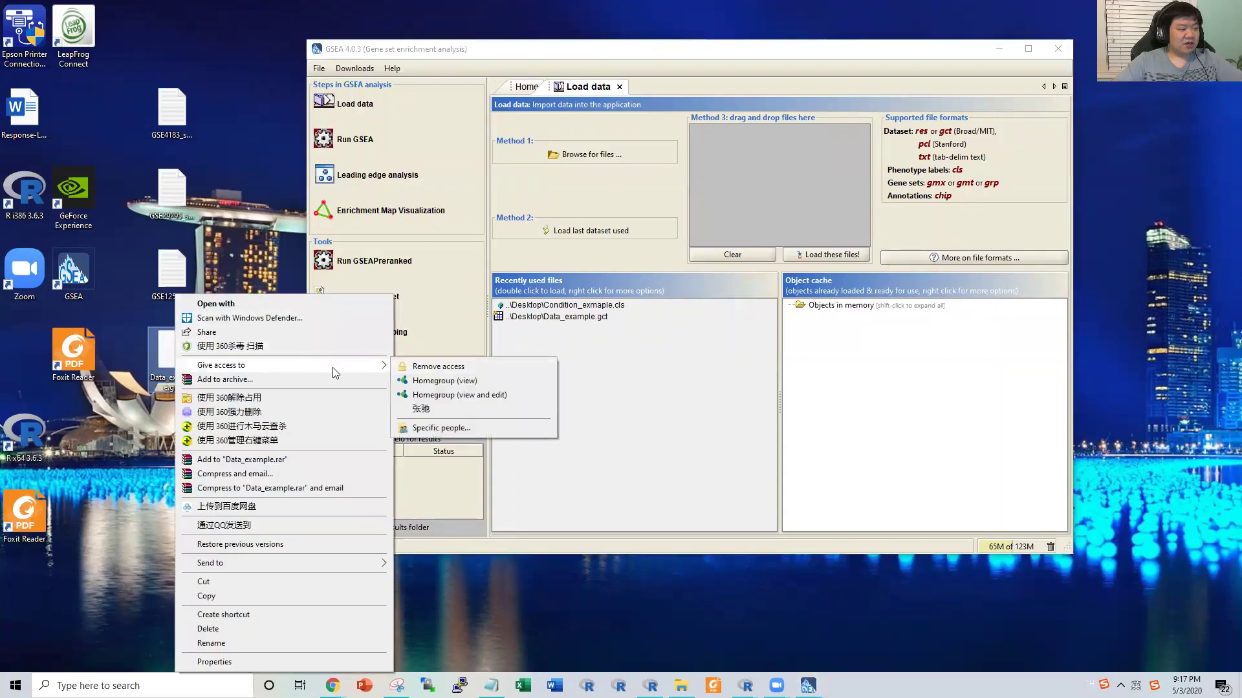
{"action": "left_click", "coordinate": [415, 278]}
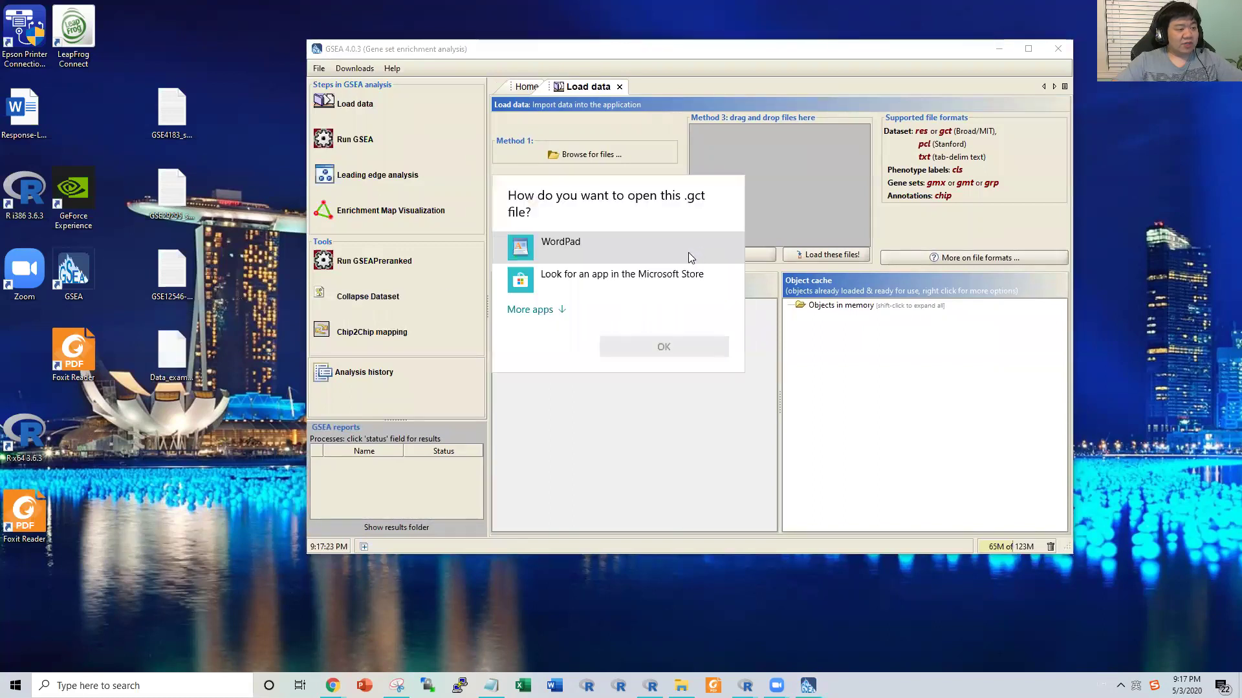
{"action": "left_click", "coordinate": [561, 310]}
{"action": "double_click", "coordinate": [565, 351]}
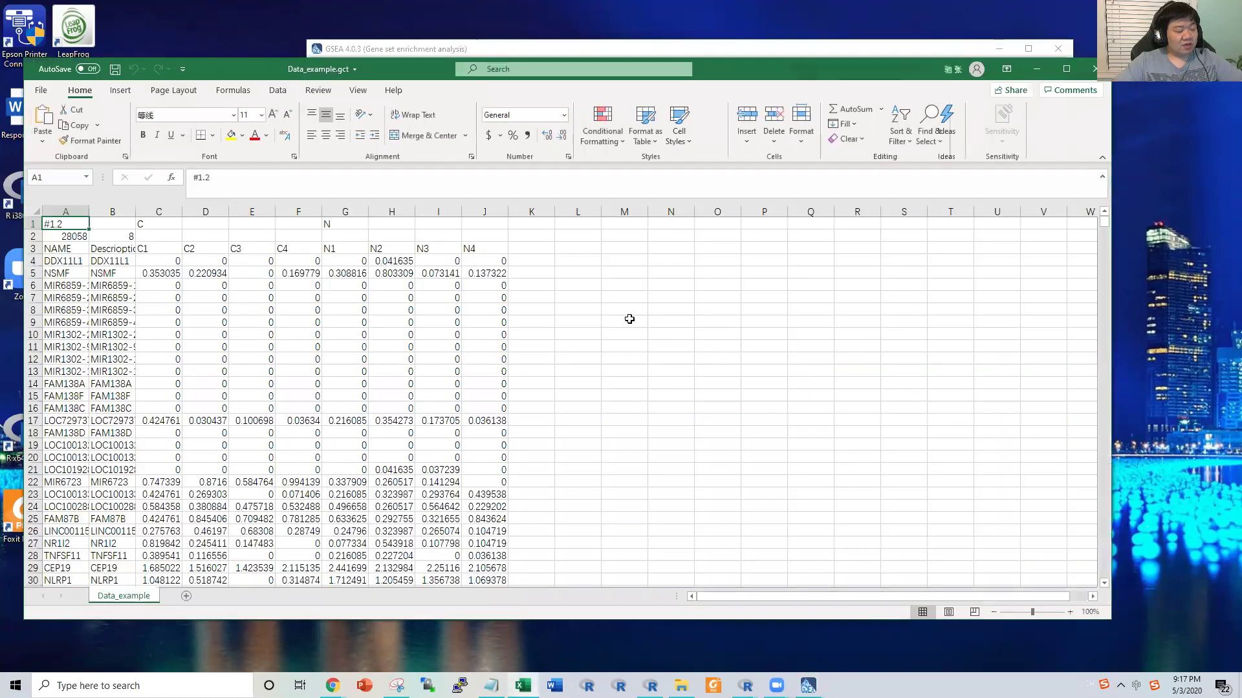
{"action": "left_click", "coordinate": [1066, 68]}
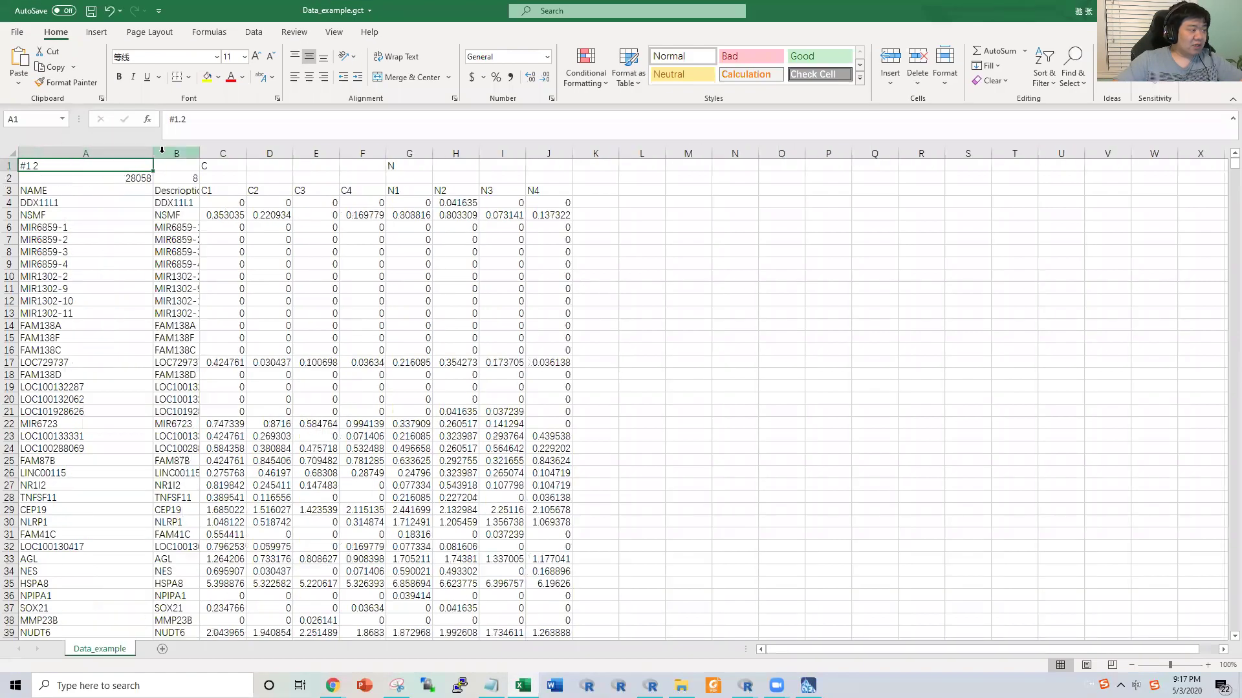
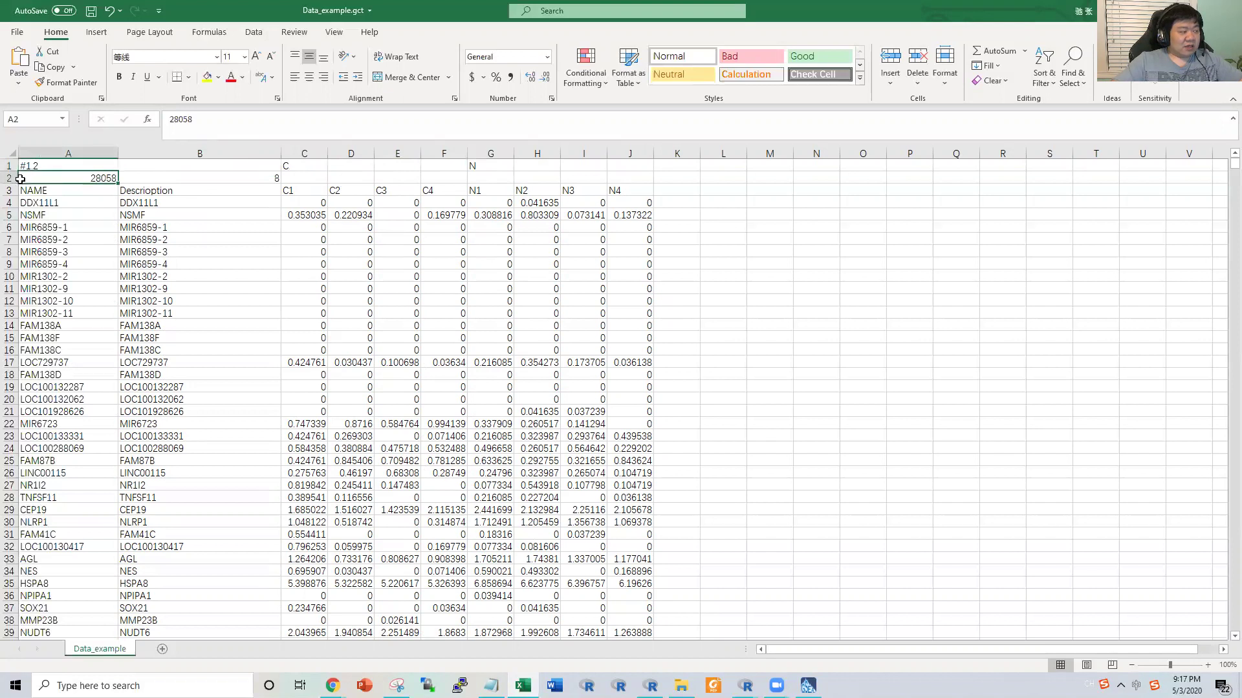
Step: Examine the gene and sample count cells in row 2, plus the NAME and description columns of the GCT file
{"action": "left_click_drag", "start_coordinate": [115, 173], "coordinate": [233, 178]}
{"action": "left_click", "coordinate": [90, 178]}
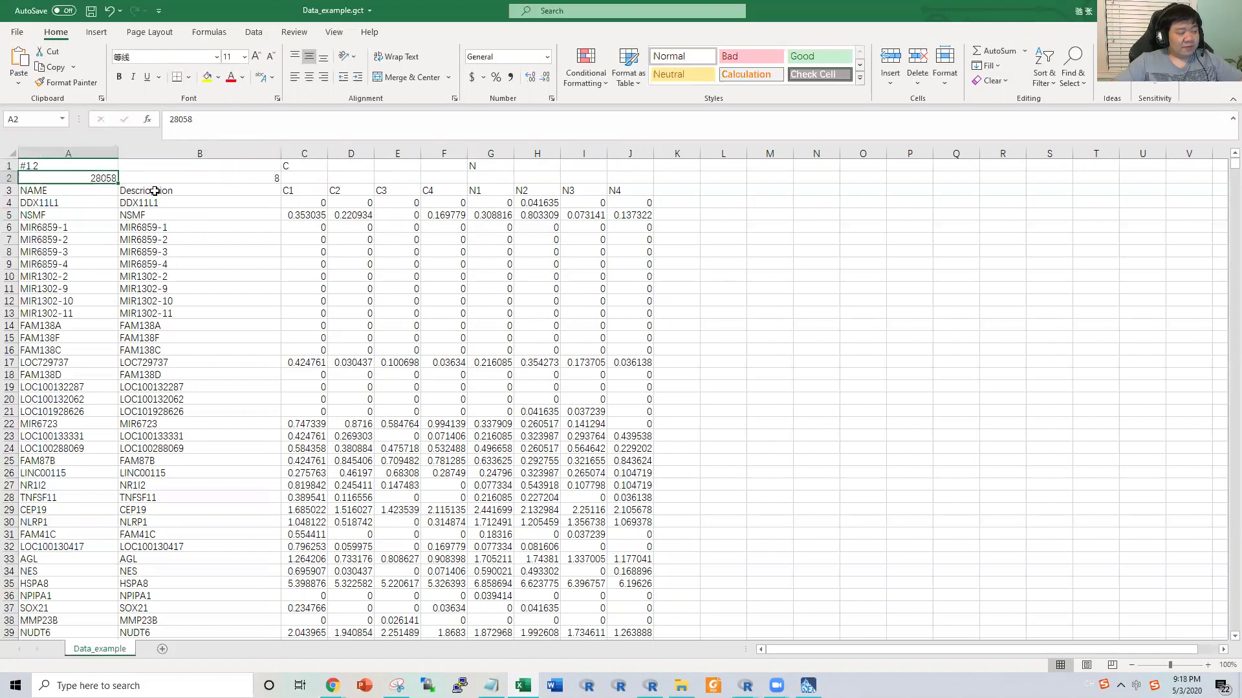
{"action": "left_click", "coordinate": [265, 176]}
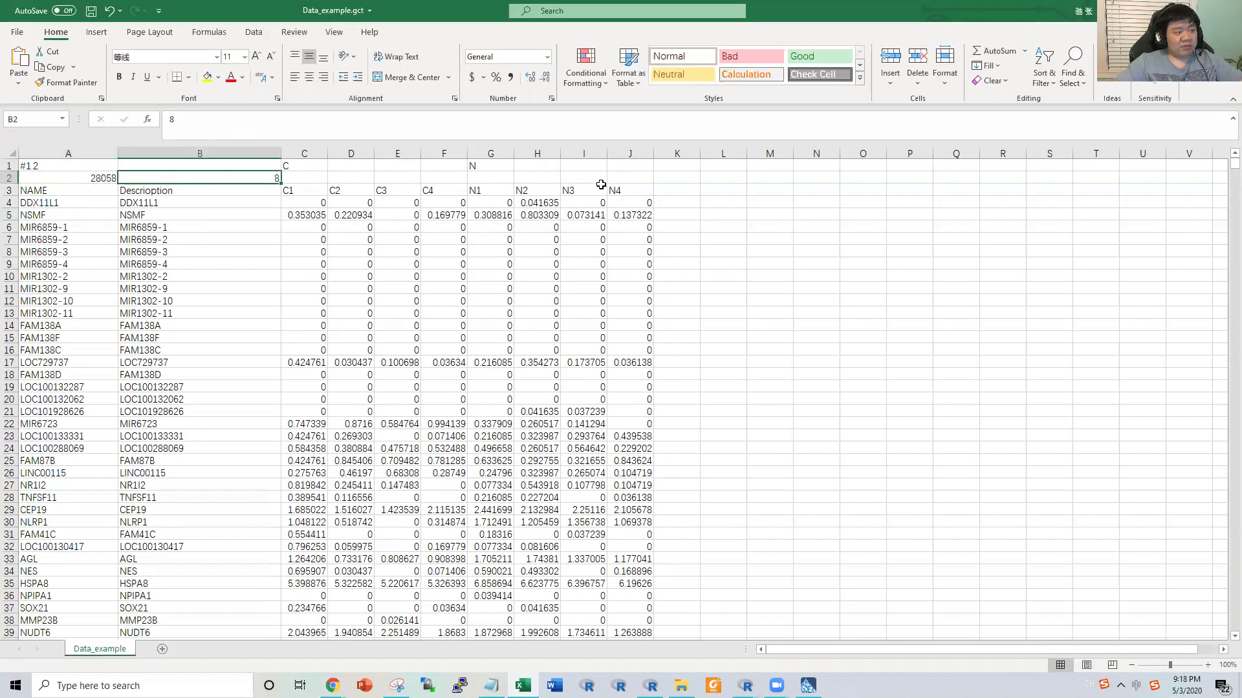
{"action": "left_click_drag", "start_coordinate": [29, 190], "coordinate": [39, 423]}
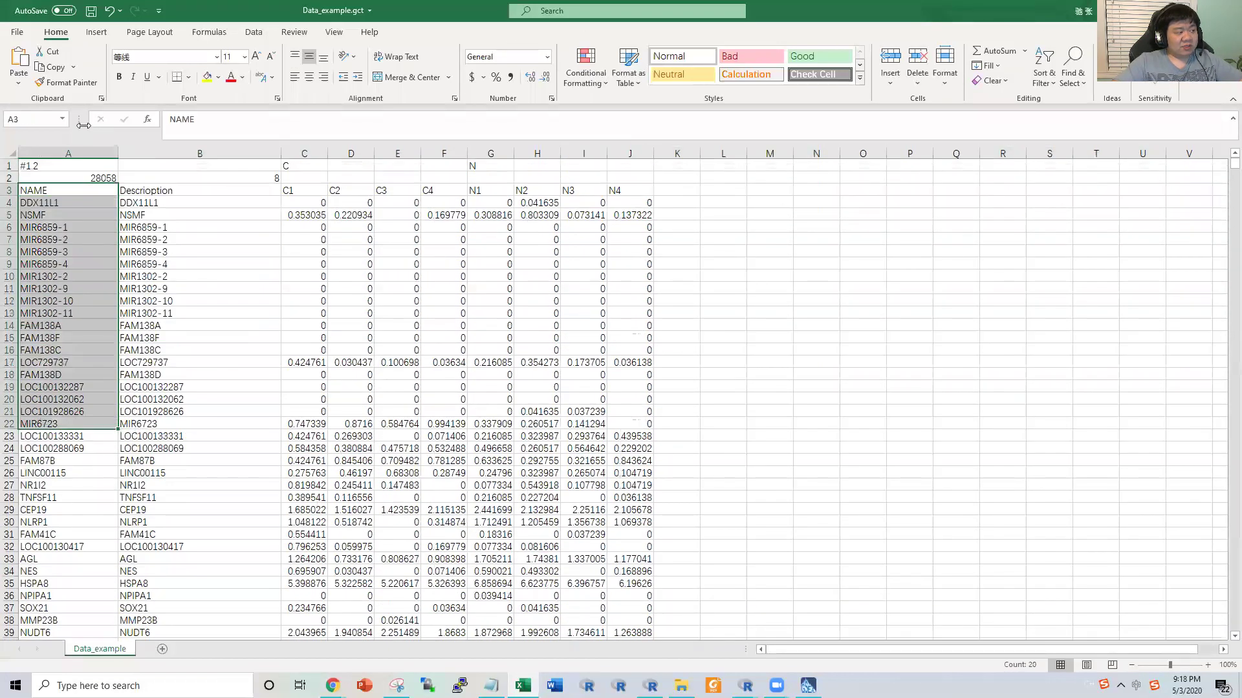
{"action": "left_click", "coordinate": [47, 252]}
{"action": "left_click_drag", "start_coordinate": [186, 187], "coordinate": [172, 520]}
{"action": "left_click", "coordinate": [167, 184]}
{"action": "left_click", "coordinate": [166, 239]}
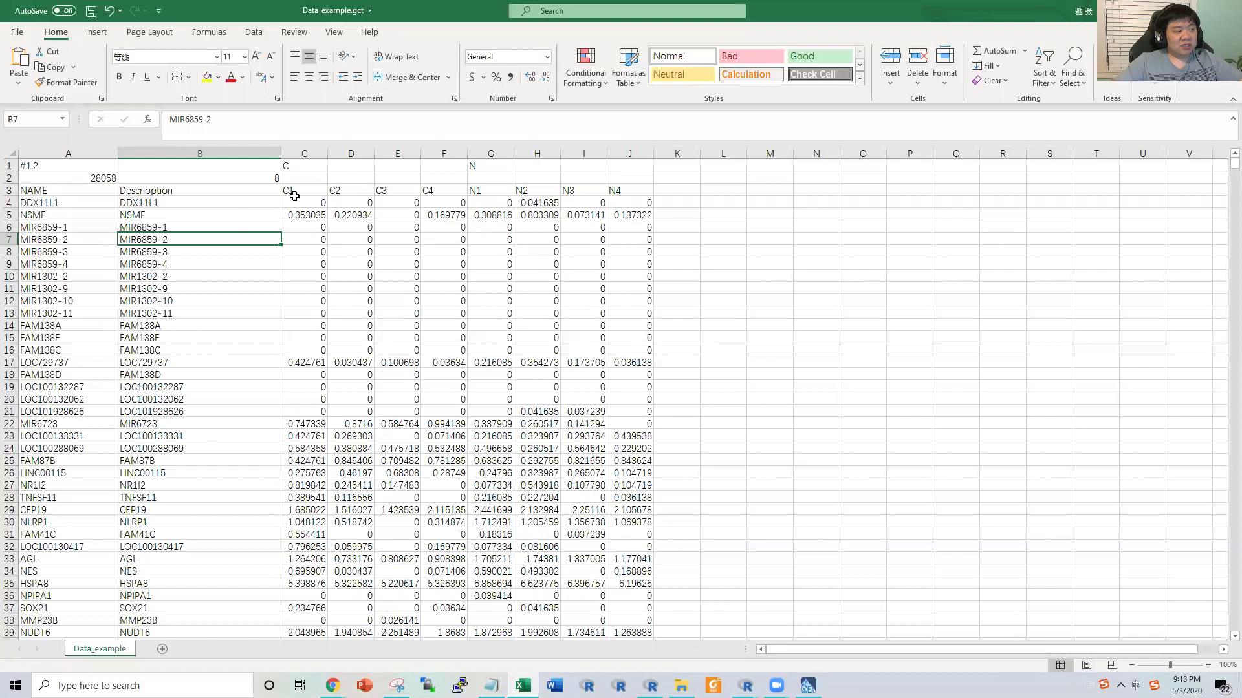
Step: Examine the sample headers C1 to C4 and N1 to N4 and the expression values beneath them
{"action": "left_click", "coordinate": [323, 191]}
{"action": "left_click_drag", "start_coordinate": [649, 189], "coordinate": [325, 274]}
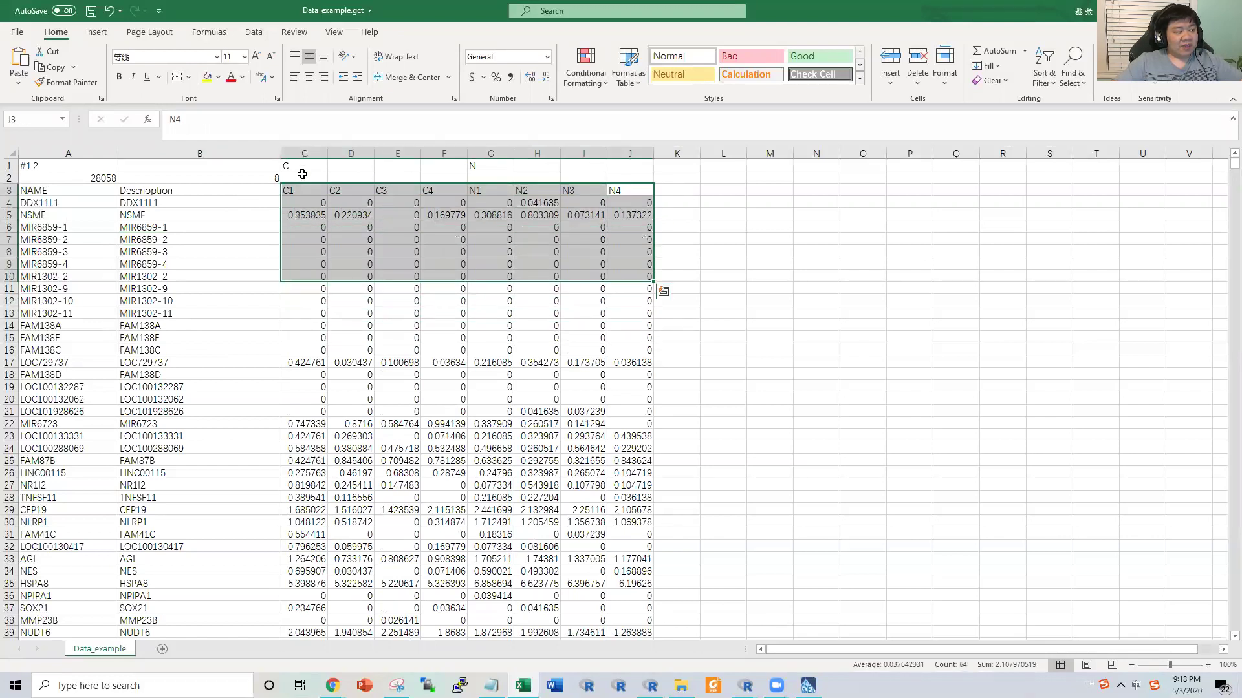
{"action": "left_click", "coordinate": [324, 190]}
{"action": "left_click", "coordinate": [584, 190]}
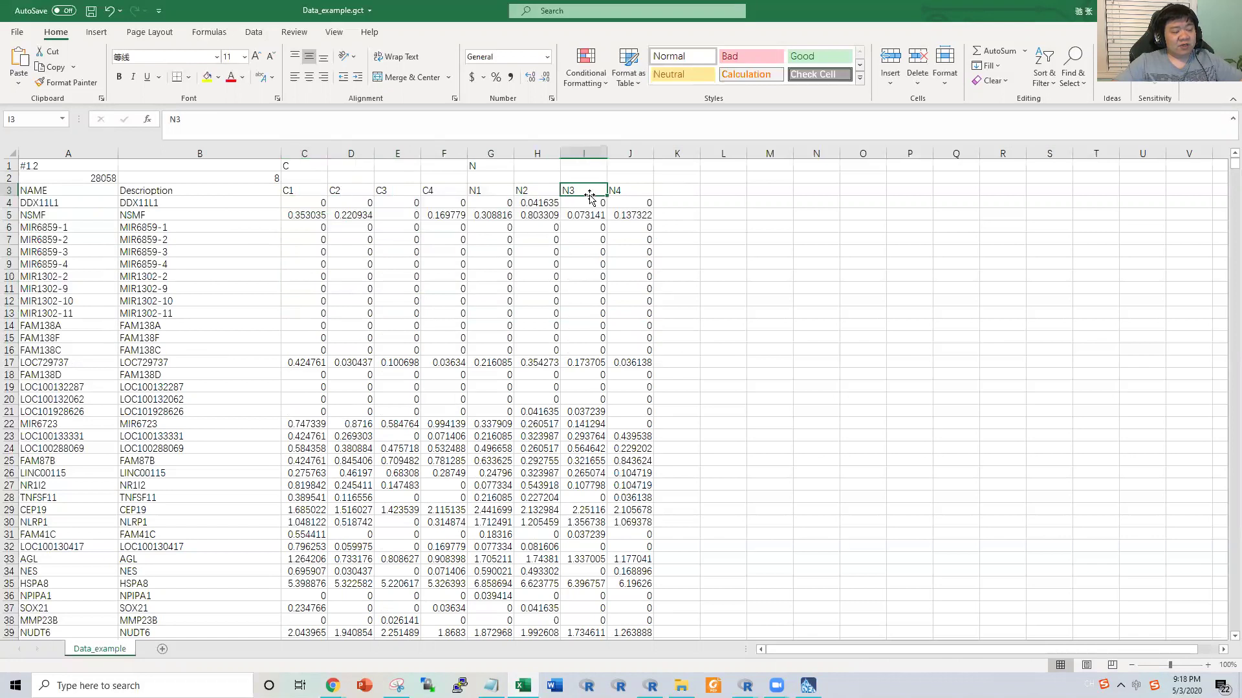
{"action": "left_click_drag", "start_coordinate": [642, 187], "coordinate": [289, 191]}
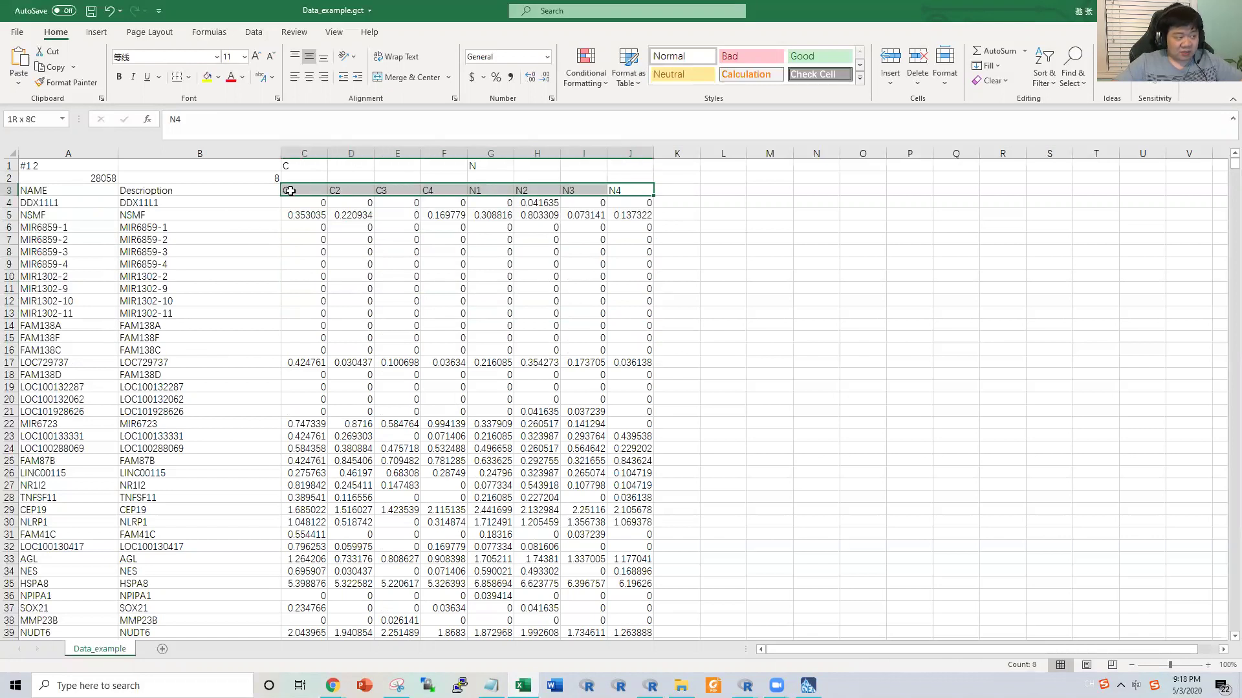
{"action": "left_click", "coordinate": [311, 216]}
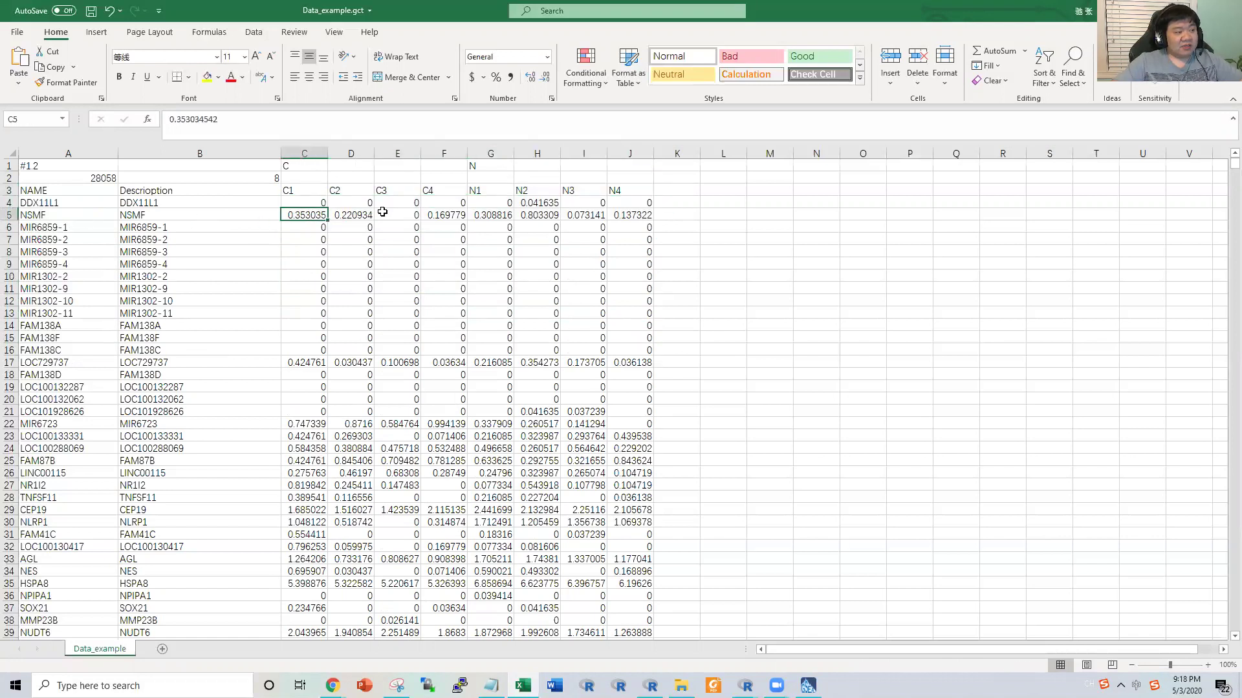
{"action": "scroll", "coordinate": [507, 316], "scroll_direction": "down", "scroll_amount": 7}
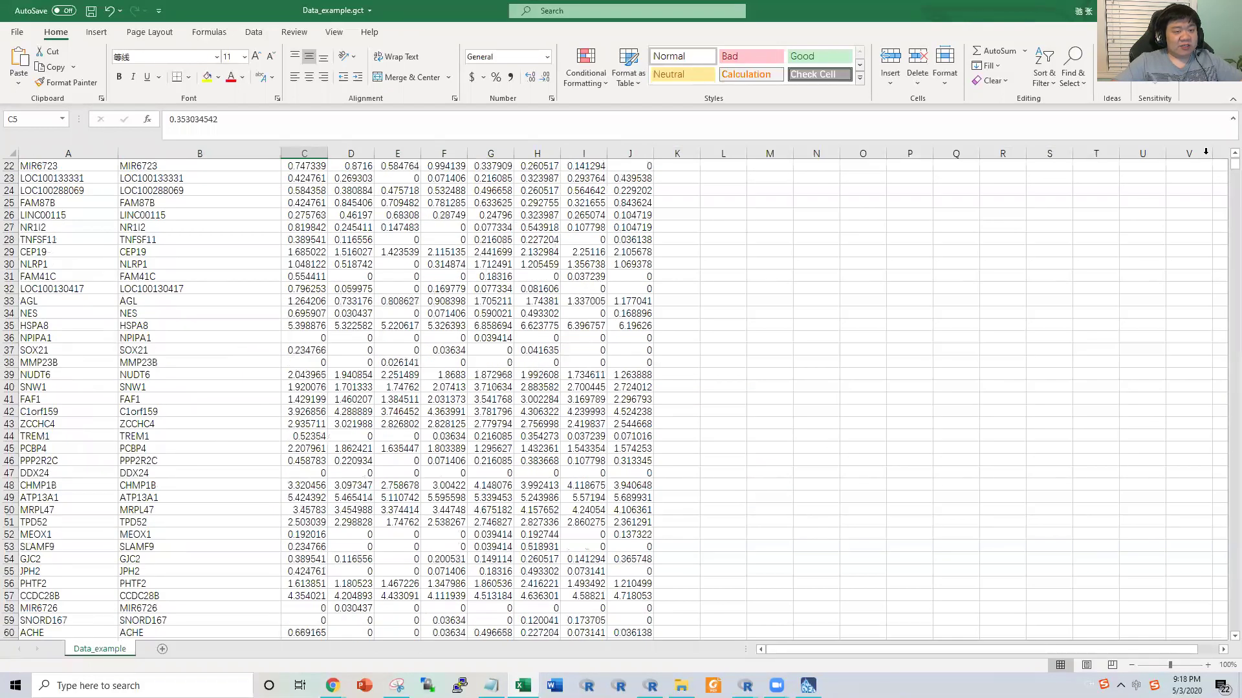
{"action": "scroll", "coordinate": [433, 404], "scroll_direction": "up", "scroll_amount": 7}
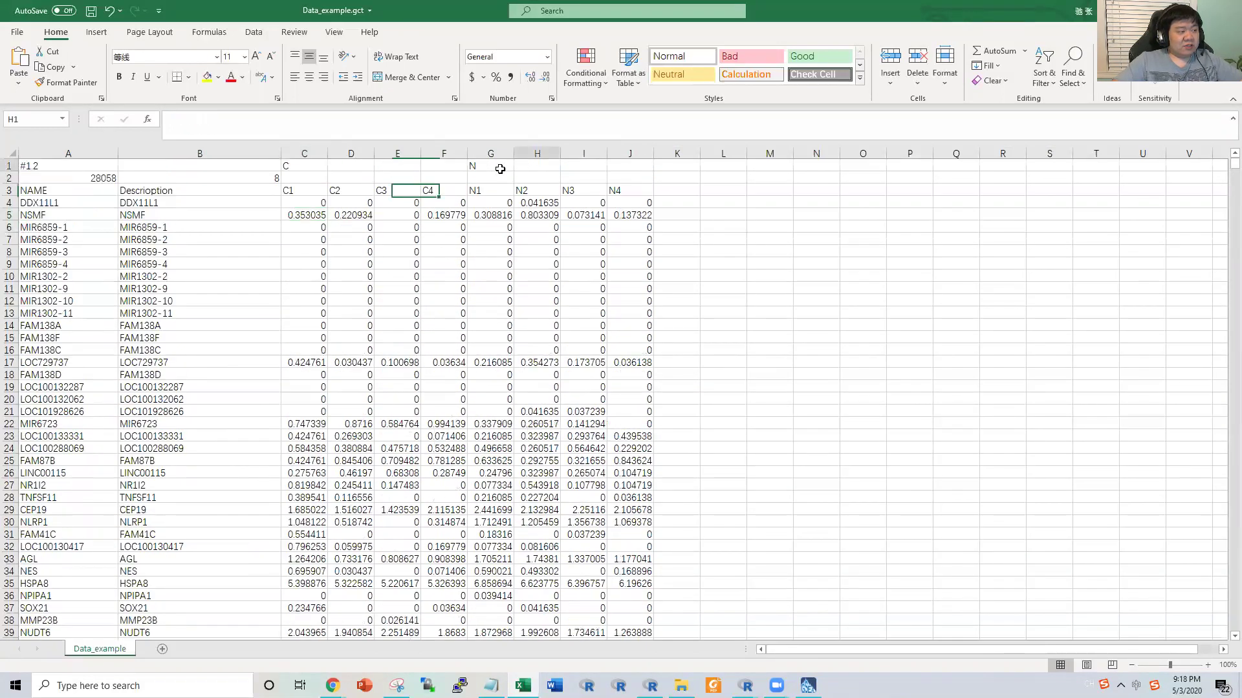
Step: Review the row 2 gene and sample counts again, and close the Data_example.gct workbook
{"action": "left_click_drag", "start_coordinate": [9, 178], "coordinate": [97, 177]}
{"action": "left_click", "coordinate": [100, 178]}
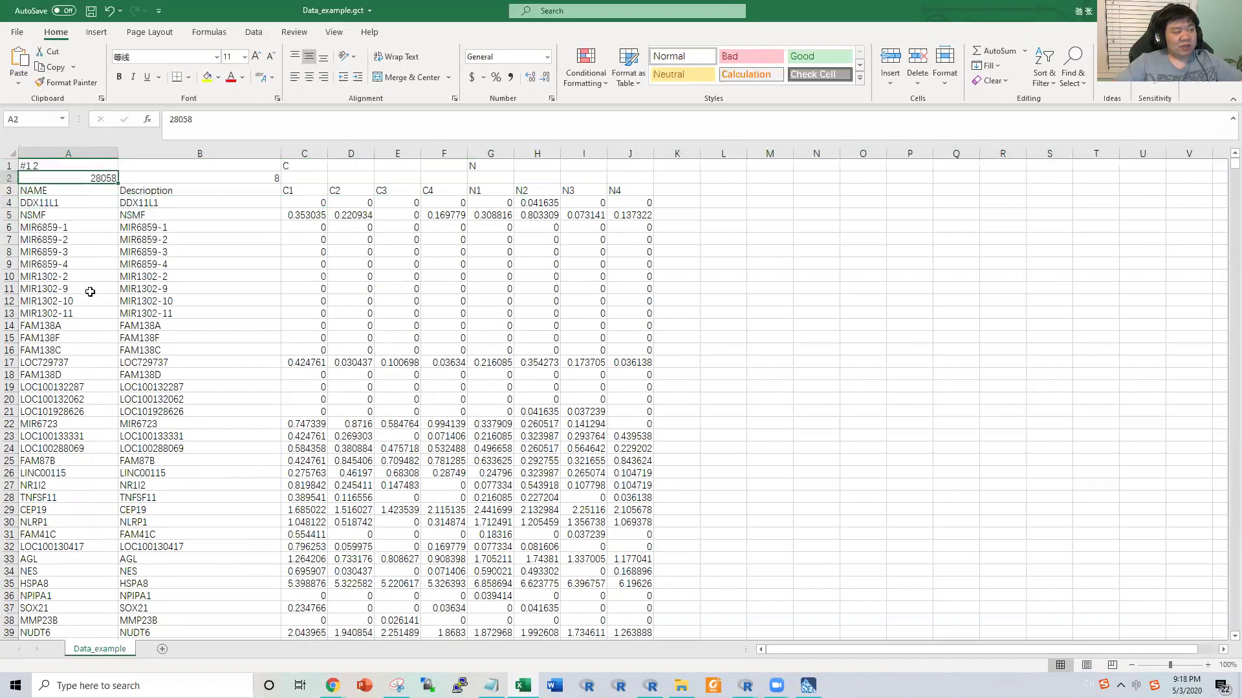
{"action": "left_click", "coordinate": [161, 176]}
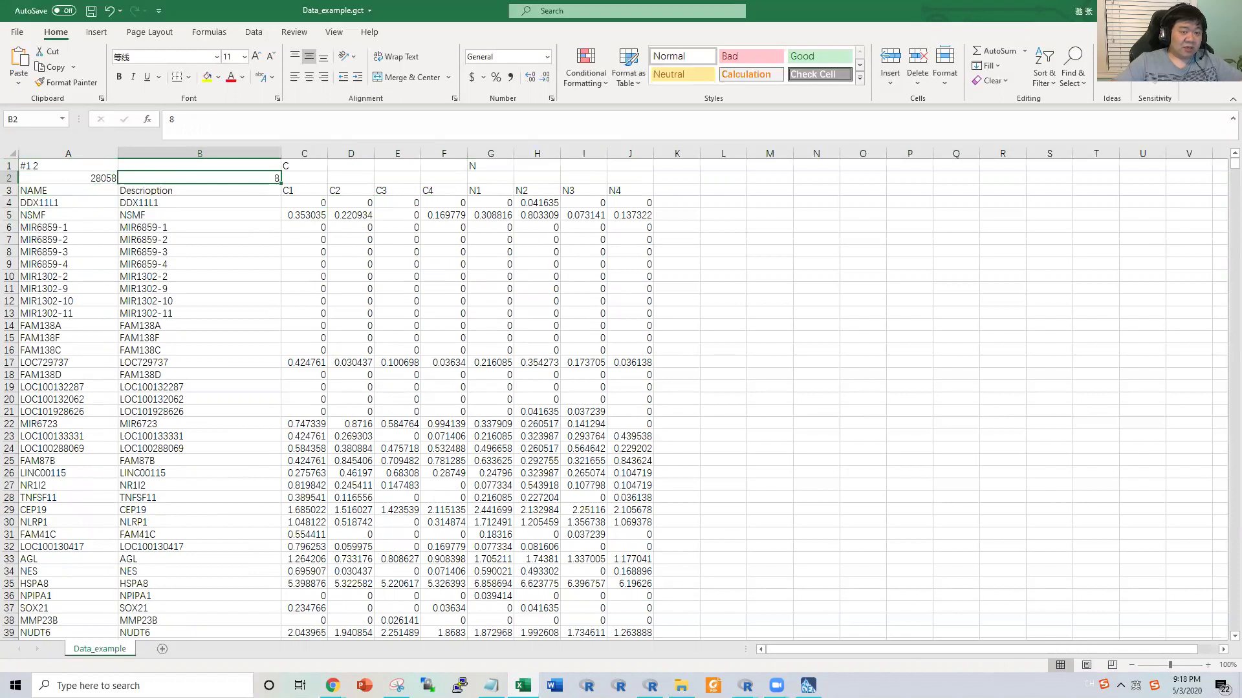
{"action": "left_click", "coordinate": [1225, 10]}
{"action": "left_click", "coordinate": [621, 357]}
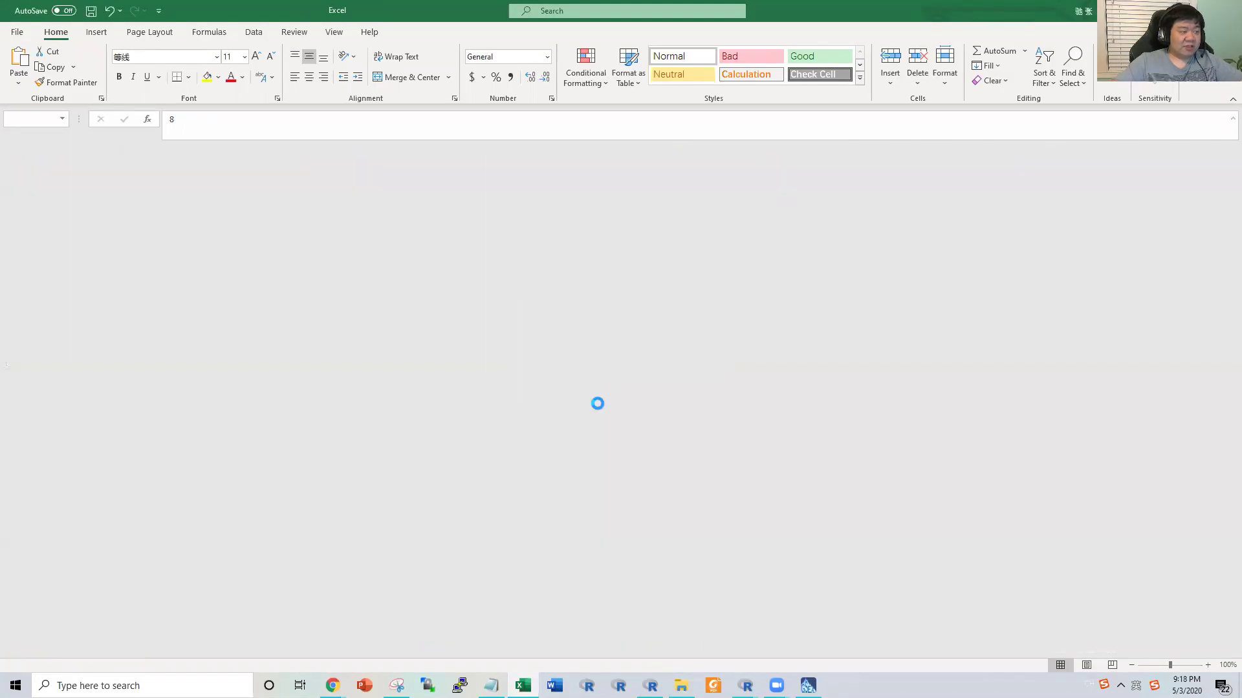
Step: Open Data_example.gct in WordPad, inspect its header lines as plain text, and close it
{"action": "right_click", "coordinate": [172, 359]}
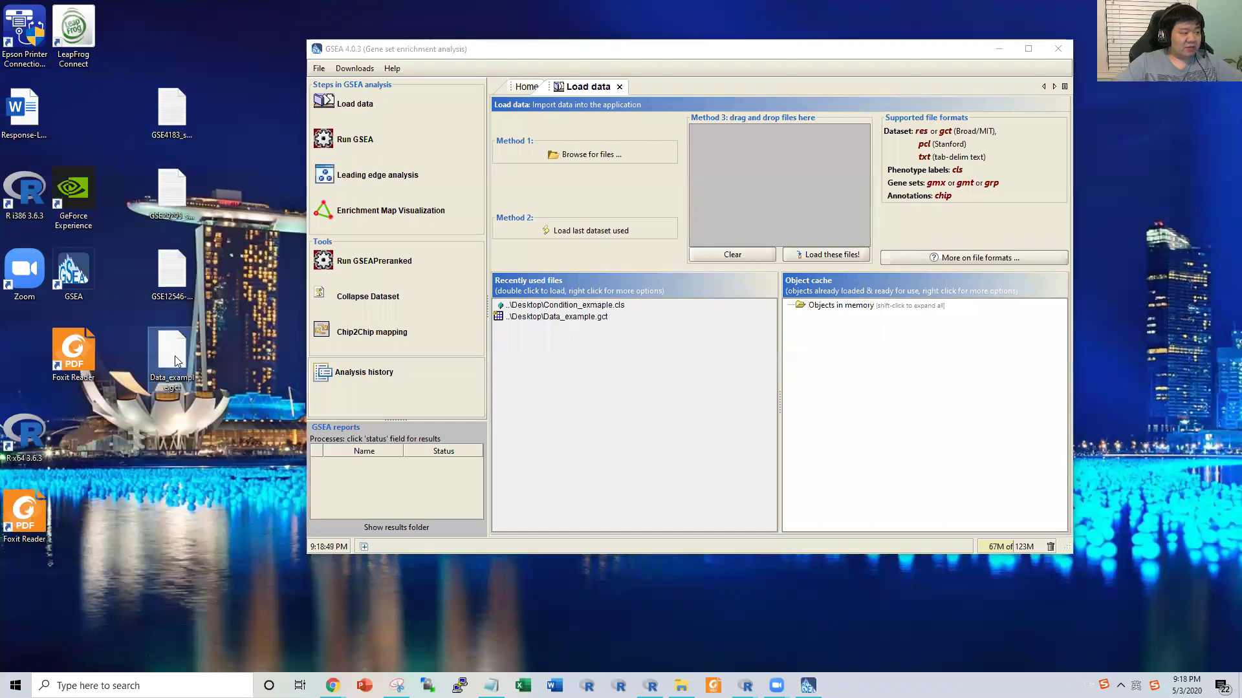
{"action": "left_click", "coordinate": [627, 254]}
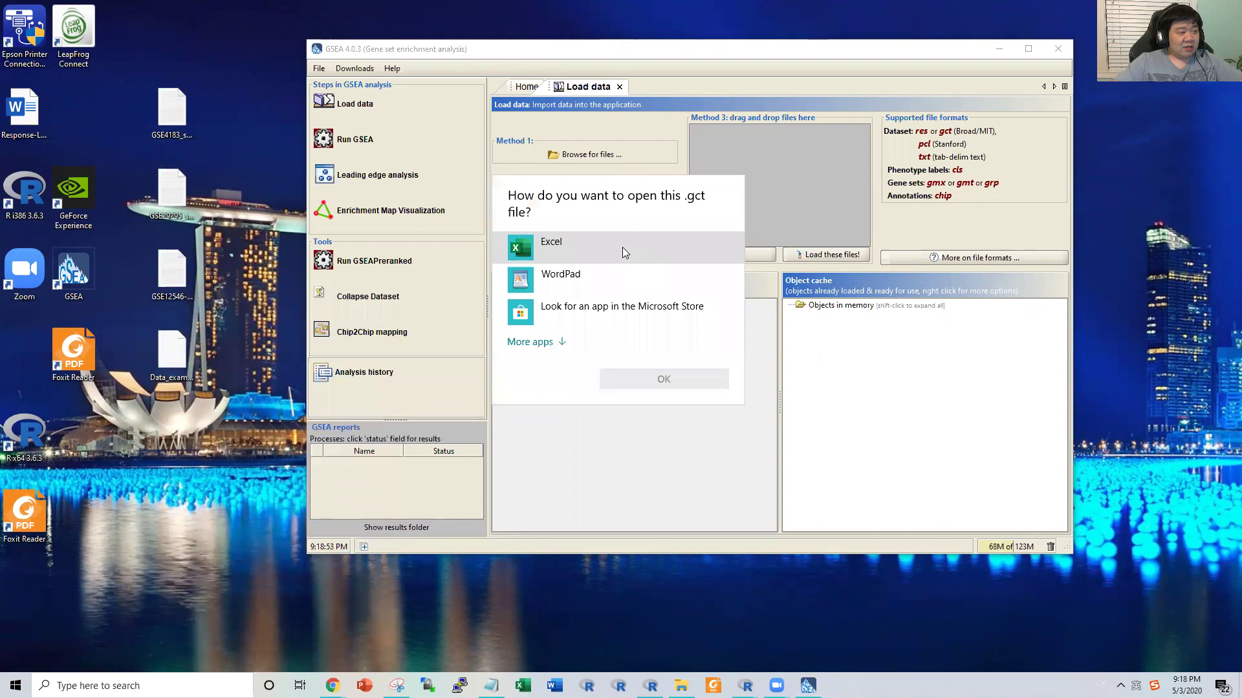
{"action": "key", "text": "Escape"}
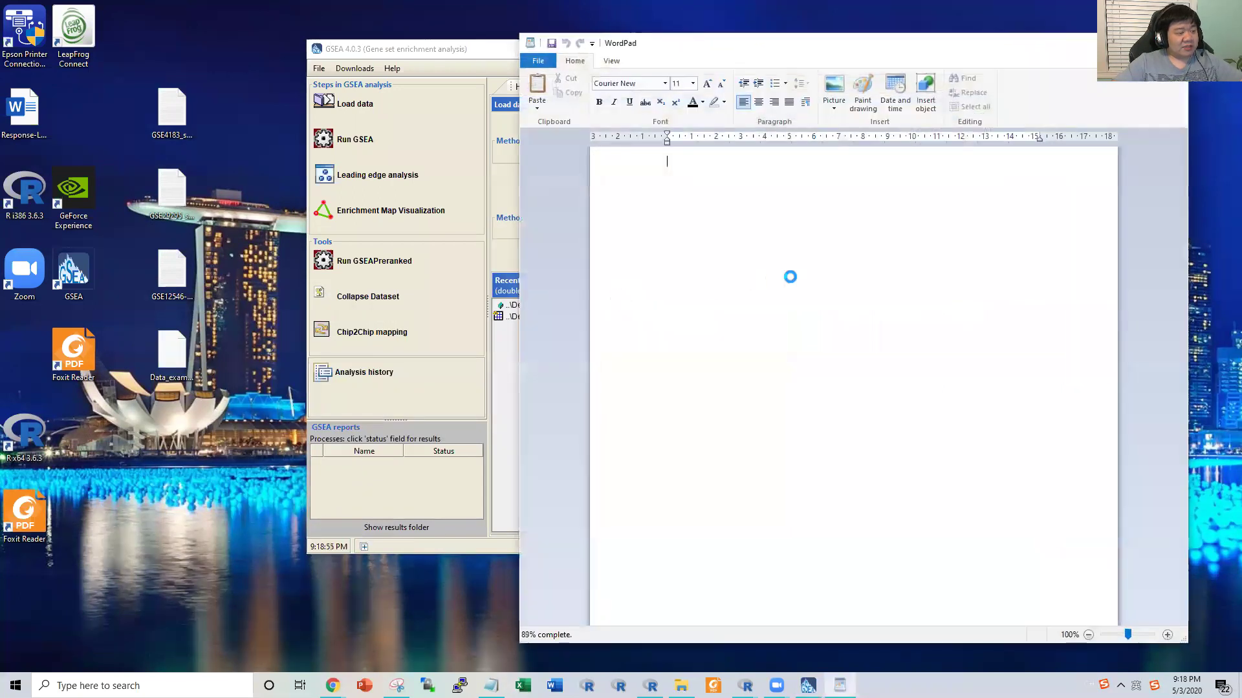
{"action": "left_click", "coordinate": [704, 159]}
{"action": "left_click_drag", "start_coordinate": [736, 163], "coordinate": [754, 166]}
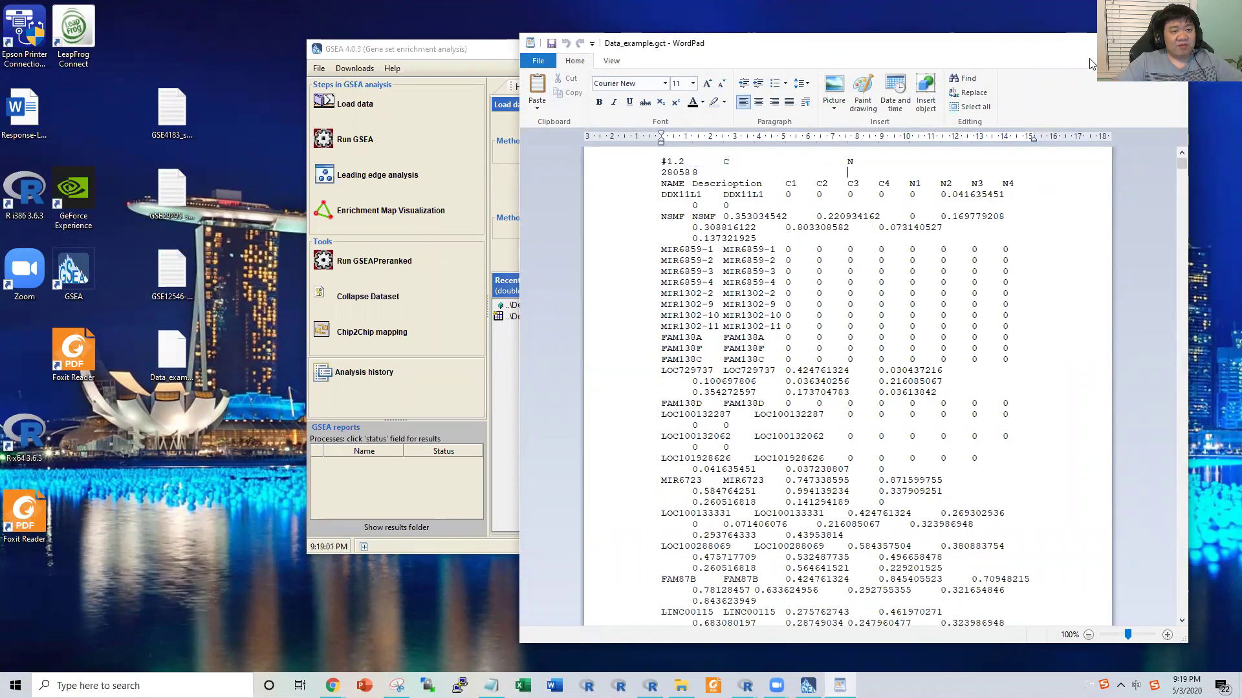
{"action": "key", "text": "alt+F4"}
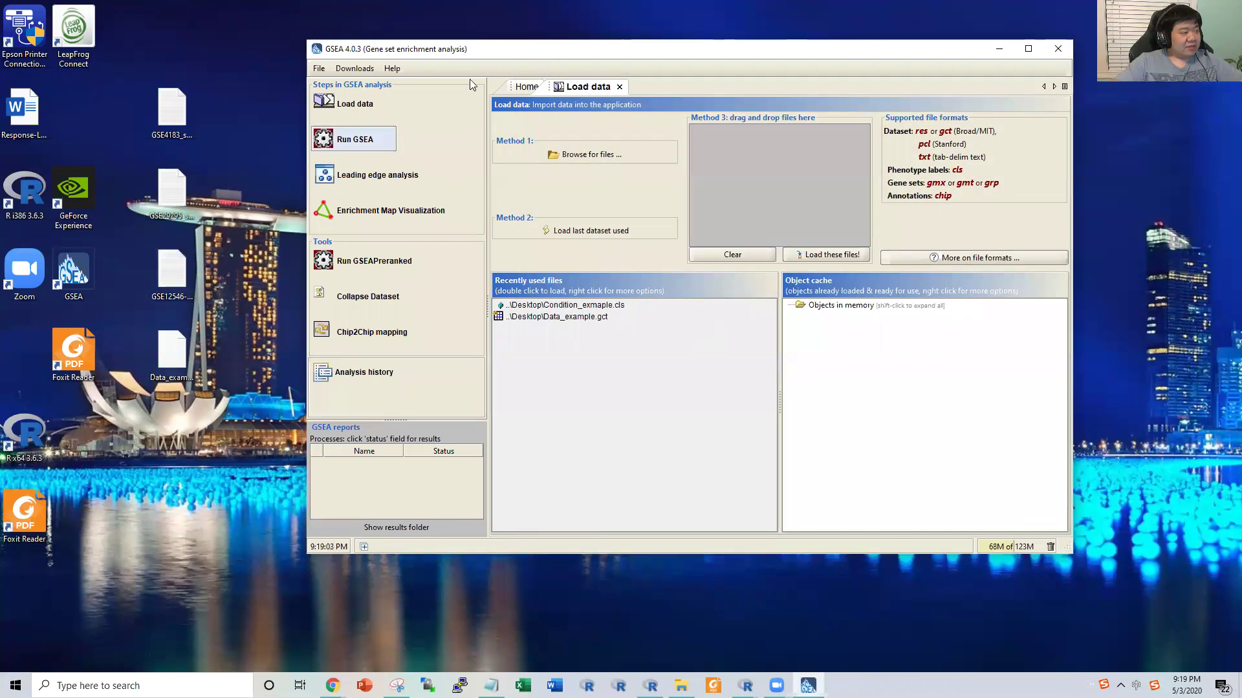
Step: Move the GSEA window aside, place the condition file icon beside the data file, and open Condition_exmaple.cls in Excel
{"action": "left_click_drag", "start_coordinate": [535, 57], "coordinate": [747, 46]}
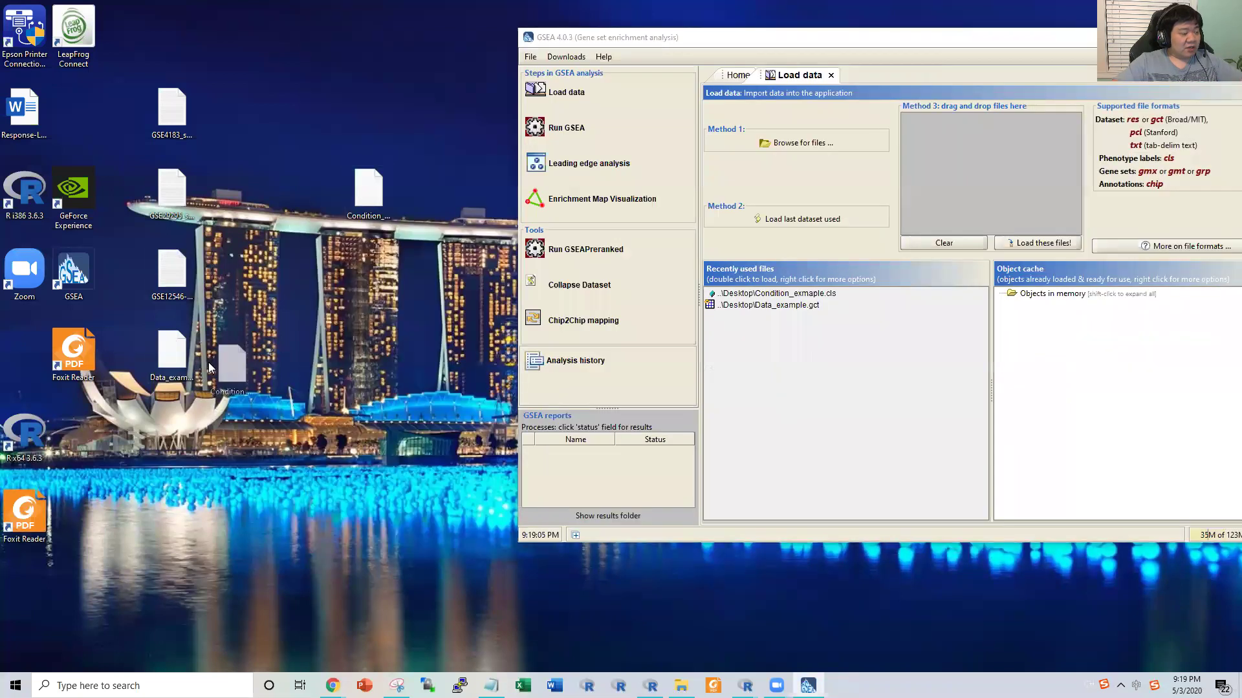
{"action": "right_click", "coordinate": [218, 363]}
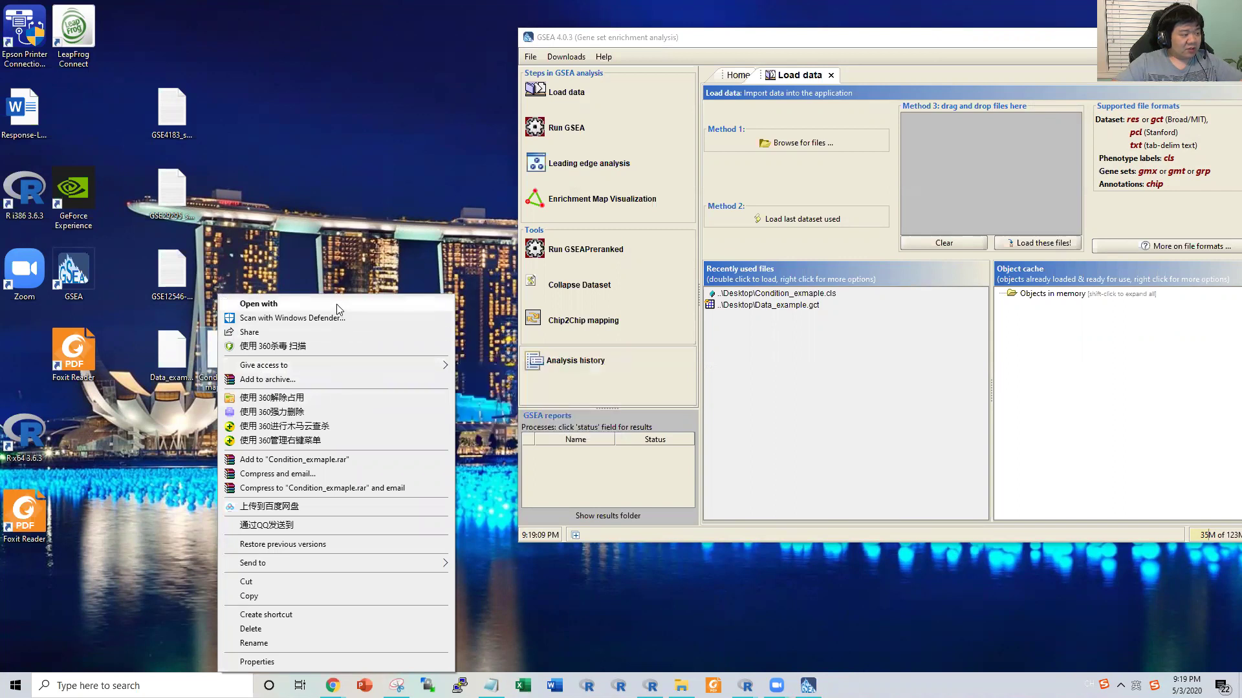
{"action": "left_click", "coordinate": [484, 362]}
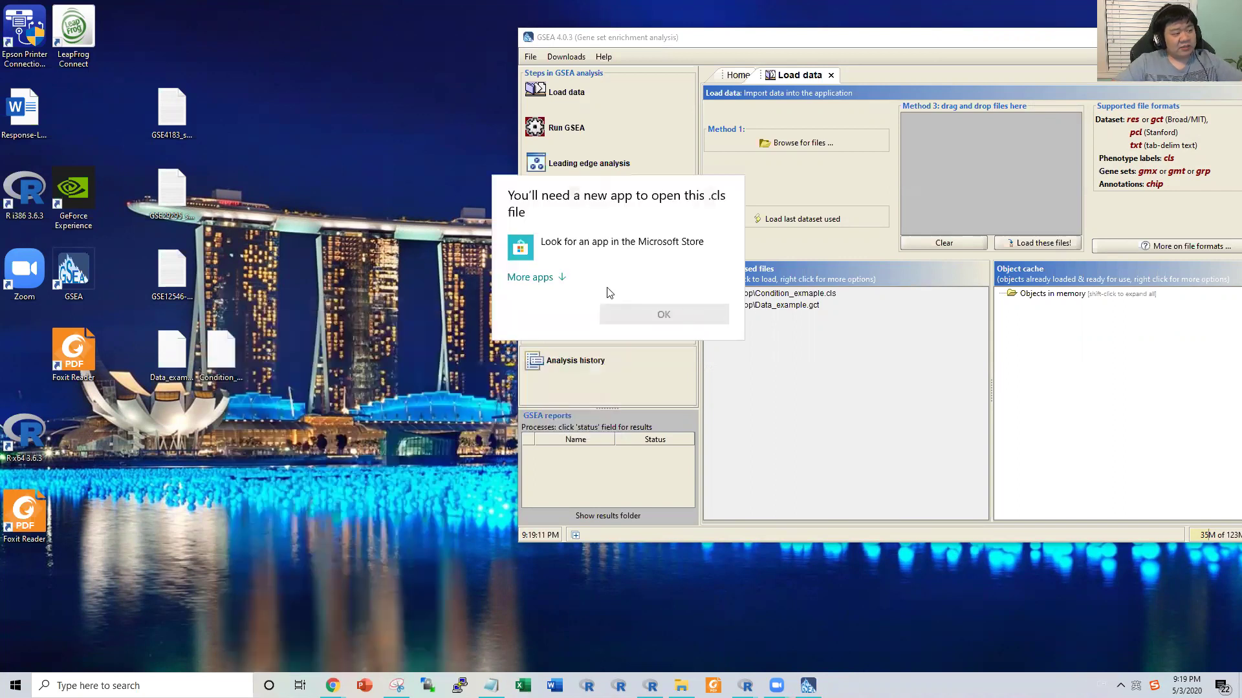
{"action": "left_click", "coordinate": [548, 274]}
{"action": "double_click", "coordinate": [574, 320]}
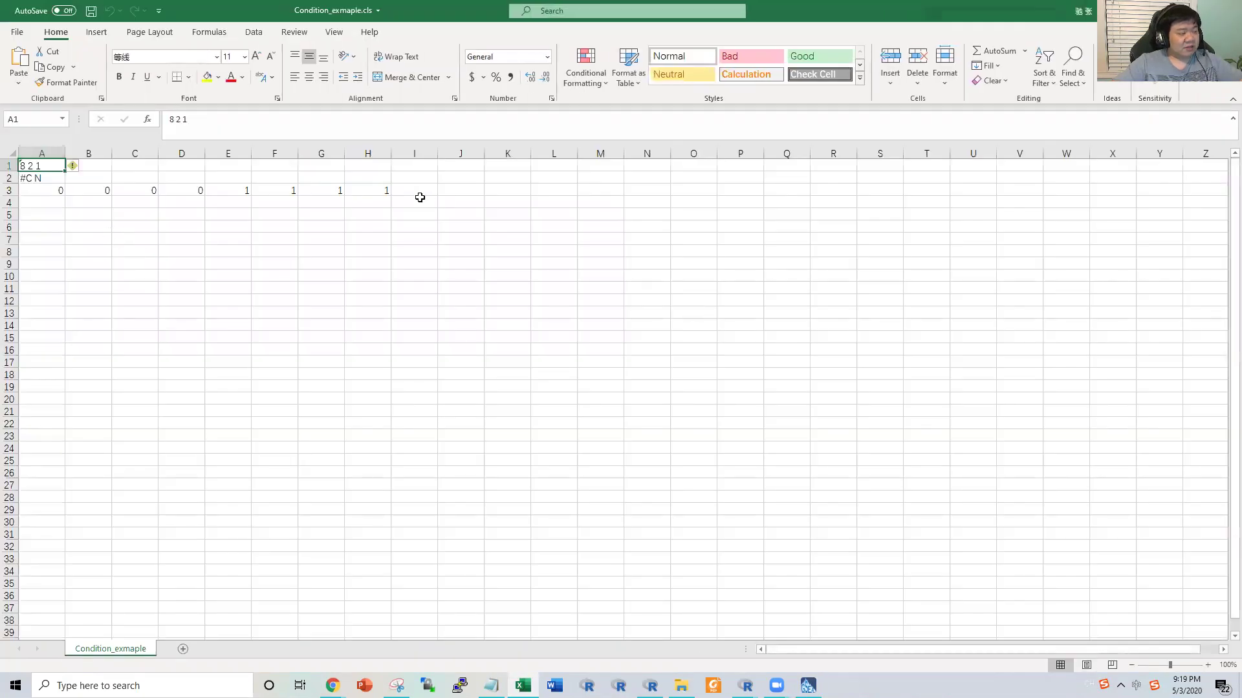
Step: Look over the three filled rows of the CLS file across columns A to H
{"action": "left_click_drag", "start_coordinate": [420, 197], "coordinate": [33, 167]}
{"action": "left_click", "coordinate": [91, 227]}
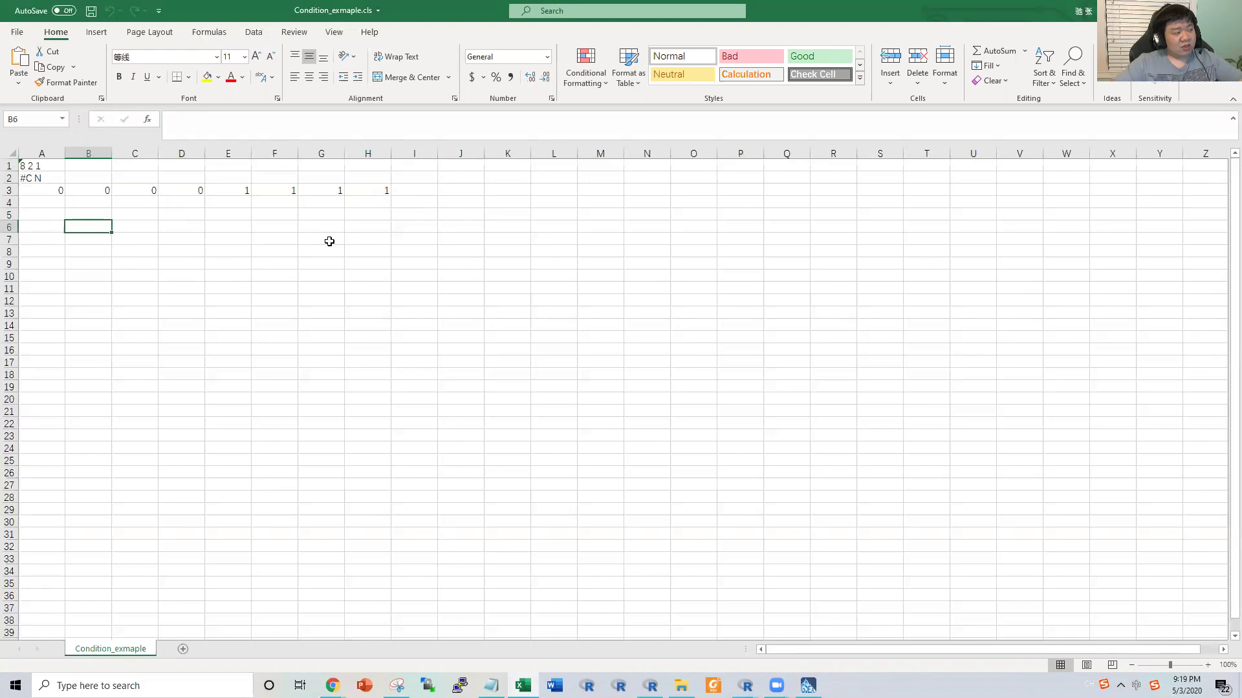
{"action": "left_click", "coordinate": [381, 190]}
{"action": "left_click_drag", "start_coordinate": [348, 190], "coordinate": [51, 149]}
{"action": "left_click", "coordinate": [152, 223]}
Step: Examine the sample and class counts in cell A1 and the class names in cell A2
{"action": "left_click", "coordinate": [26, 167]}
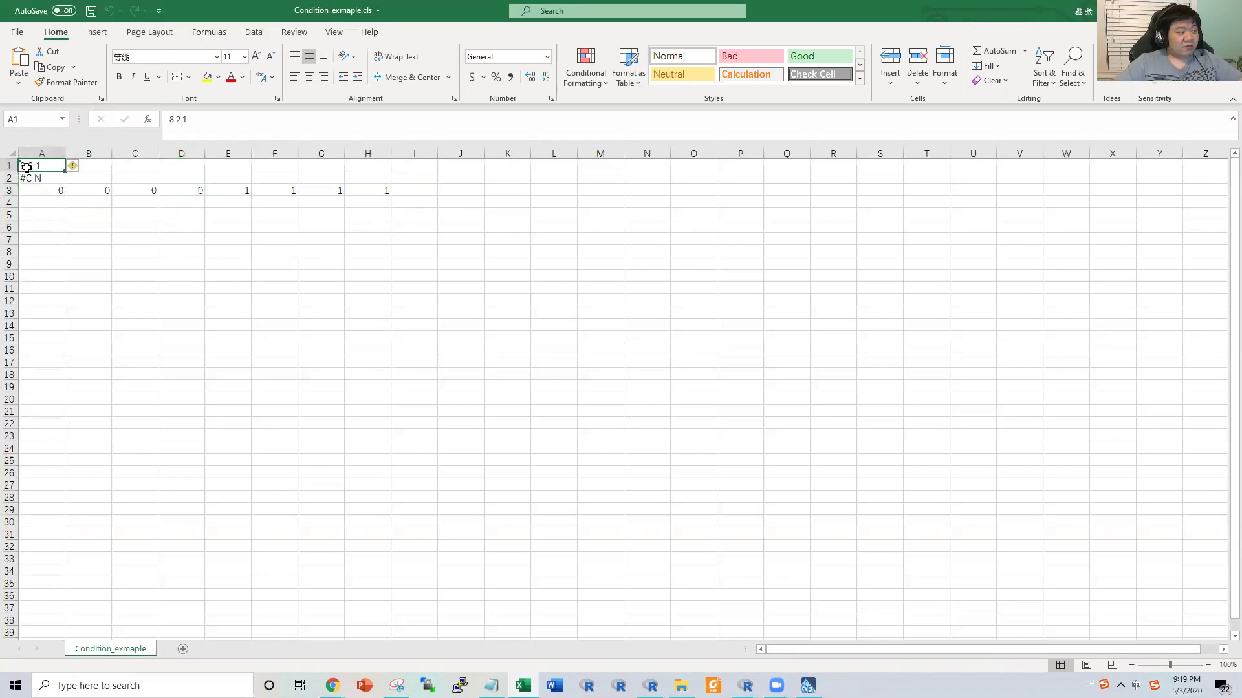
{"action": "double_click", "coordinate": [26, 166]}
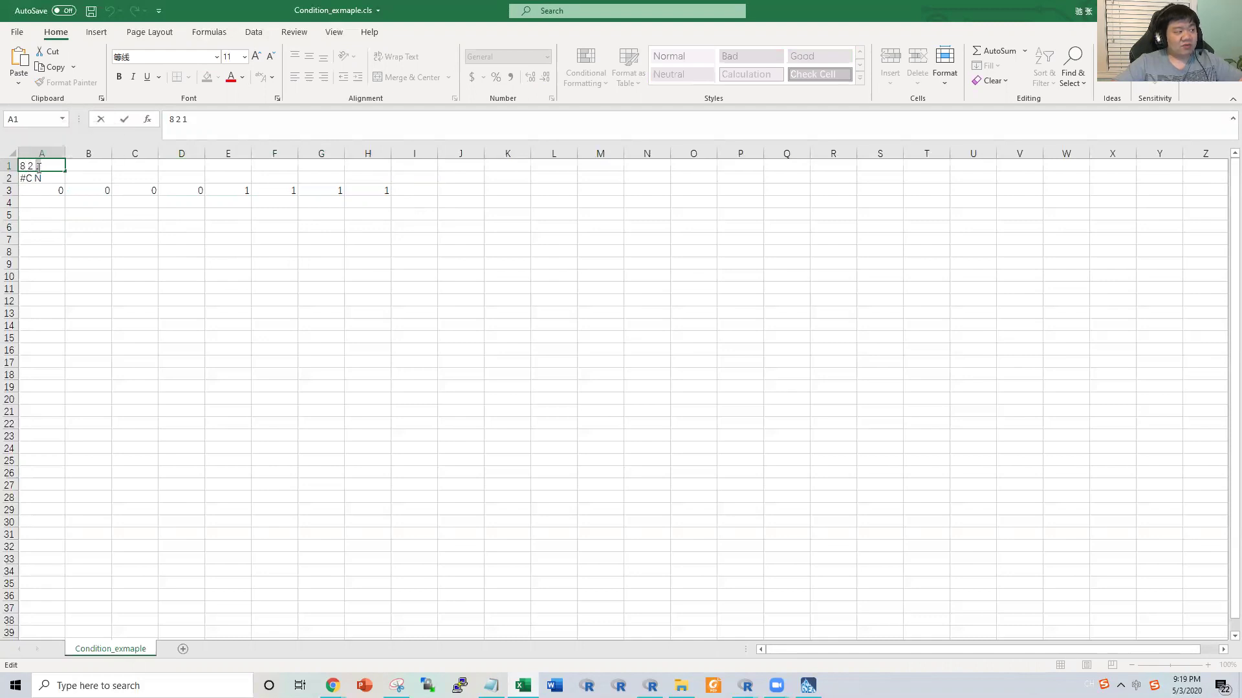
{"action": "left_click", "coordinate": [87, 179]}
{"action": "left_click", "coordinate": [48, 181]}
{"action": "left_click", "coordinate": [40, 203]}
{"action": "left_click", "coordinate": [45, 180]}
{"action": "left_click", "coordinate": [45, 190]}
{"action": "left_click", "coordinate": [37, 179]}
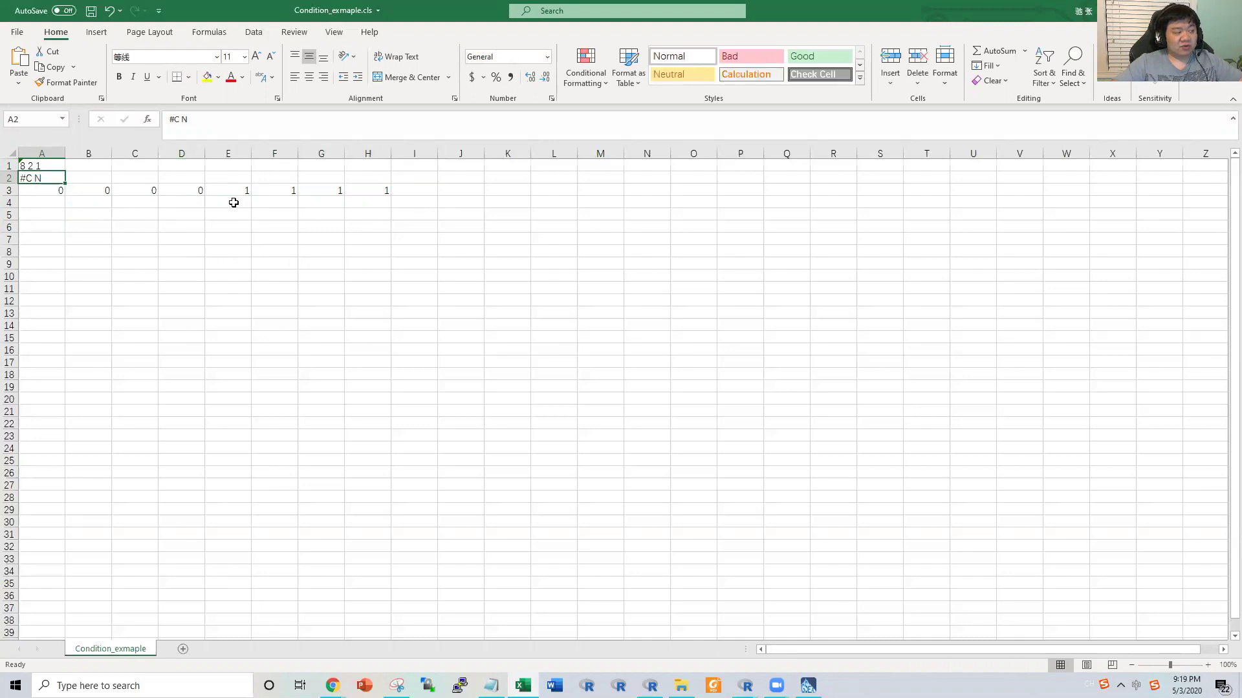
Step: Examine the 0 and 1 class labels of the two sample groups in A3:H3, and close the Condition_exmaple.cls workbook
{"action": "left_click_drag", "start_coordinate": [31, 195], "coordinate": [363, 188]}
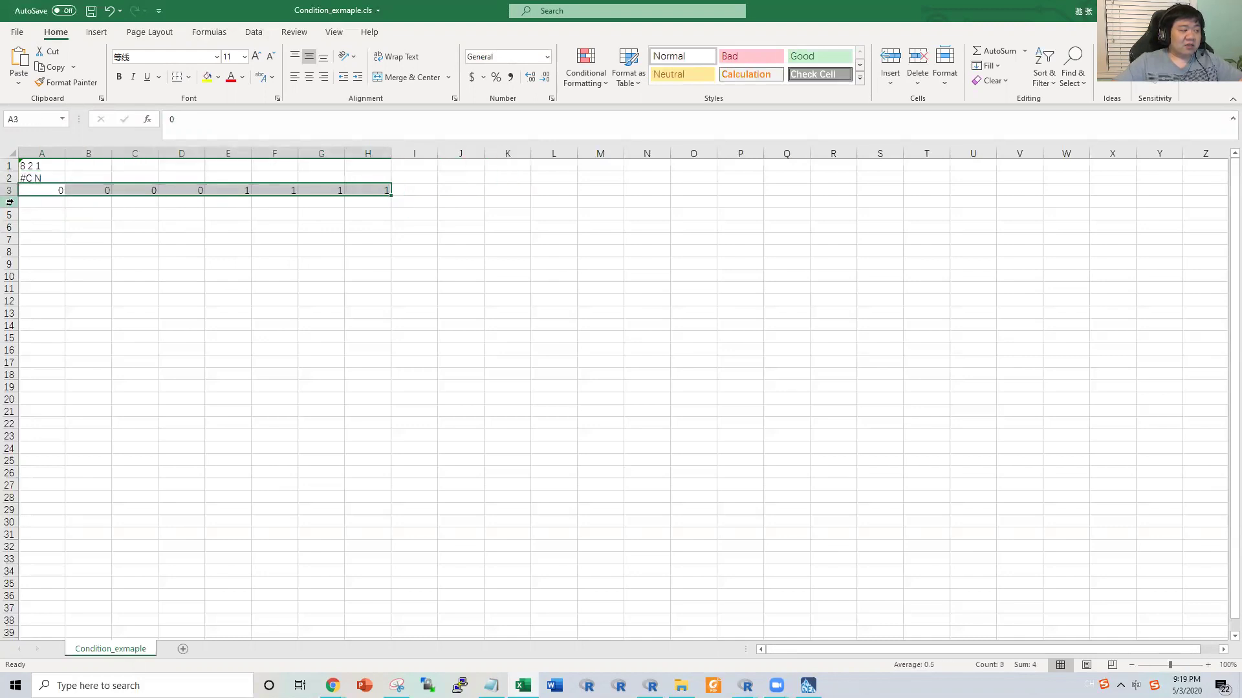
{"action": "left_click", "coordinate": [44, 192]}
{"action": "left_click_drag", "start_coordinate": [187, 188], "coordinate": [49, 191]}
{"action": "left_click_drag", "start_coordinate": [380, 191], "coordinate": [227, 192]}
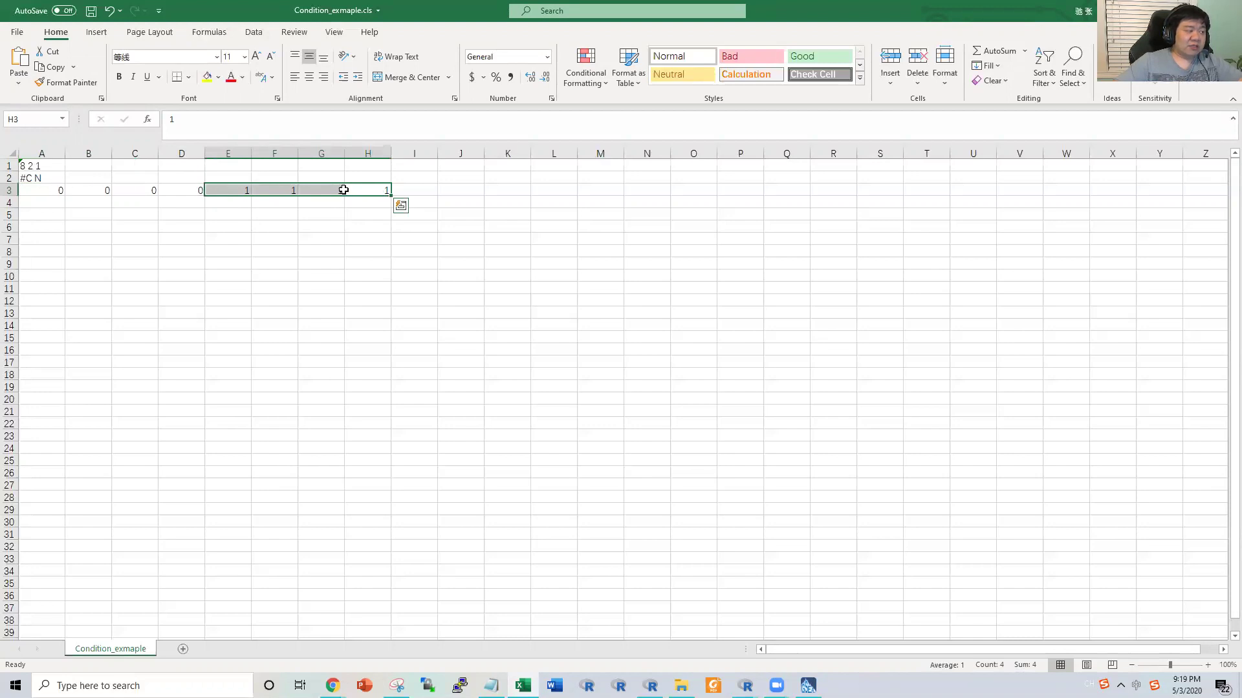
{"action": "left_click_drag", "start_coordinate": [39, 190], "coordinate": [179, 190]}
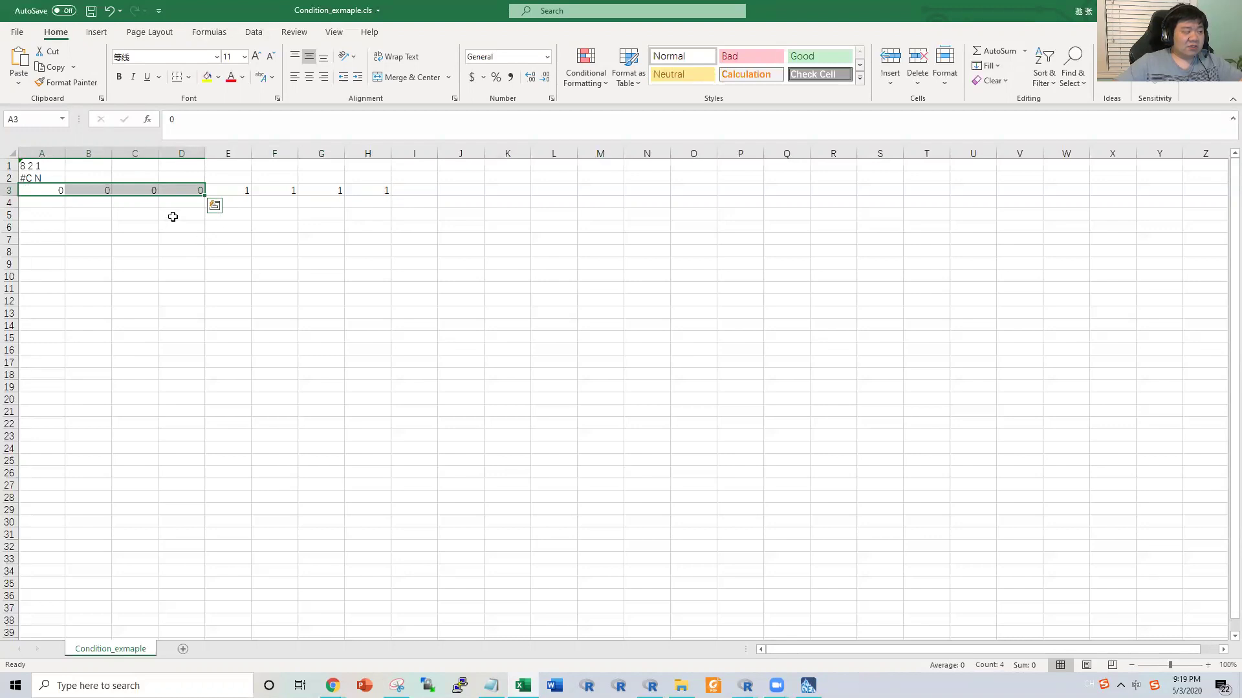
{"action": "left_click", "coordinate": [88, 190]}
{"action": "left_click", "coordinate": [134, 190]}
{"action": "left_click", "coordinate": [274, 190]}
{"action": "left_click_drag", "start_coordinate": [228, 190], "coordinate": [369, 193]}
{"action": "left_click", "coordinate": [600, 214]}
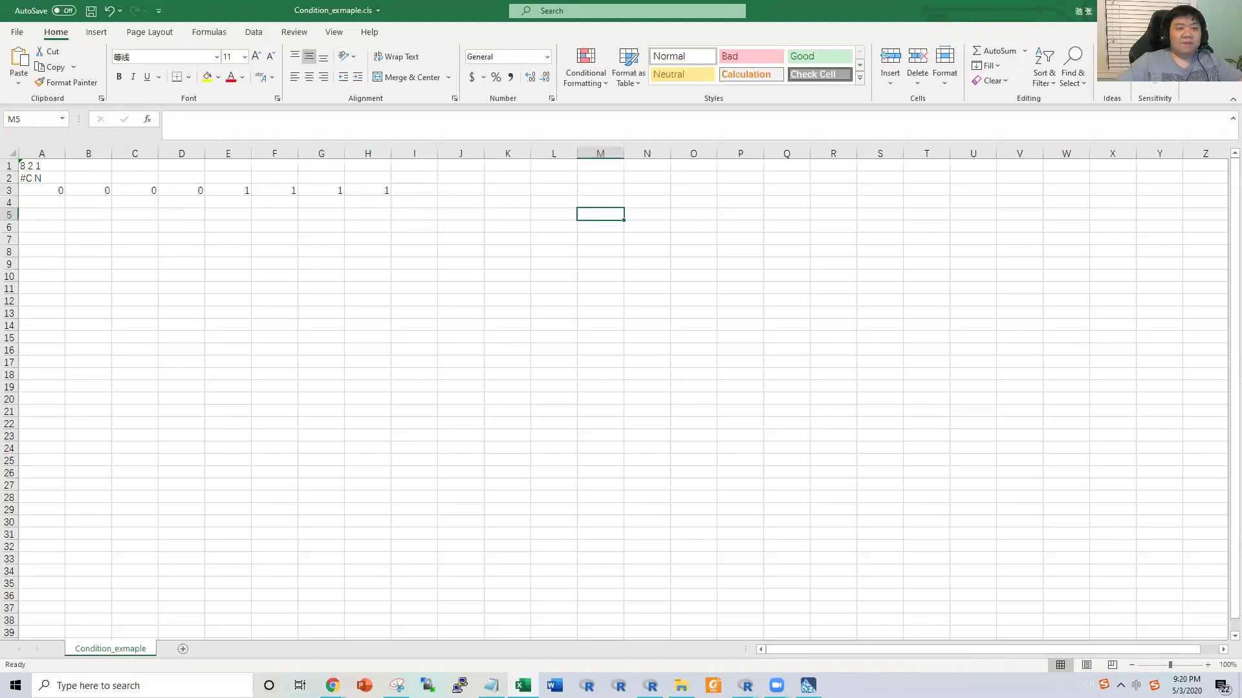
{"action": "left_click", "coordinate": [1227, 10]}
{"action": "left_click", "coordinate": [615, 358]}
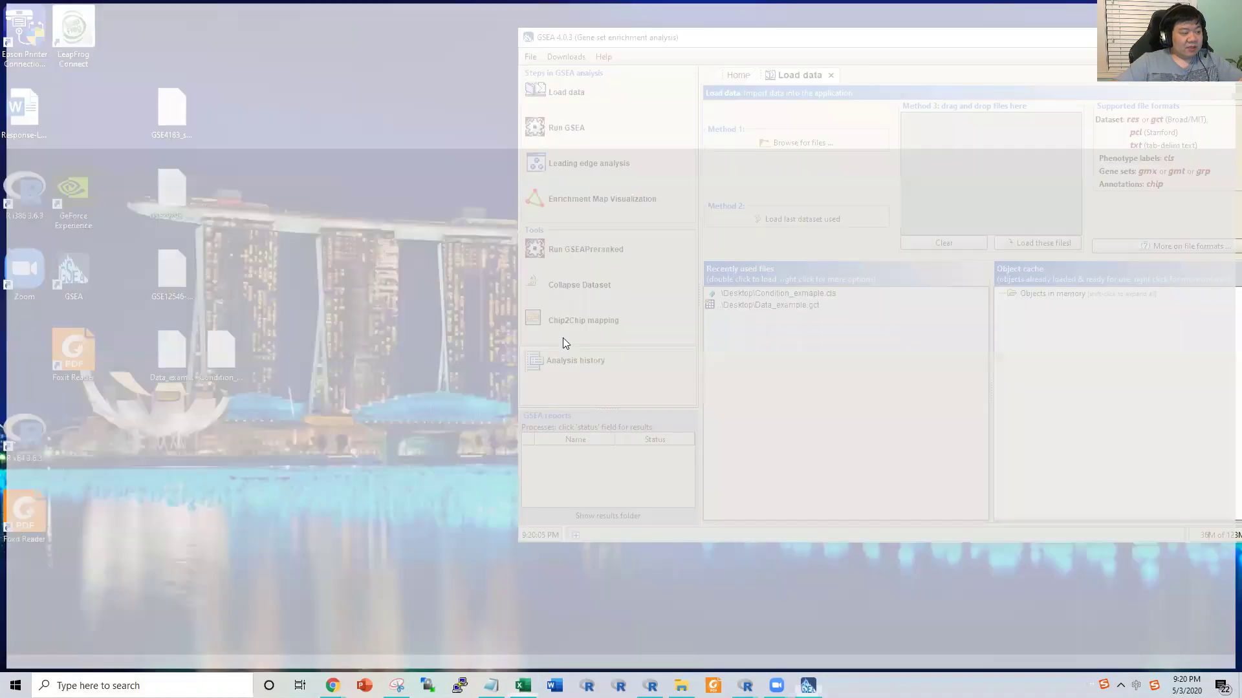
Step: Open Condition_exmaple.cls in Notepad, inspect the class label line as plain text, and close it
{"action": "right_click", "coordinate": [223, 356]}
{"action": "mouse_move", "coordinate": [356, 368]}
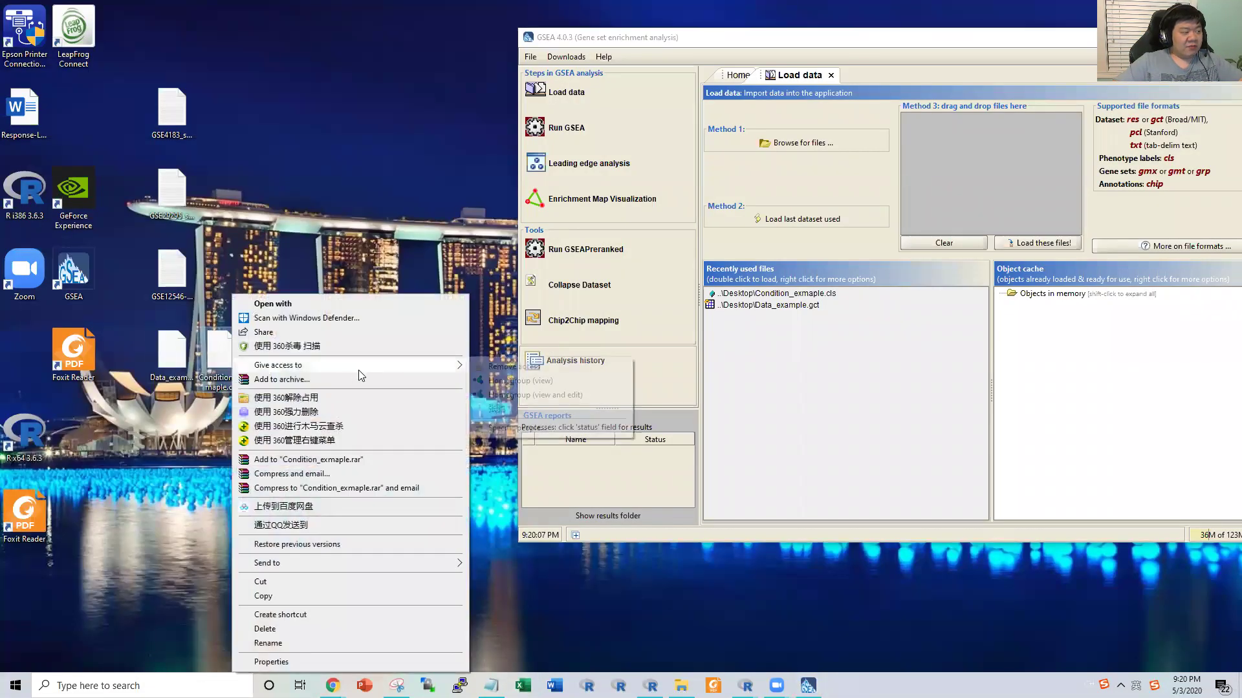
{"action": "left_click", "coordinate": [353, 304]}
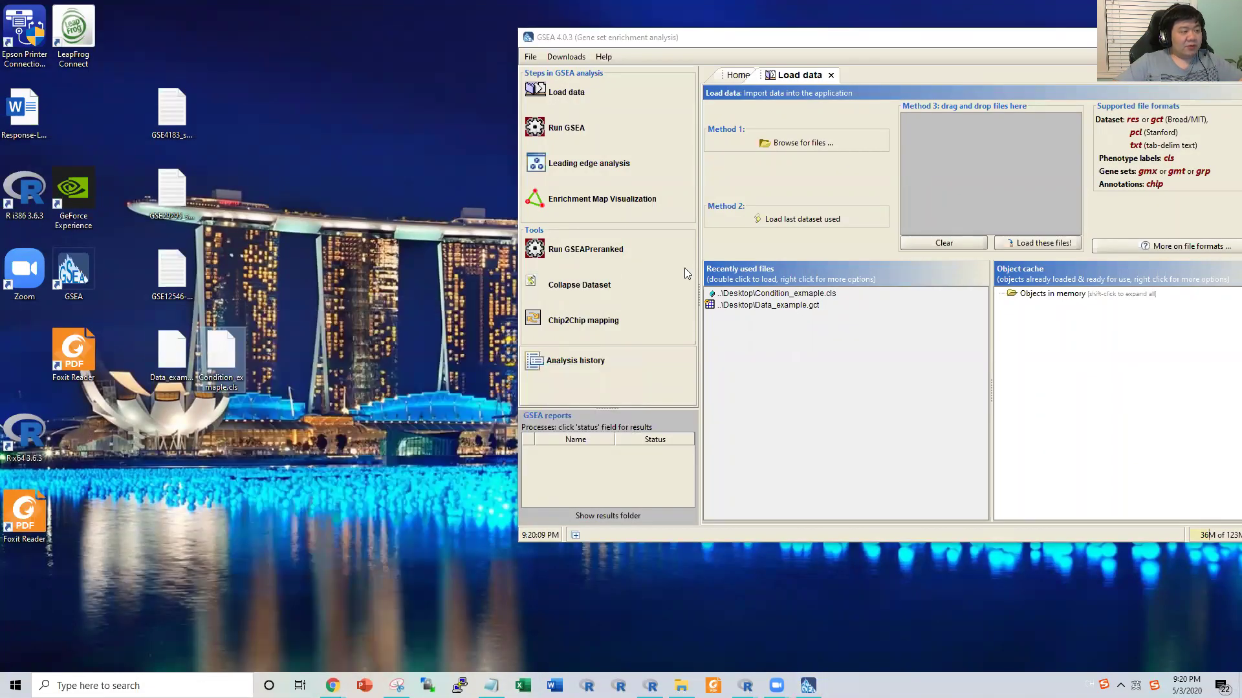
{"action": "left_click", "coordinate": [549, 306]}
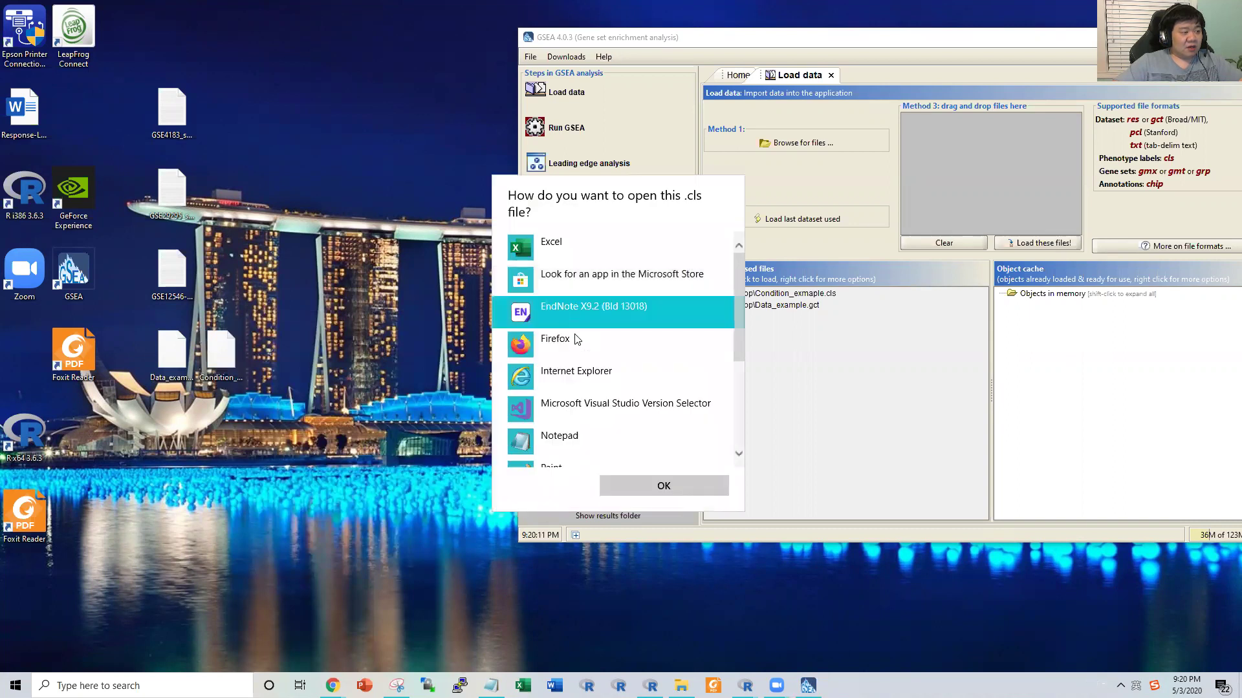
{"action": "left_click", "coordinate": [576, 450]}
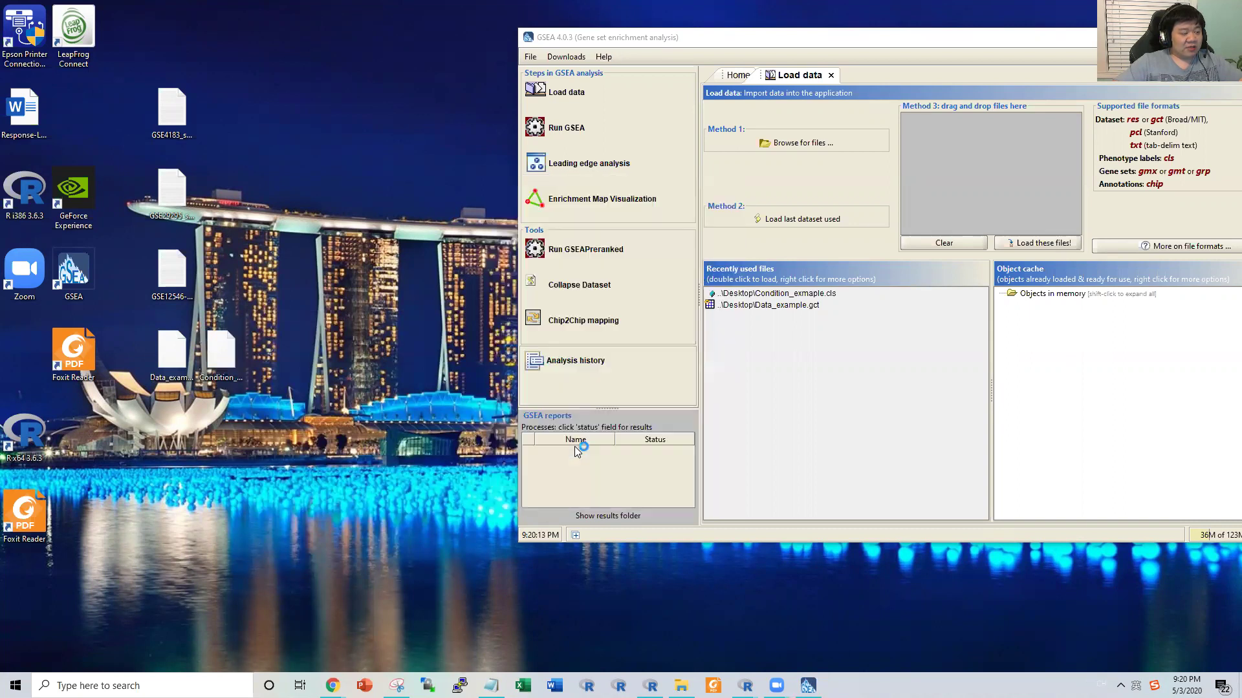
{"action": "double_click", "coordinate": [574, 446]}
{"action": "key", "text": "ctrl+a"}
{"action": "left_click_drag", "start_coordinate": [334, 153], "coordinate": [309, 155]}
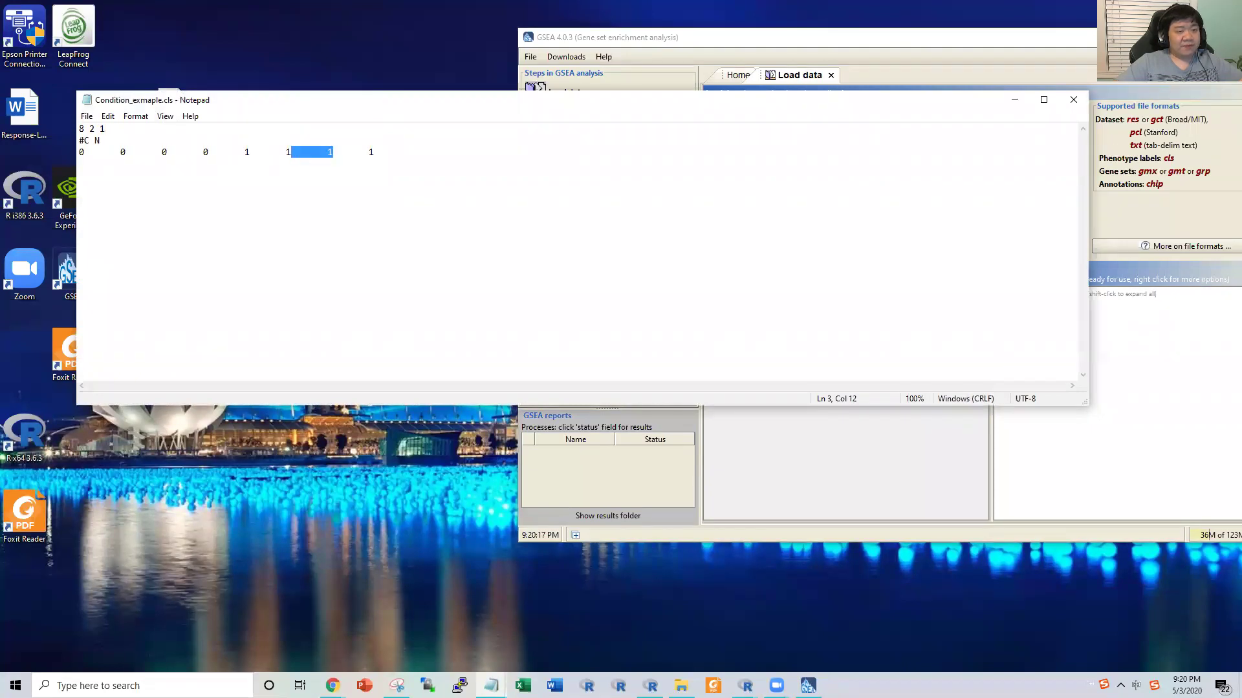
{"action": "left_click", "coordinate": [1074, 100]}
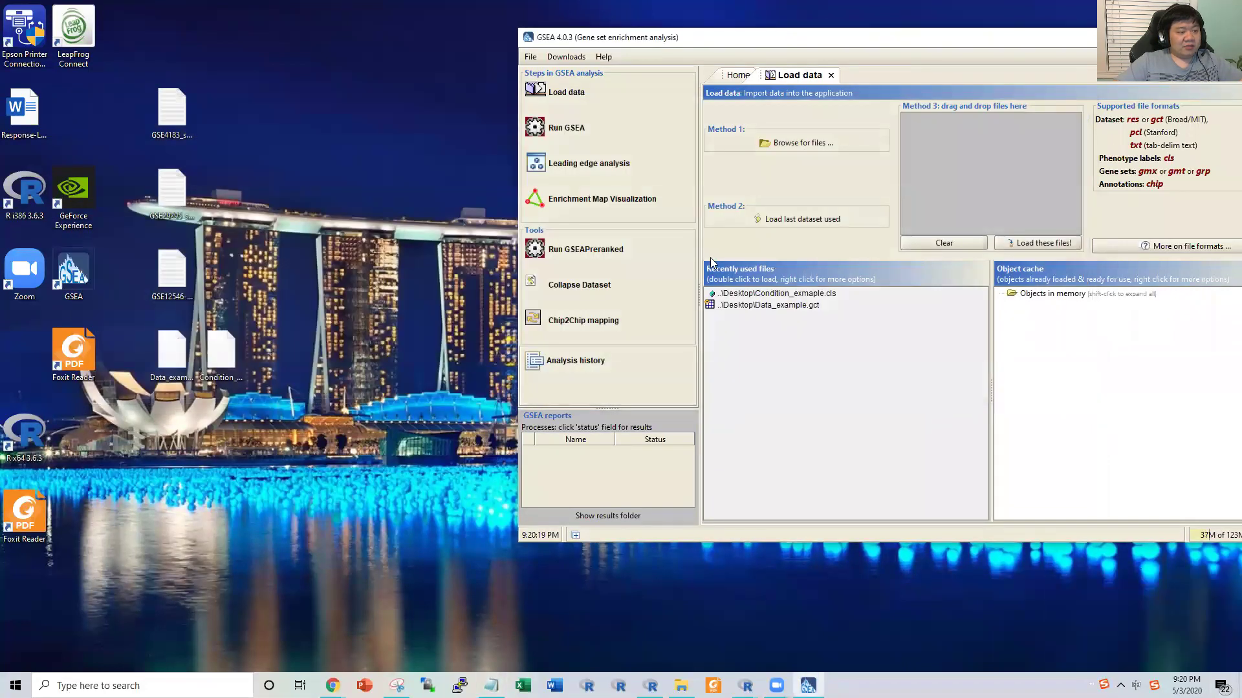
Step: Load Condition_exmaple.cls from the Desktop into GSEA, restricting the file browser to GSEA supported file types
{"action": "left_click_drag", "start_coordinate": [886, 42], "coordinate": [696, 47]}
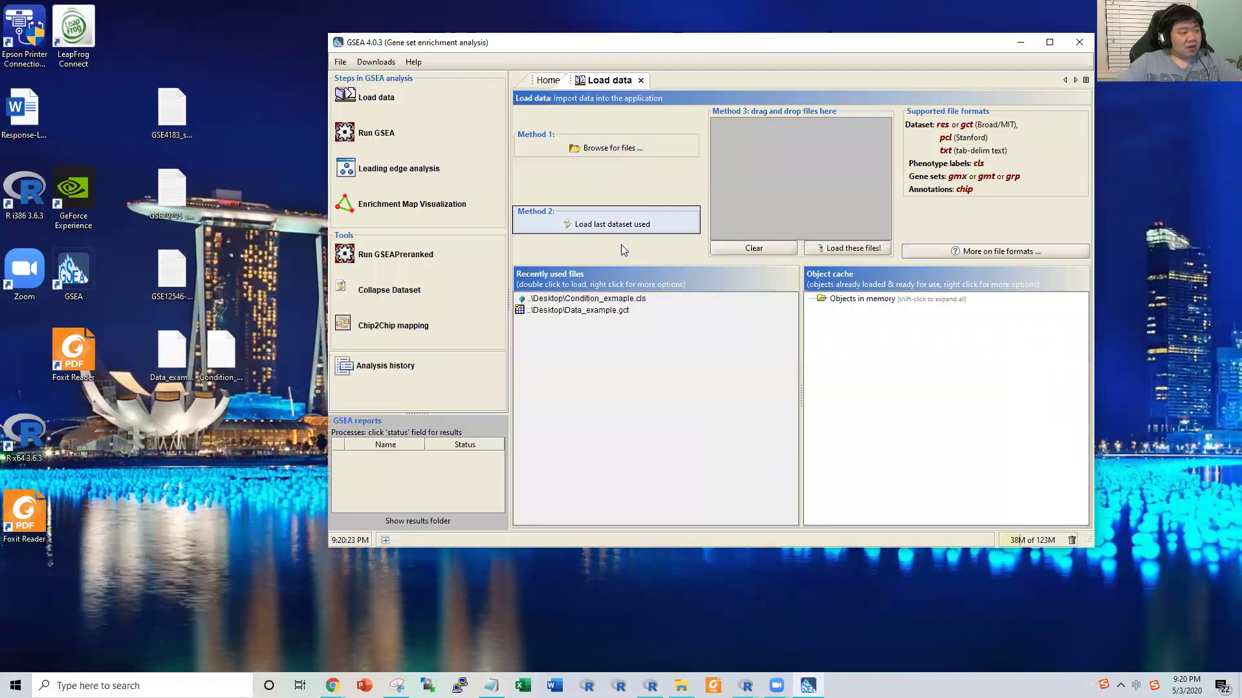
{"action": "left_click", "coordinate": [618, 153]}
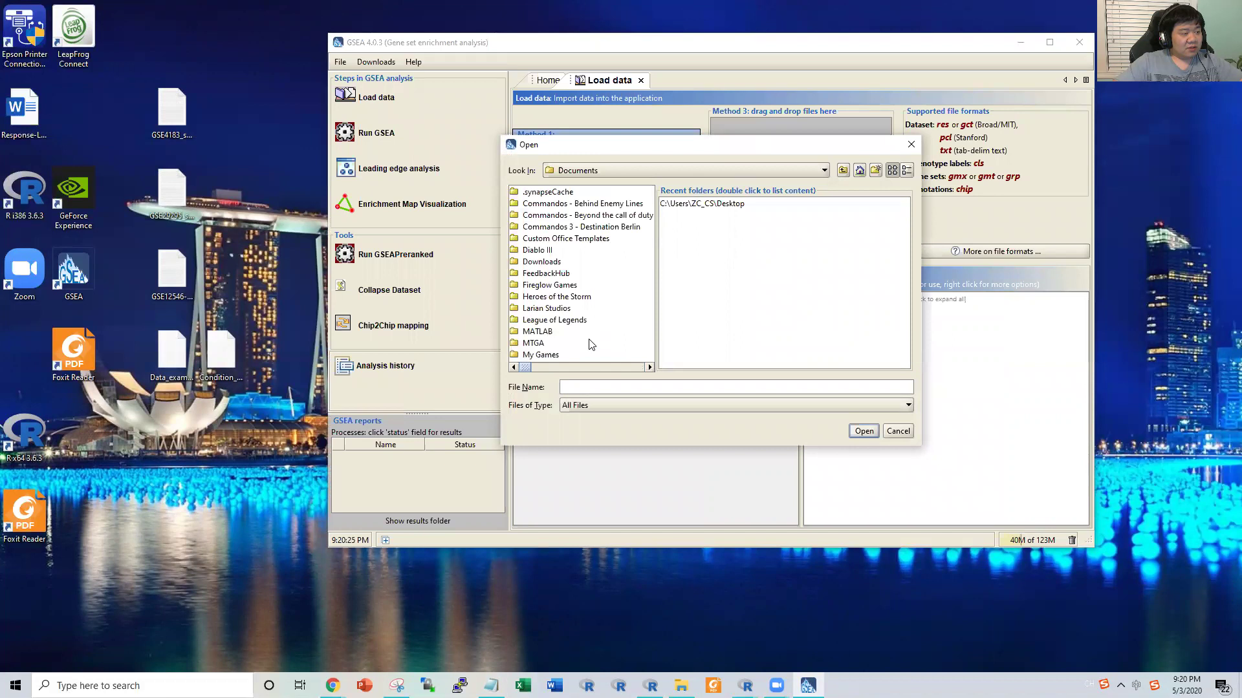
{"action": "left_click", "coordinate": [737, 405]}
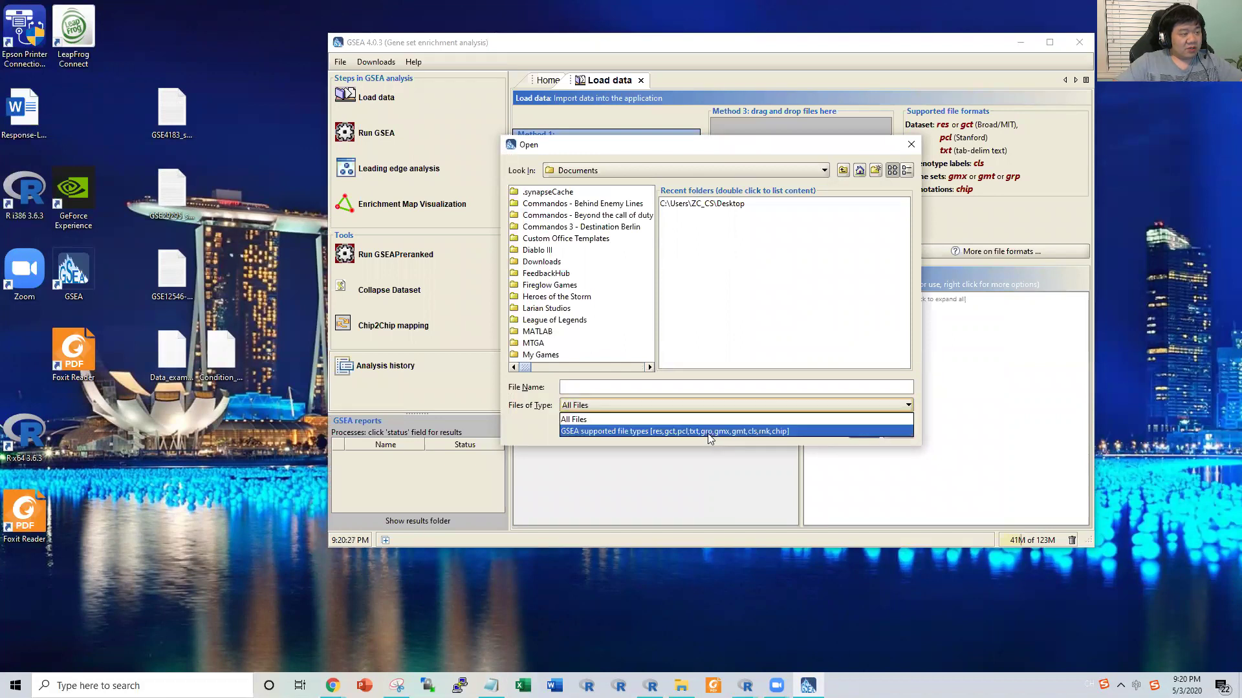
{"action": "left_click", "coordinate": [592, 171]}
{"action": "scroll", "coordinate": [622, 214], "scroll_direction": "up", "scroll_amount": 5}
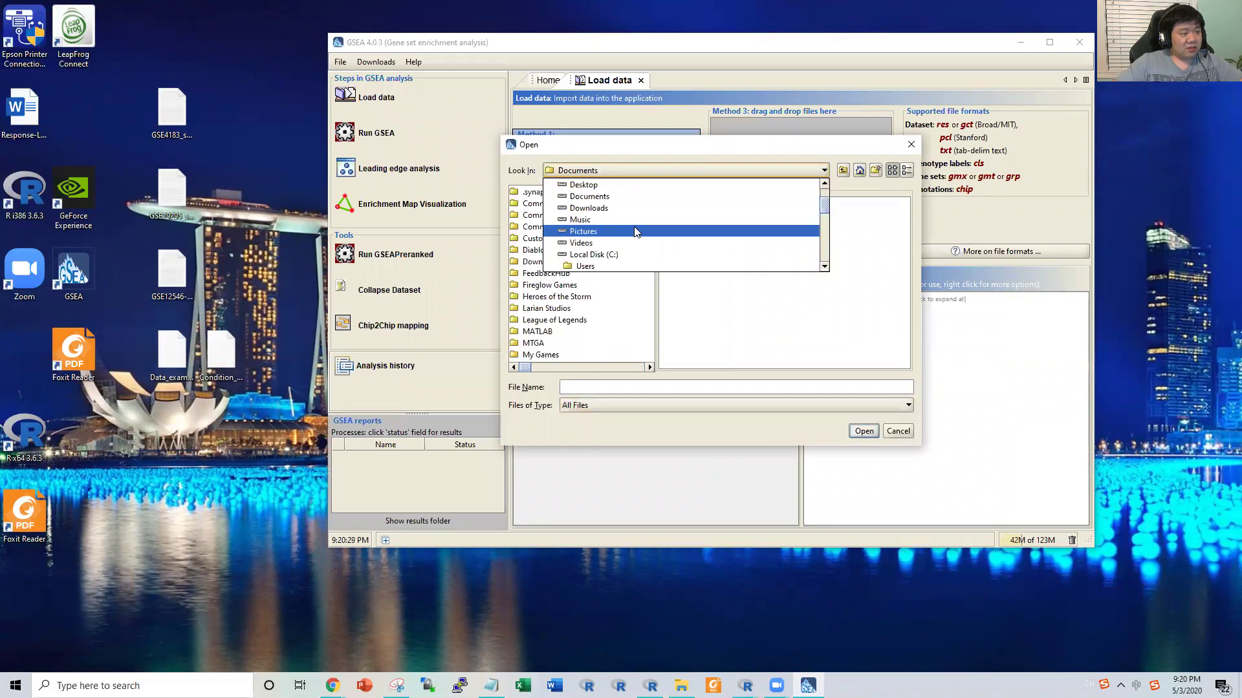
{"action": "left_click", "coordinate": [570, 196]}
{"action": "left_click", "coordinate": [625, 405]}
{"action": "left_click", "coordinate": [613, 428]}
{"action": "scroll", "coordinate": [575, 272], "scroll_direction": "down", "scroll_amount": 3}
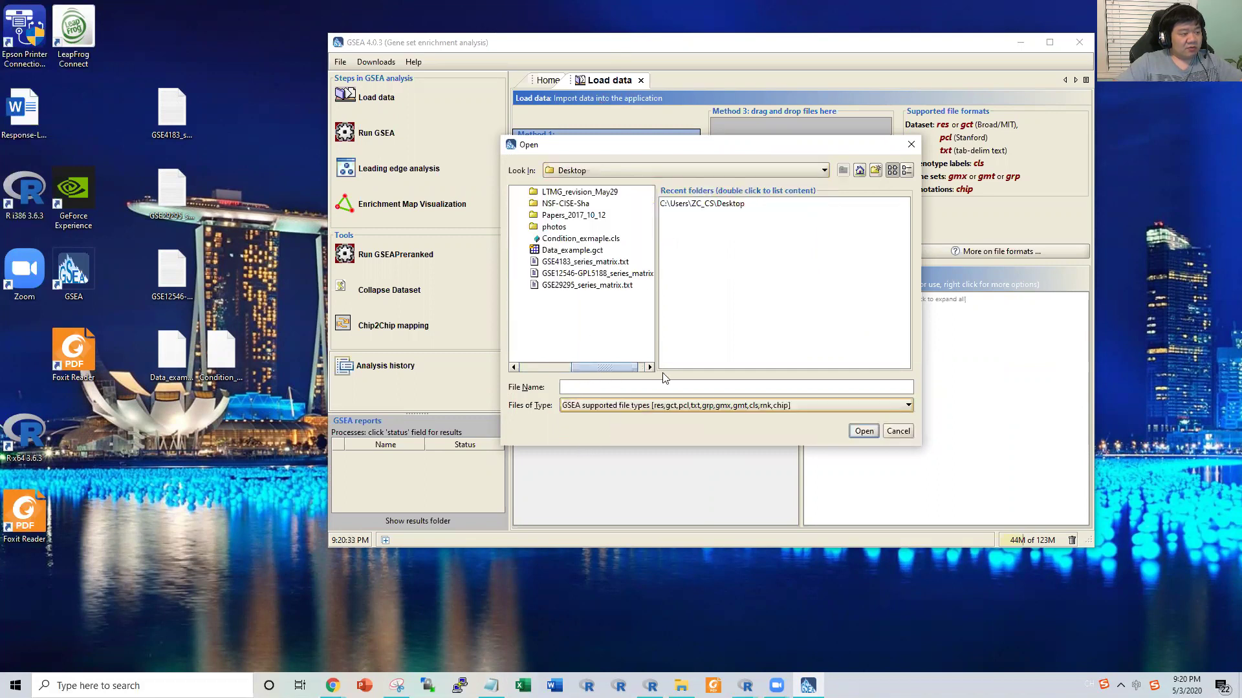
{"action": "double_click", "coordinate": [566, 242]}
{"action": "left_click", "coordinate": [728, 337]}
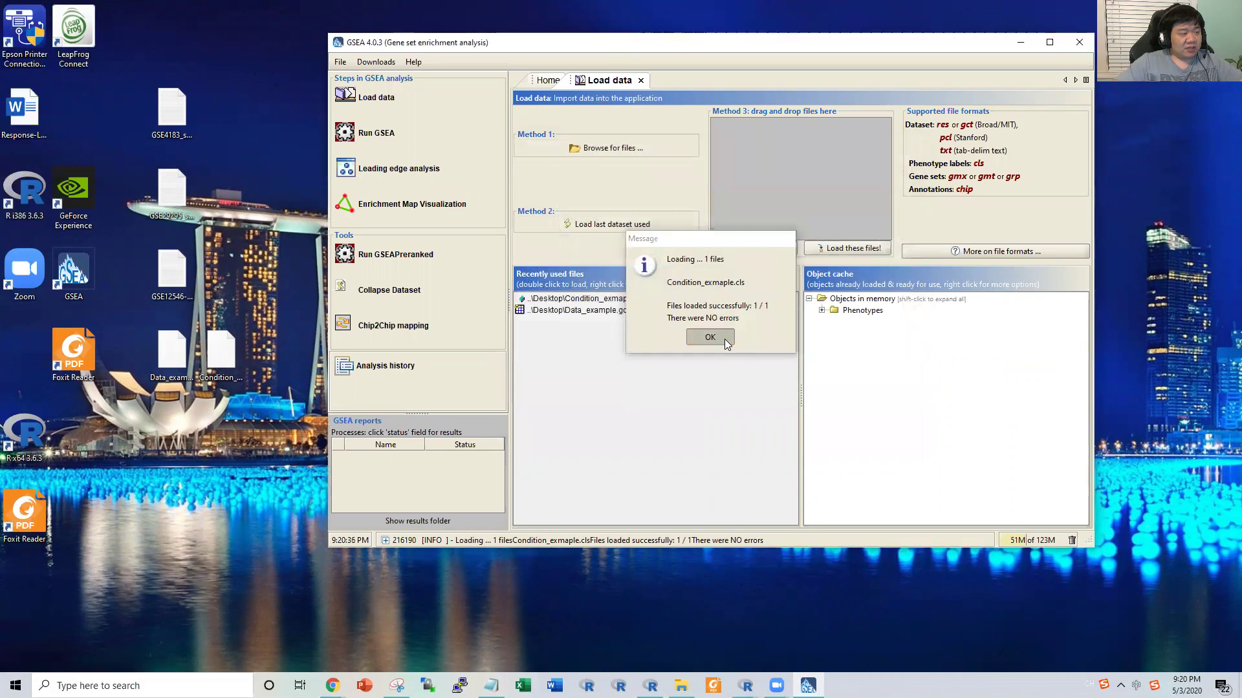
Step: Load the Data_example.gct expression file from the Desktop into GSEA
{"action": "left_click", "coordinate": [615, 148]}
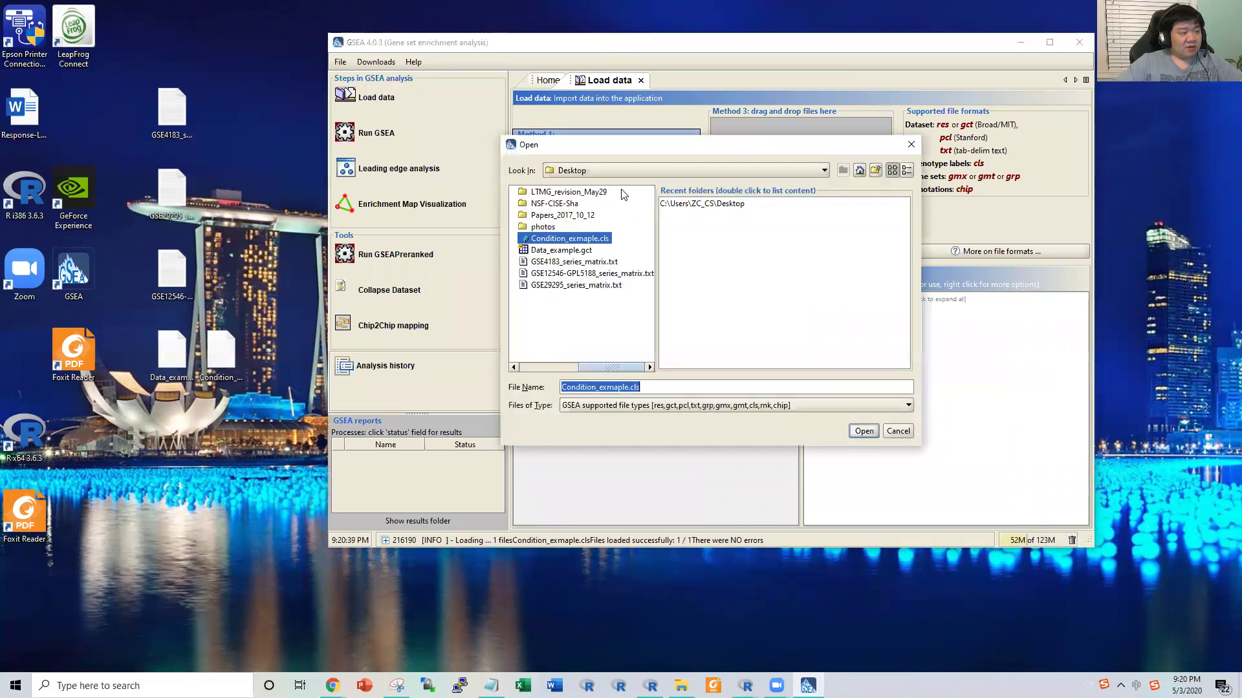
{"action": "left_click", "coordinate": [573, 251]}
{"action": "double_click", "coordinate": [573, 251]}
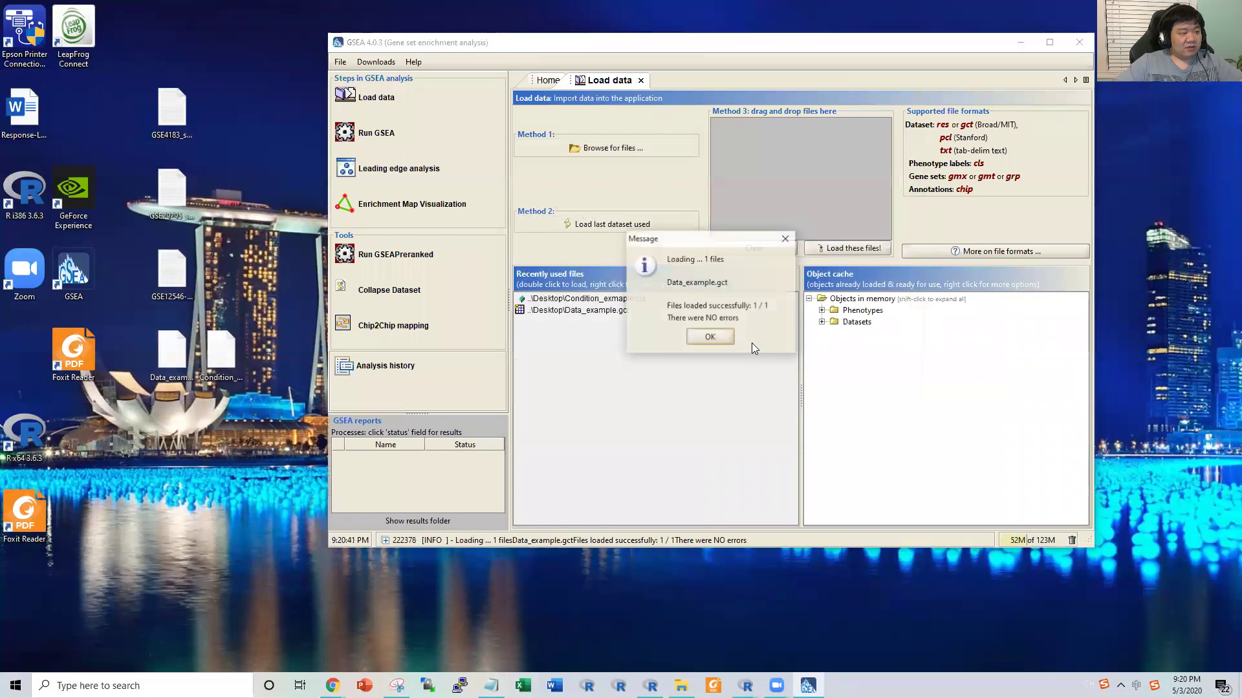
{"action": "left_click", "coordinate": [710, 337]}
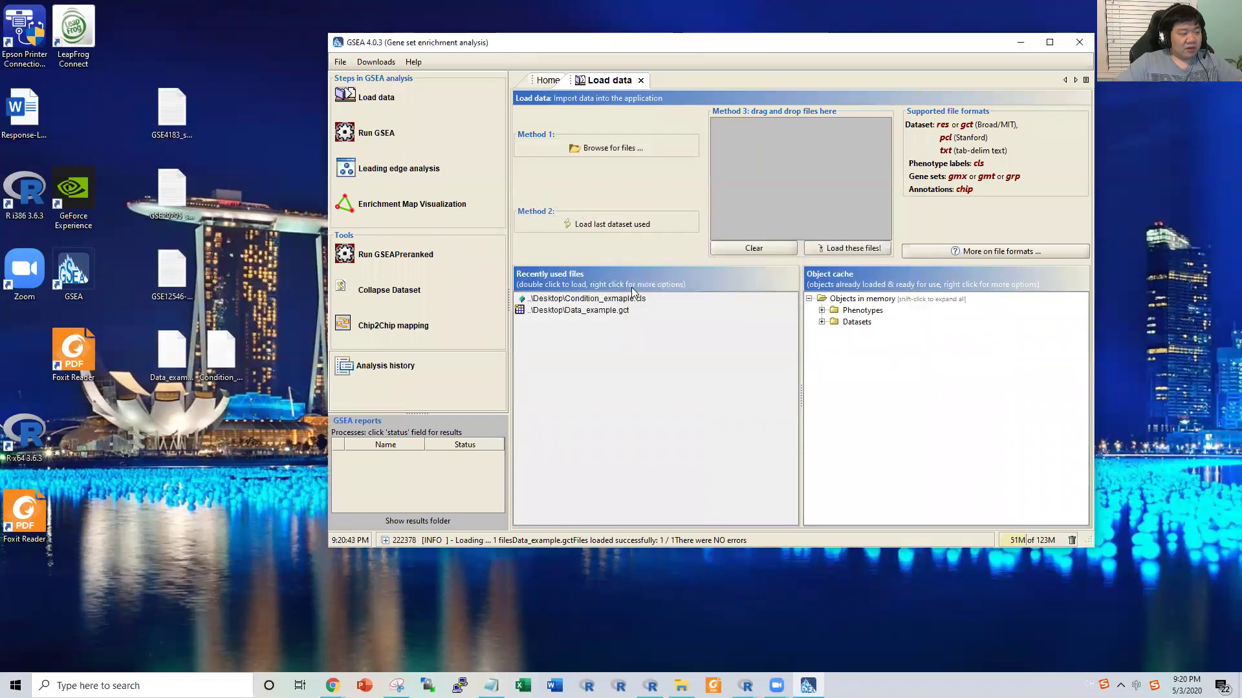
Step: Start a Run GSEA setup and set the expression dataset to Data_example
{"action": "left_click", "coordinate": [376, 133]}
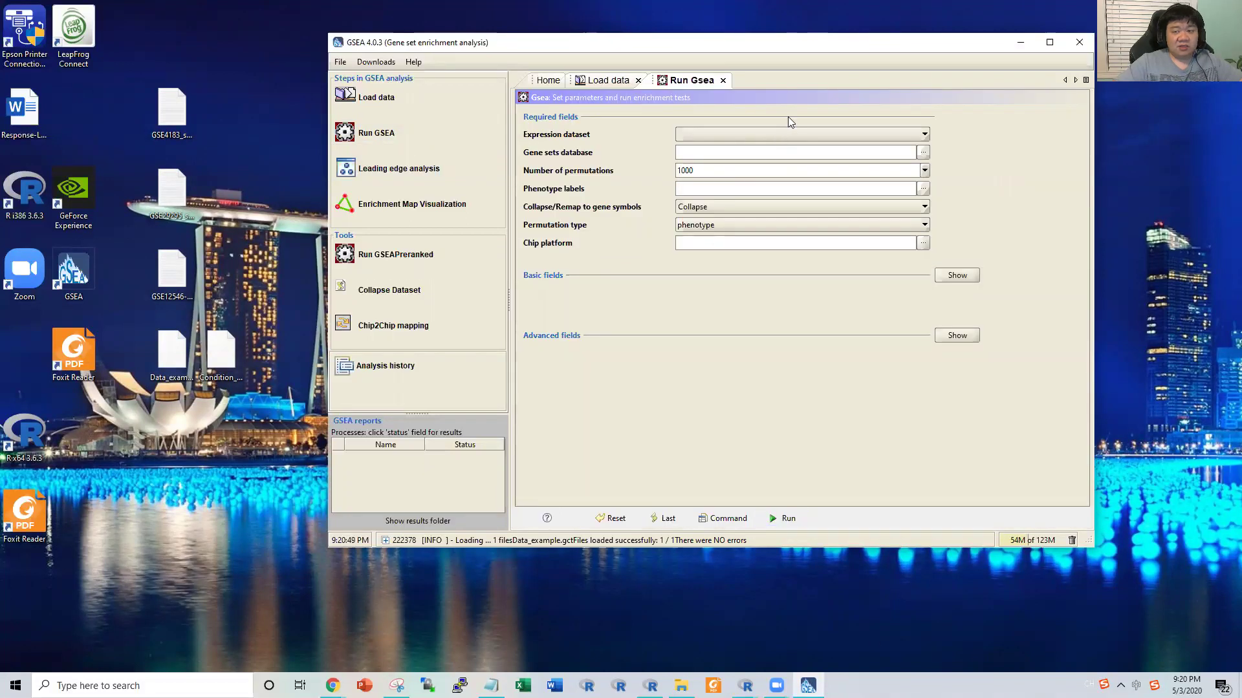
{"action": "left_click", "coordinate": [743, 132]}
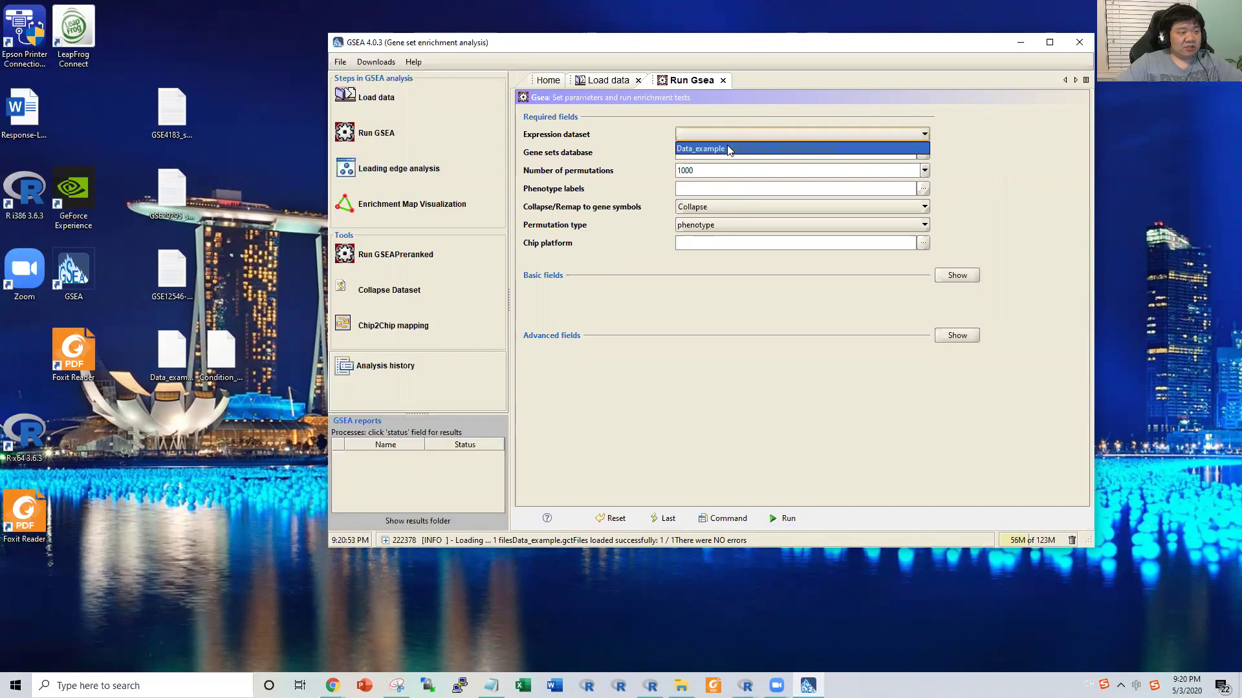
{"action": "left_click", "coordinate": [812, 148]}
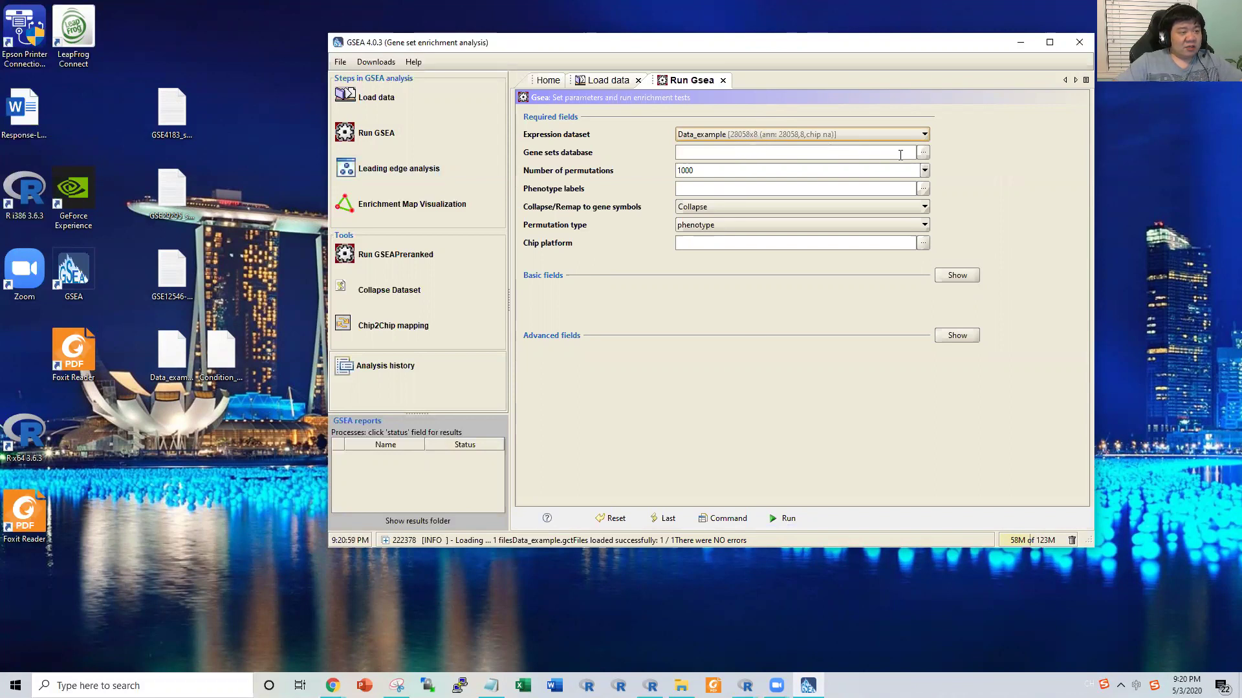
Step: Set the gene sets database to the curated c2.cp.kegg.v7.1.symbols.gmt collection and review the number of permutations
{"action": "left_click", "coordinate": [923, 154]}
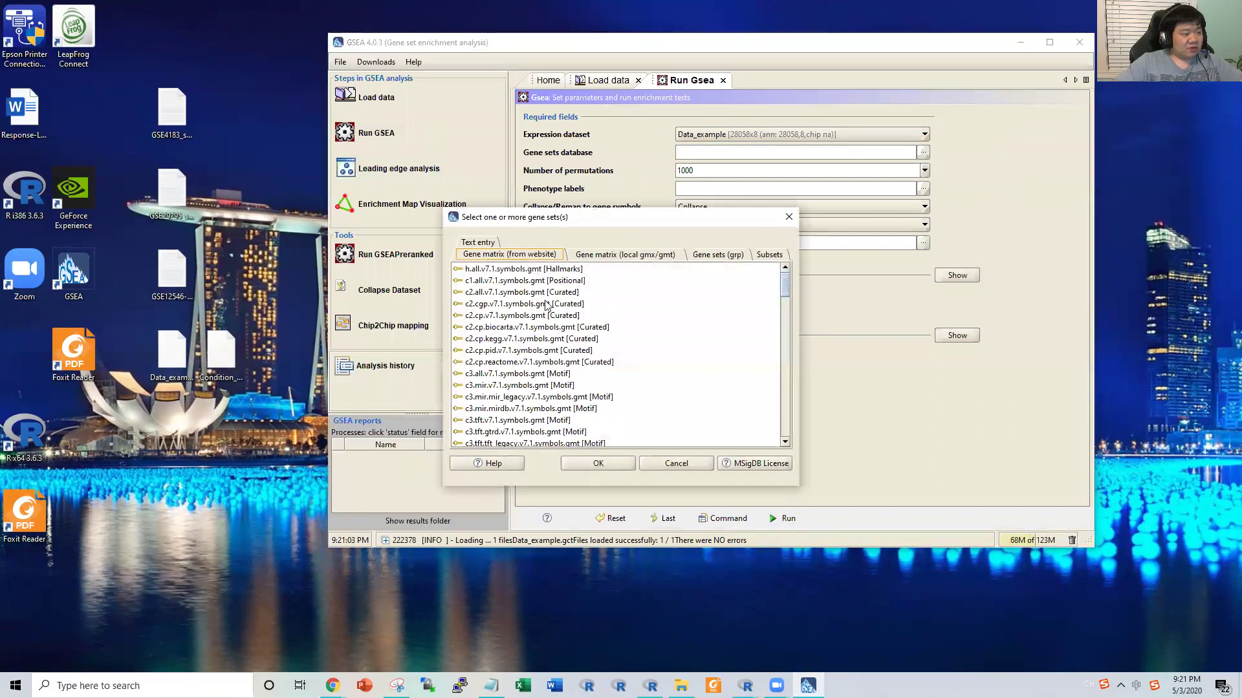
{"action": "scroll", "coordinate": [571, 296], "scroll_direction": "up", "scroll_amount": 1}
{"action": "mouse_move", "coordinate": [783, 295]}
{"action": "left_mouse_down"}
{"action": "mouse_move", "coordinate": [767, 448]}
{"action": "mouse_move", "coordinate": [771, 391]}
{"action": "mouse_move", "coordinate": [757, 352]}
{"action": "mouse_move", "coordinate": [770, 280]}
{"action": "left_mouse_up"}
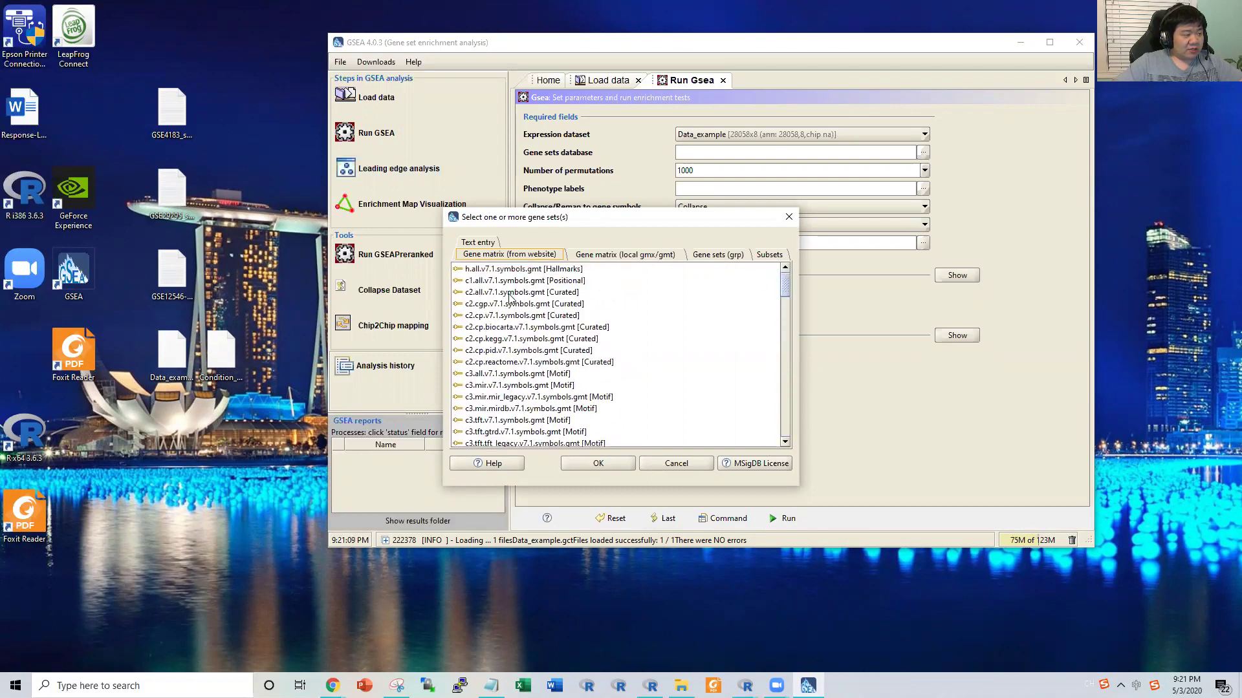
{"action": "double_click", "coordinate": [512, 340]}
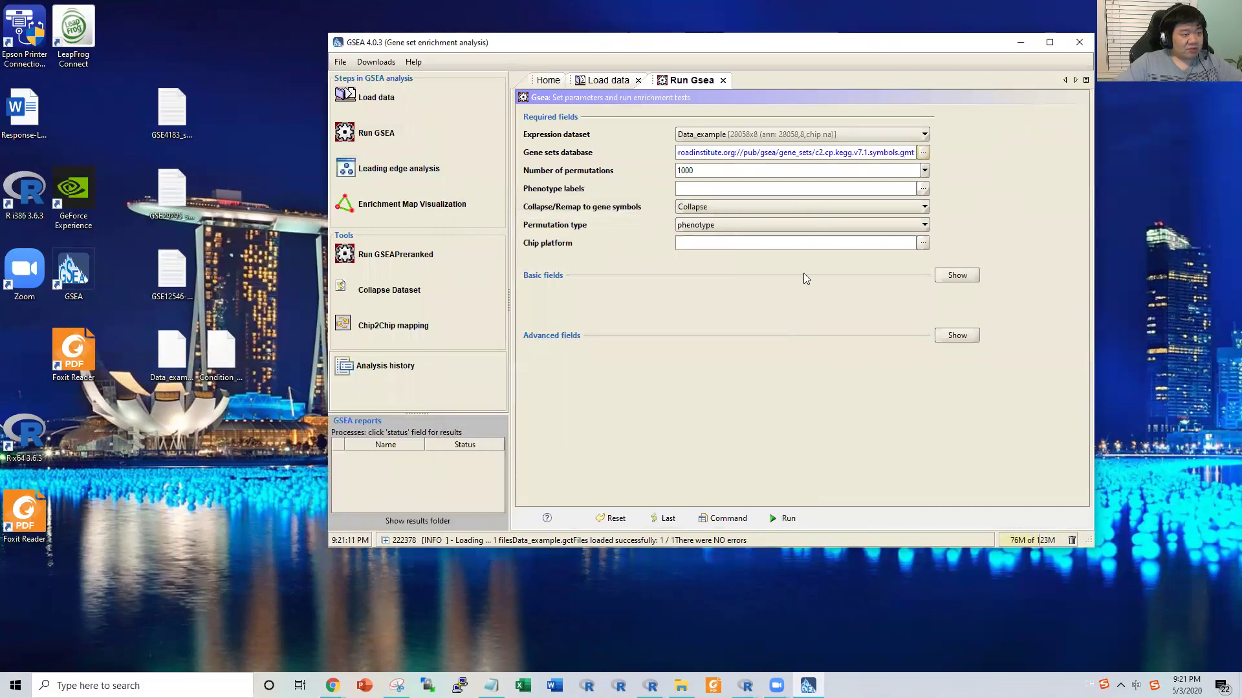
{"action": "double_click", "coordinate": [683, 169]}
{"action": "left_click", "coordinate": [784, 189]}
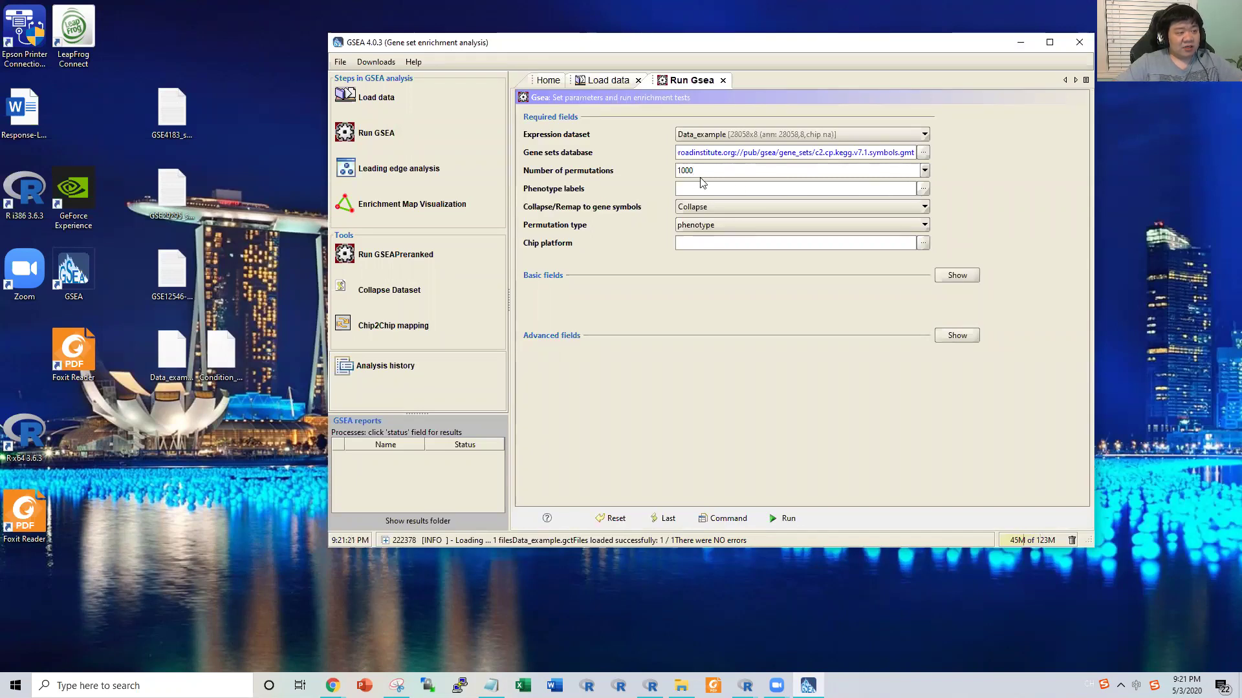
Step: Set the phenotype labels to C_versus_N from Condition_exmaple.cls
{"action": "left_click", "coordinate": [735, 188]}
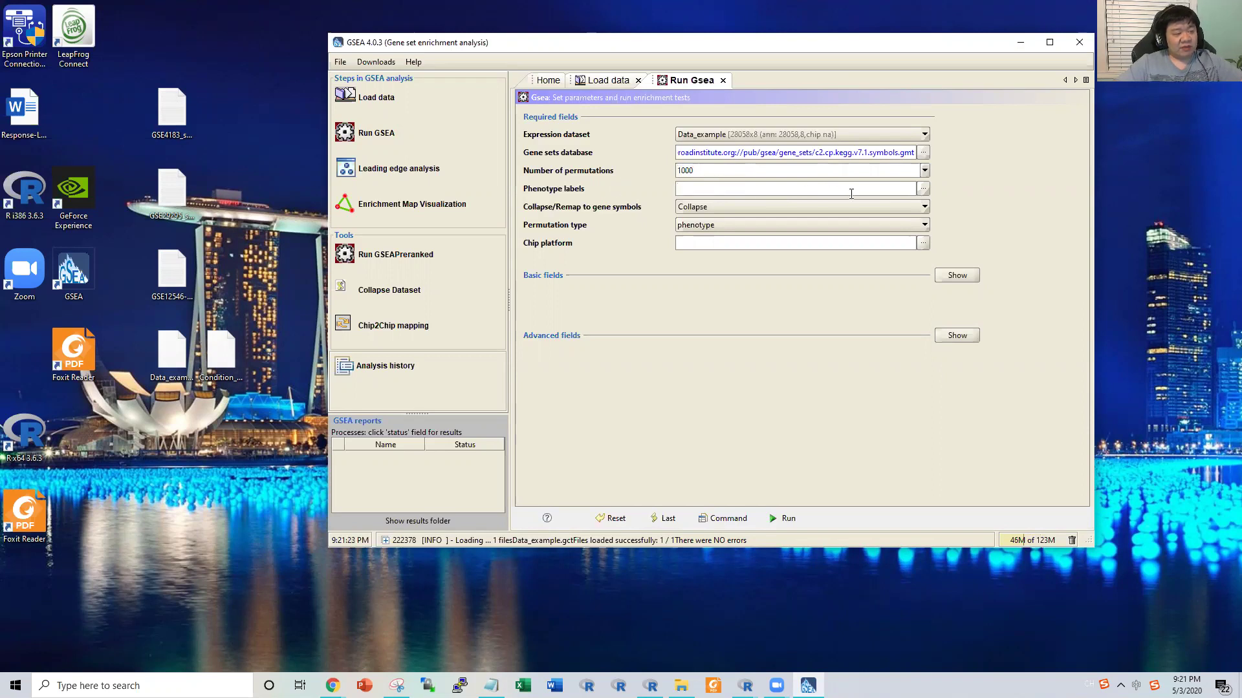
{"action": "left_click", "coordinate": [922, 189]}
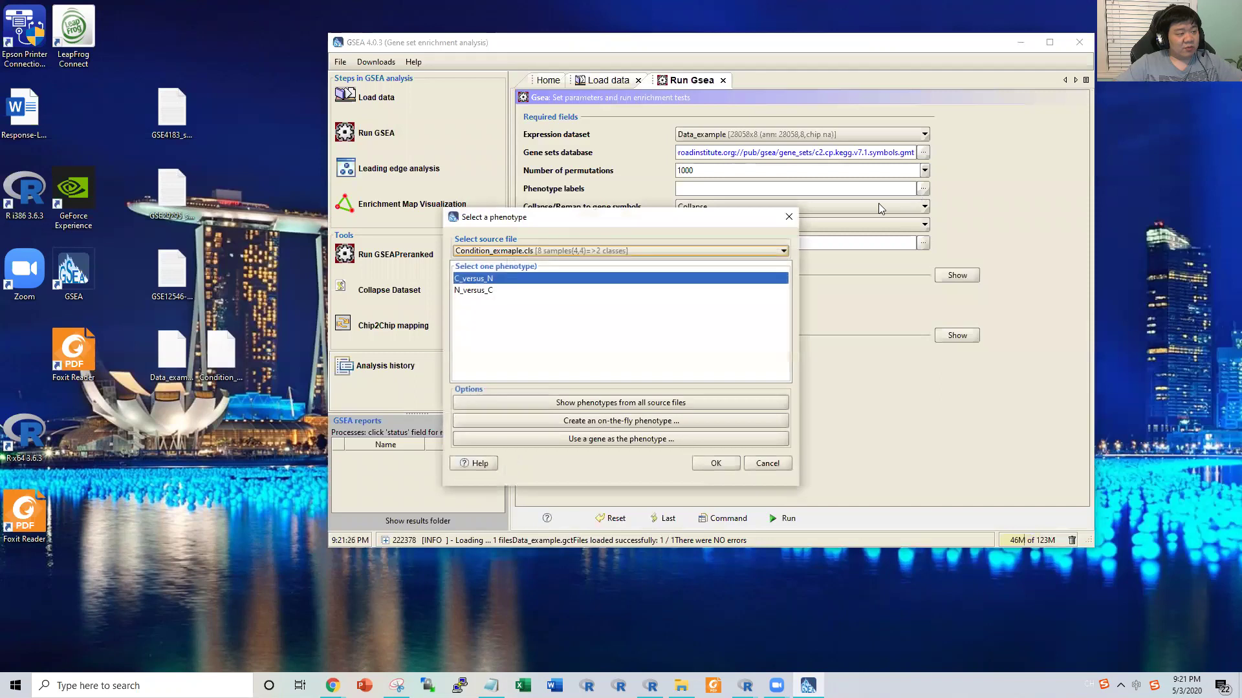
{"action": "left_click", "coordinate": [473, 289]}
{"action": "left_click", "coordinate": [473, 278]}
{"action": "left_click", "coordinate": [716, 464]}
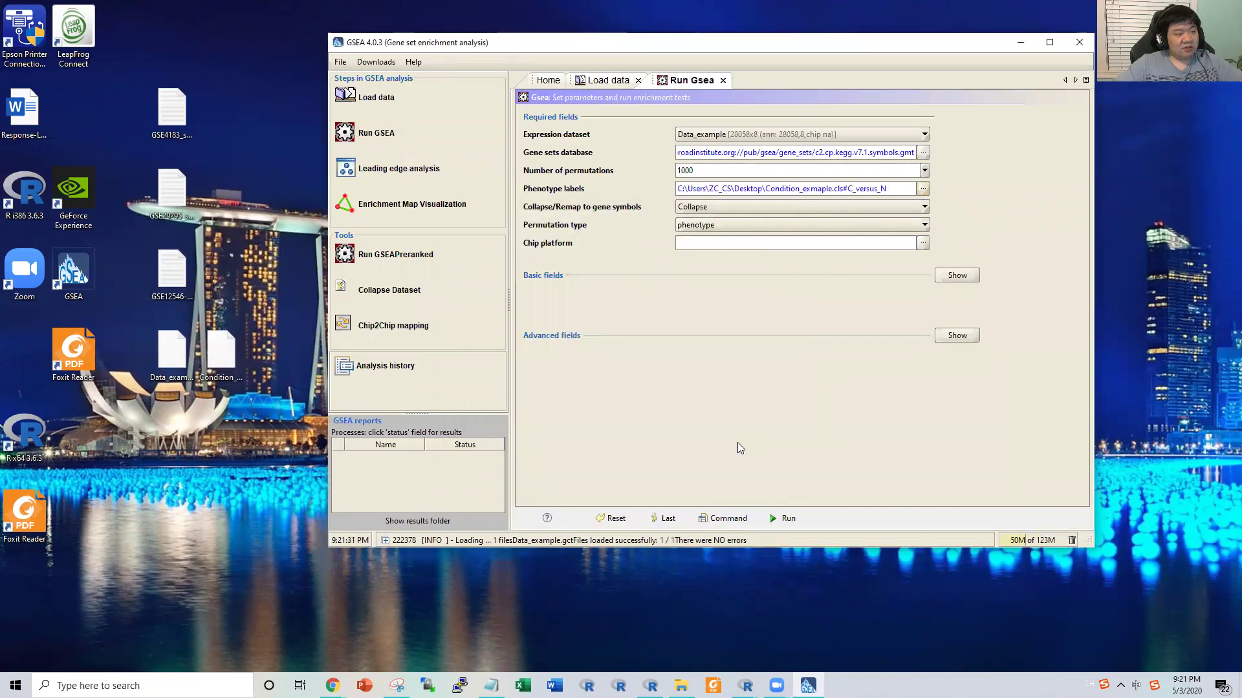
Step: Set collapse/remap to gene symbols to No_Collapse so the dataset is used in its original format
{"action": "left_click", "coordinate": [779, 207]}
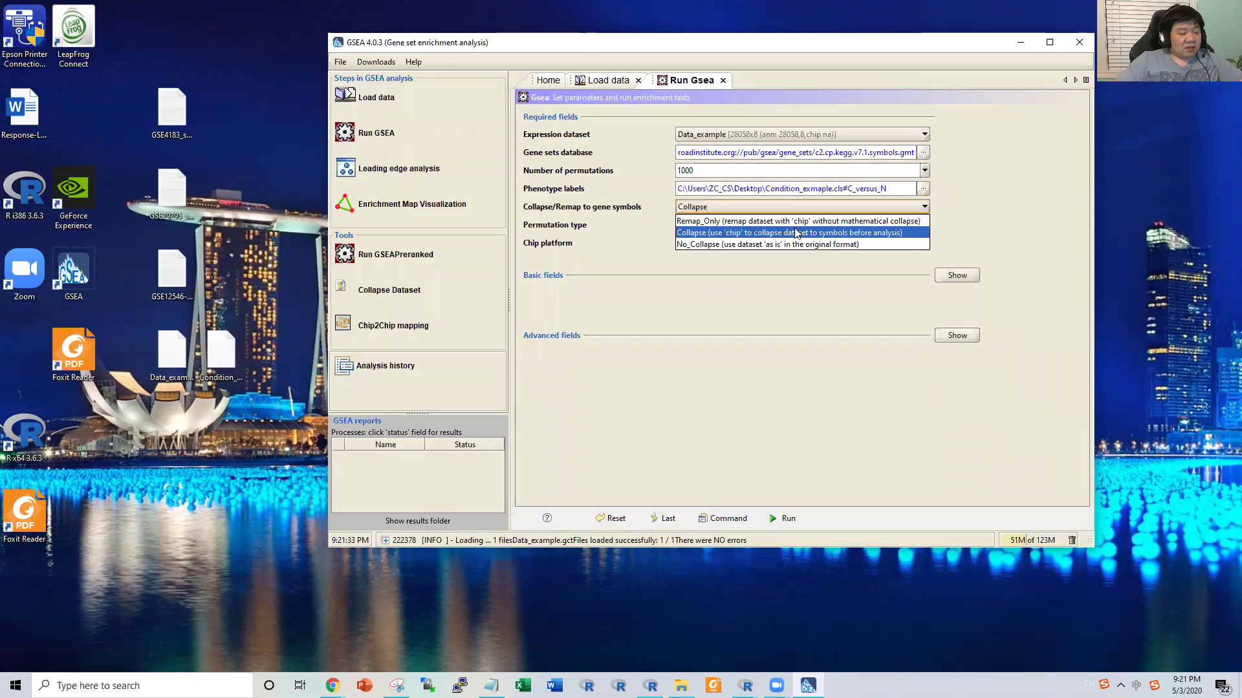
{"action": "left_click", "coordinate": [756, 244]}
{"action": "left_click", "coordinate": [743, 209]}
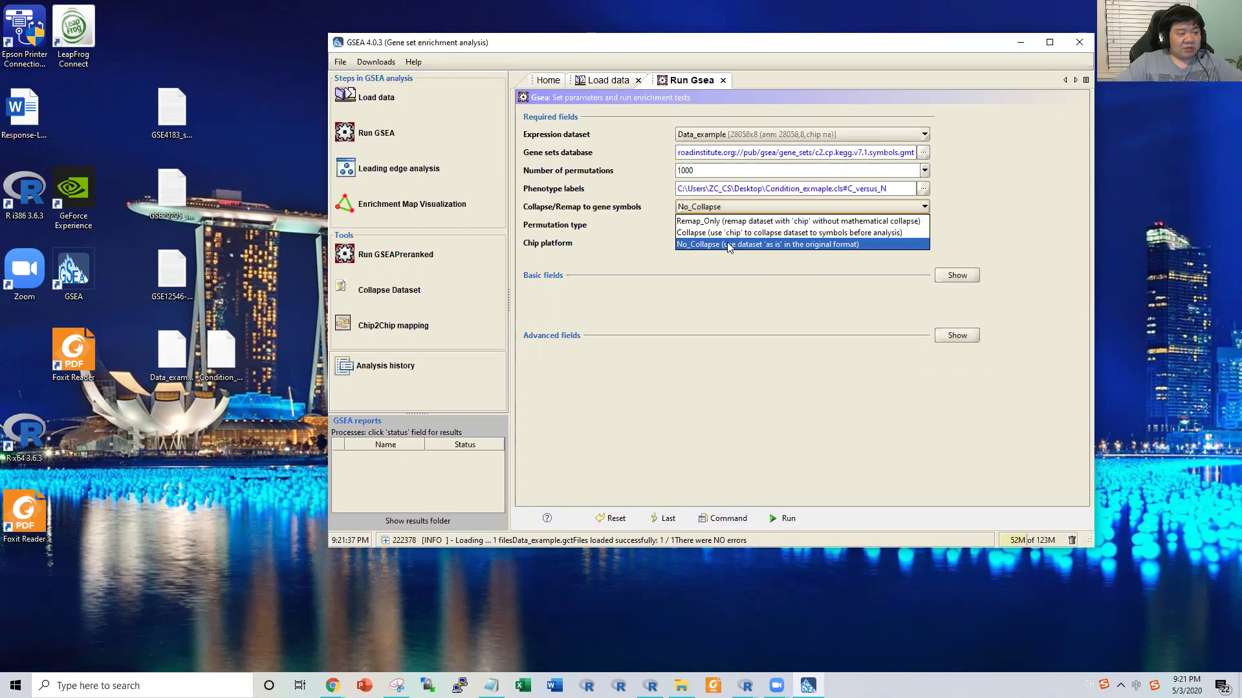
{"action": "left_click", "coordinate": [731, 243]}
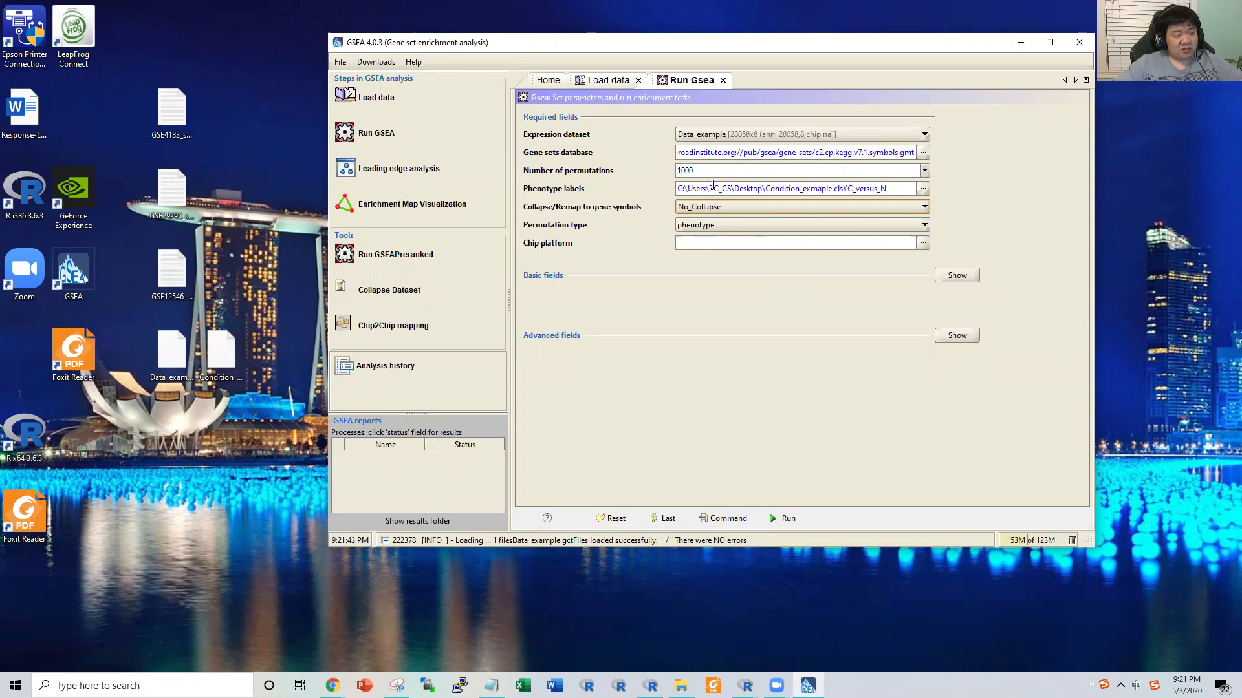
Step: Review the permutation type options and choose phenotype
{"action": "left_click", "coordinate": [714, 226]}
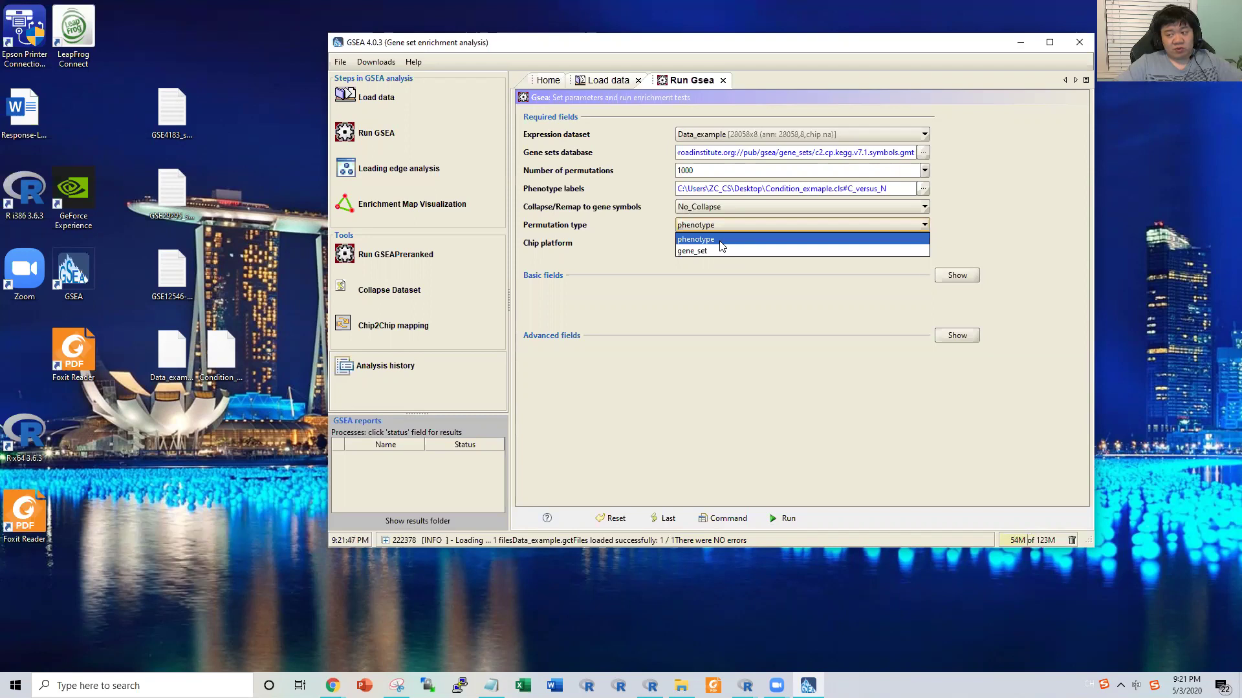
{"action": "left_click", "coordinate": [721, 240]}
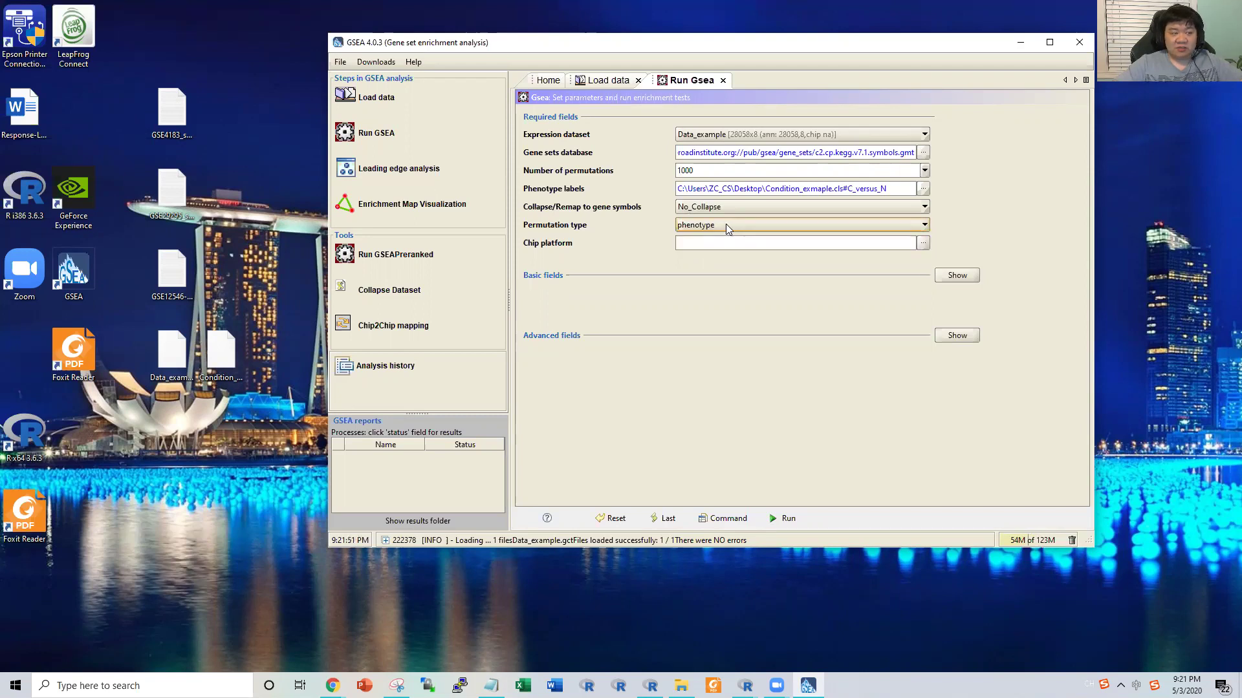
{"action": "left_click", "coordinate": [725, 224]}
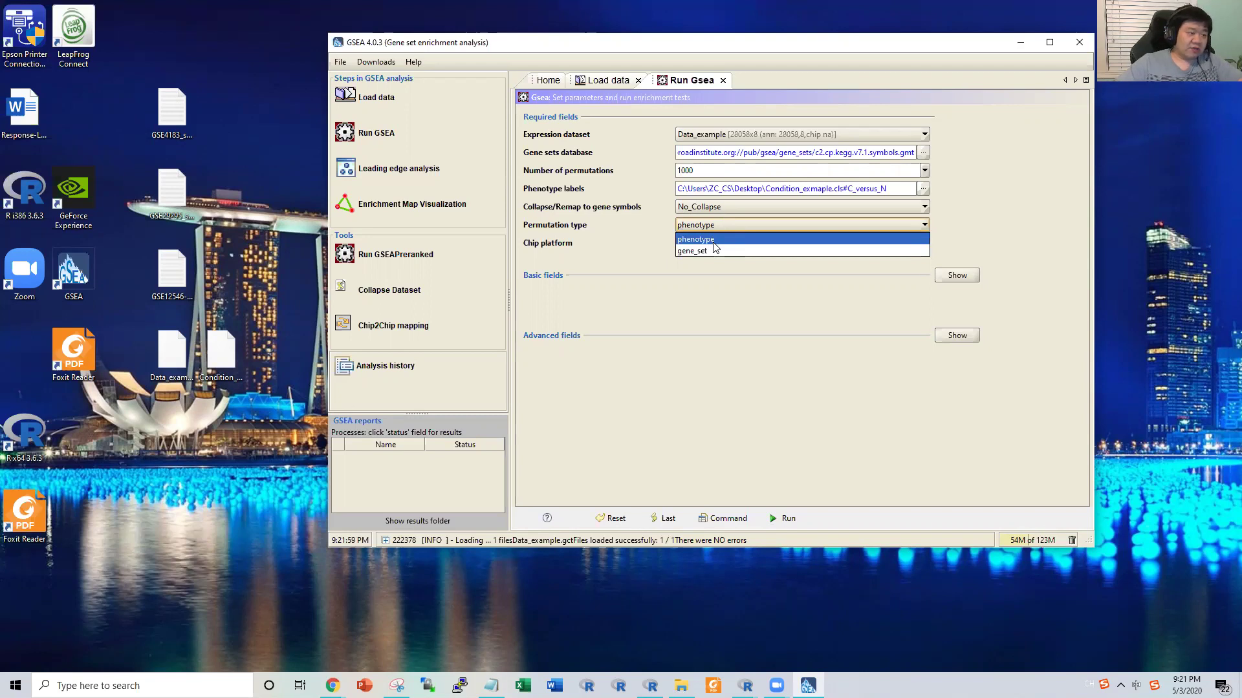
{"action": "left_click", "coordinate": [714, 243]}
Step: Expand the basic fields and choose weighted as the enrichment statistic
{"action": "left_click", "coordinate": [957, 275]}
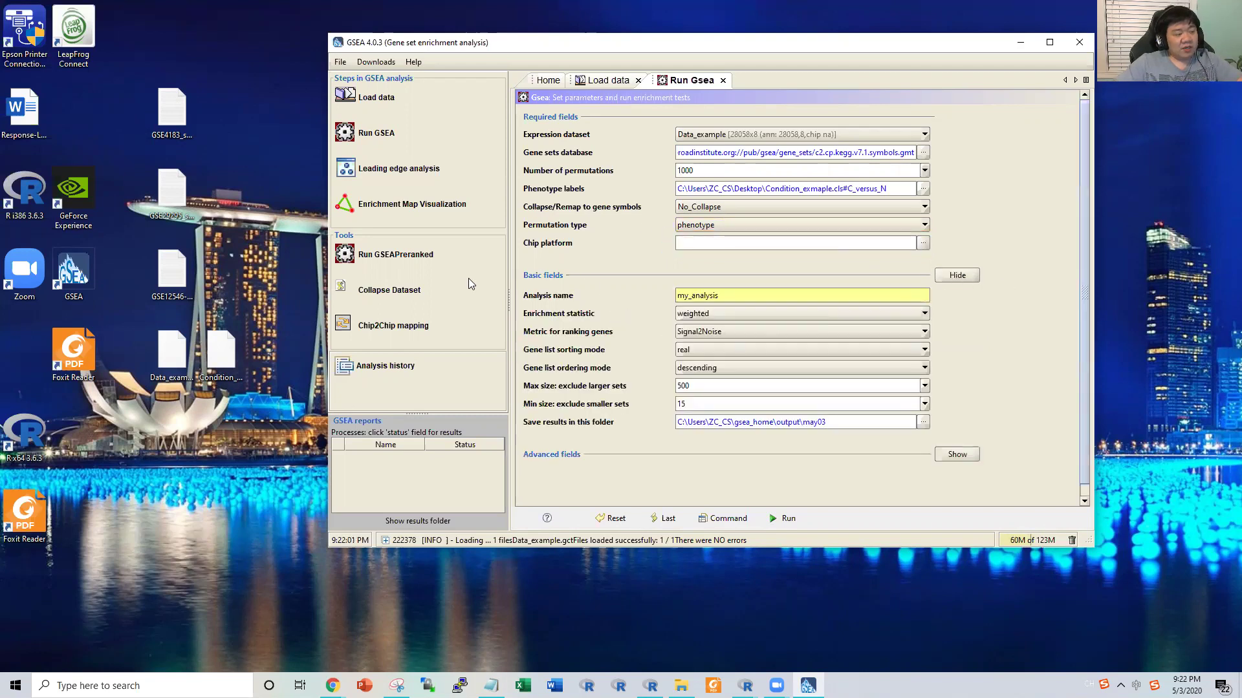
{"action": "double_click", "coordinate": [712, 295]}
{"action": "left_click", "coordinate": [733, 315]}
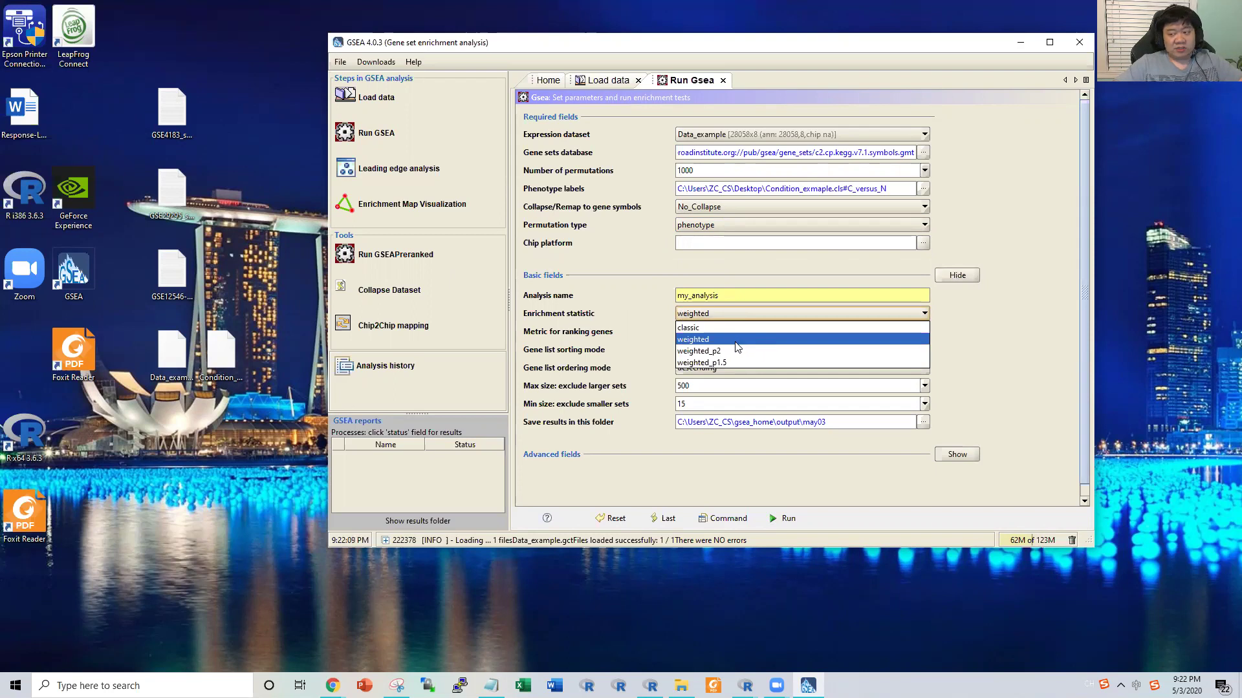
{"action": "left_click", "coordinate": [735, 340]}
Step: Look through the metrics for ranking genes and set the metric to tTest
{"action": "left_click", "coordinate": [737, 332]}
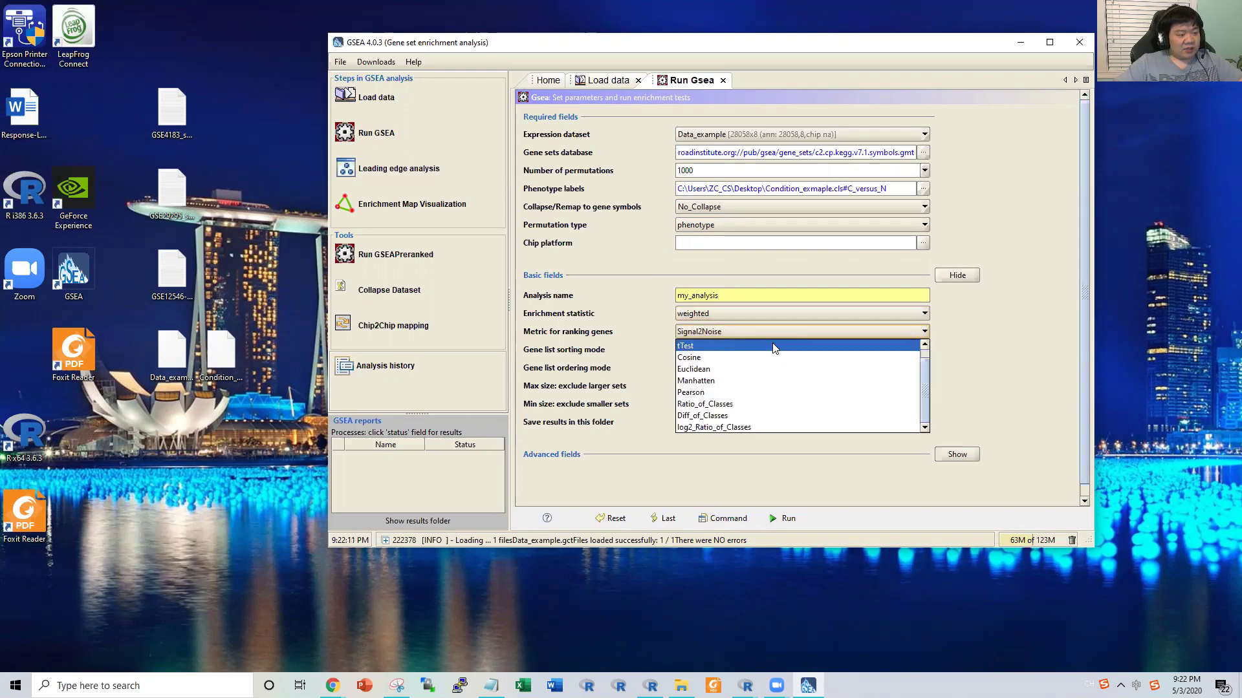
{"action": "scroll", "coordinate": [763, 348], "scroll_direction": "up", "scroll_amount": 1}
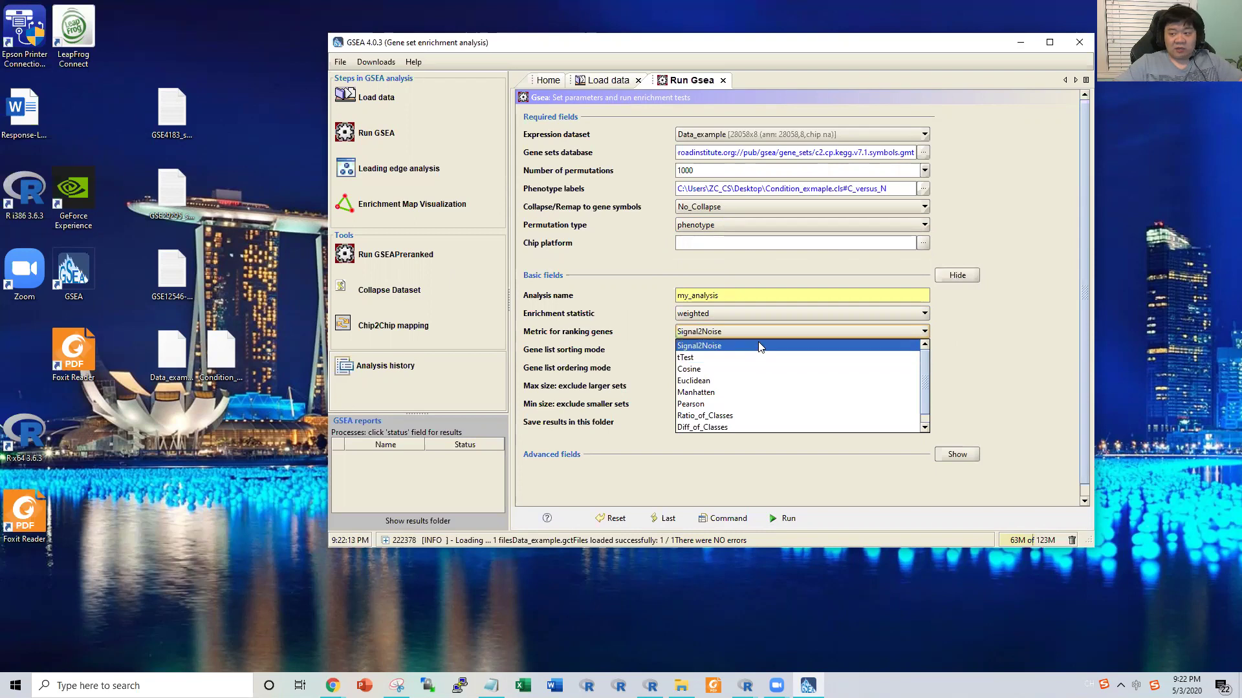
{"action": "scroll", "coordinate": [783, 354], "scroll_direction": "down", "scroll_amount": 1}
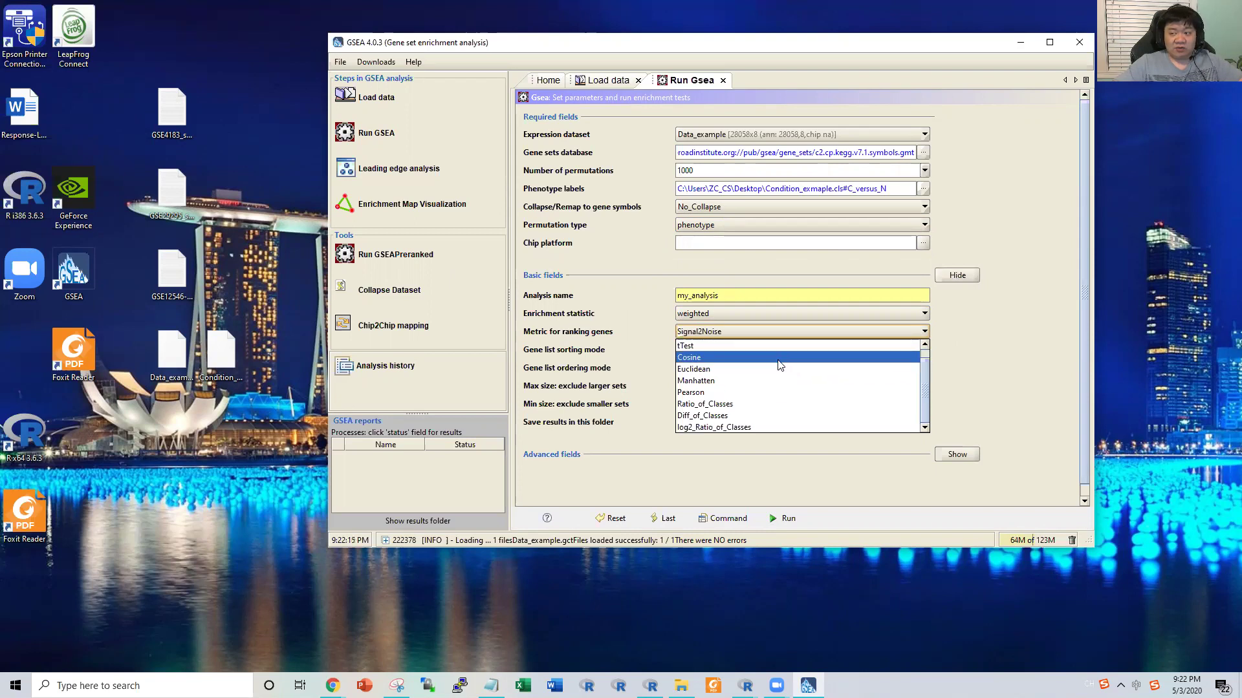
{"action": "scroll", "coordinate": [776, 385], "scroll_direction": "up", "scroll_amount": 1}
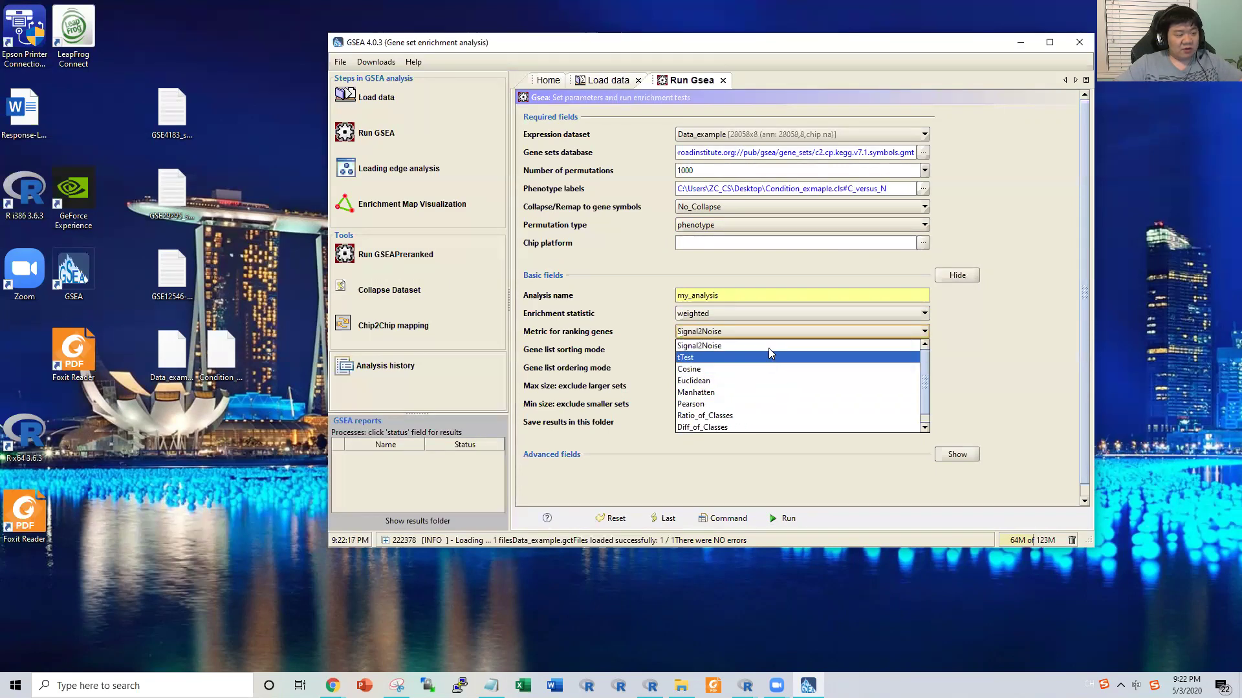
{"action": "scroll", "coordinate": [740, 366], "scroll_direction": "down", "scroll_amount": 1}
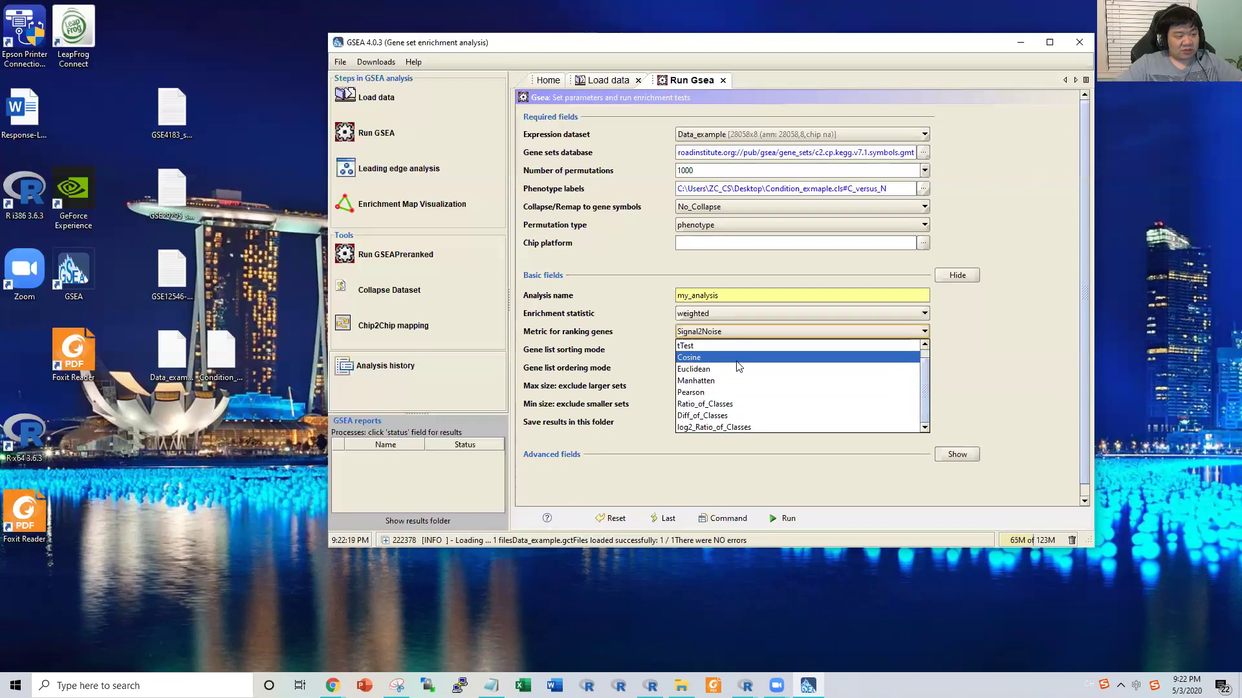
{"action": "left_click", "coordinate": [731, 347]}
{"action": "left_click", "coordinate": [698, 332]}
{"action": "left_click", "coordinate": [704, 343]}
Step: Set the gene list sorting mode to real and the ordering mode to descending
{"action": "left_click", "coordinate": [706, 352]}
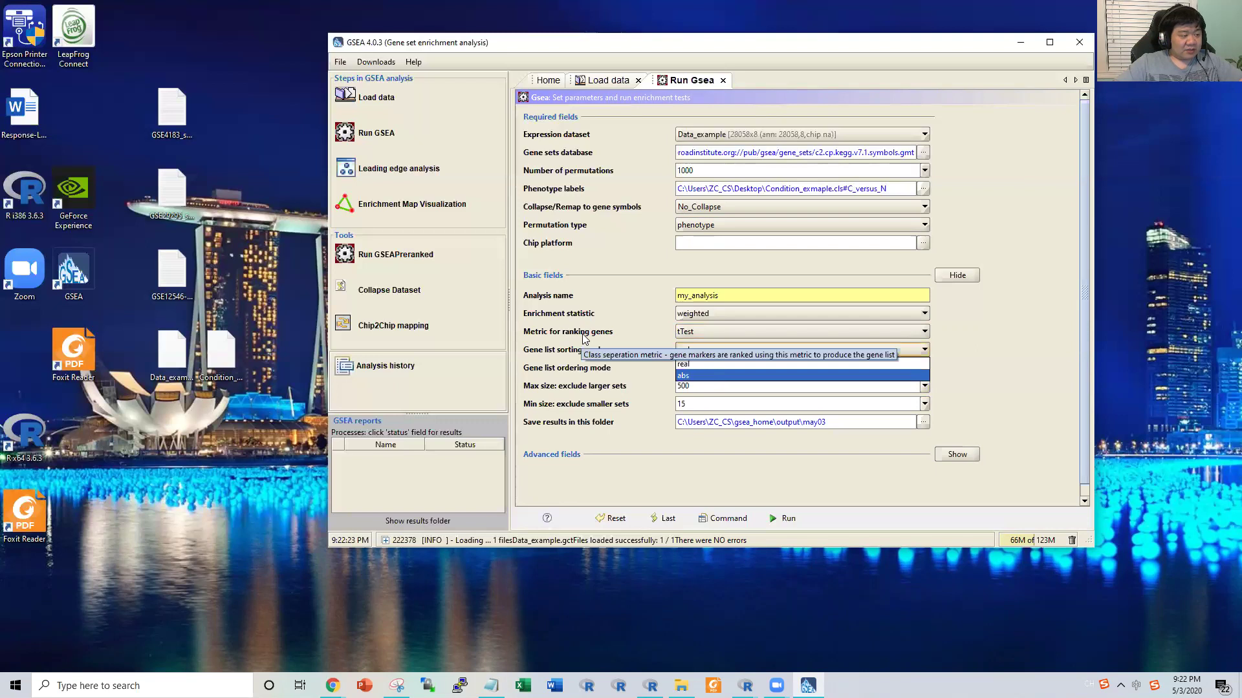
{"action": "left_click", "coordinate": [704, 364]}
{"action": "scroll", "coordinate": [715, 359], "scroll_direction": "down", "scroll_amount": 1}
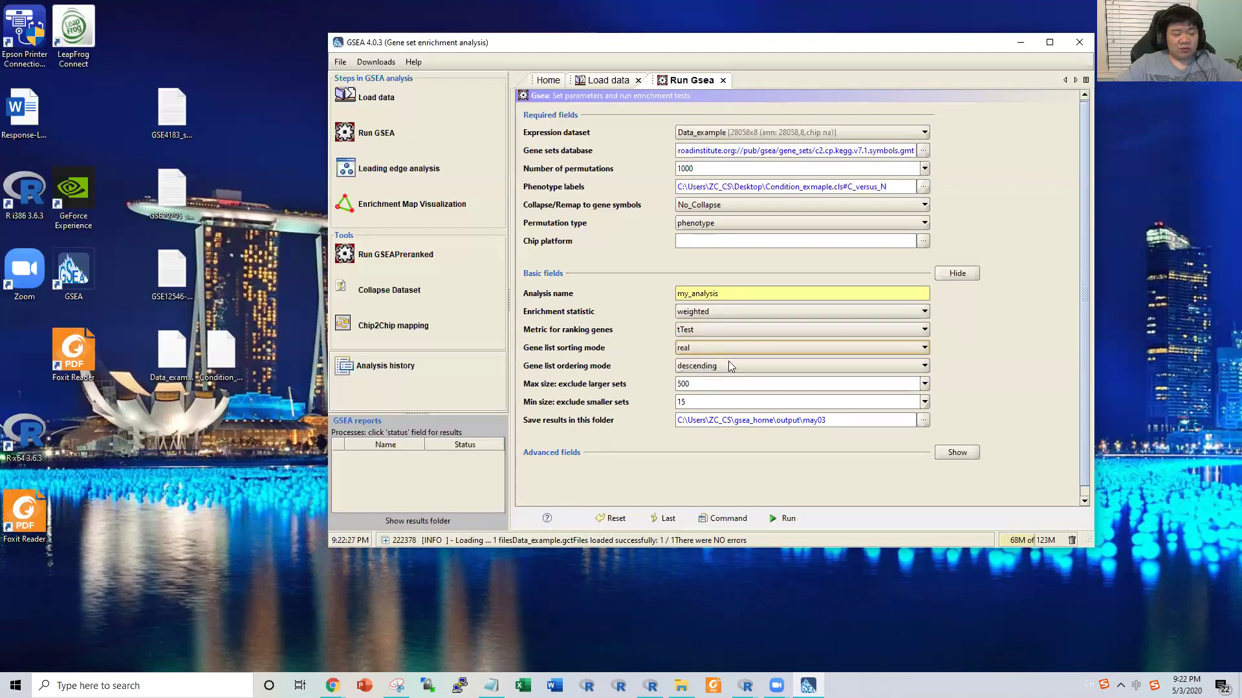
{"action": "left_click", "coordinate": [729, 367]}
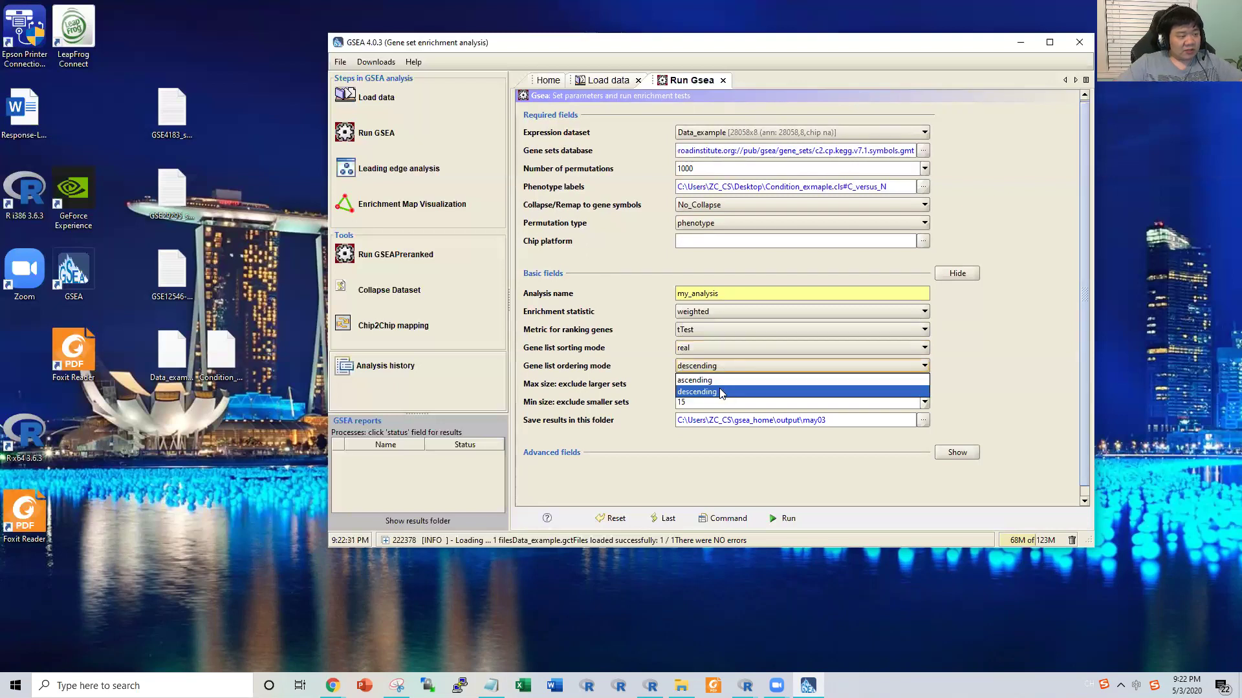
{"action": "left_click", "coordinate": [722, 392]}
Step: Review the maximum size setting that excludes larger gene sets
{"action": "left_click", "coordinate": [704, 383]}
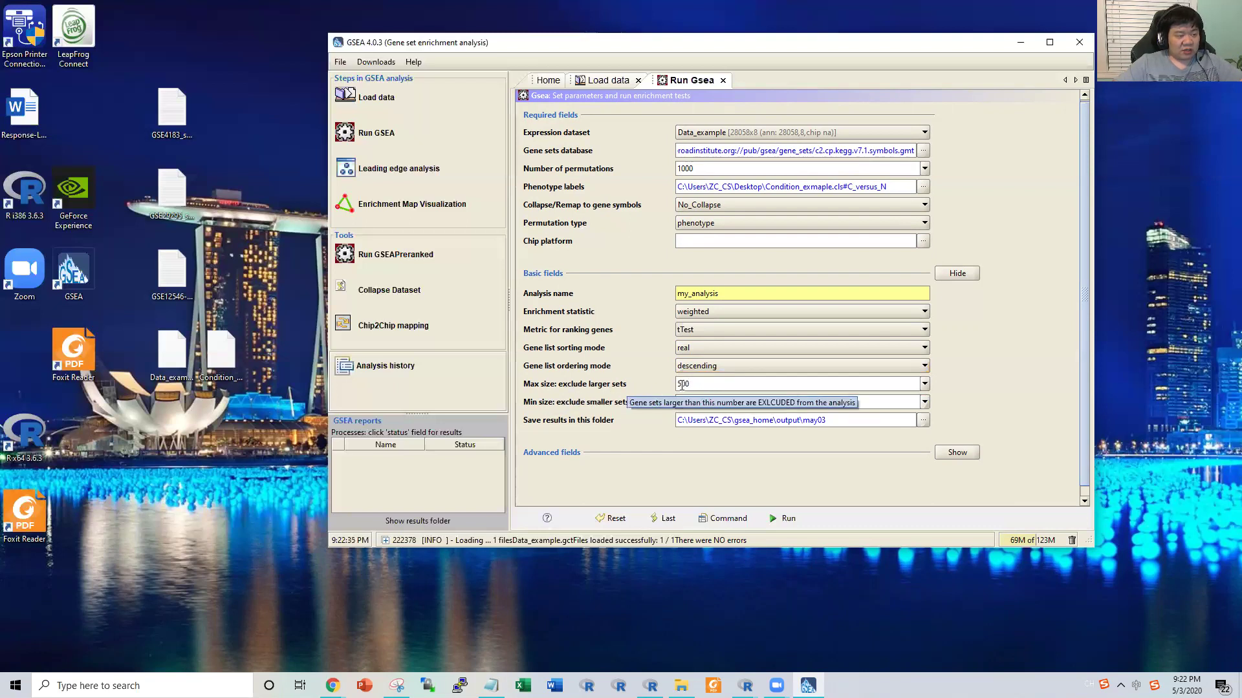
{"action": "left_click_drag", "start_coordinate": [692, 385], "coordinate": [670, 386]}
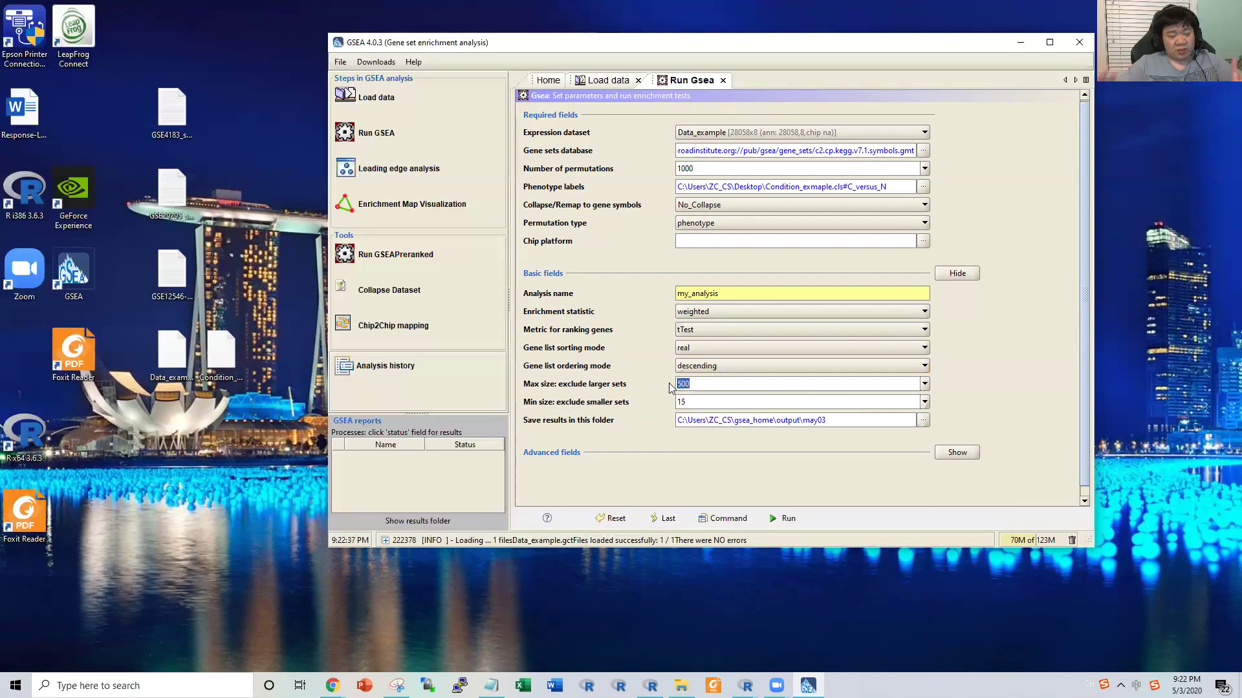
{"action": "key", "text": "Tab"}
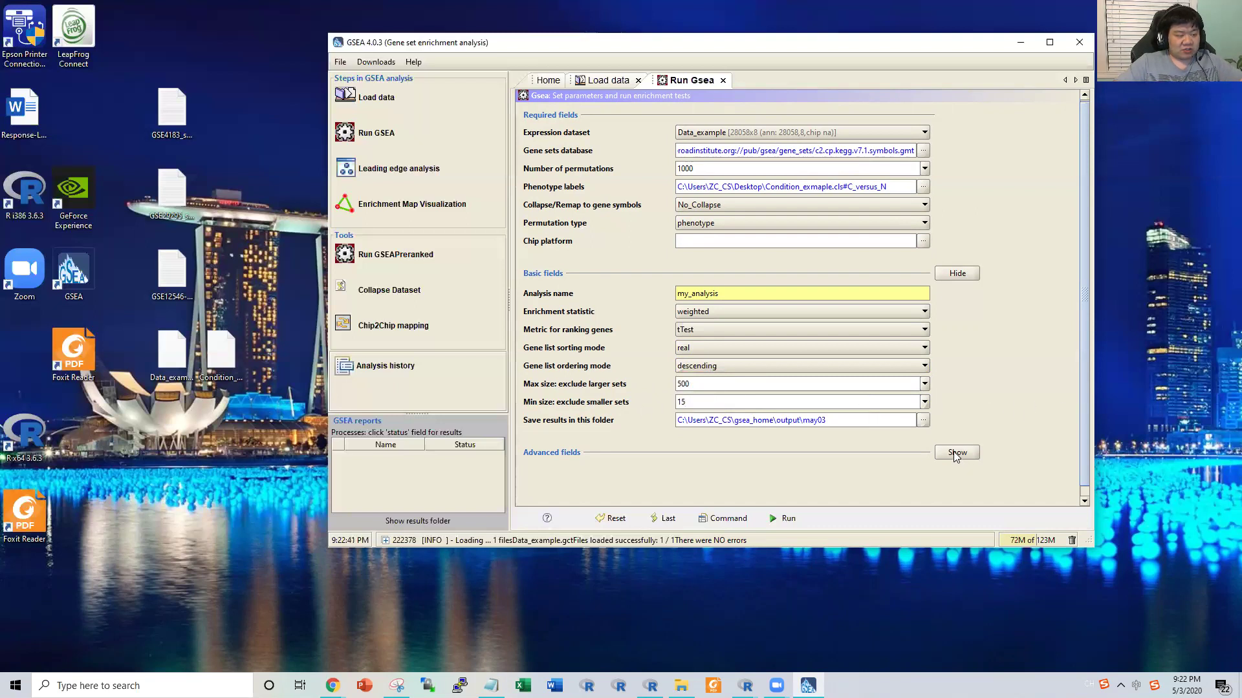
Step: Run the gene set enrichment analysis, and move and enlarge the GSEA window on the desktop
{"action": "left_click", "coordinate": [783, 518]}
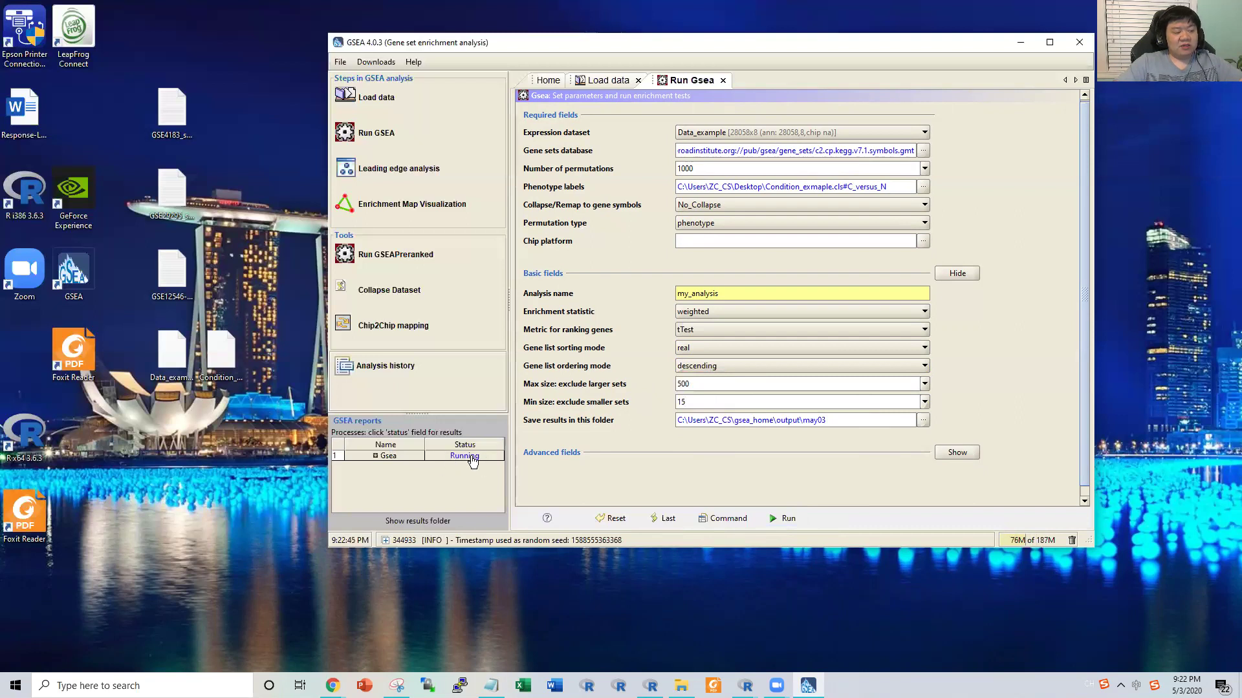
{"action": "left_click_drag", "start_coordinate": [621, 42], "coordinate": [423, 10]}
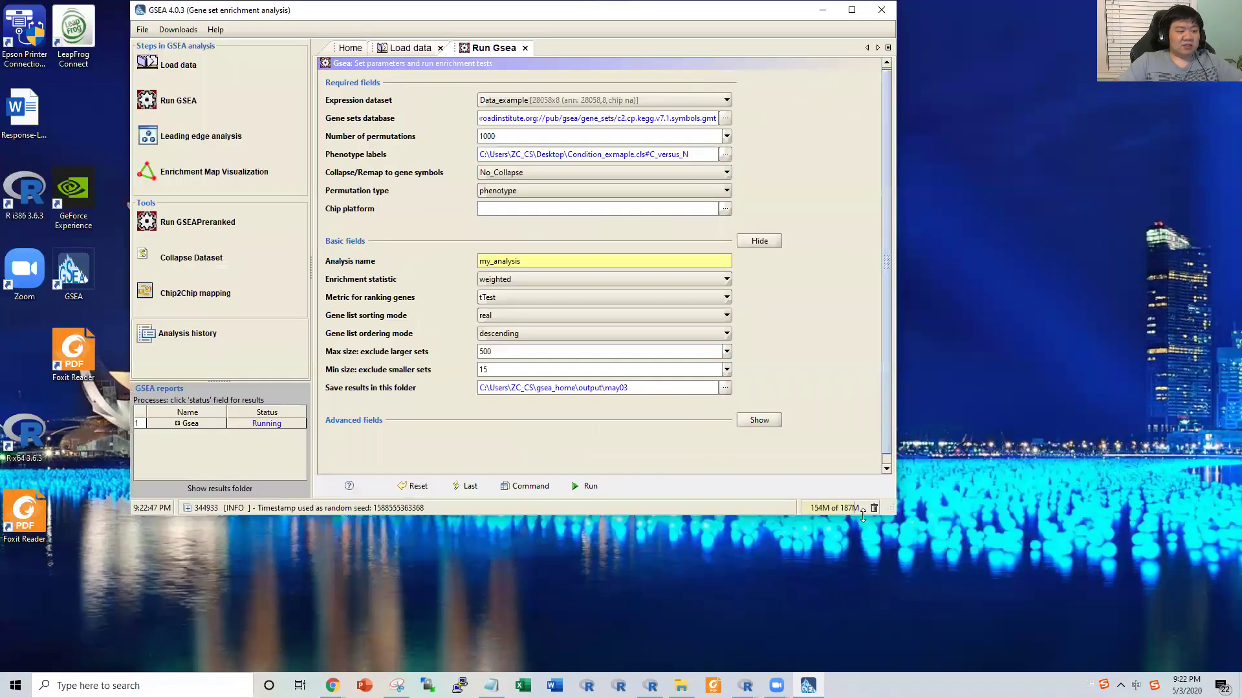
{"action": "left_click_drag", "start_coordinate": [895, 514], "coordinate": [1190, 619]}
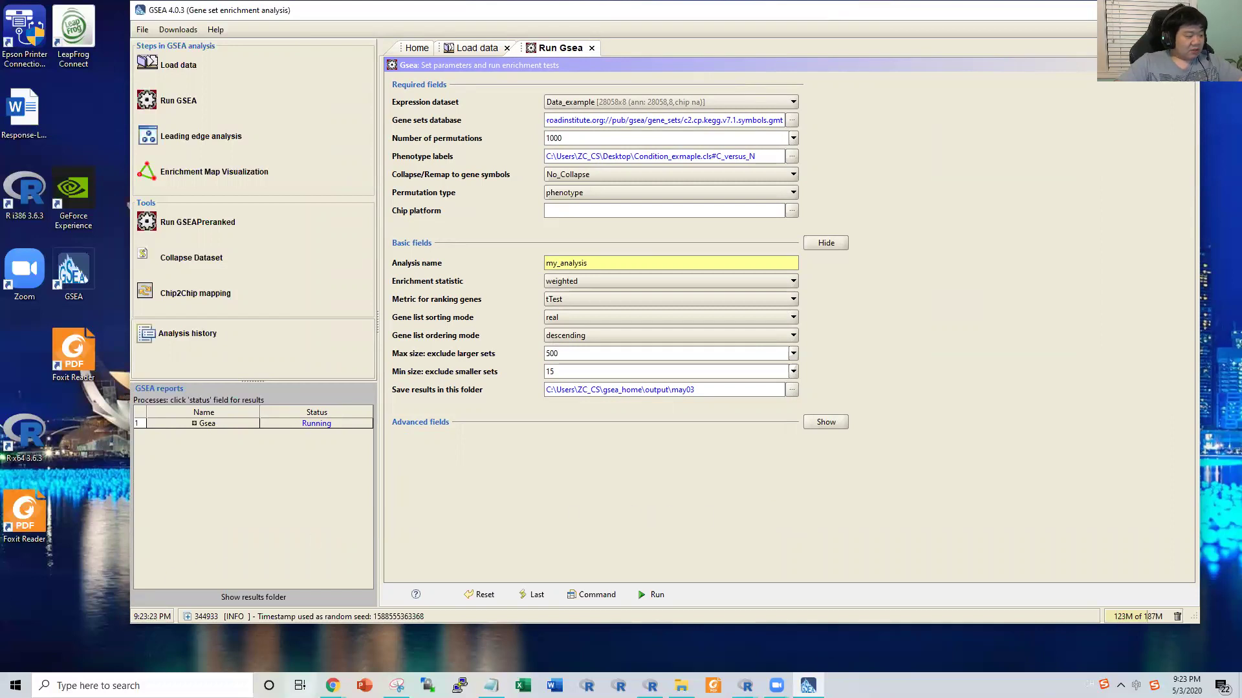
Step: Switch to the WebGestalt page in Chrome and restore the browser from maximized to a smaller window
{"action": "mouse_move", "coordinate": [332, 686]}
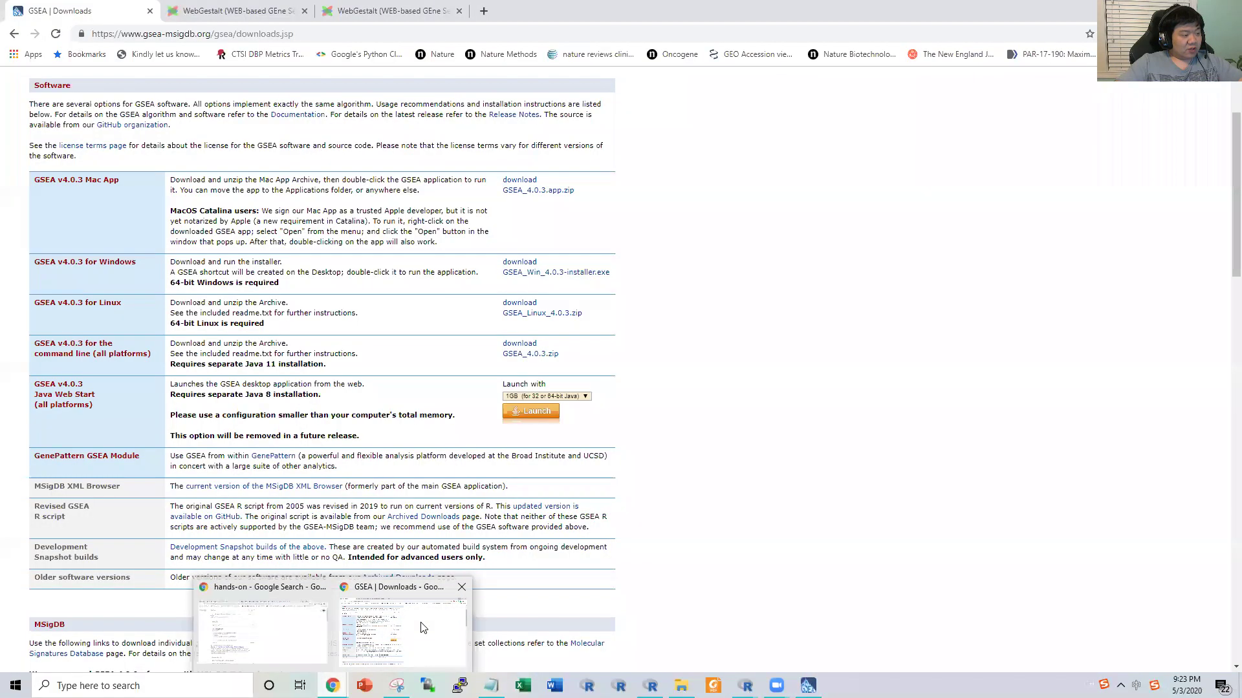
{"action": "left_click", "coordinate": [421, 627]}
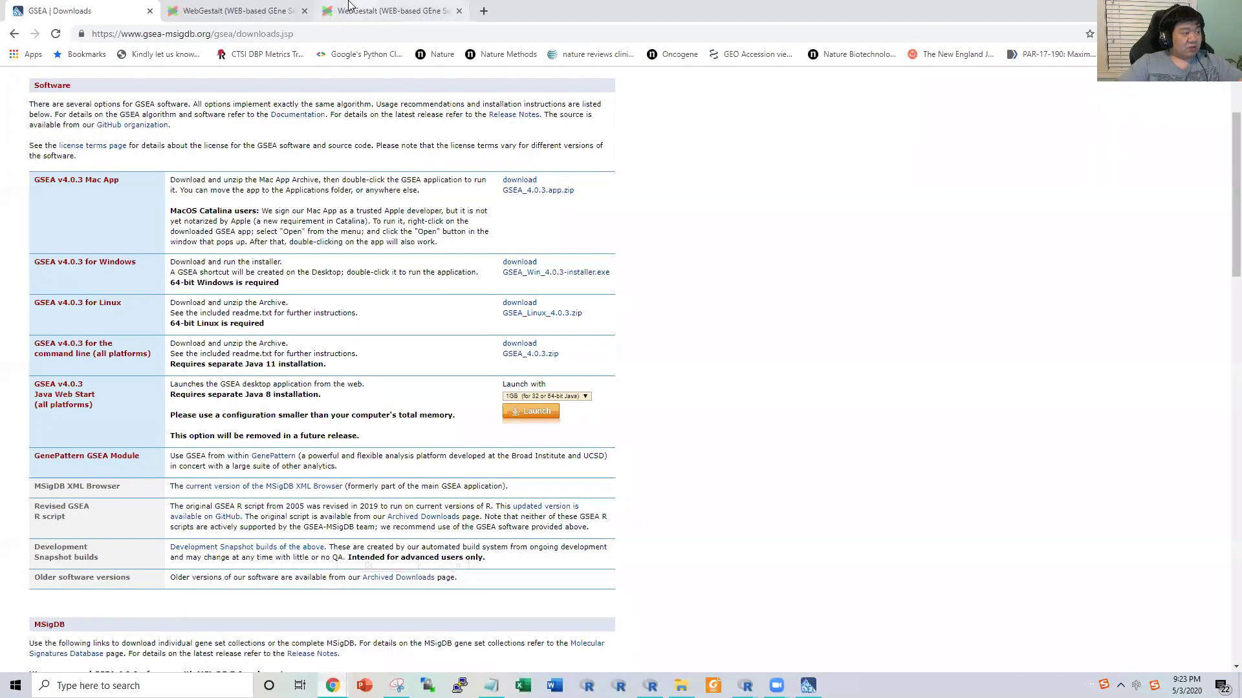
{"action": "left_click", "coordinate": [252, 11]}
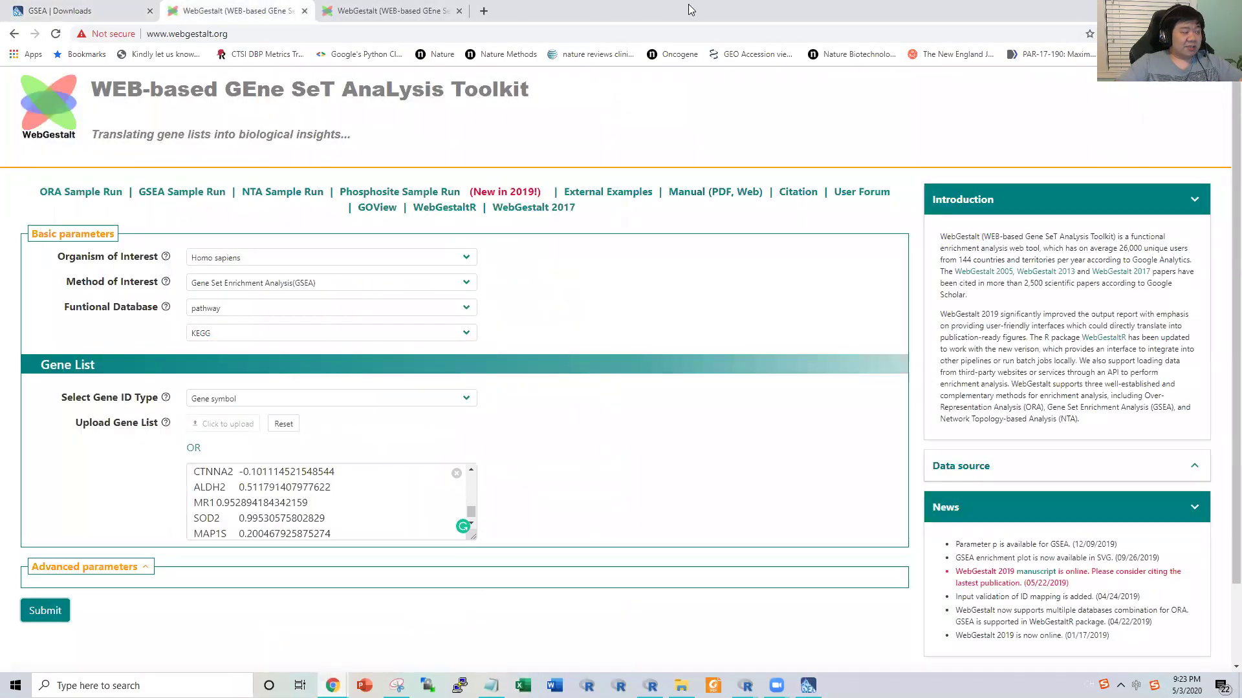
{"action": "double_click", "coordinate": [688, 9]}
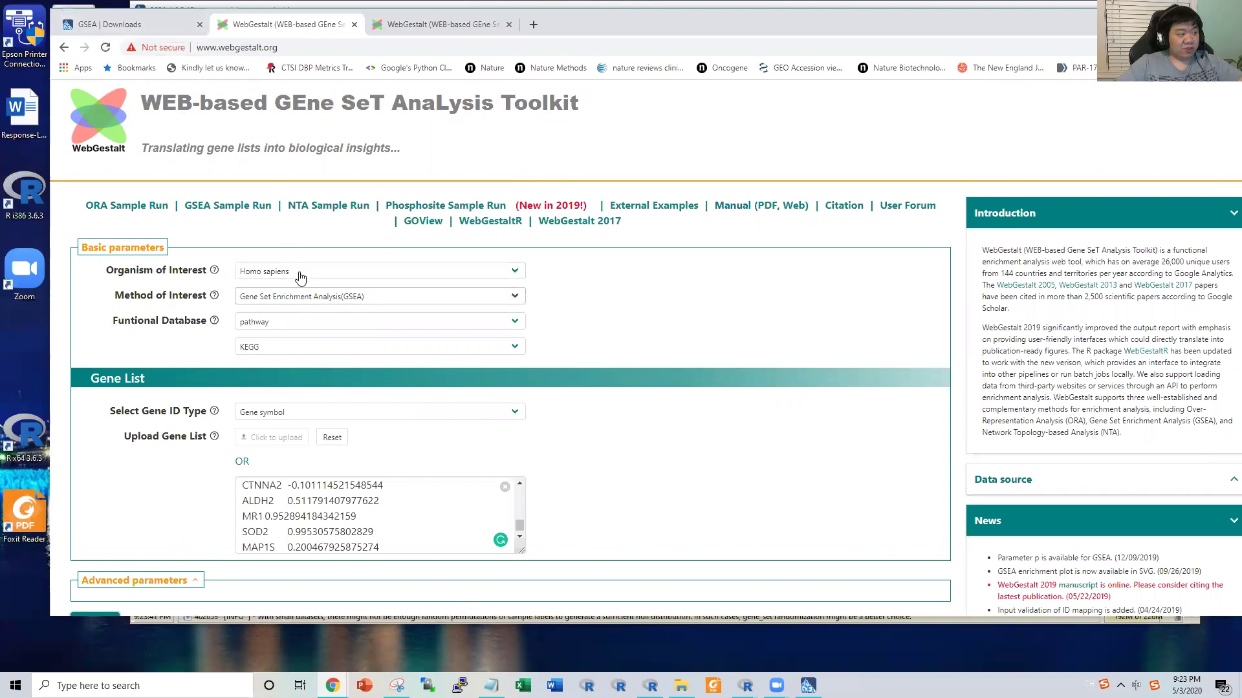
Step: Examine the WebGestalt method of interest and functional database settings, and look over the rest of the form
{"action": "left_click", "coordinate": [290, 296]}
{"action": "left_click", "coordinate": [284, 321]}
{"action": "left_click", "coordinate": [288, 296]}
{"action": "left_click", "coordinate": [283, 322]}
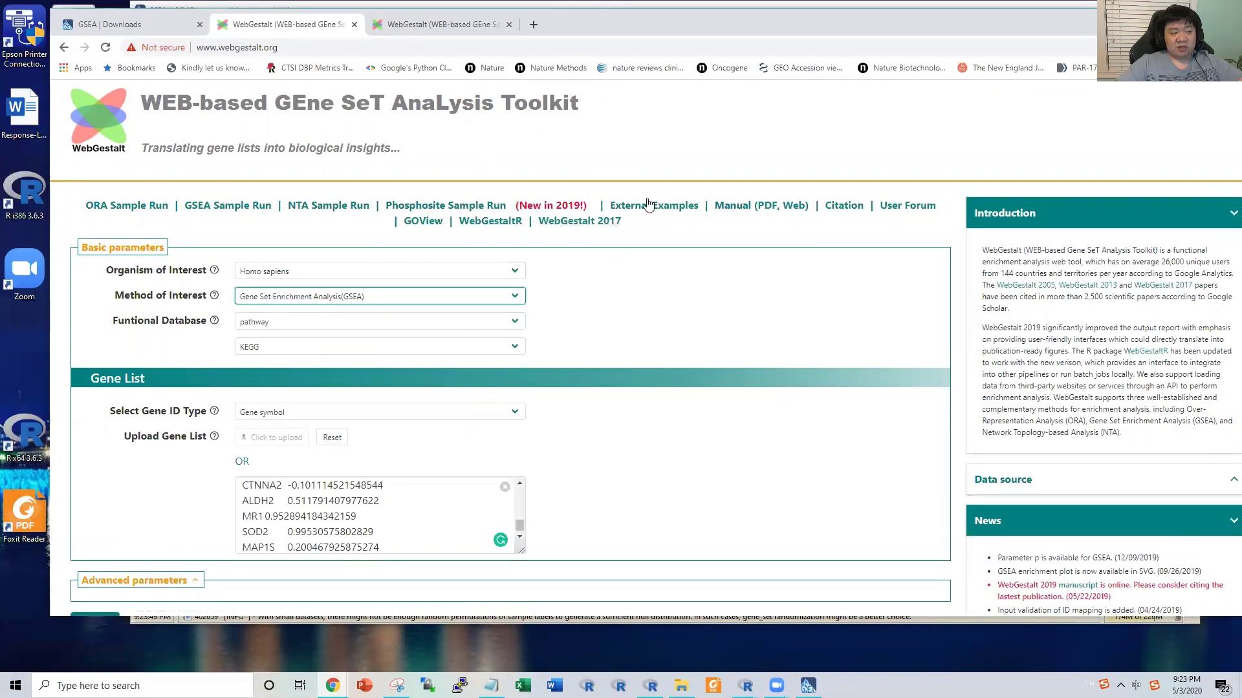
{"action": "scroll", "coordinate": [647, 311], "scroll_direction": "down", "scroll_amount": 1}
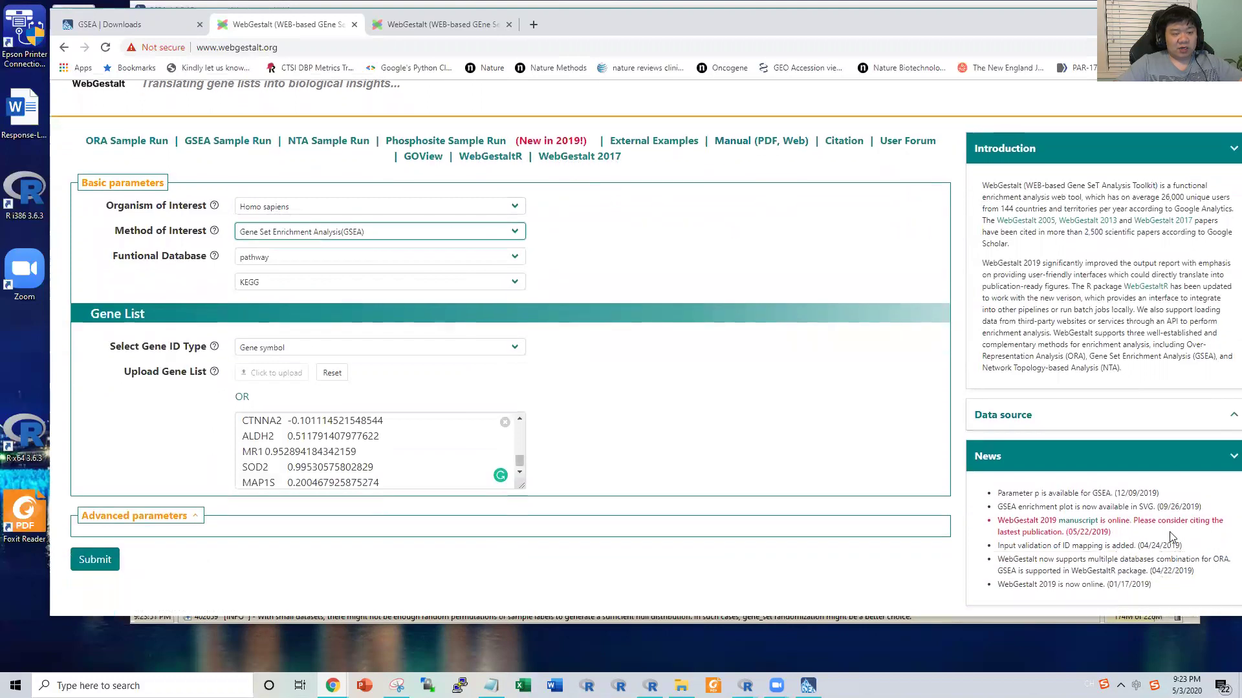
{"action": "scroll", "coordinate": [825, 396], "scroll_direction": "up", "scroll_amount": 1}
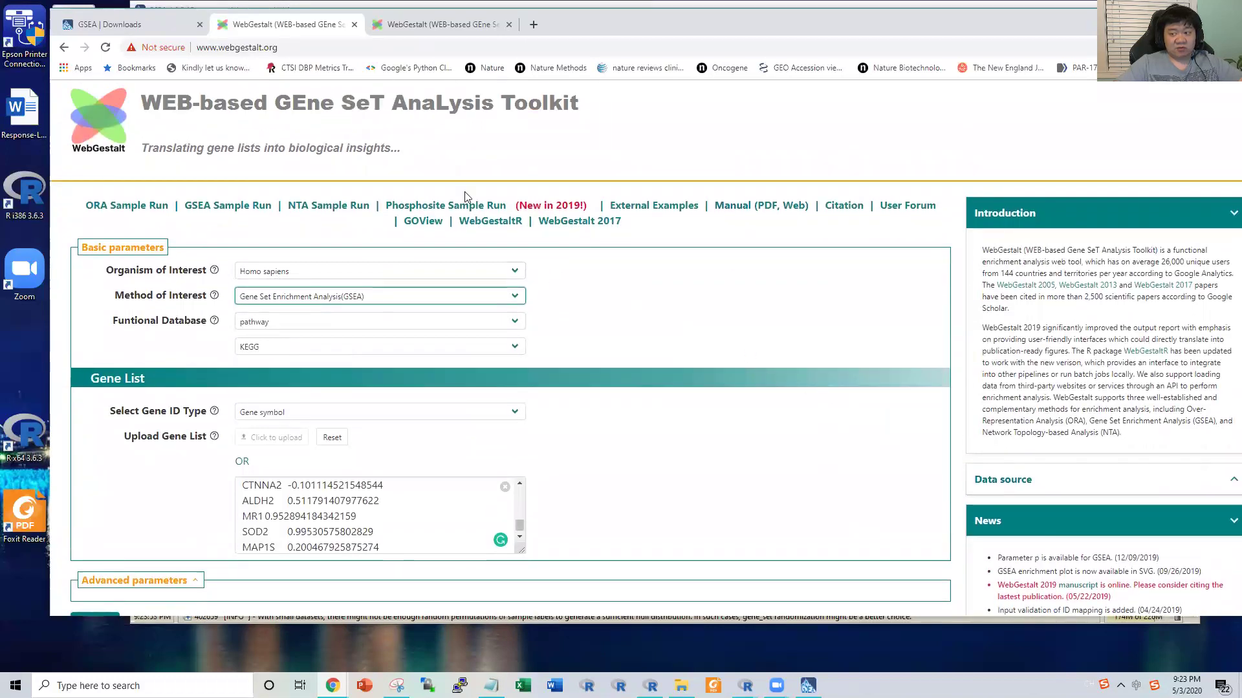
Step: Look through the available organisms of interest, keeping Homo sapiens selected
{"action": "left_click", "coordinate": [291, 272]}
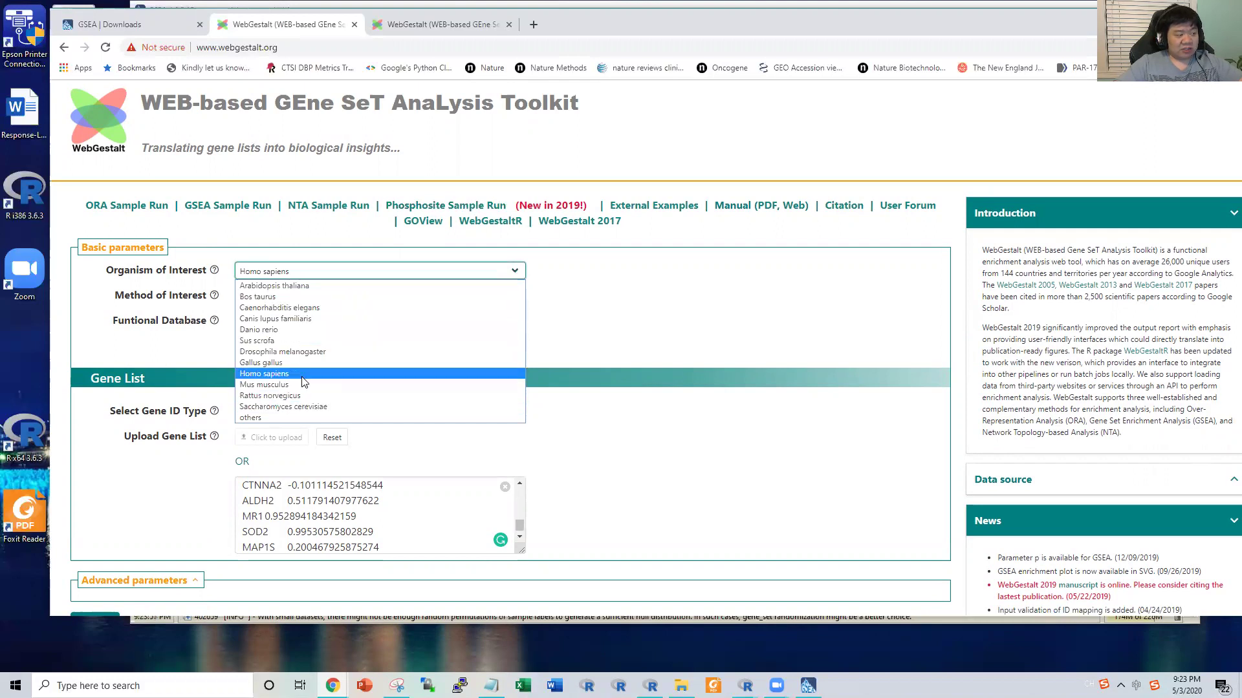
{"action": "left_click", "coordinate": [267, 378]}
{"action": "left_click", "coordinate": [282, 296]}
{"action": "left_click", "coordinate": [305, 271]}
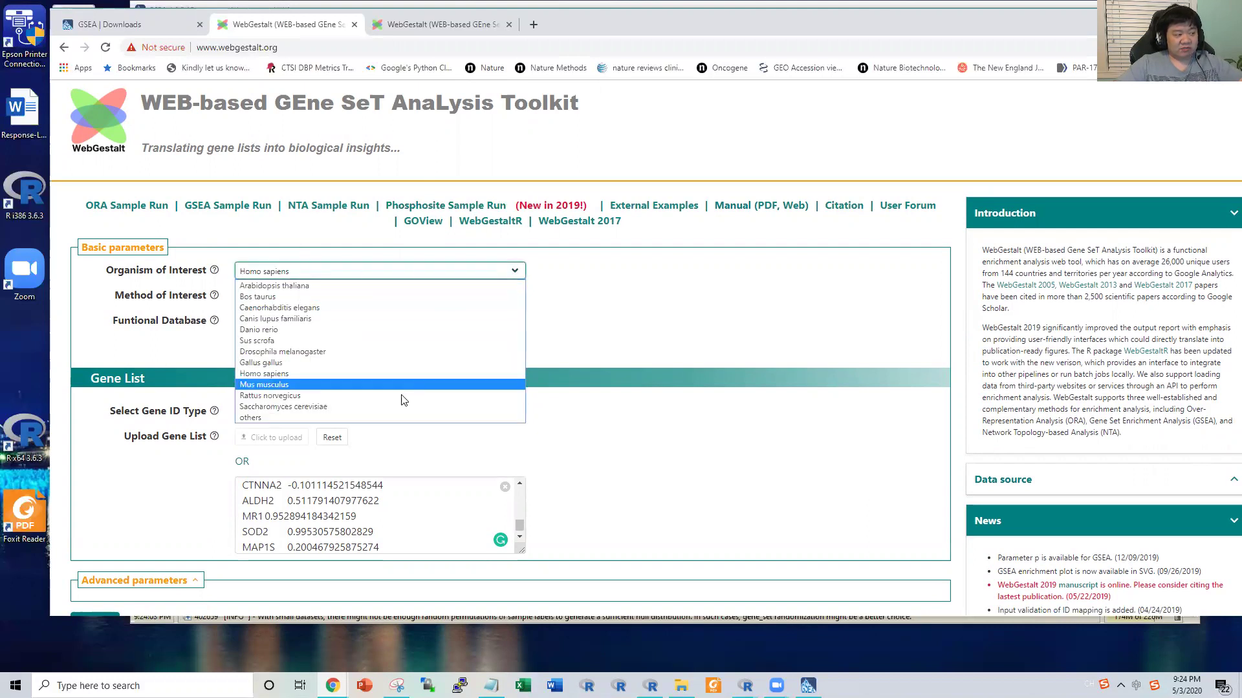
{"action": "left_click", "coordinate": [658, 277]}
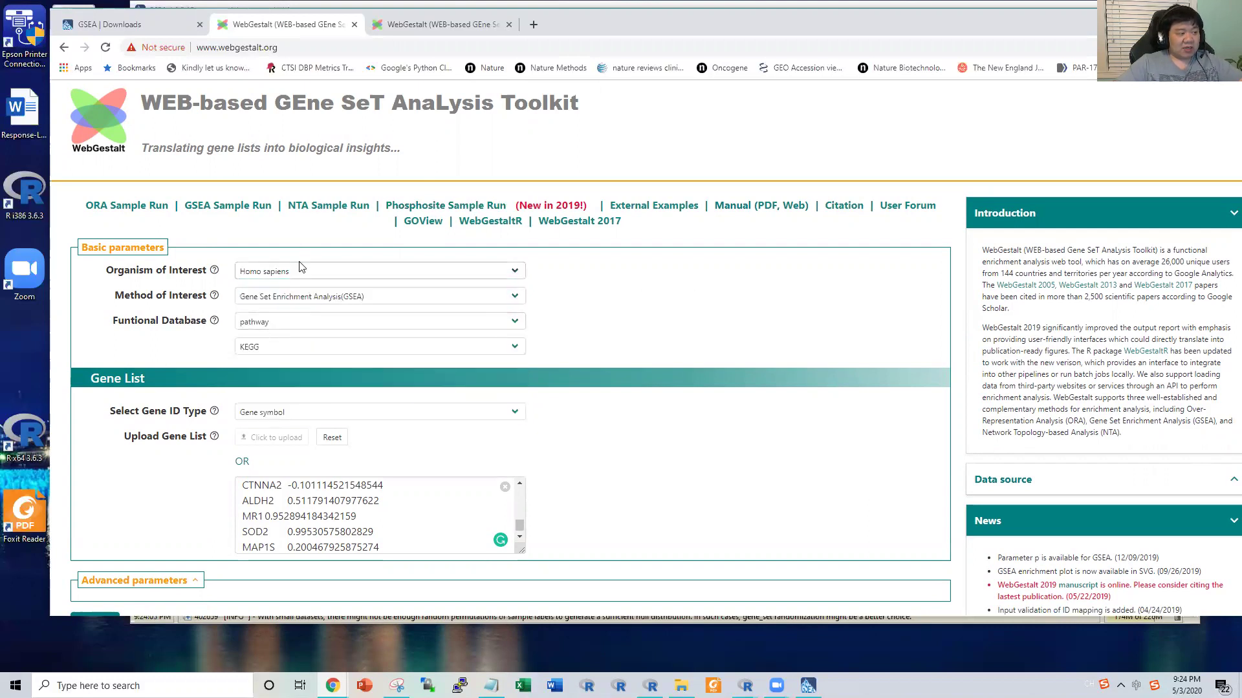
Step: Try Mus musculus as the organism of interest, and return the setting to Homo sapiens
{"action": "left_click", "coordinate": [299, 271]}
{"action": "left_click", "coordinate": [265, 385]}
{"action": "left_click", "coordinate": [284, 296]}
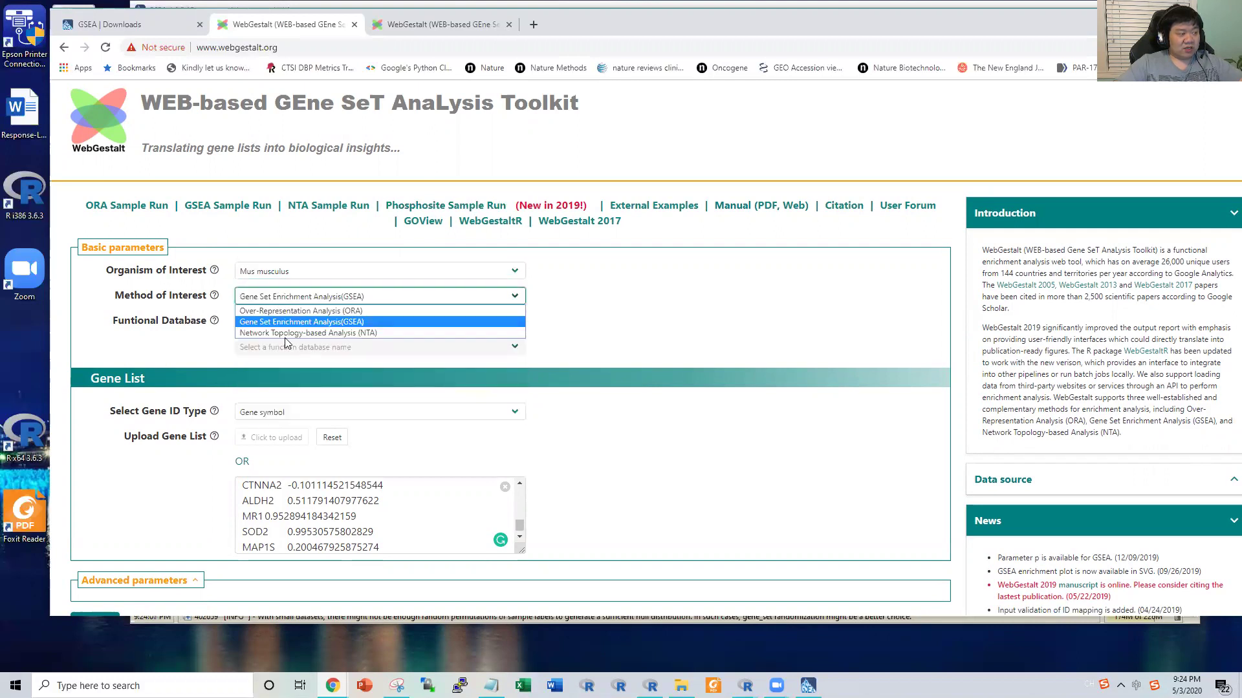
{"action": "left_click", "coordinate": [302, 271]}
{"action": "left_click", "coordinate": [265, 374]}
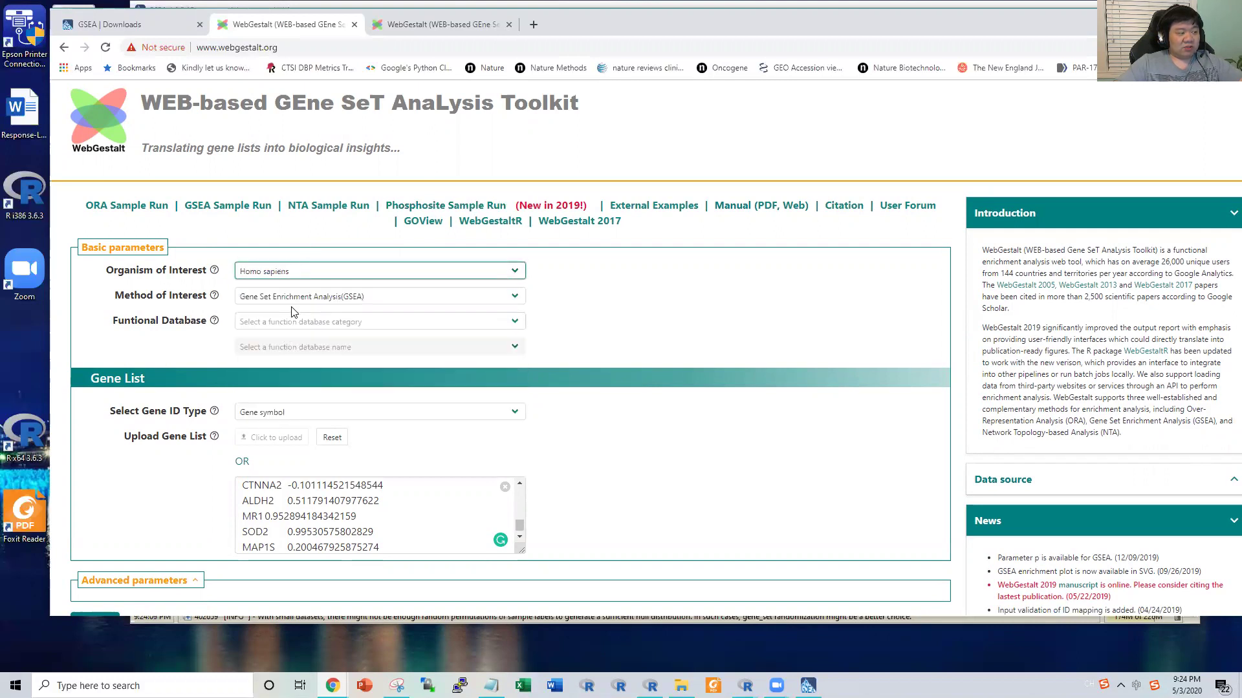
Step: Set the method of interest to Gene Set Enrichment Analysis (GSEA) and the functional database to pathway with KEGG
{"action": "left_click", "coordinate": [291, 296]}
{"action": "left_click", "coordinate": [288, 324]}
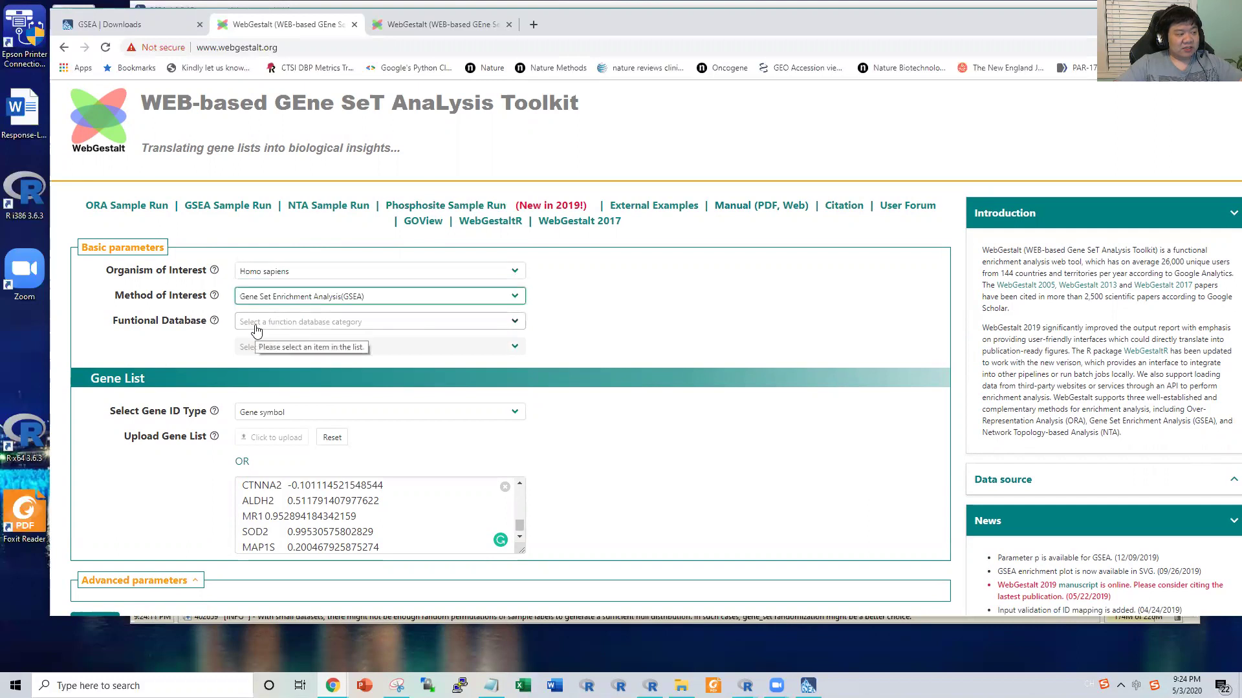
{"action": "left_click", "coordinate": [255, 323]}
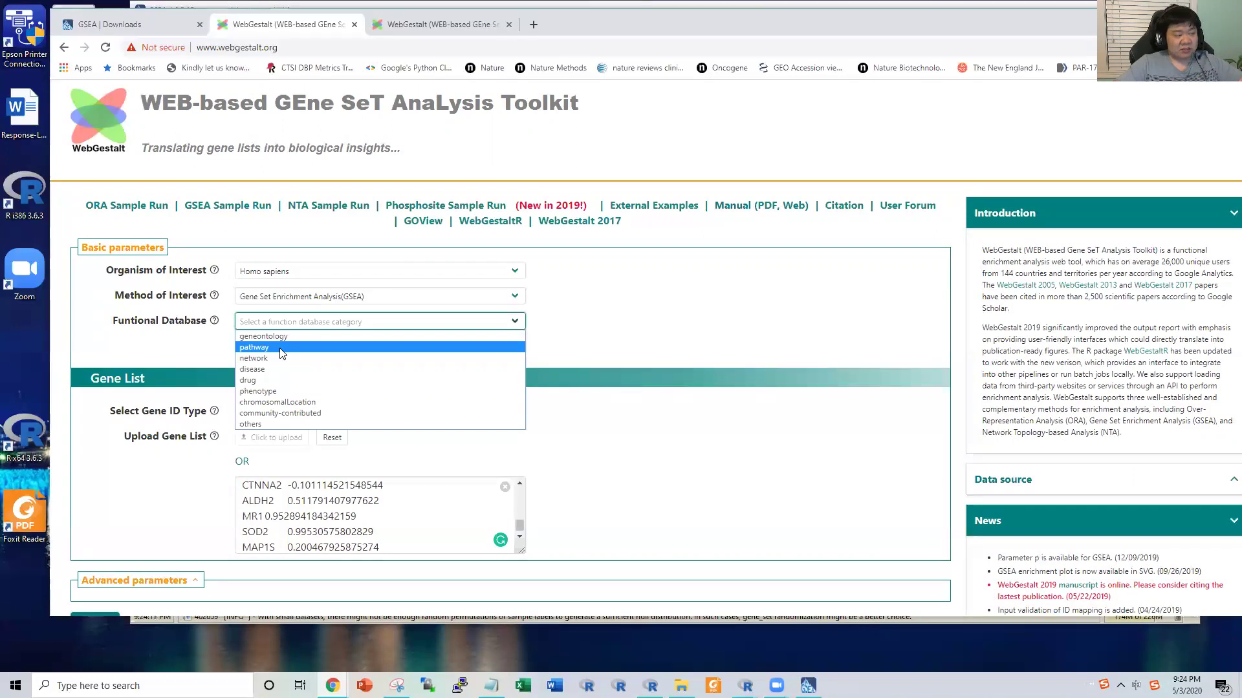
{"action": "left_click", "coordinate": [283, 348]}
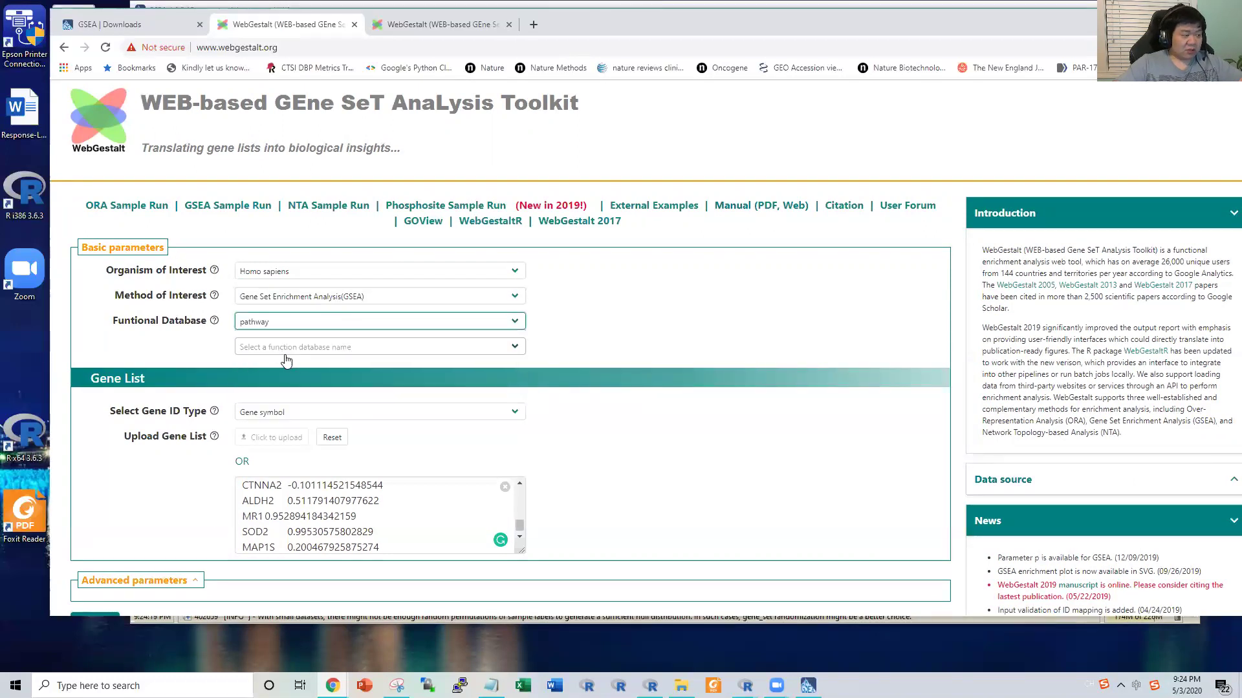
{"action": "left_click", "coordinate": [289, 346]}
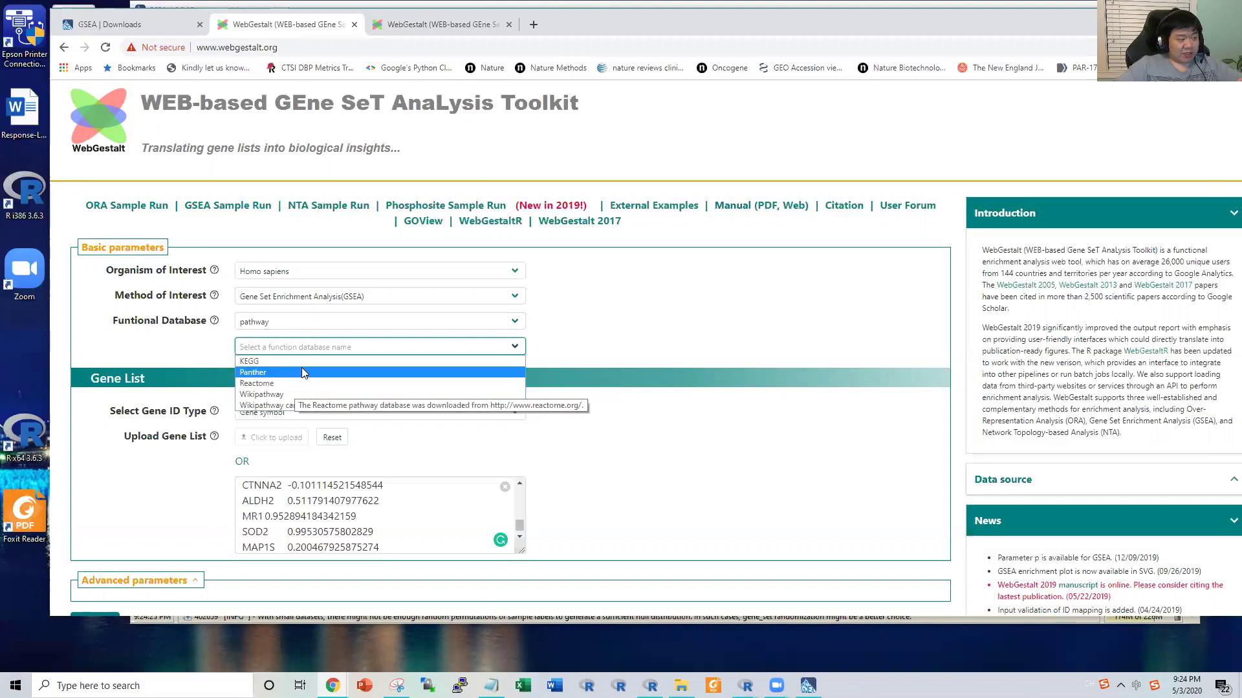
{"action": "left_click", "coordinate": [296, 362]}
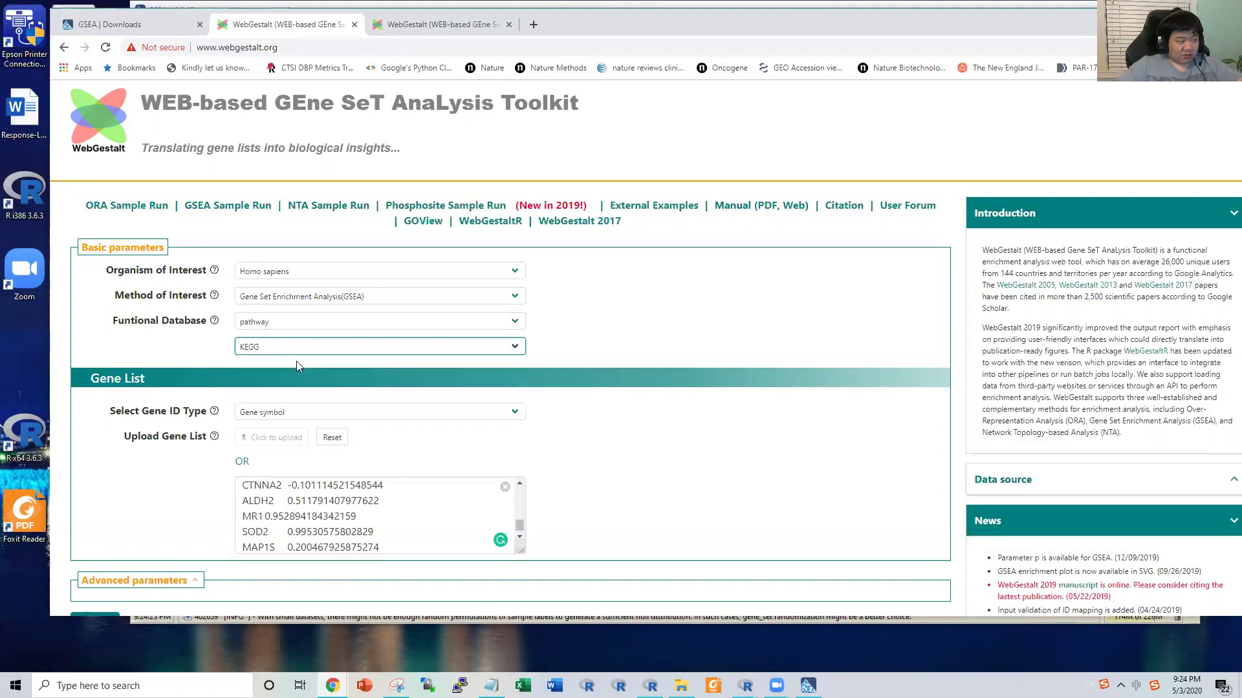
Step: Choose Gene symbol as the gene ID type, and look over the pasted gene list back to its first entry
{"action": "left_click", "coordinate": [275, 421]}
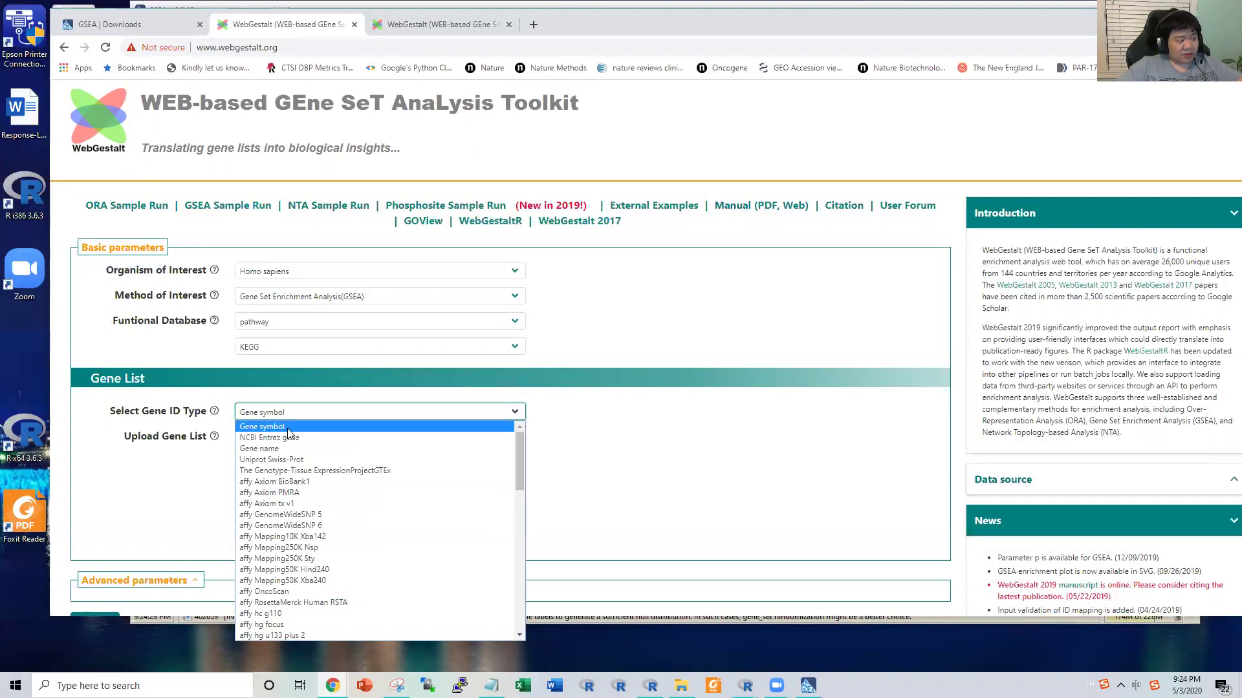
{"action": "left_click", "coordinate": [291, 429]}
{"action": "scroll", "coordinate": [331, 440], "scroll_direction": "down", "scroll_amount": 1}
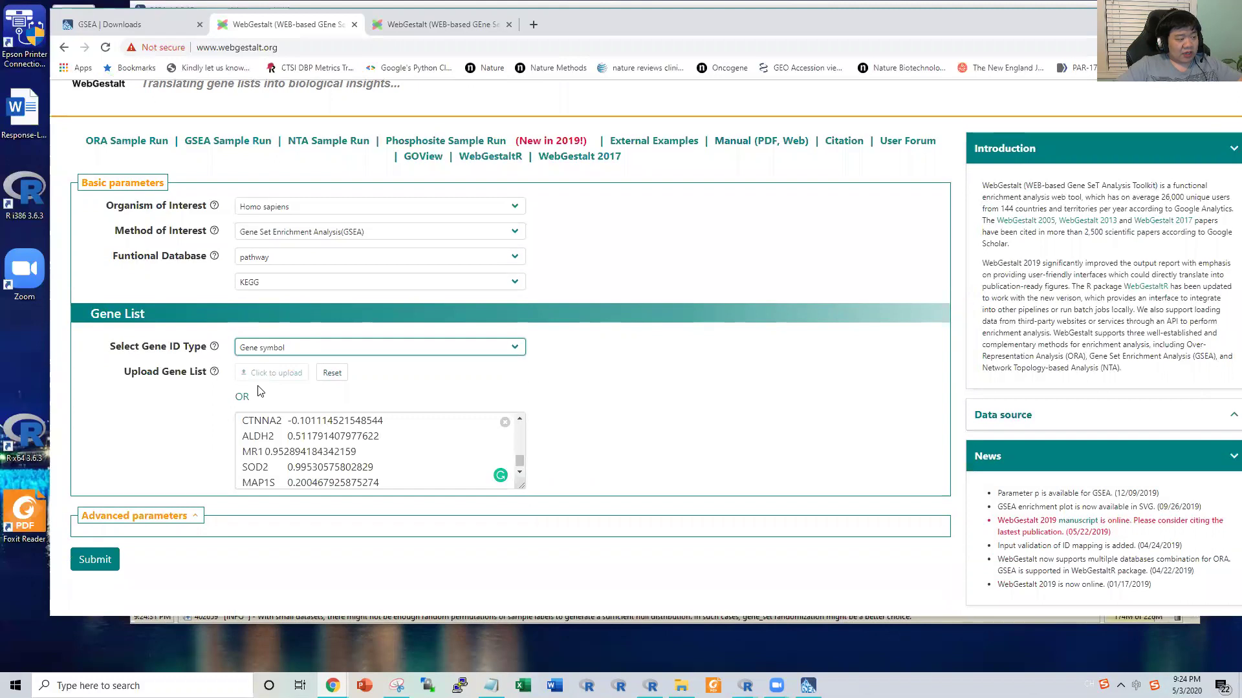
{"action": "scroll", "coordinate": [329, 447], "scroll_direction": "down", "scroll_amount": 1}
{"action": "scroll", "coordinate": [328, 446], "scroll_direction": "up", "scroll_amount": 5}
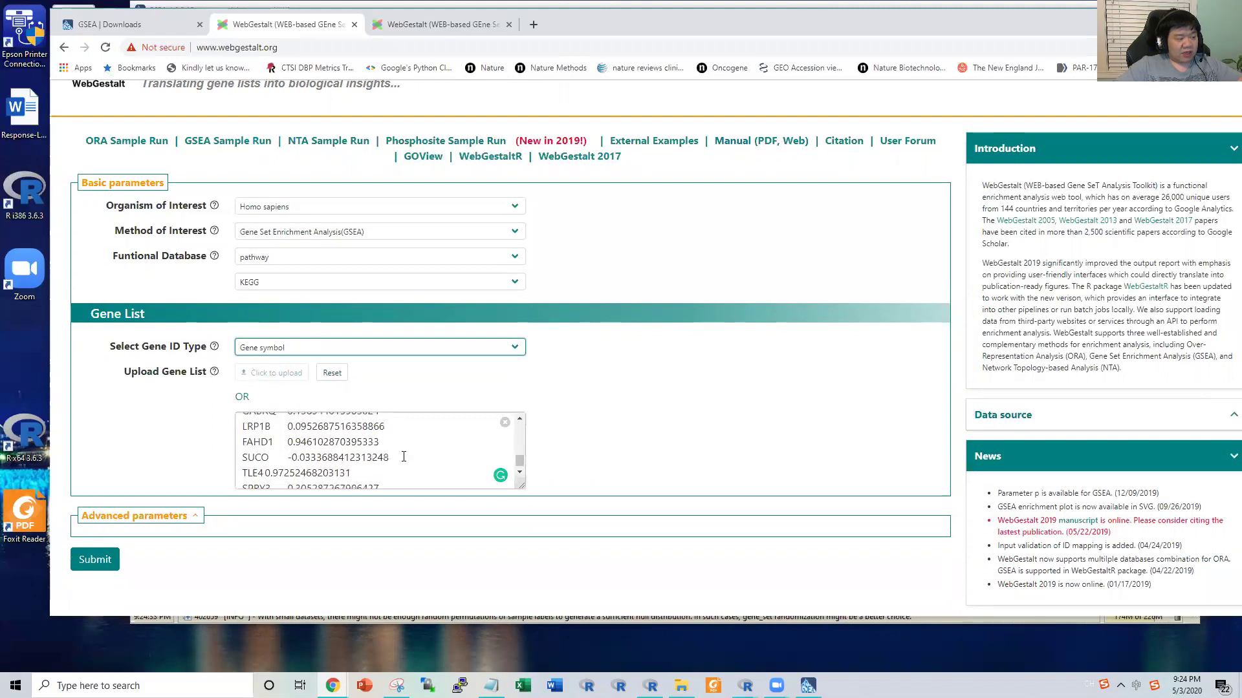
{"action": "left_click_drag", "start_coordinate": [520, 453], "coordinate": [519, 425]}
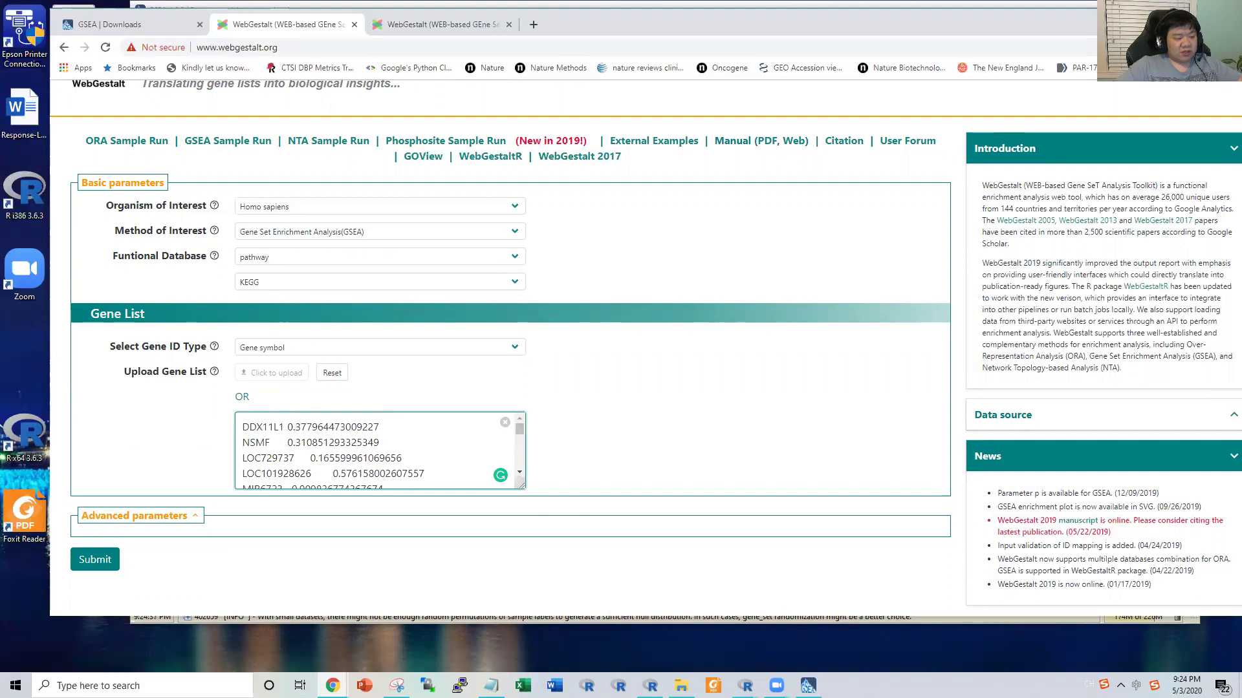
Step: Compare the pasted gene list with Cor_example.txt in Notepad, and submit the WebGestalt analysis
{"action": "left_click", "coordinate": [491, 685]}
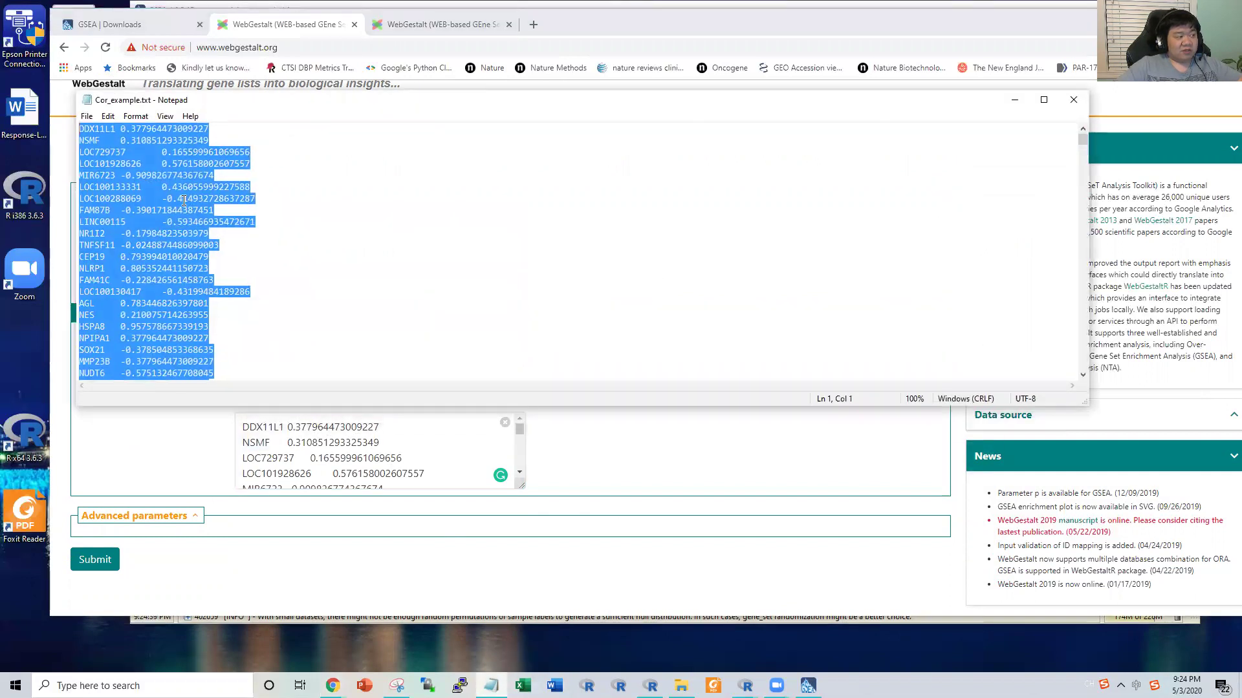
{"action": "left_click", "coordinate": [1016, 102]}
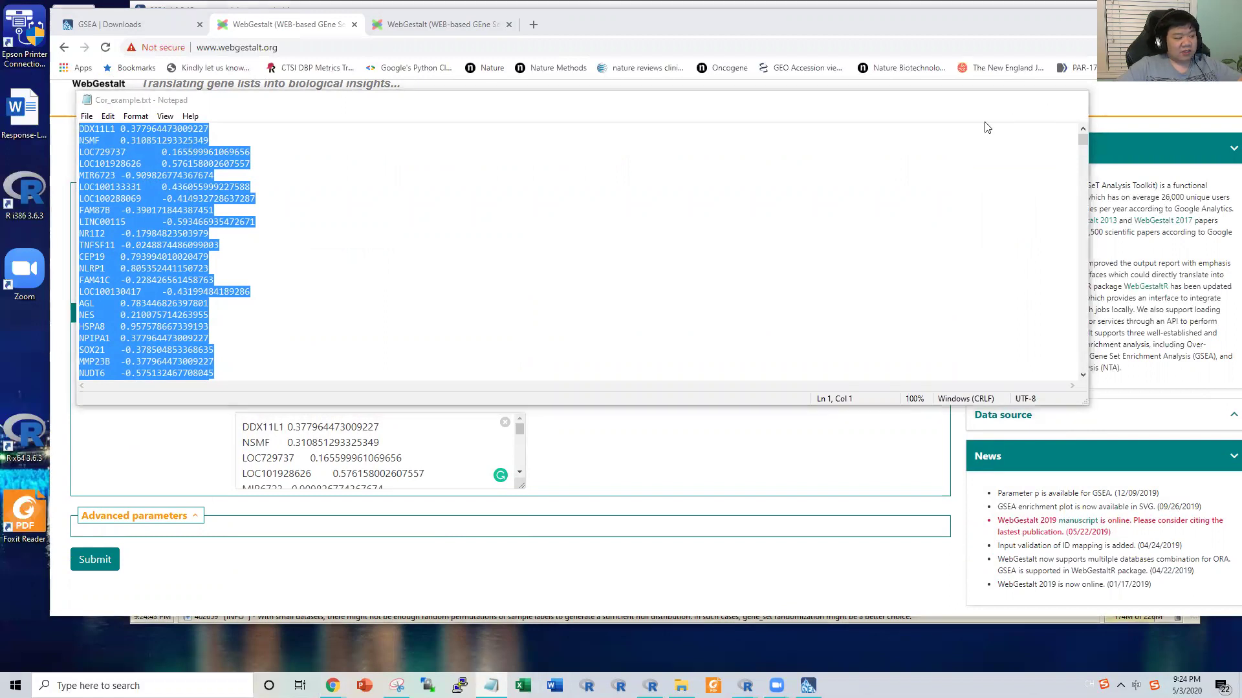
{"action": "scroll", "coordinate": [297, 442], "scroll_direction": "down", "scroll_amount": 2}
{"action": "scroll", "coordinate": [296, 442], "scroll_direction": "down", "scroll_amount": 10}
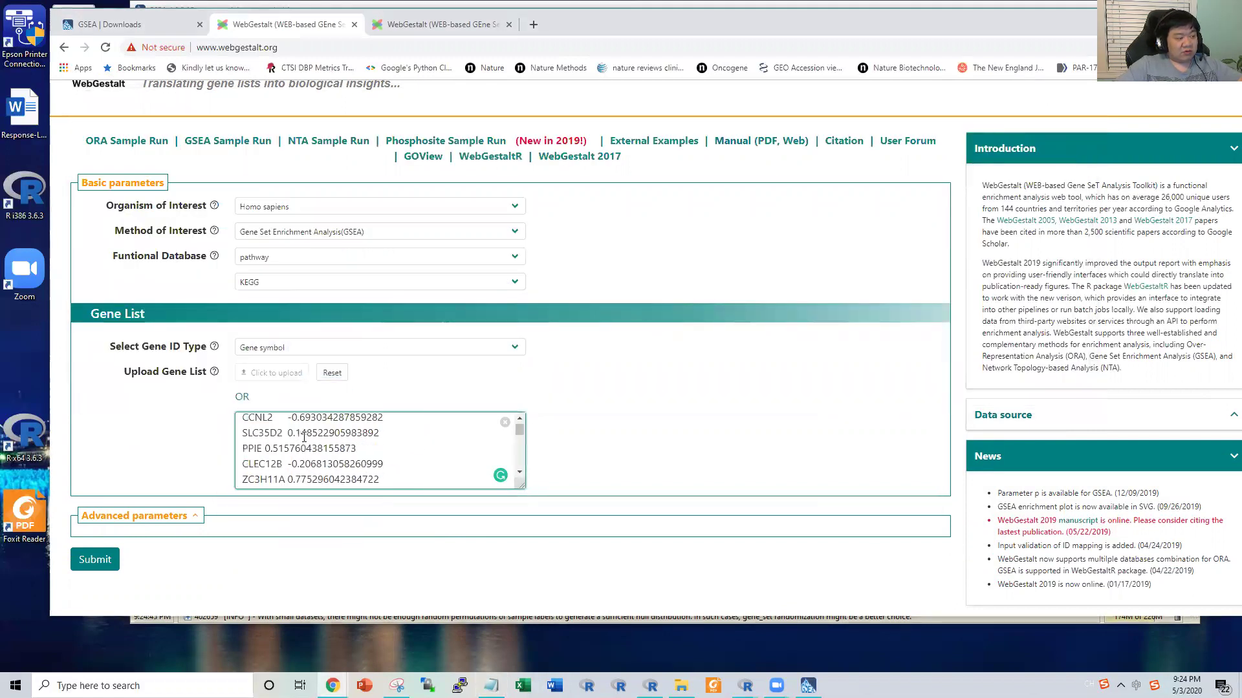
{"action": "left_click", "coordinate": [82, 570]}
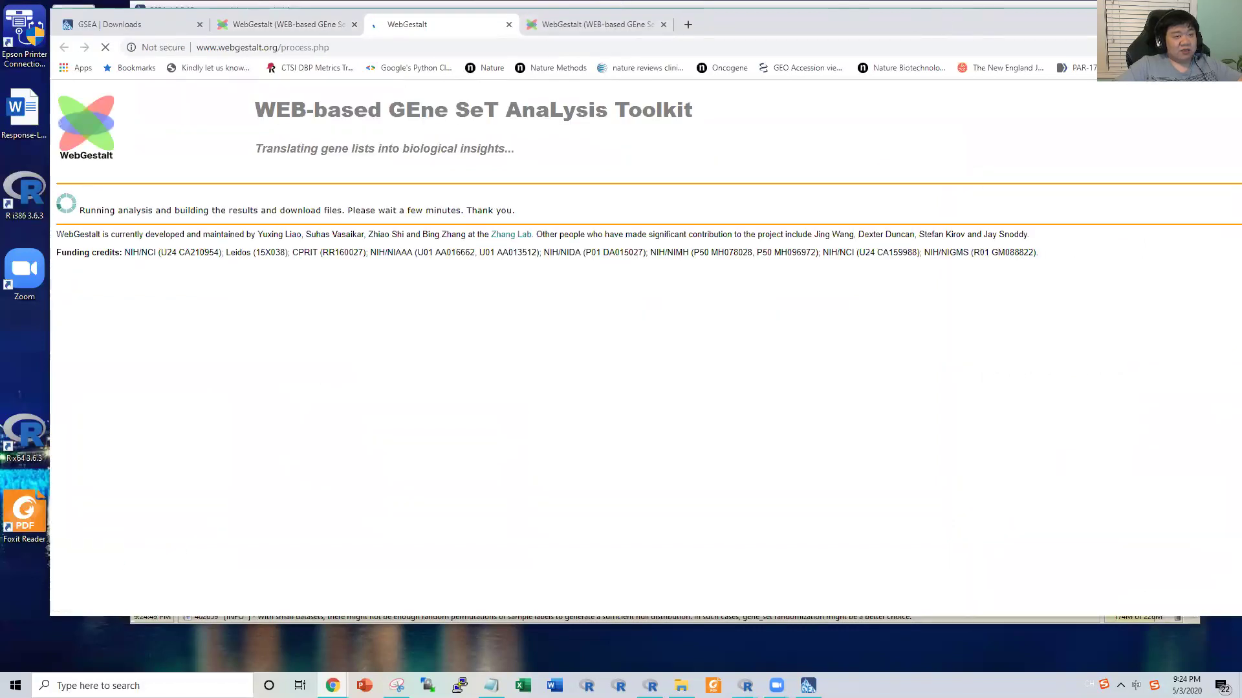
Step: Switch to GSEA, reposition its window, and open the report of the finished Gsea run
{"action": "left_click", "coordinate": [333, 685]}
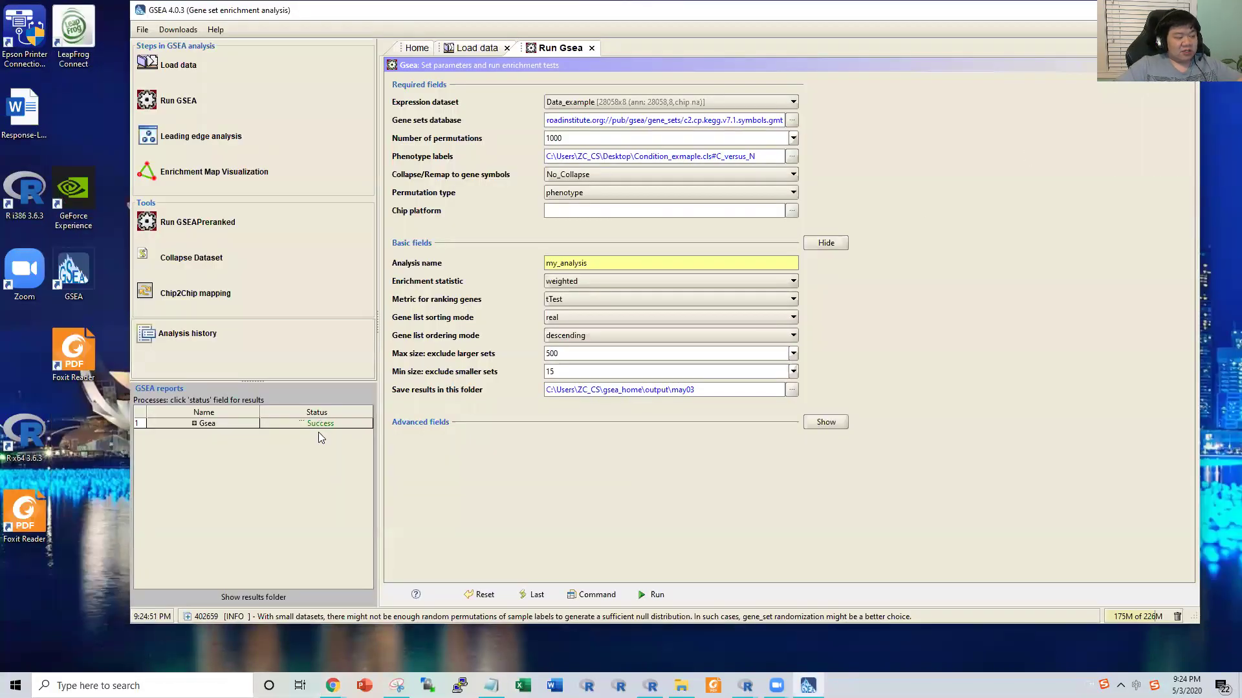
{"action": "left_click_drag", "start_coordinate": [795, 17], "coordinate": [747, 41]}
{"action": "left_click", "coordinate": [278, 445]}
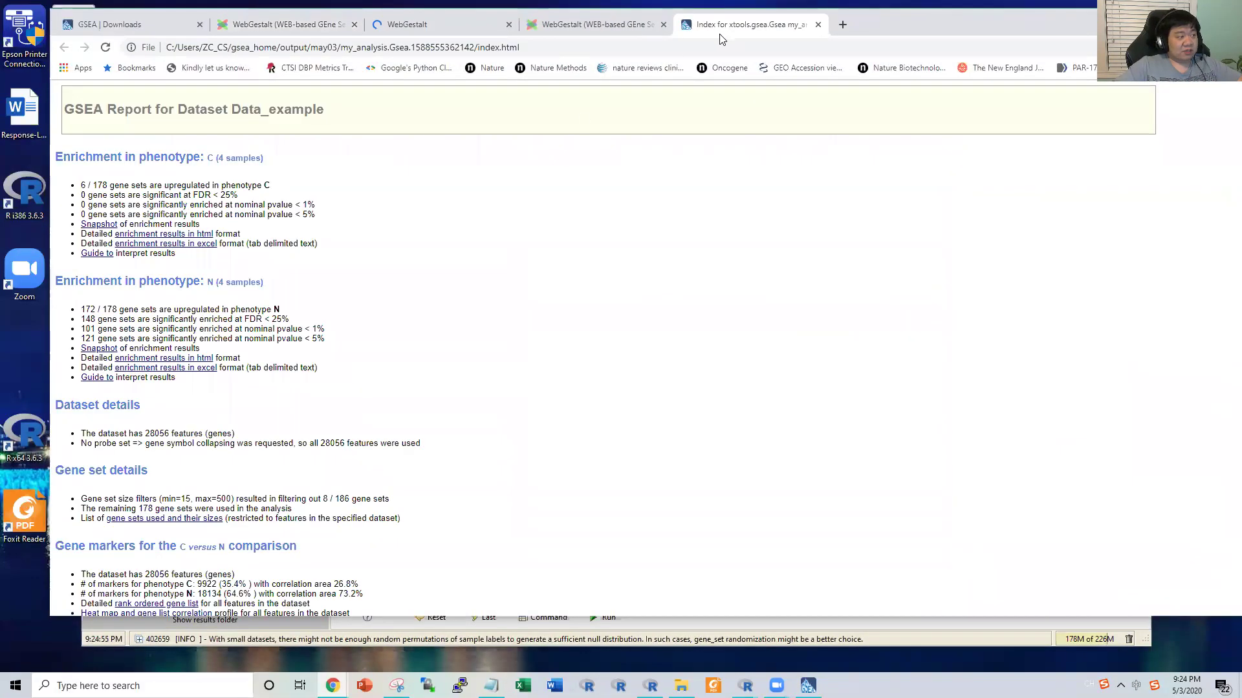
Step: Examine the enrichment summary for phenotype C, including the upregulated gene sets and the FDR < 25% significance line
{"action": "left_click_drag", "start_coordinate": [81, 186], "coordinate": [229, 183]}
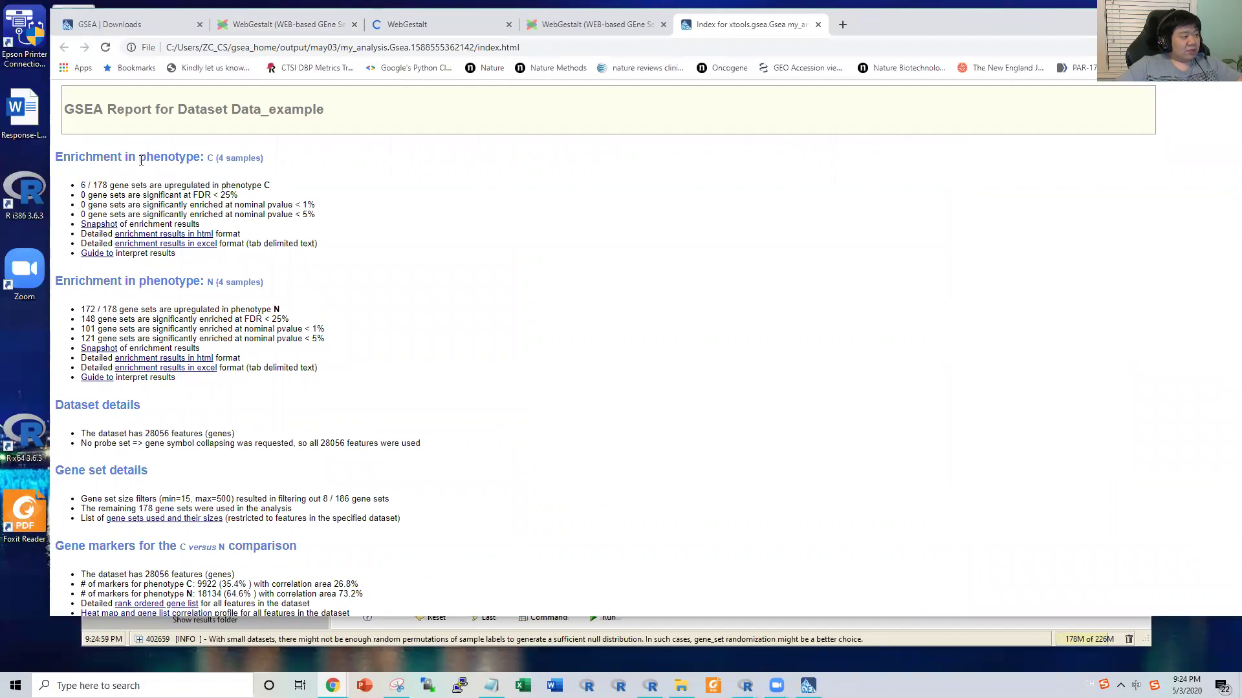
{"action": "double_click", "coordinate": [187, 154]}
{"action": "left_click_drag", "start_coordinate": [81, 186], "coordinate": [138, 186]}
{"action": "left_click", "coordinate": [110, 185]}
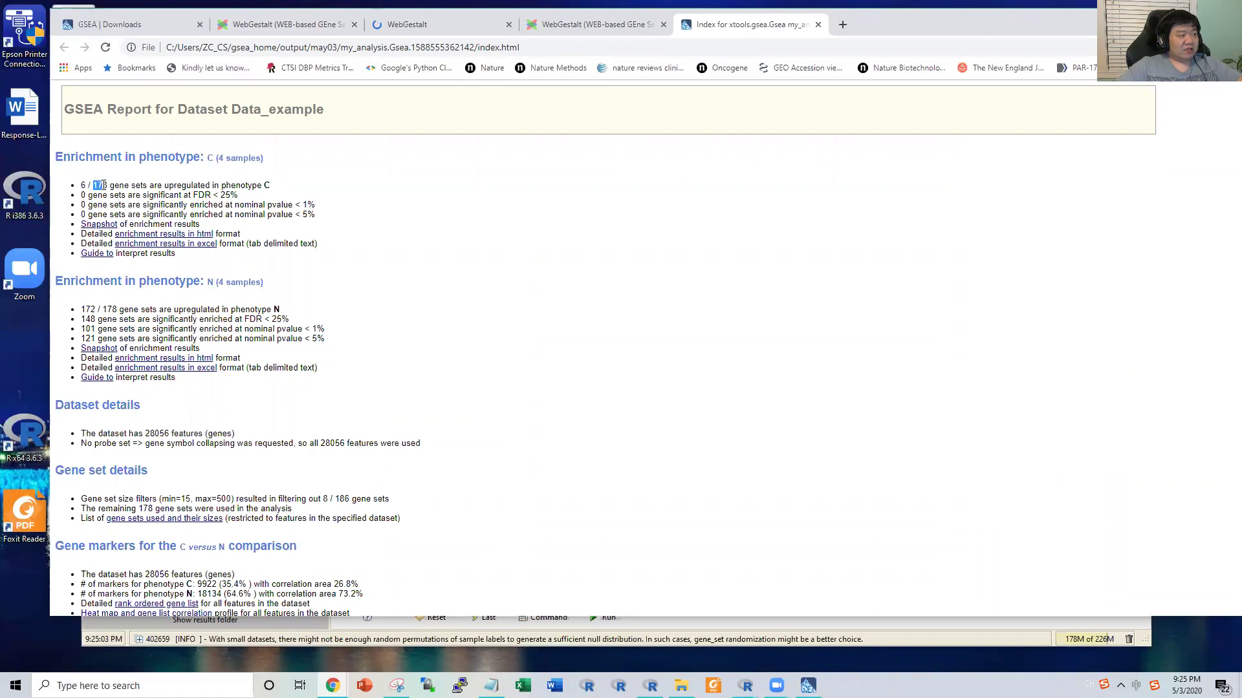
{"action": "double_click", "coordinate": [187, 186]}
{"action": "left_click", "coordinate": [291, 194]}
{"action": "left_click_drag", "start_coordinate": [272, 192], "coordinate": [144, 187]}
{"action": "triple_click", "coordinate": [132, 195]}
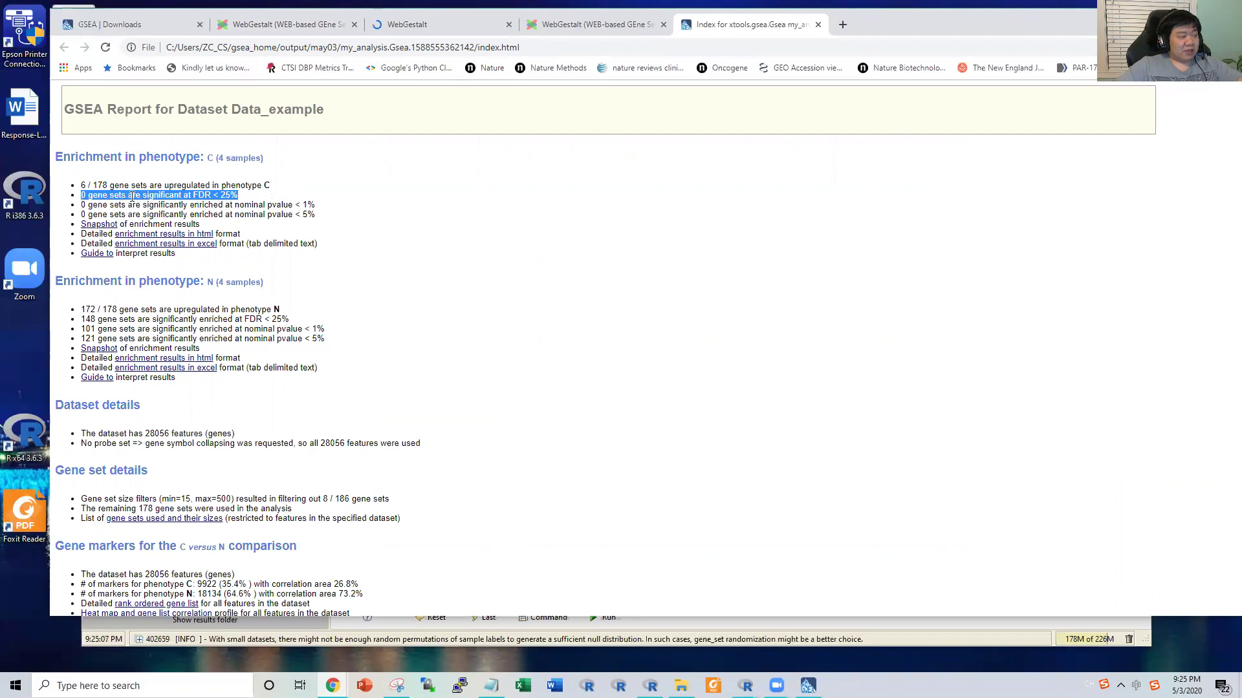
{"action": "left_click_drag", "start_coordinate": [231, 195], "coordinate": [188, 204]}
{"action": "double_click", "coordinate": [224, 195]}
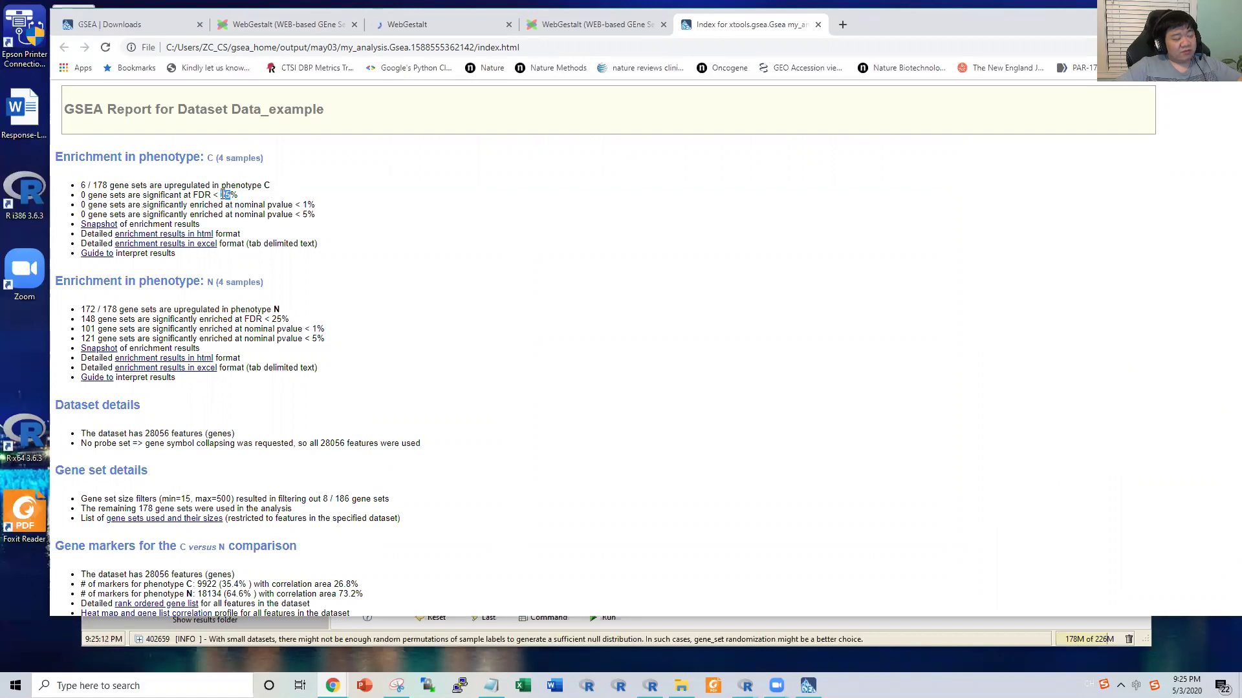
Step: Open the phenotype C snapshot of enrichment results and examine the KEGG_RIBOSOME plot, nominal p-value and FDR q-value
{"action": "left_click", "coordinate": [107, 224]}
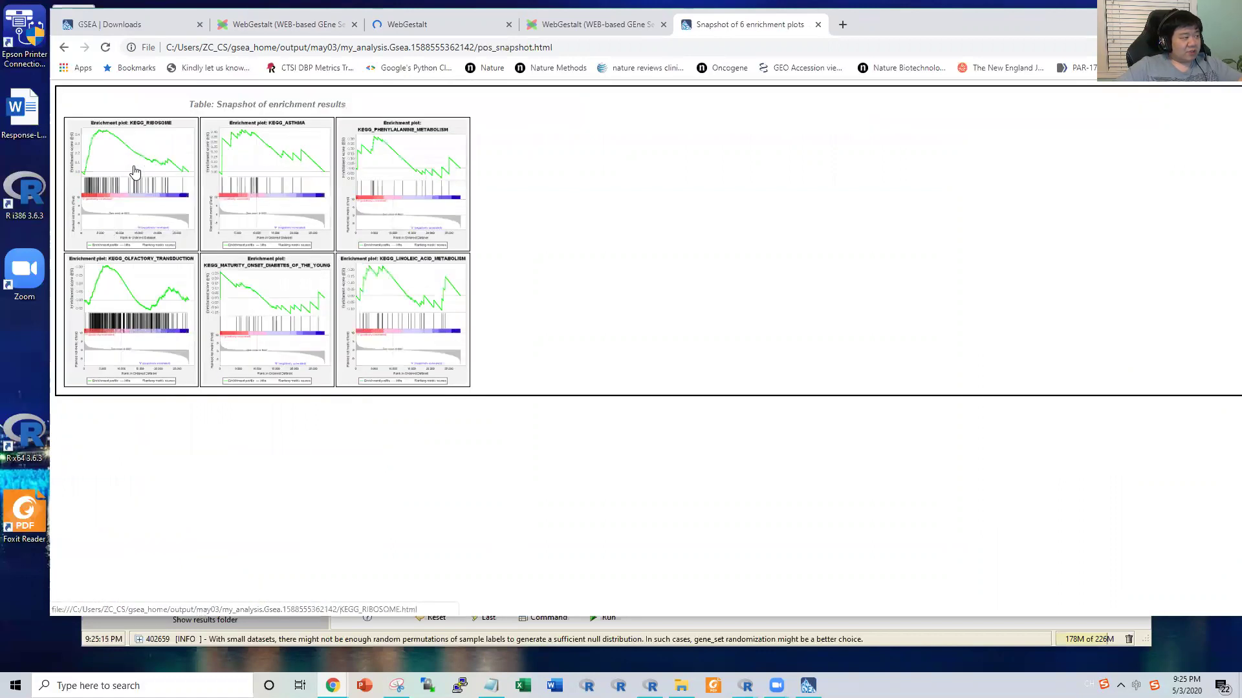
{"action": "left_click", "coordinate": [134, 172]}
{"action": "scroll", "coordinate": [610, 162], "scroll_direction": "down", "scroll_amount": 3}
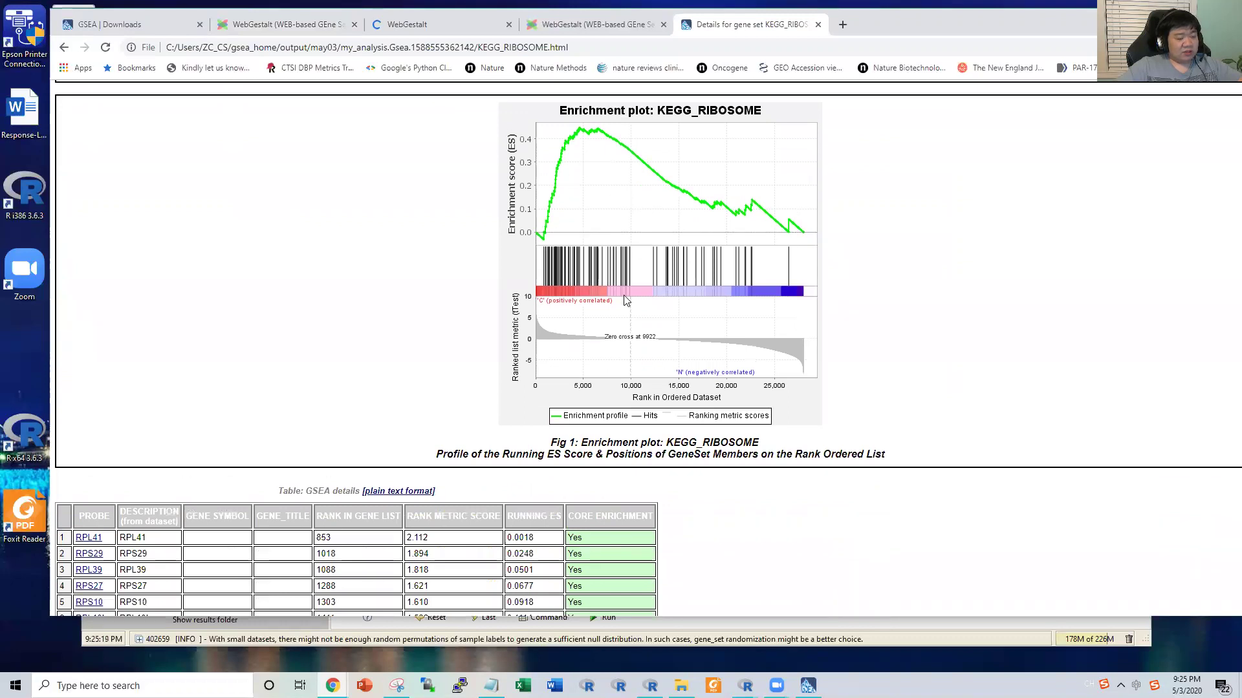
{"action": "scroll", "coordinate": [581, 275], "scroll_direction": "up", "scroll_amount": 2}
{"action": "scroll", "coordinate": [453, 272], "scroll_direction": "down", "scroll_amount": 6}
{"action": "scroll", "coordinate": [230, 265], "scroll_direction": "up", "scroll_amount": 7}
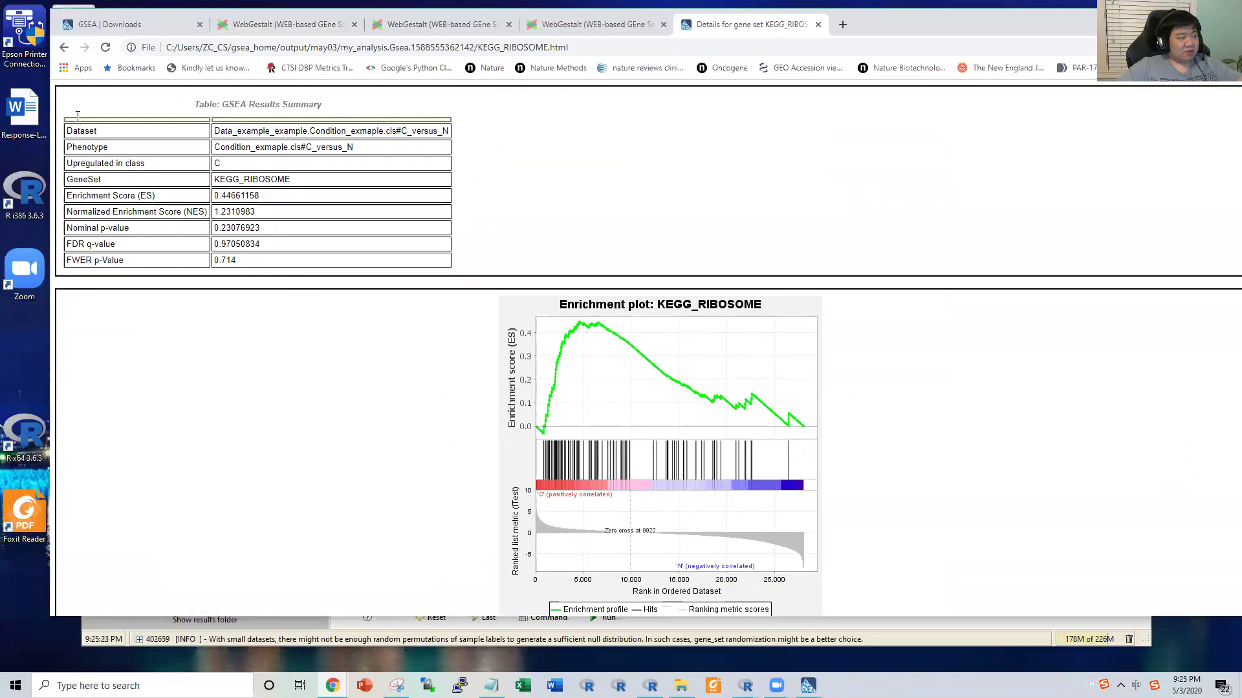
{"action": "double_click", "coordinate": [235, 245]}
{"action": "double_click", "coordinate": [236, 228]}
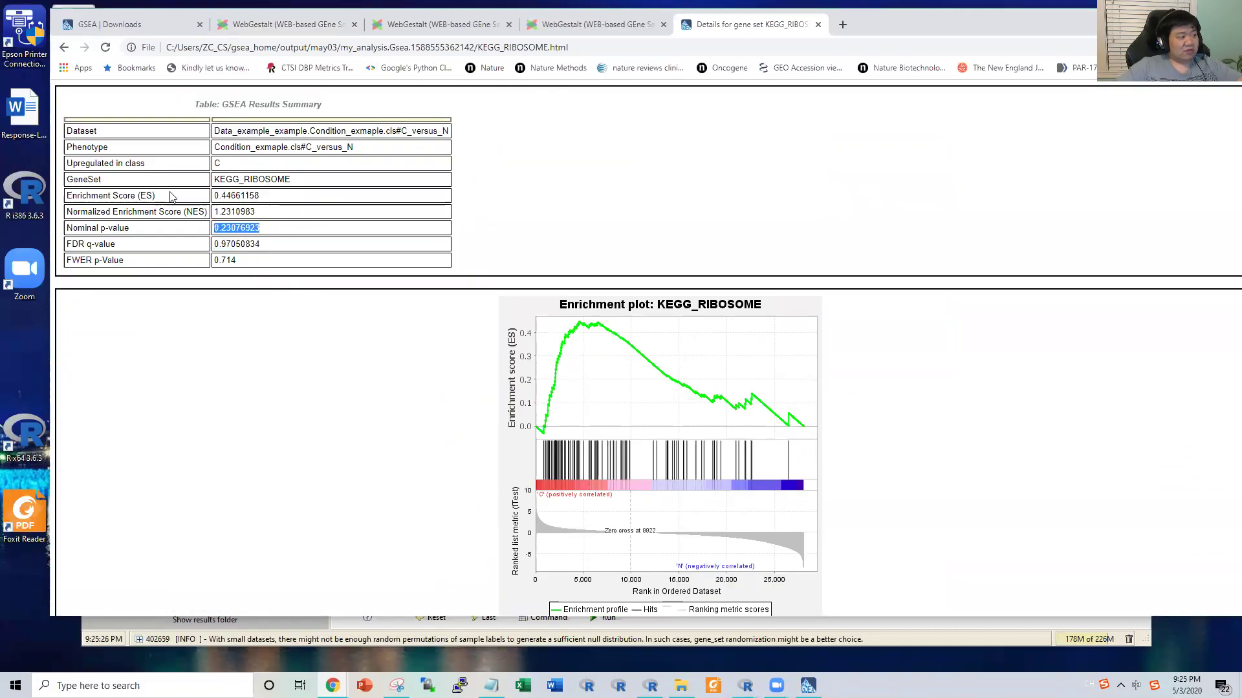
Step: View the KEGG_OLFACTORY_TRANSDUCTION details from the snapshot of enrichment plots, and return to the snapshot
{"action": "left_click", "coordinate": [62, 47]}
{"action": "left_click", "coordinate": [424, 219]}
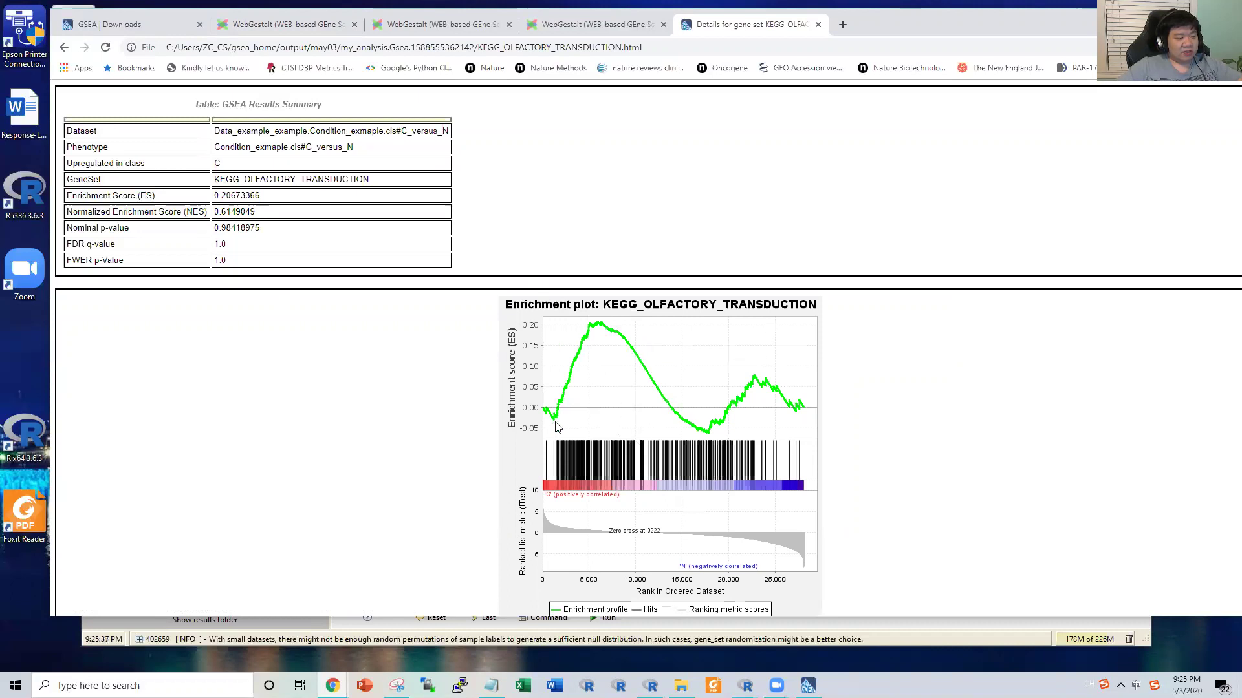
{"action": "left_click", "coordinate": [58, 49]}
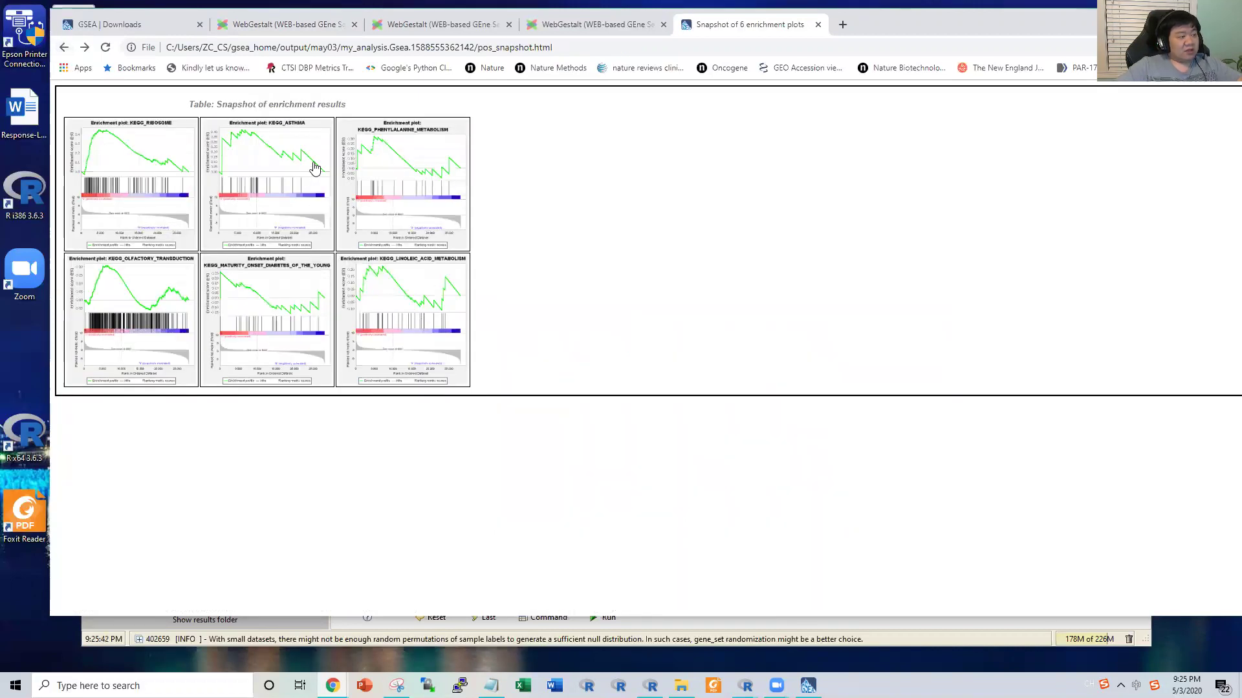
Step: Examine the KEGG_MATURITY_ONSET_DIABETES_OF_THE_YOUNG gene table and enrichment plot, and return to the main GSEA report
{"action": "left_click", "coordinate": [292, 295]}
{"action": "scroll", "coordinate": [722, 364], "scroll_direction": "down", "scroll_amount": 10}
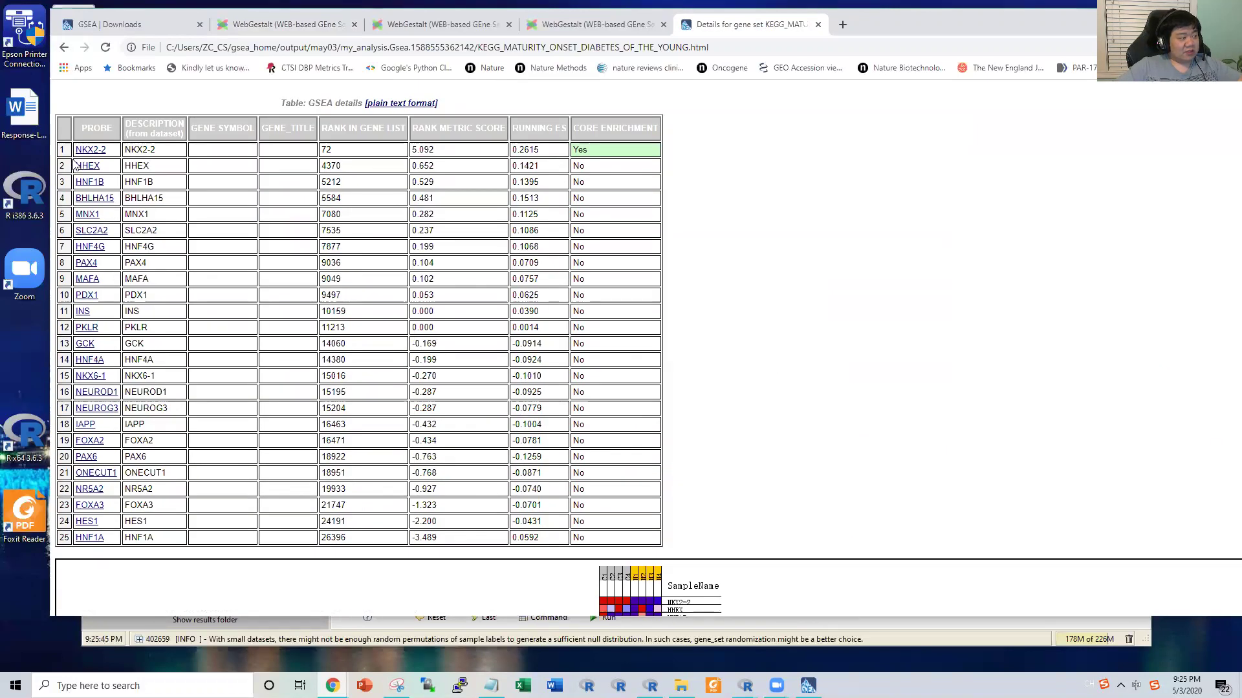
{"action": "scroll", "coordinate": [414, 488], "scroll_direction": "up", "scroll_amount": 1}
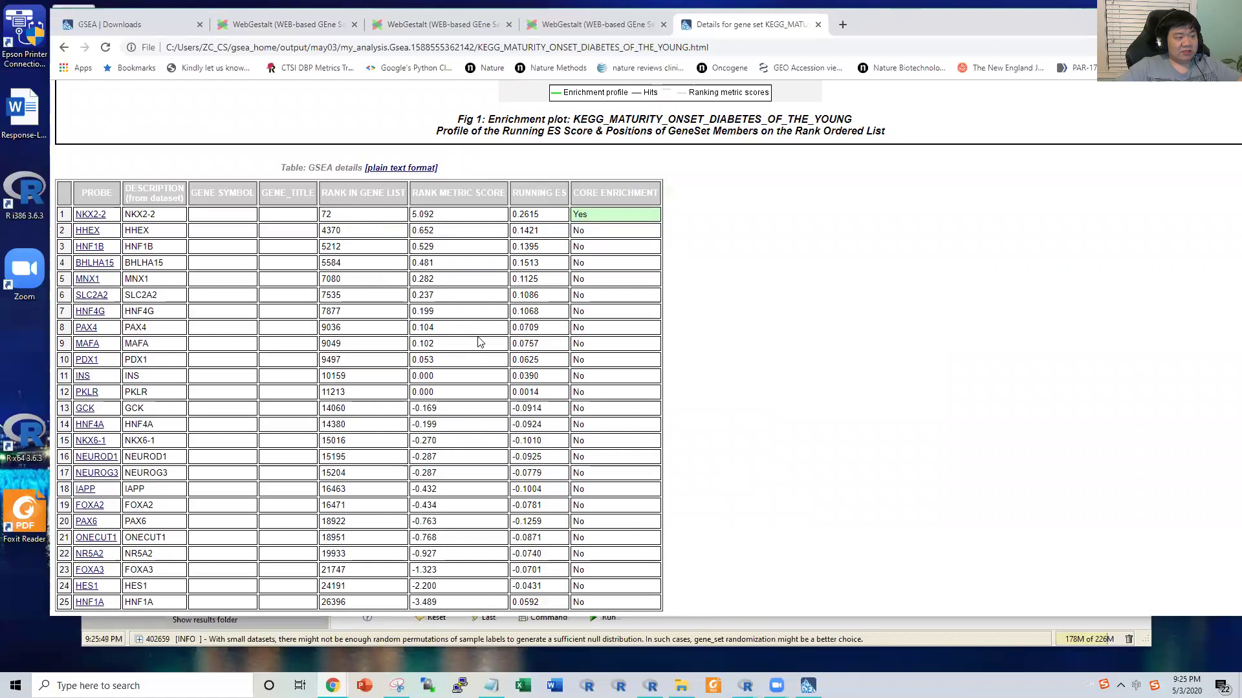
{"action": "scroll", "coordinate": [493, 181], "scroll_direction": "up", "scroll_amount": 6}
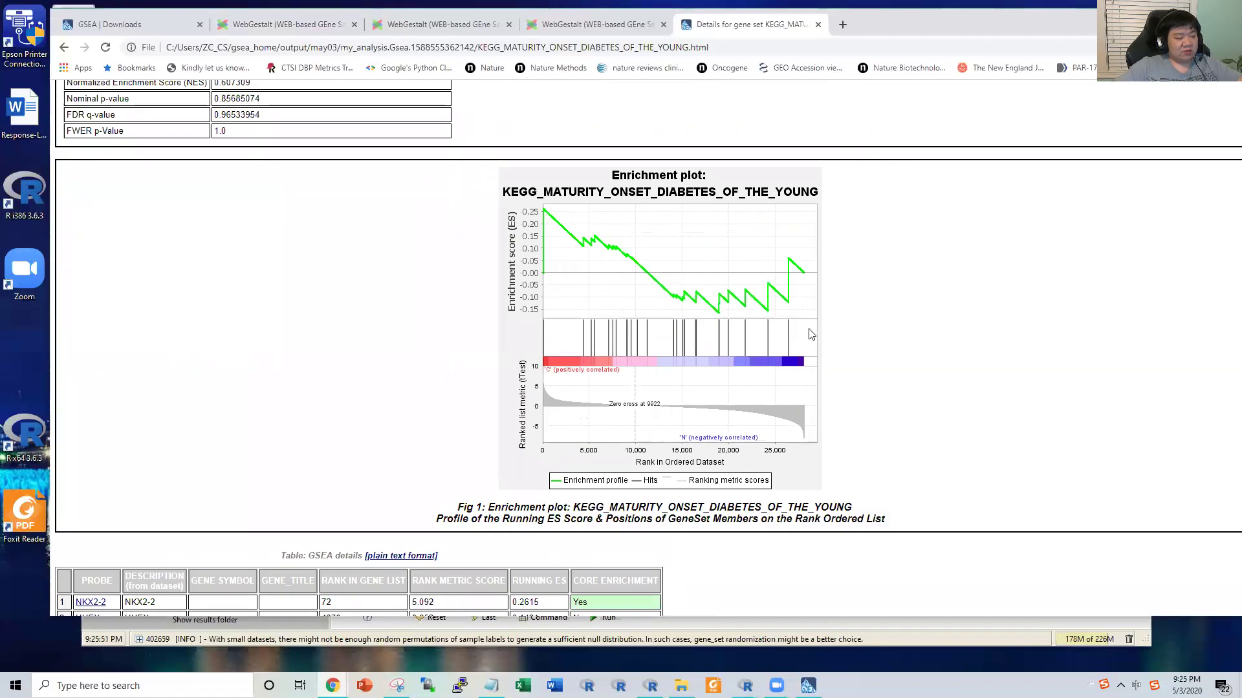
{"action": "left_click", "coordinate": [63, 47]}
{"action": "left_click", "coordinate": [64, 48]}
Step: Examine the enrichment summary for phenotype N, including its upregulated gene sets and the FDR and nominal p-value significance lines
{"action": "triple_click", "coordinate": [98, 288]}
{"action": "left_click", "coordinate": [151, 305]}
{"action": "scroll", "coordinate": [157, 188], "scroll_direction": "down", "scroll_amount": 2}
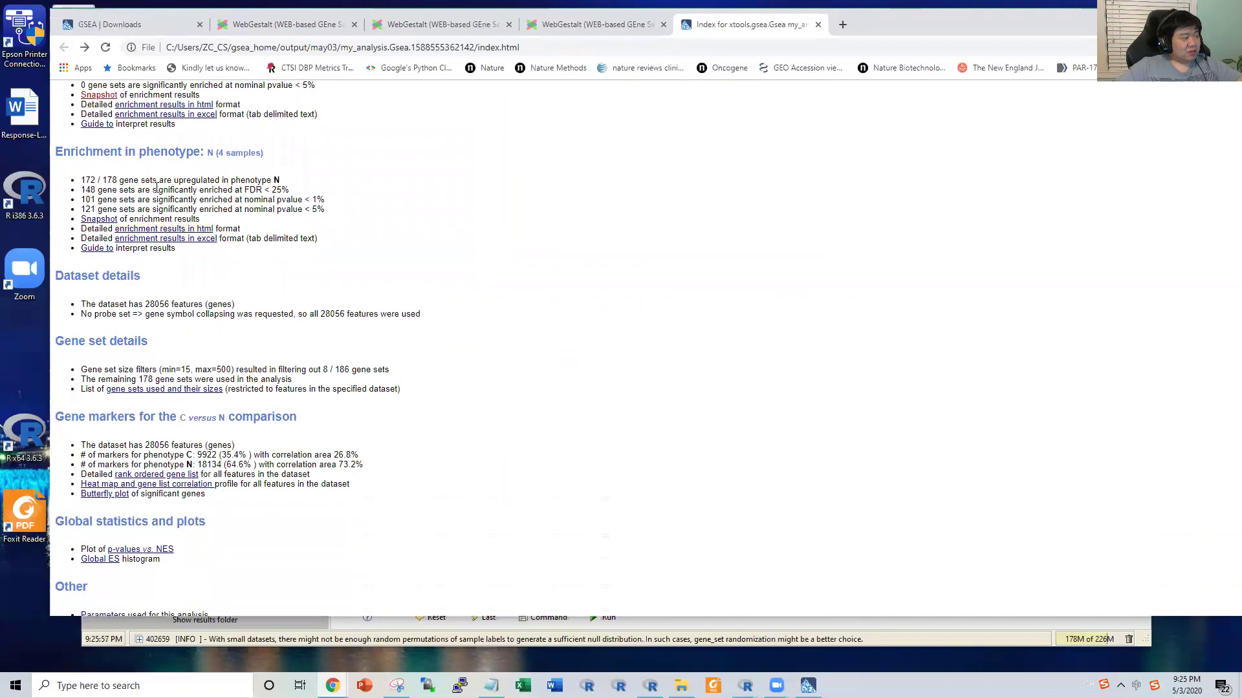
{"action": "triple_click", "coordinate": [99, 181]}
{"action": "left_click", "coordinate": [98, 181]}
{"action": "scroll", "coordinate": [107, 216], "scroll_direction": "up", "scroll_amount": 1}
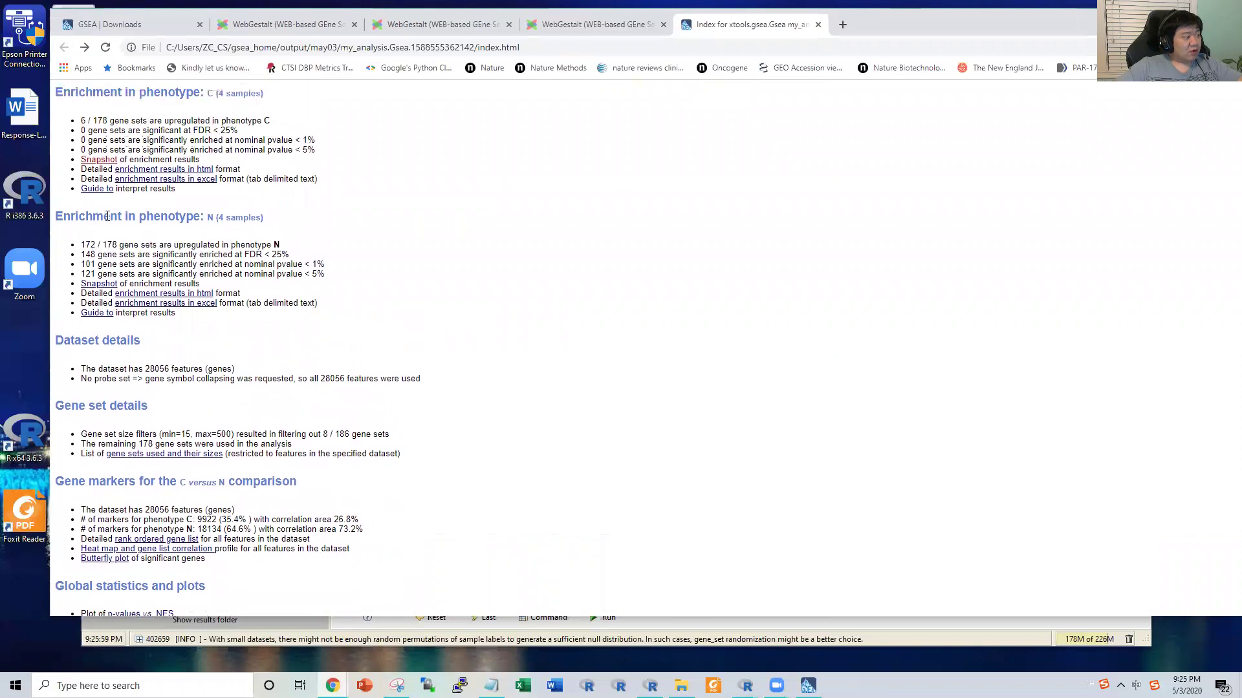
{"action": "double_click", "coordinate": [148, 244]}
{"action": "left_click", "coordinate": [147, 244]}
{"action": "triple_click", "coordinate": [258, 245]}
{"action": "left_click", "coordinate": [283, 249]}
{"action": "mouse_move", "coordinate": [282, 249]}
{"action": "left_mouse_down"}
{"action": "mouse_move", "coordinate": [81, 246]}
{"action": "mouse_move", "coordinate": [299, 248]}
{"action": "left_mouse_up"}
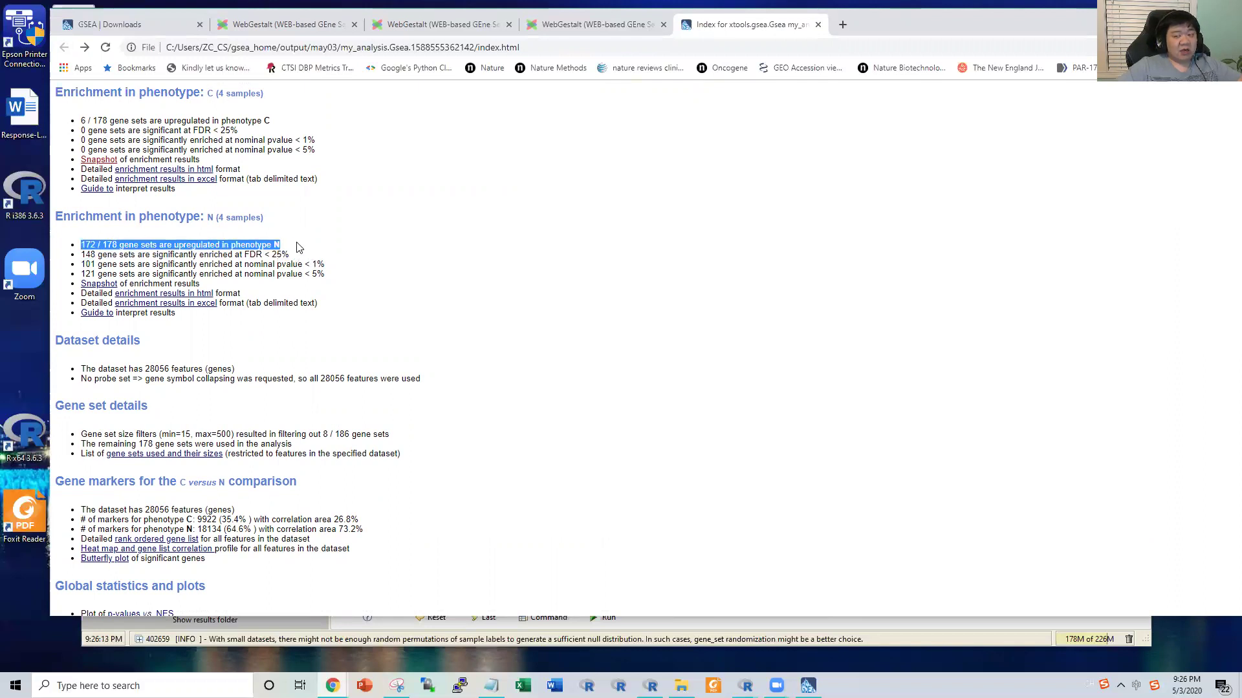
{"action": "left_click_drag", "start_coordinate": [296, 260], "coordinate": [354, 275]}
{"action": "left_click", "coordinate": [112, 220], "text": "shift"}
{"action": "left_click_drag", "start_coordinate": [112, 220], "coordinate": [105, 236]}
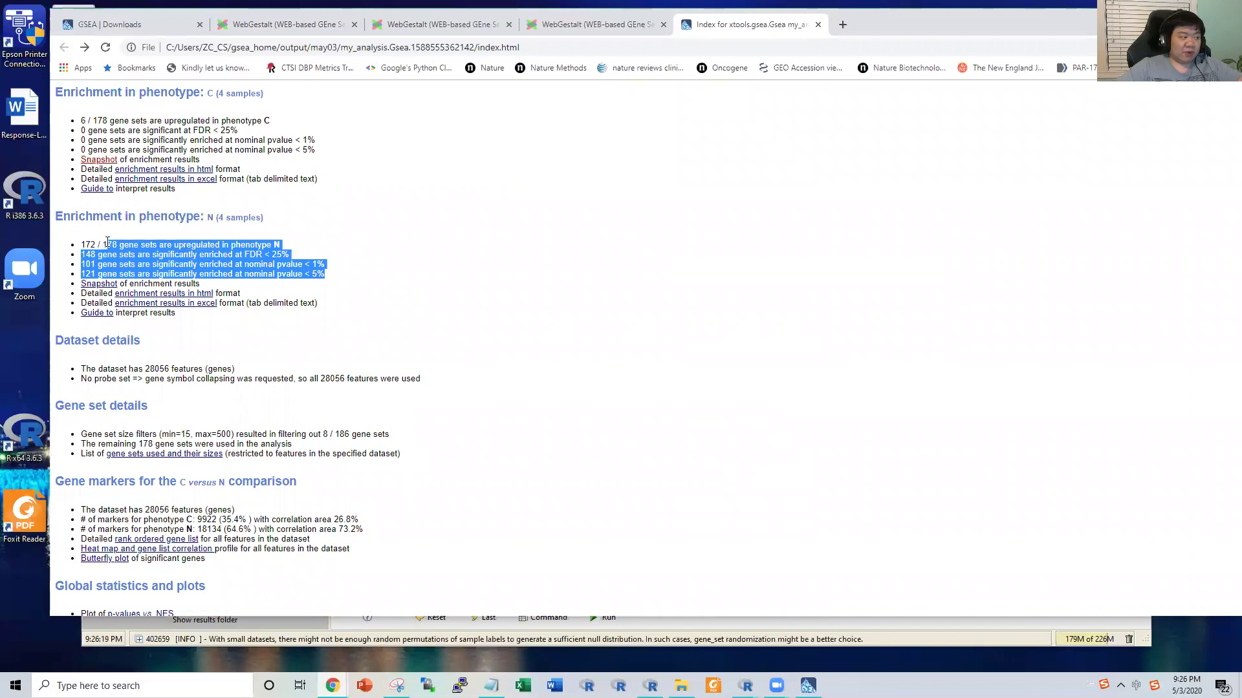
{"action": "triple_click", "coordinate": [126, 265]}
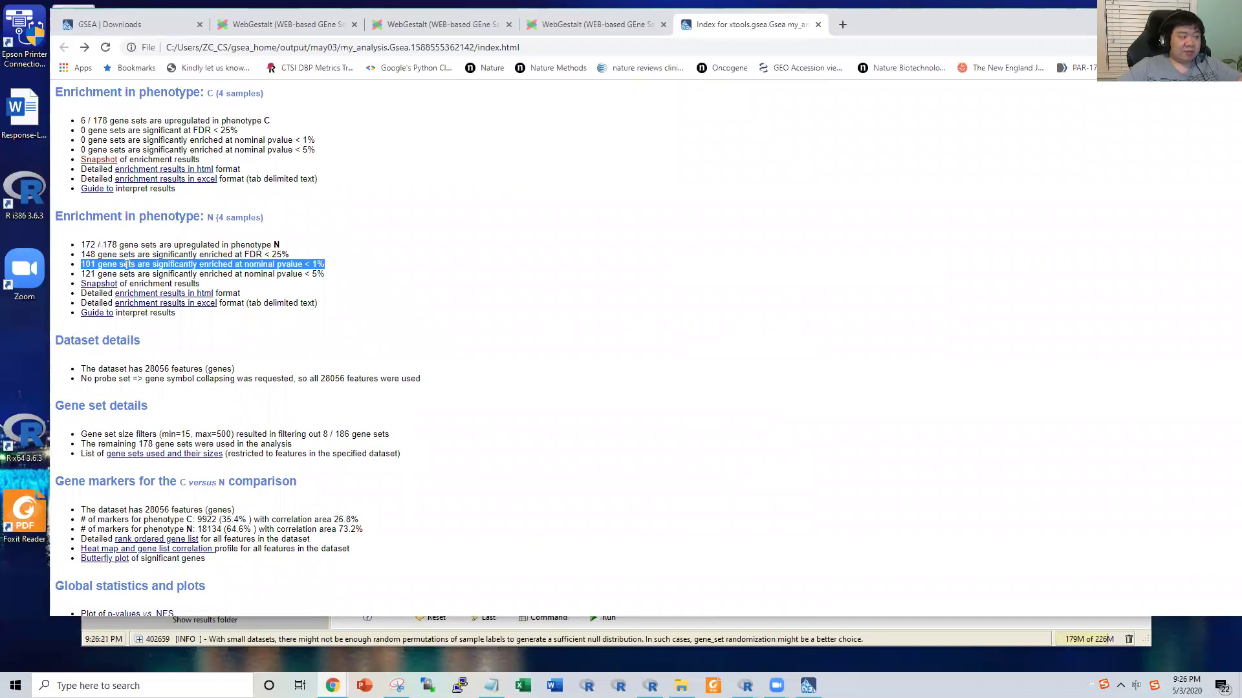
Step: Open the phenotype N snapshot of enrichment results and look through its enrichment plots
{"action": "left_click", "coordinate": [149, 274]}
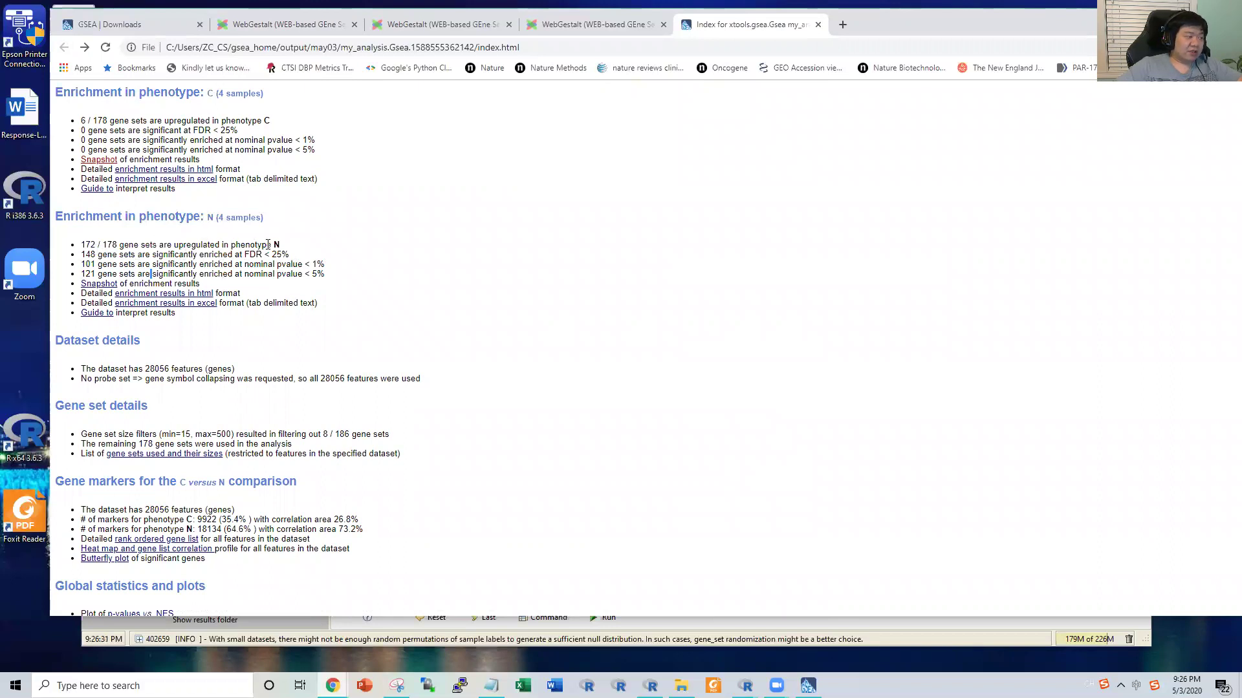
{"action": "left_click", "coordinate": [103, 286]}
{"action": "scroll", "coordinate": [375, 230], "scroll_direction": "down", "scroll_amount": 7}
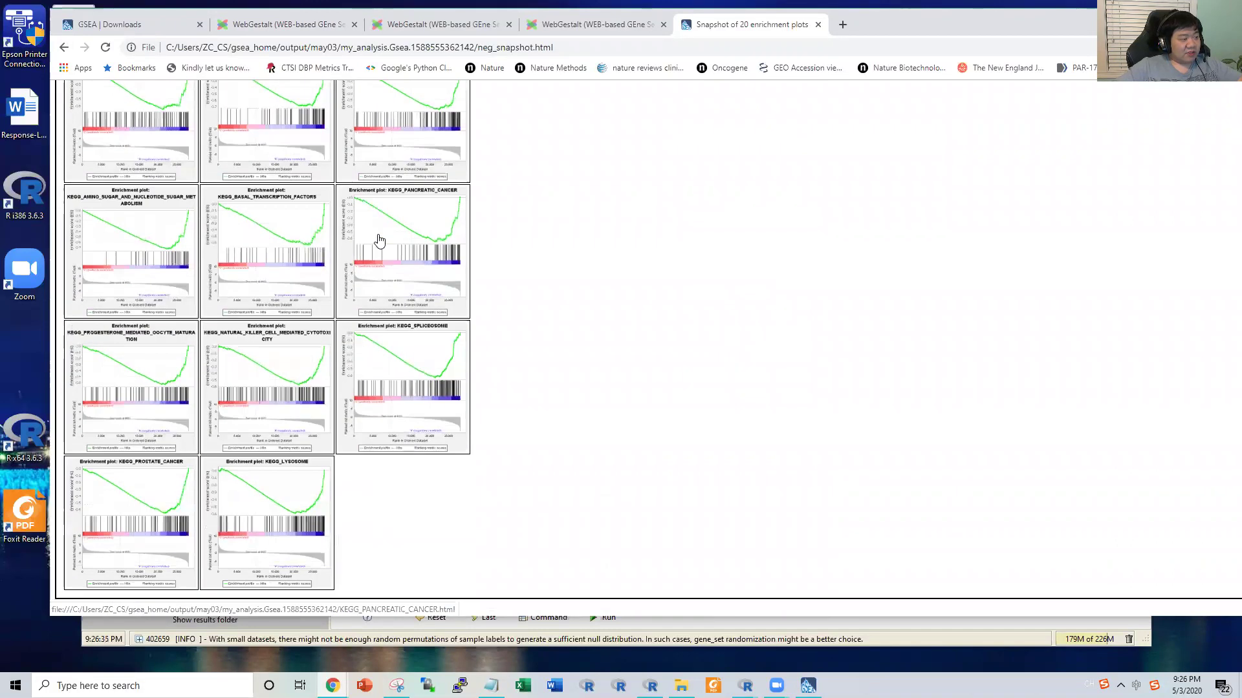
{"action": "scroll", "coordinate": [361, 306], "scroll_direction": "up", "scroll_amount": 7}
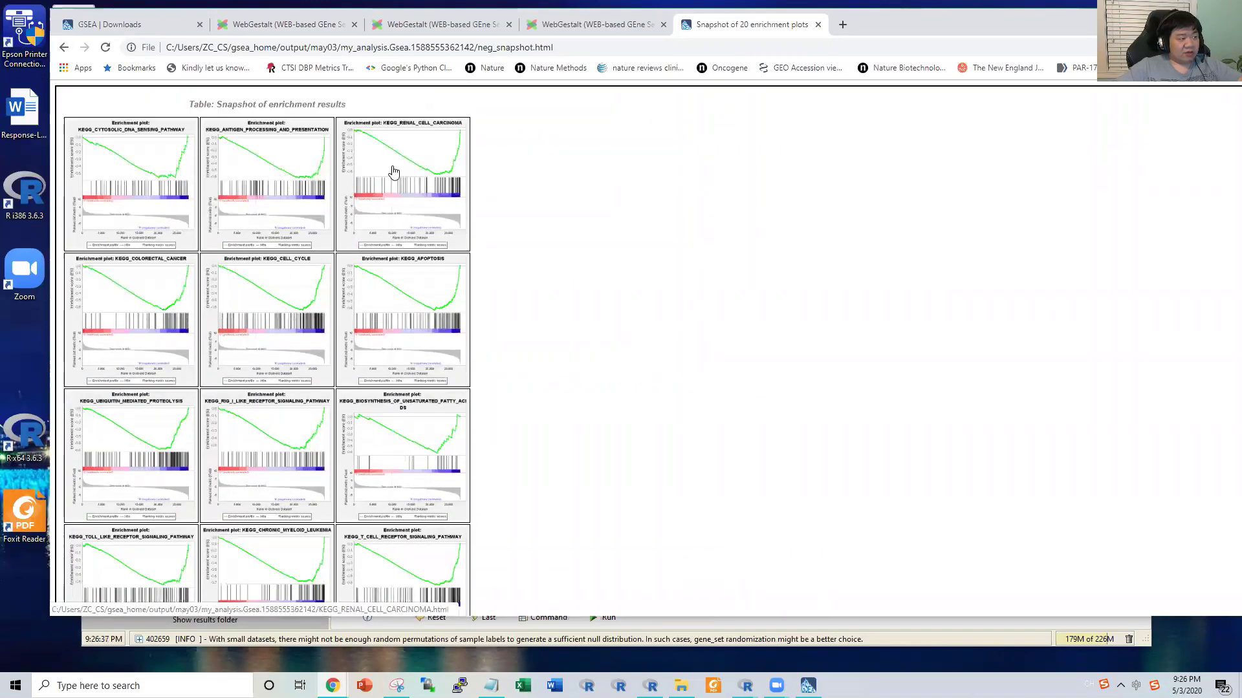
Step: Open the KEGG_RENAL_CELL_CARCINOMA details from the snapshot and examine the enrichment plot and the core enrichment genes in the table
{"action": "left_click", "coordinate": [442, 167]}
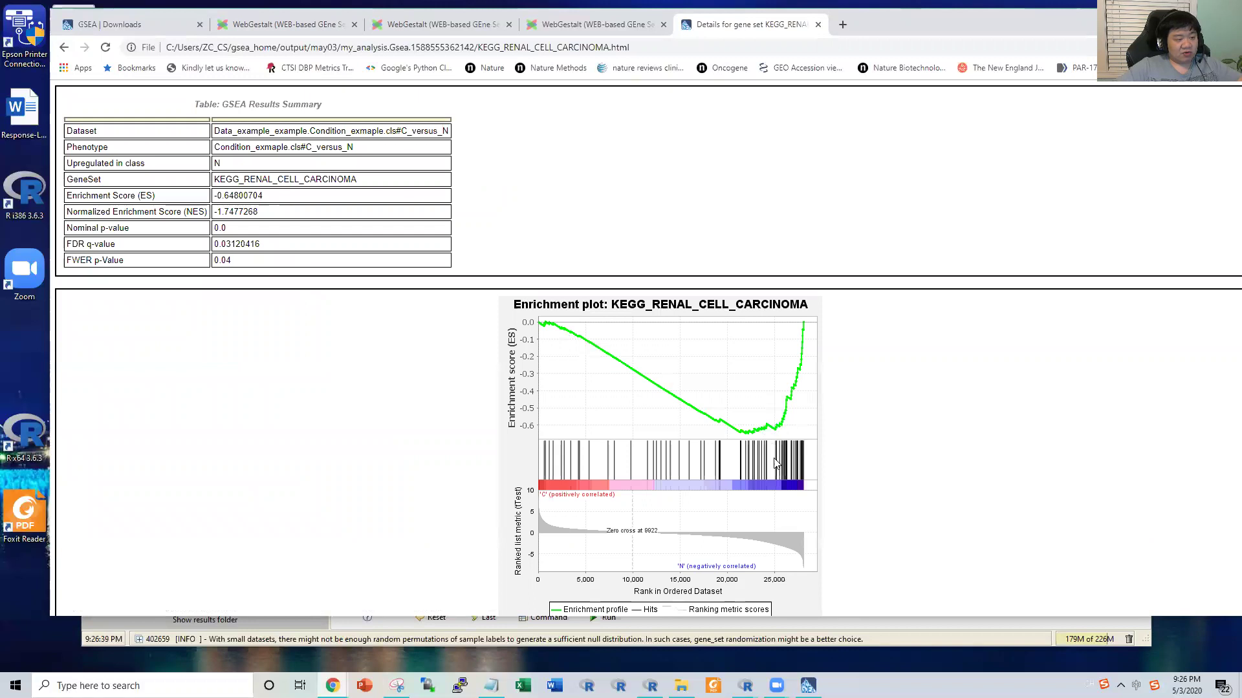
{"action": "scroll", "coordinate": [746, 399], "scroll_direction": "down", "scroll_amount": 15}
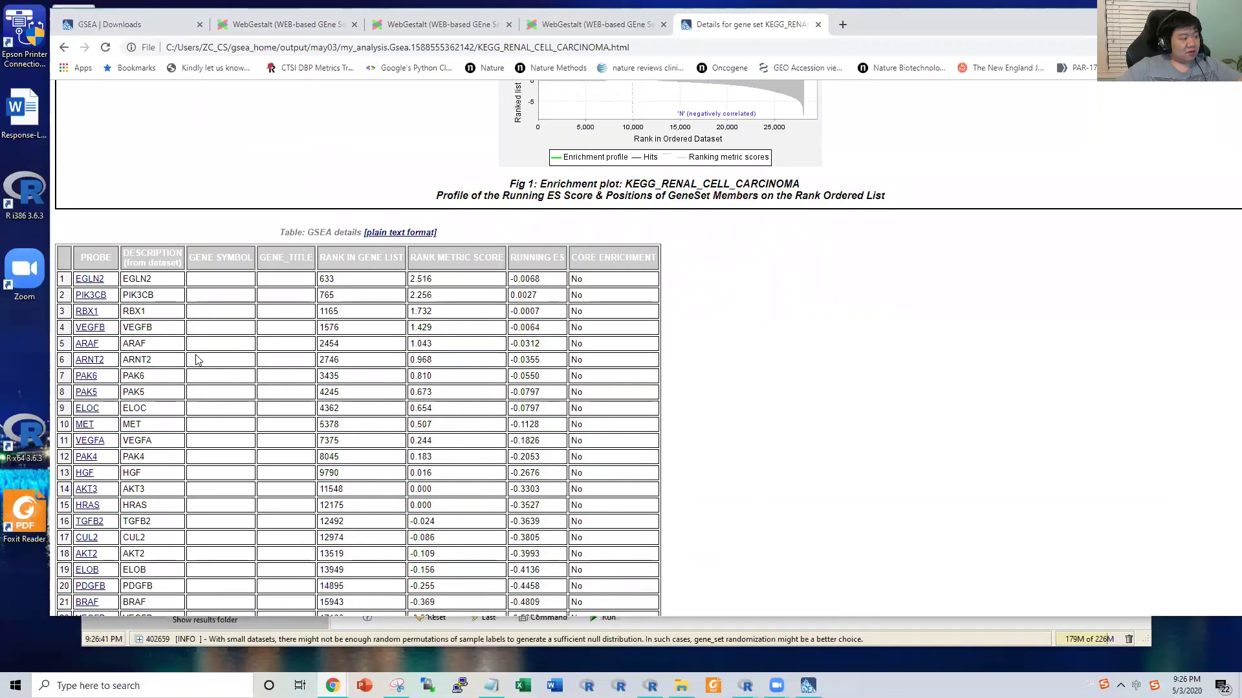
{"action": "scroll", "coordinate": [194, 355], "scroll_direction": "up", "scroll_amount": 5}
{"action": "scroll", "coordinate": [167, 278], "scroll_direction": "down", "scroll_amount": 2}
{"action": "scroll", "coordinate": [255, 263], "scroll_direction": "down", "scroll_amount": 15}
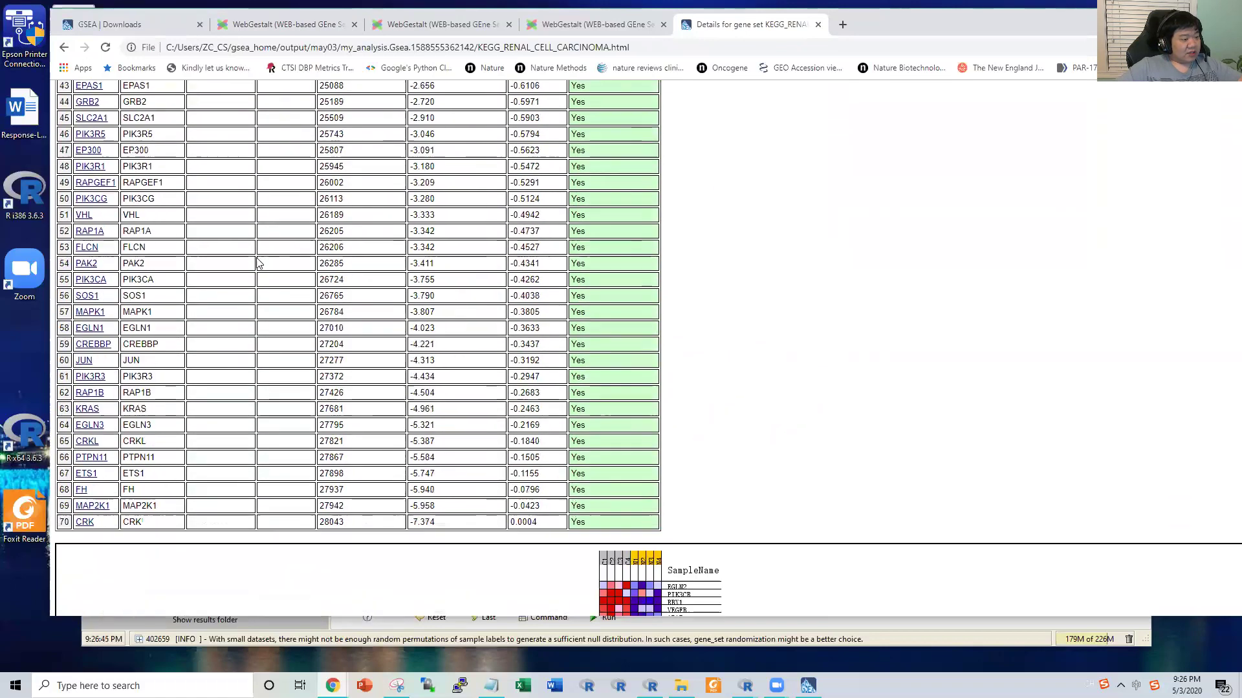
{"action": "scroll", "coordinate": [463, 353], "scroll_direction": "up", "scroll_amount": 8}
{"action": "scroll", "coordinate": [463, 353], "scroll_direction": "up", "scroll_amount": 10}
{"action": "scroll", "coordinate": [491, 362], "scroll_direction": "down", "scroll_amount": 14}
{"action": "scroll", "coordinate": [554, 406], "scroll_direction": "up", "scroll_amount": 18}
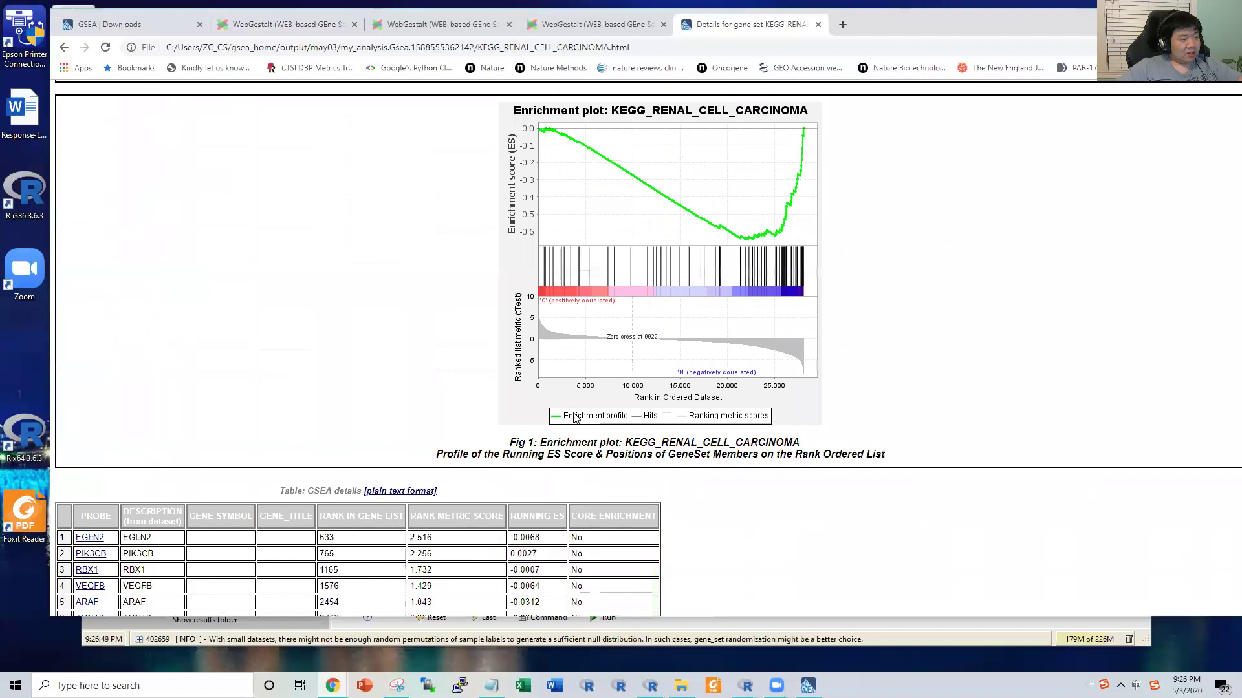
Step: Examine the KEGG_RENAL_CELL_CARCINOMA heat map and random ES distribution, and return to the main GSEA report
{"action": "scroll", "coordinate": [647, 291], "scroll_direction": "down", "scroll_amount": 18}
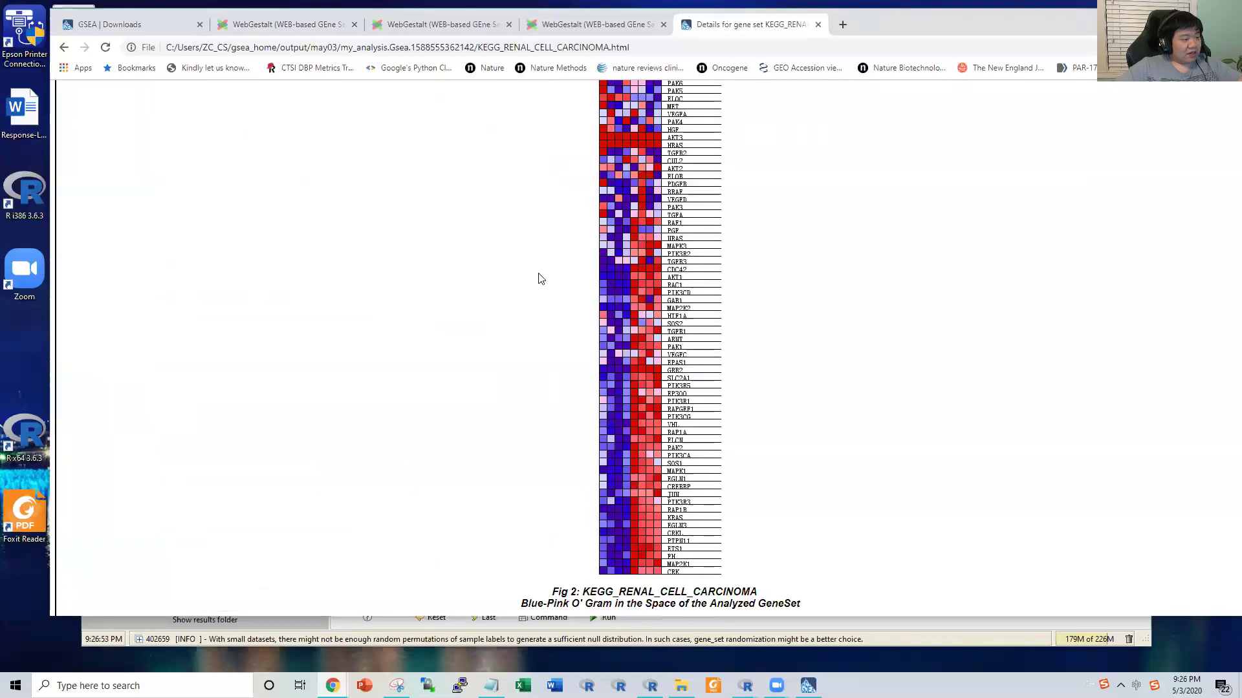
{"action": "scroll", "coordinate": [647, 298], "scroll_direction": "up", "scroll_amount": 4}
{"action": "scroll", "coordinate": [689, 319], "scroll_direction": "down", "scroll_amount": 3}
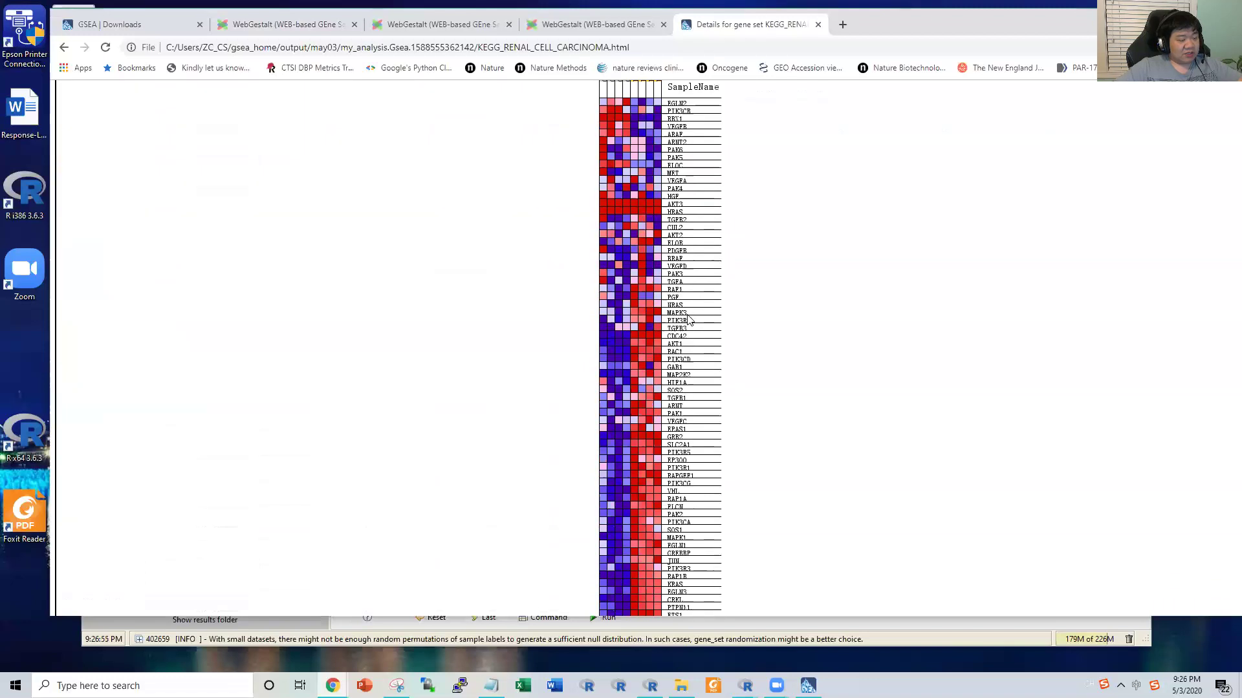
{"action": "scroll", "coordinate": [689, 319], "scroll_direction": "down", "scroll_amount": 7}
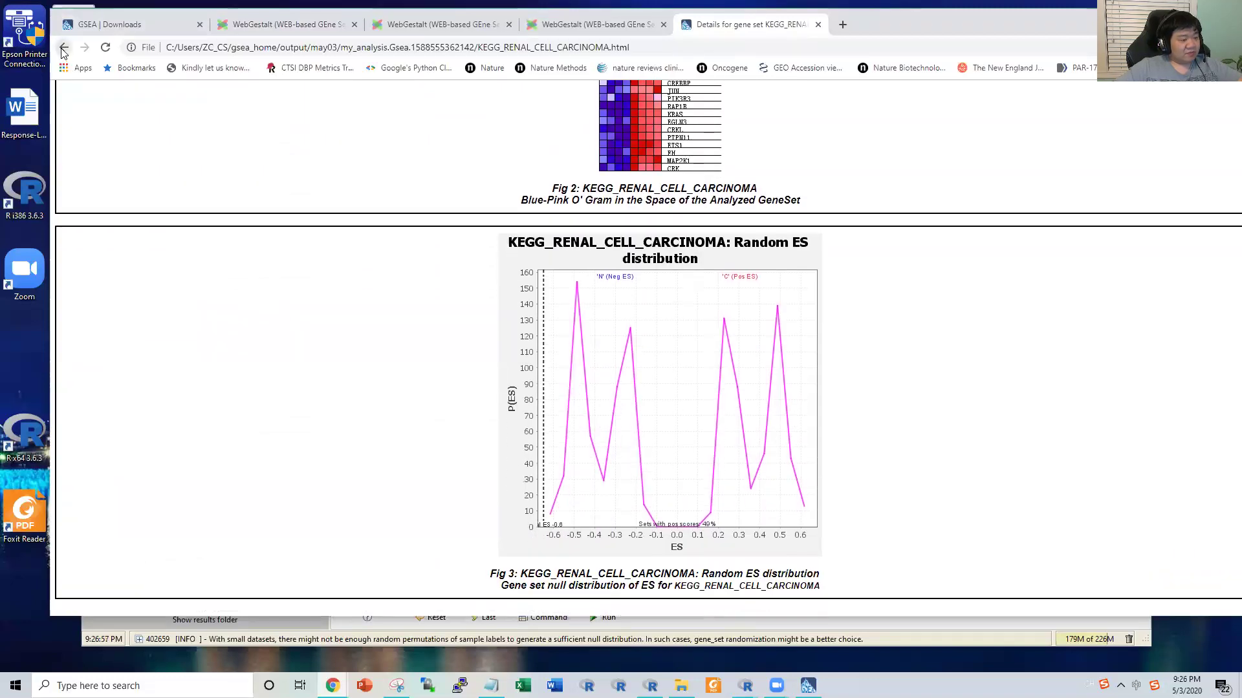
{"action": "left_click", "coordinate": [64, 48]}
{"action": "left_click", "coordinate": [63, 47]}
Step: Examine the gene set details and the gene markers section for the C versus N comparison in the report
{"action": "scroll", "coordinate": [174, 236], "scroll_direction": "down", "scroll_amount": 3}
{"action": "scroll", "coordinate": [174, 236], "scroll_direction": "down", "scroll_amount": 1}
{"action": "triple_click", "coordinate": [174, 211]}
{"action": "left_click", "coordinate": [455, 239]}
{"action": "left_click_drag", "start_coordinate": [381, 318], "coordinate": [111, 272]}
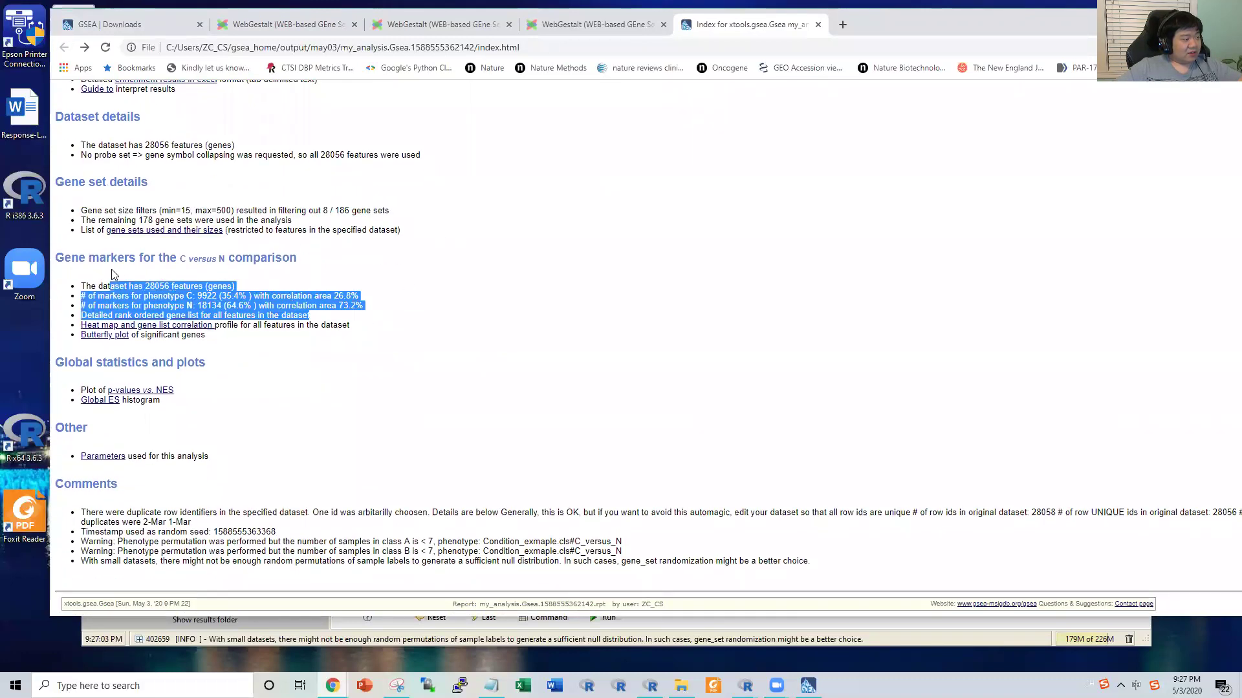
{"action": "left_click", "coordinate": [397, 333]}
{"action": "left_click_drag", "start_coordinate": [395, 336], "coordinate": [81, 285]}
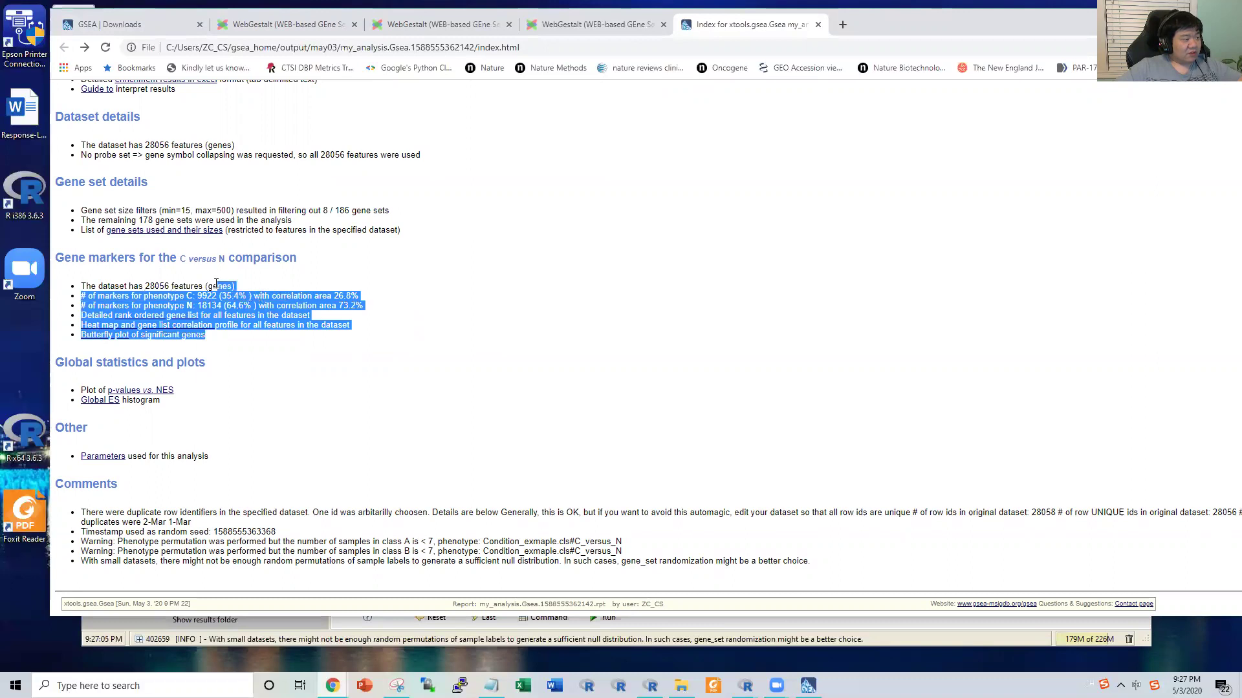
{"action": "left_click", "coordinate": [366, 306]}
Step: View the plot of p-values vs. NES and return to the GSEA report
{"action": "left_click", "coordinate": [148, 390]}
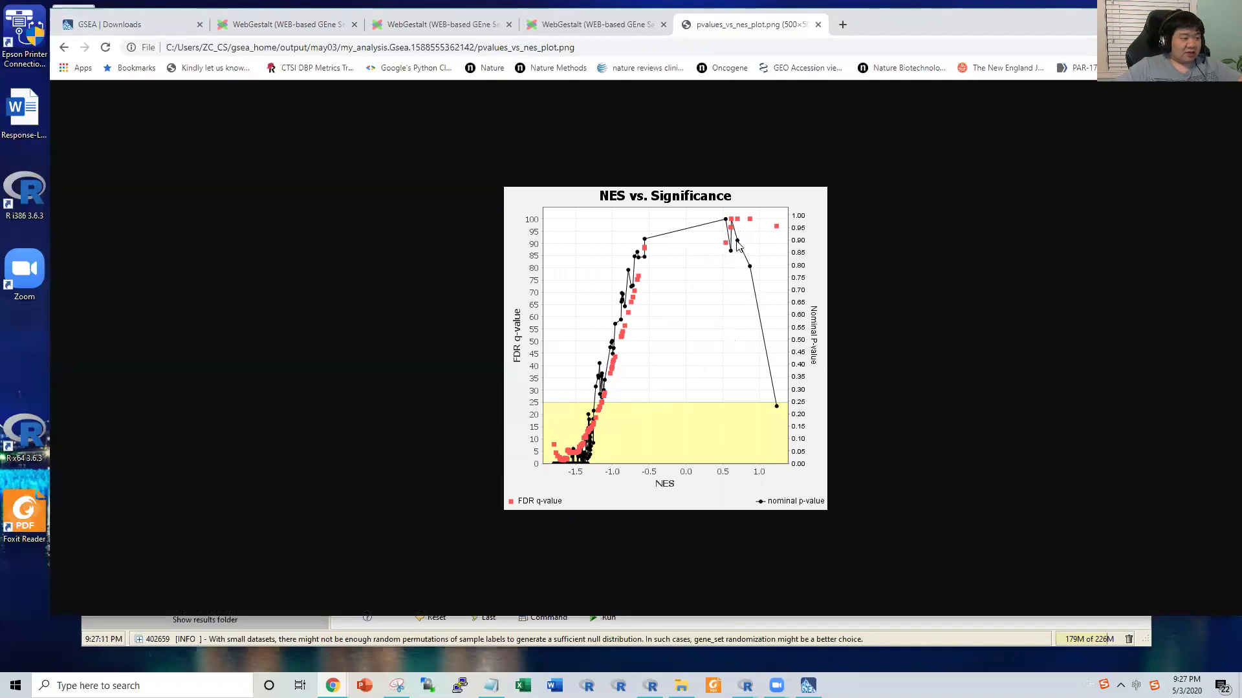
{"action": "left_click", "coordinate": [64, 47]}
{"action": "scroll", "coordinate": [310, 430], "scroll_direction": "up", "scroll_amount": 4}
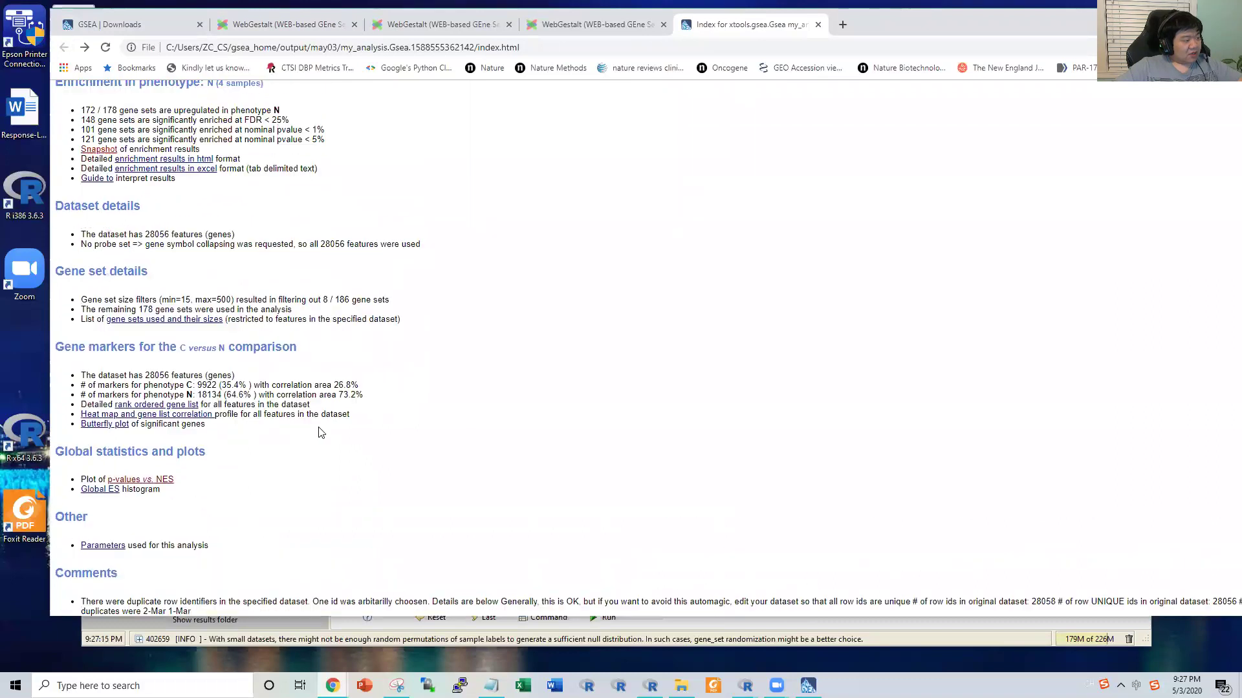
Step: View the Global ES histogram, and return to the GSEA report to look over its sections
{"action": "scroll", "coordinate": [314, 443], "scroll_direction": "down", "scroll_amount": 3}
{"action": "left_click", "coordinate": [100, 465]}
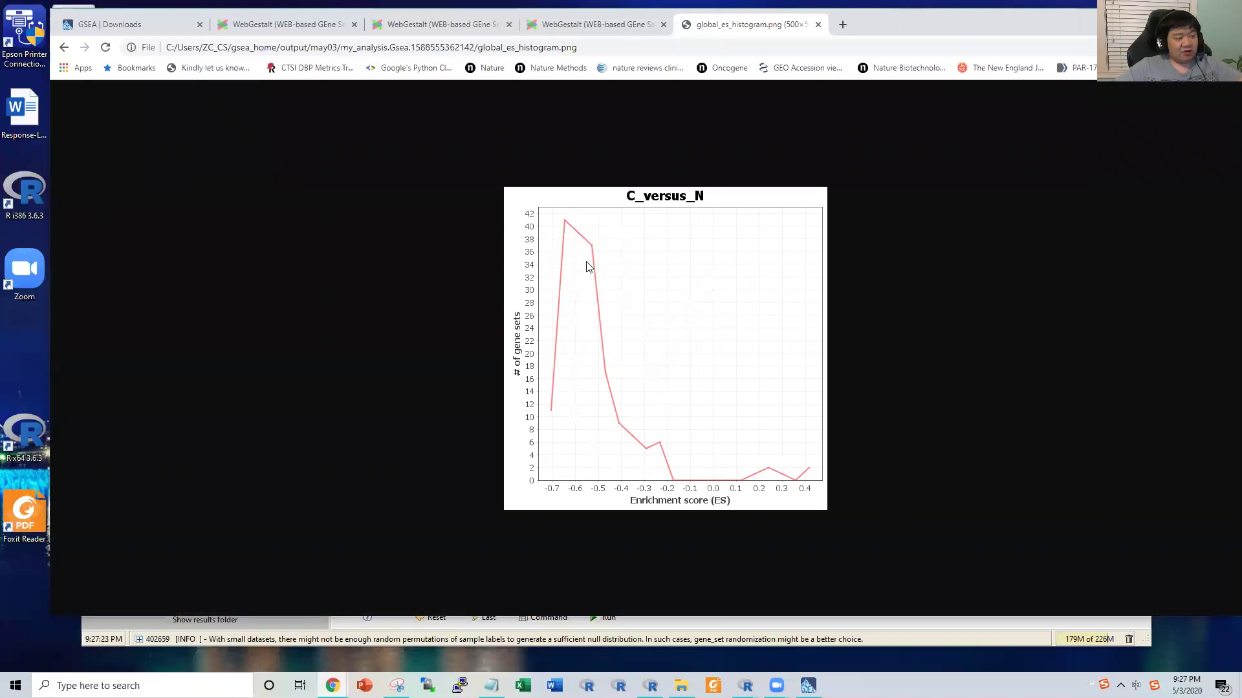
{"action": "left_click", "coordinate": [65, 51]}
{"action": "scroll", "coordinate": [582, 395], "scroll_direction": "up", "scroll_amount": 4}
{"action": "scroll", "coordinate": [546, 424], "scroll_direction": "down", "scroll_amount": 5}
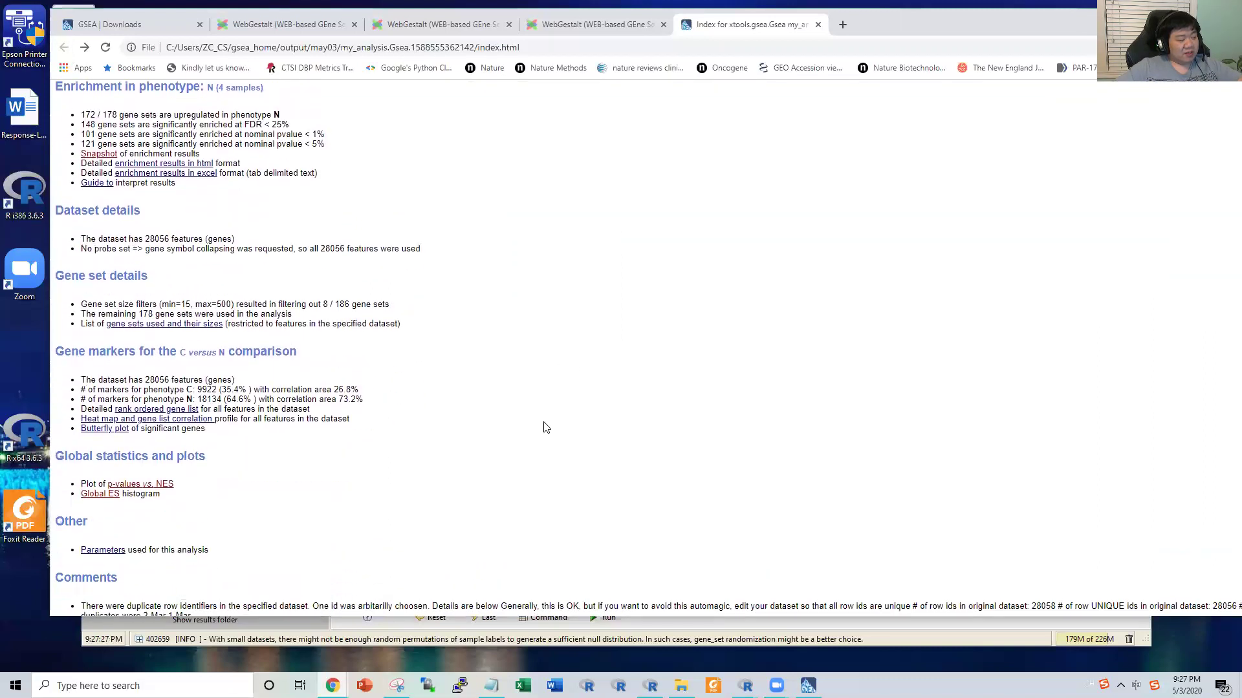
{"action": "scroll", "coordinate": [543, 416], "scroll_direction": "up", "scroll_amount": 6}
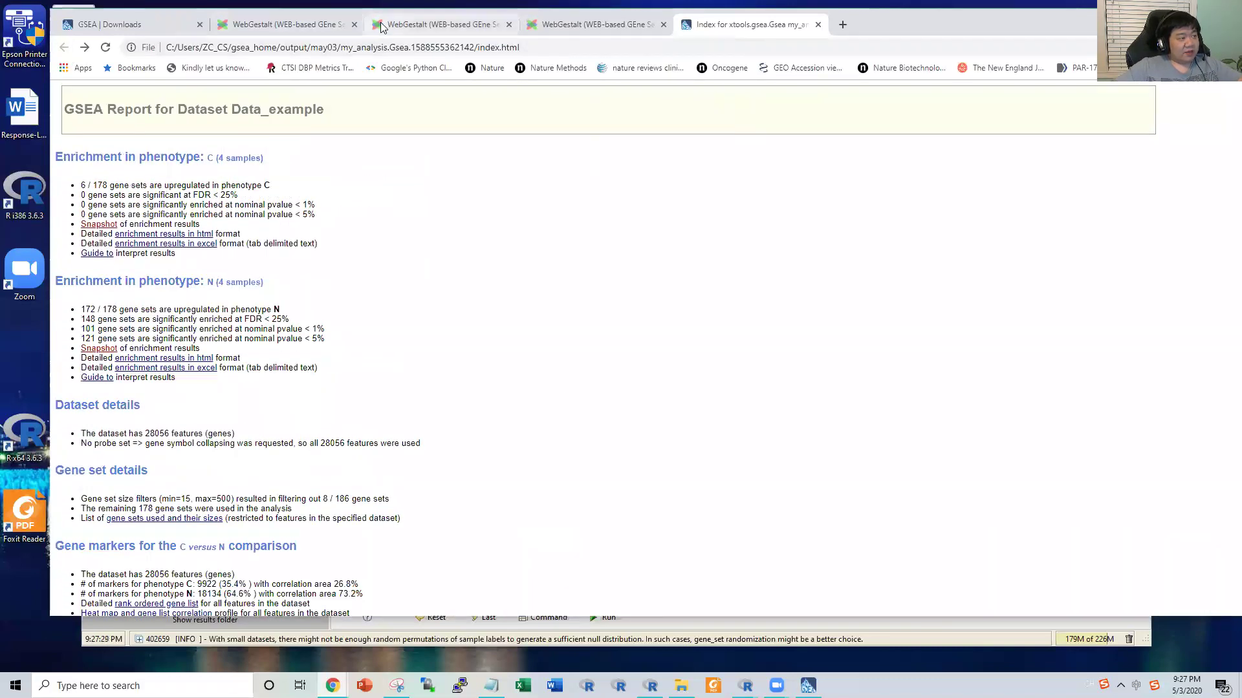
{"action": "scroll", "coordinate": [421, 317], "scroll_direction": "down", "scroll_amount": 5}
{"action": "scroll", "coordinate": [420, 353], "scroll_direction": "up", "scroll_amount": 5}
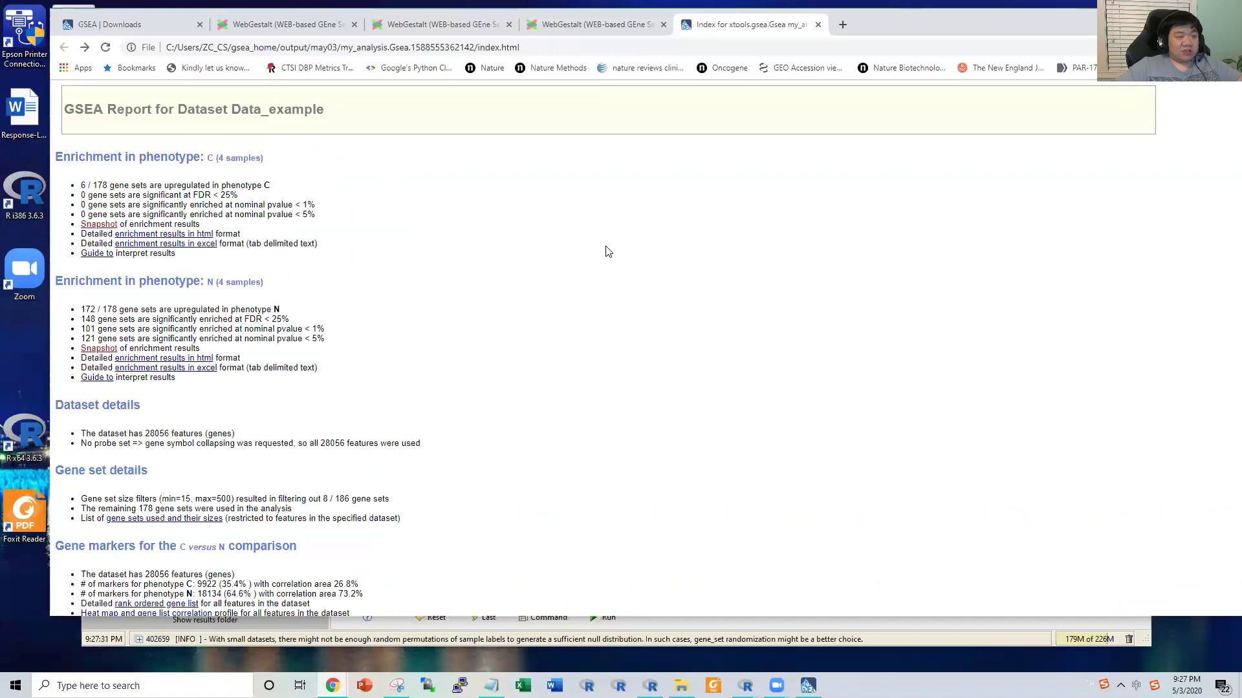
Step: Check the Run Gsea parameters, and switch to WebGestalt to compare its KEGG input form with the results page
{"action": "left_click", "coordinate": [729, 625]}
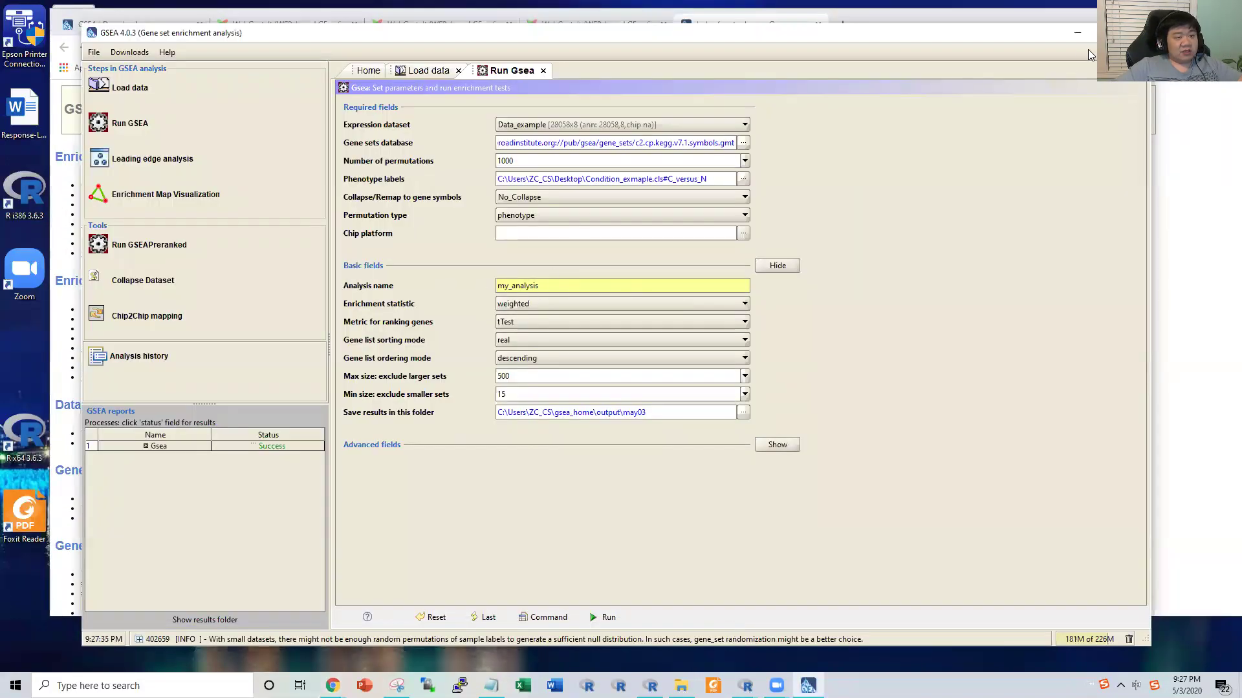
{"action": "left_click", "coordinate": [624, 11]}
{"action": "left_click", "coordinate": [405, 26]}
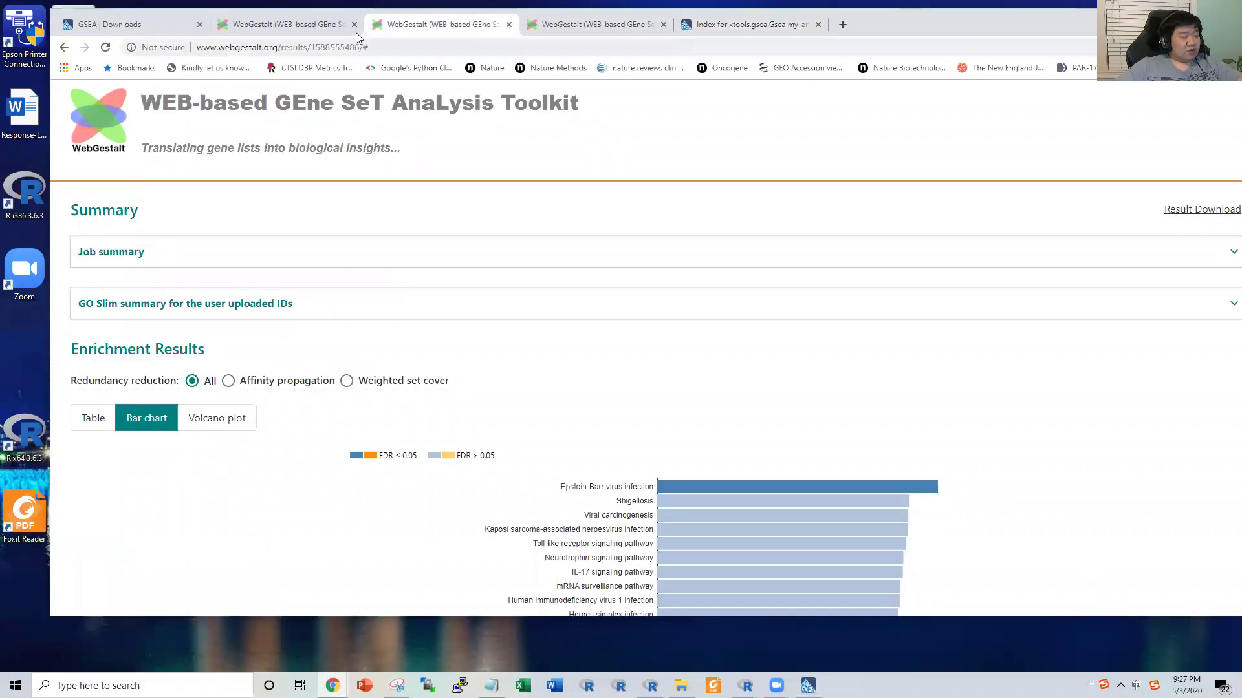
{"action": "left_click", "coordinate": [326, 26]}
{"action": "scroll", "coordinate": [323, 317], "scroll_direction": "down", "scroll_amount": 1}
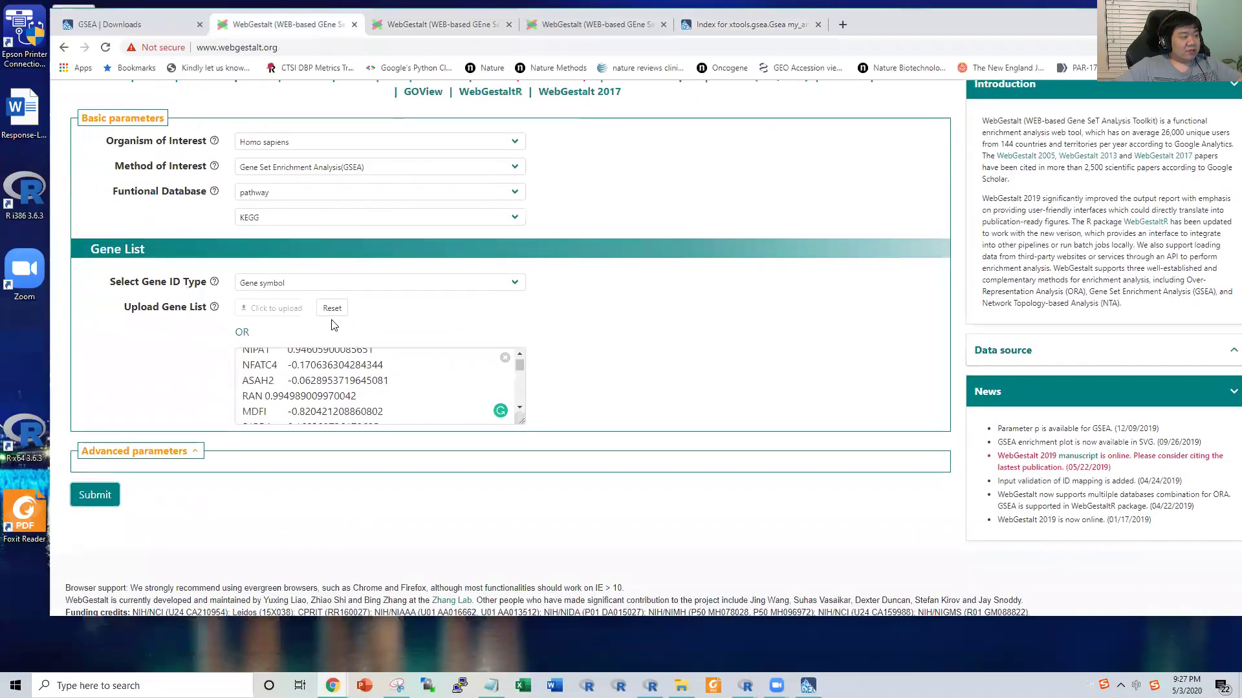
{"action": "scroll", "coordinate": [334, 325], "scroll_direction": "up", "scroll_amount": 2}
{"action": "left_click", "coordinate": [423, 26]}
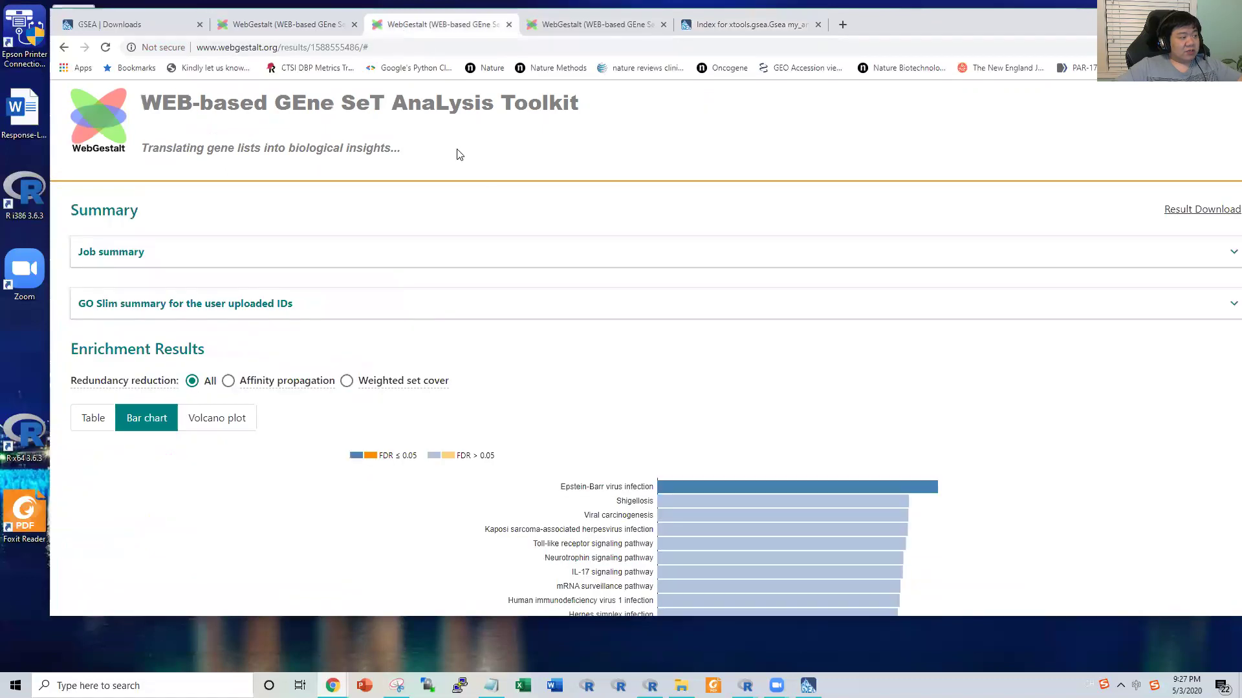
Step: Examine the WebGestalt enrichment bar chart, comparing normalized enrichment scores and FDR colors of the positively and negatively enriched pathways
{"action": "scroll", "coordinate": [569, 246], "scroll_direction": "down", "scroll_amount": 5}
{"action": "scroll", "coordinate": [363, 258], "scroll_direction": "up", "scroll_amount": 5}
{"action": "scroll", "coordinate": [387, 278], "scroll_direction": "down", "scroll_amount": 1}
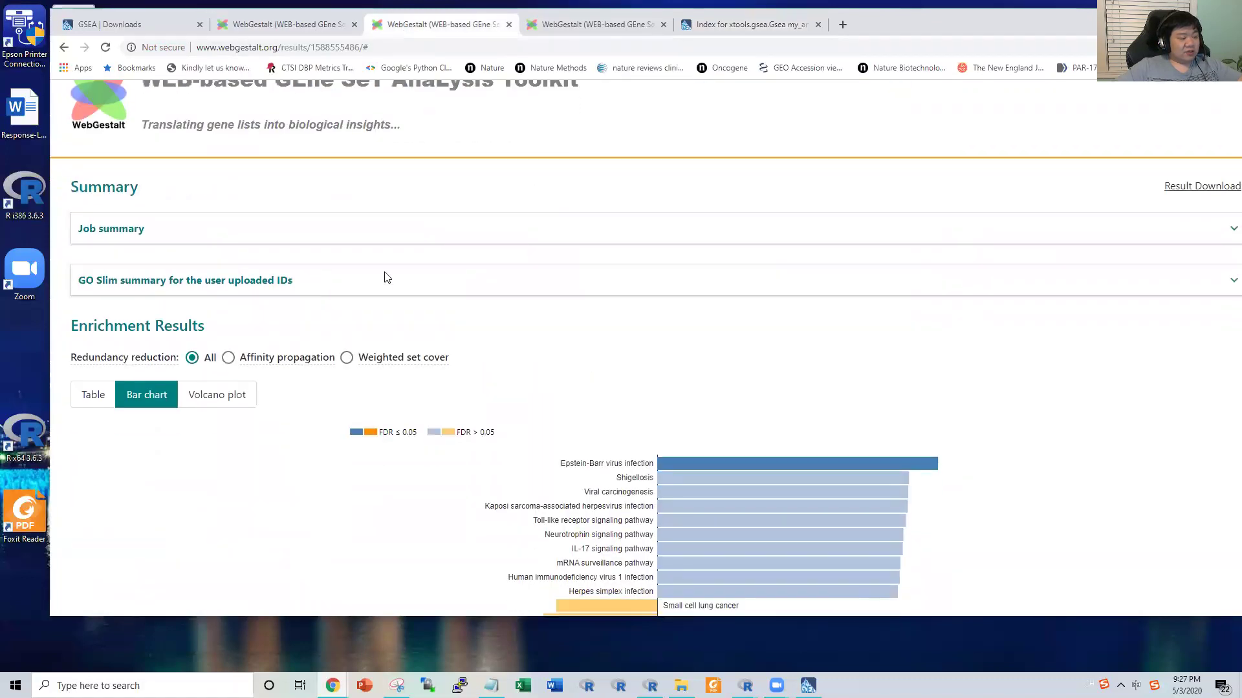
{"action": "scroll", "coordinate": [386, 278], "scroll_direction": "down", "scroll_amount": 4}
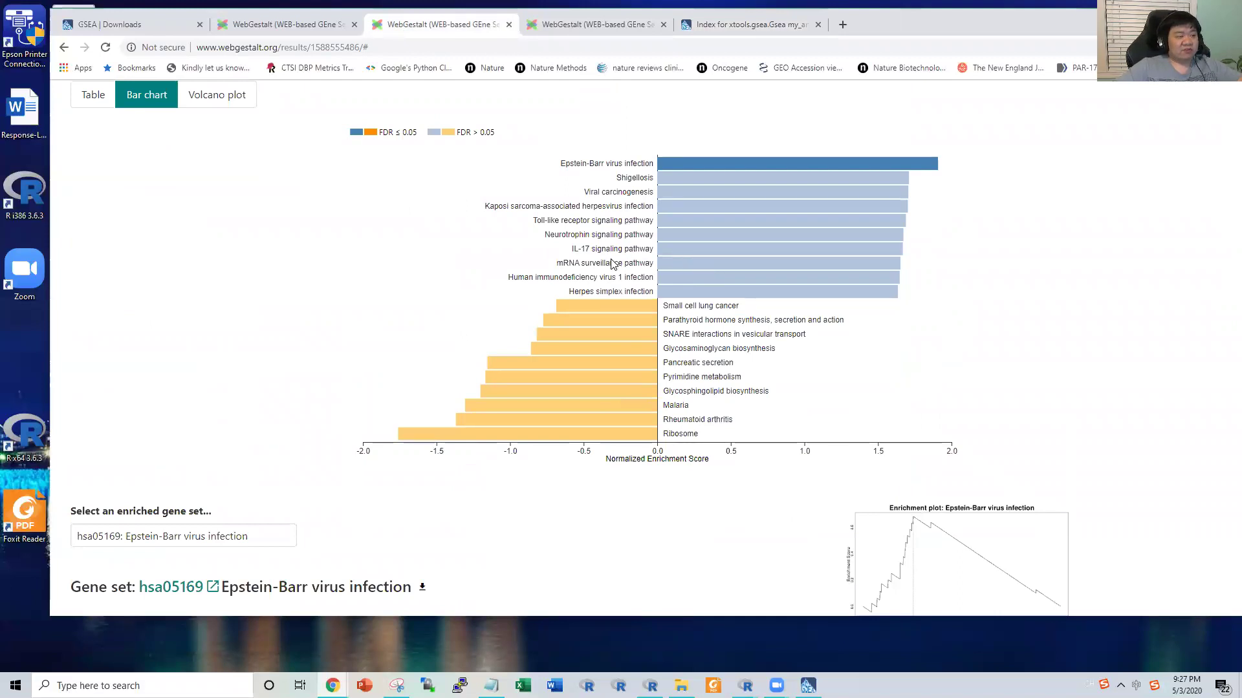
{"action": "scroll", "coordinate": [586, 262], "scroll_direction": "up", "scroll_amount": 1}
{"action": "scroll", "coordinate": [586, 263], "scroll_direction": "up", "scroll_amount": 1}
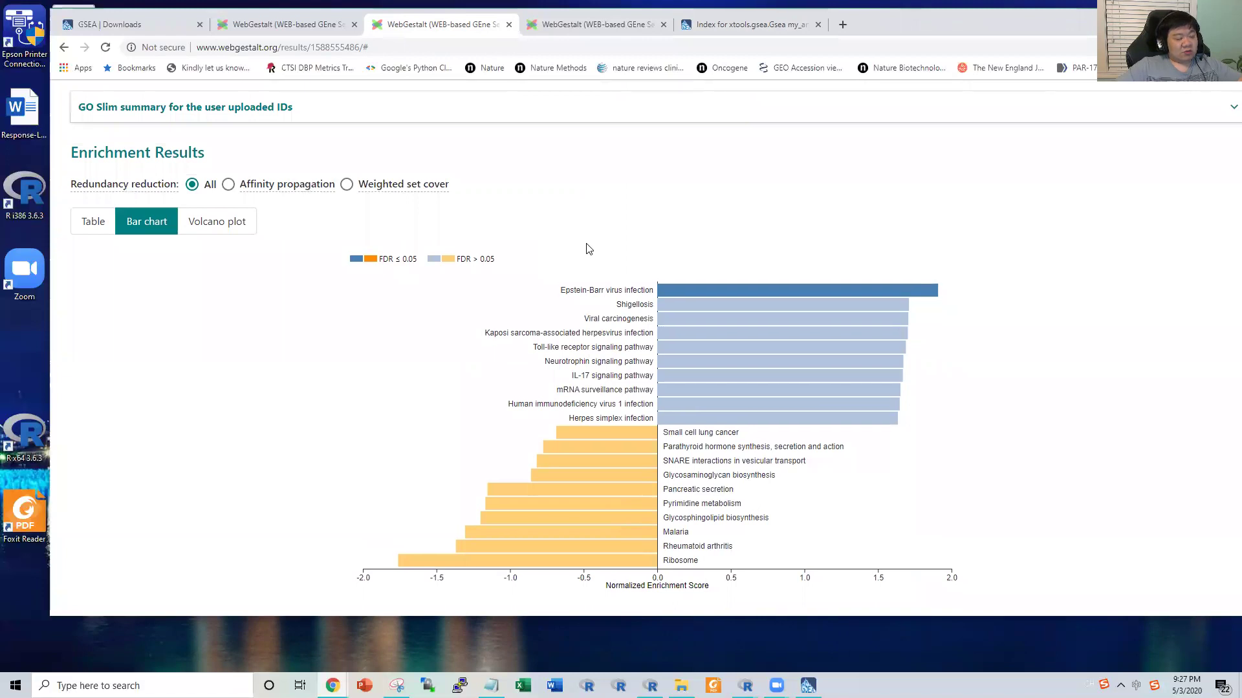
{"action": "scroll", "coordinate": [841, 270], "scroll_direction": "down", "scroll_amount": 1}
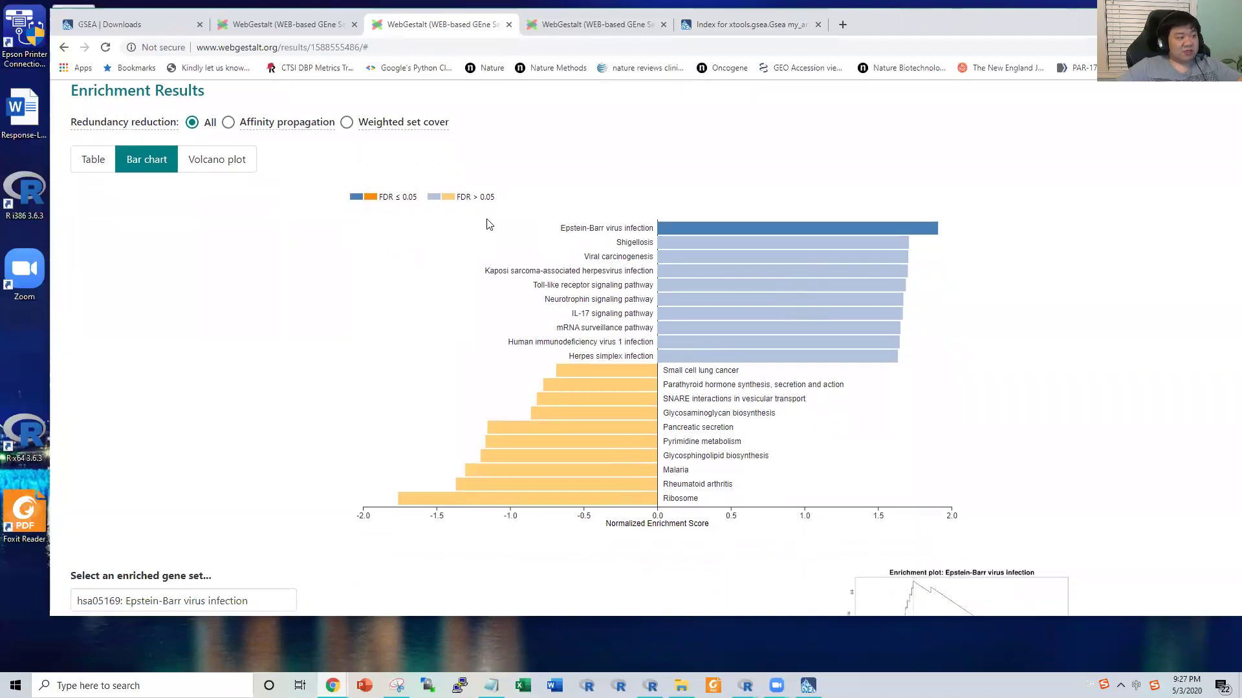
{"action": "scroll", "coordinate": [747, 291], "scroll_direction": "down", "scroll_amount": 1}
{"action": "scroll", "coordinate": [488, 319], "scroll_direction": "up", "scroll_amount": 1}
{"action": "scroll", "coordinate": [488, 212], "scroll_direction": "up", "scroll_amount": 1}
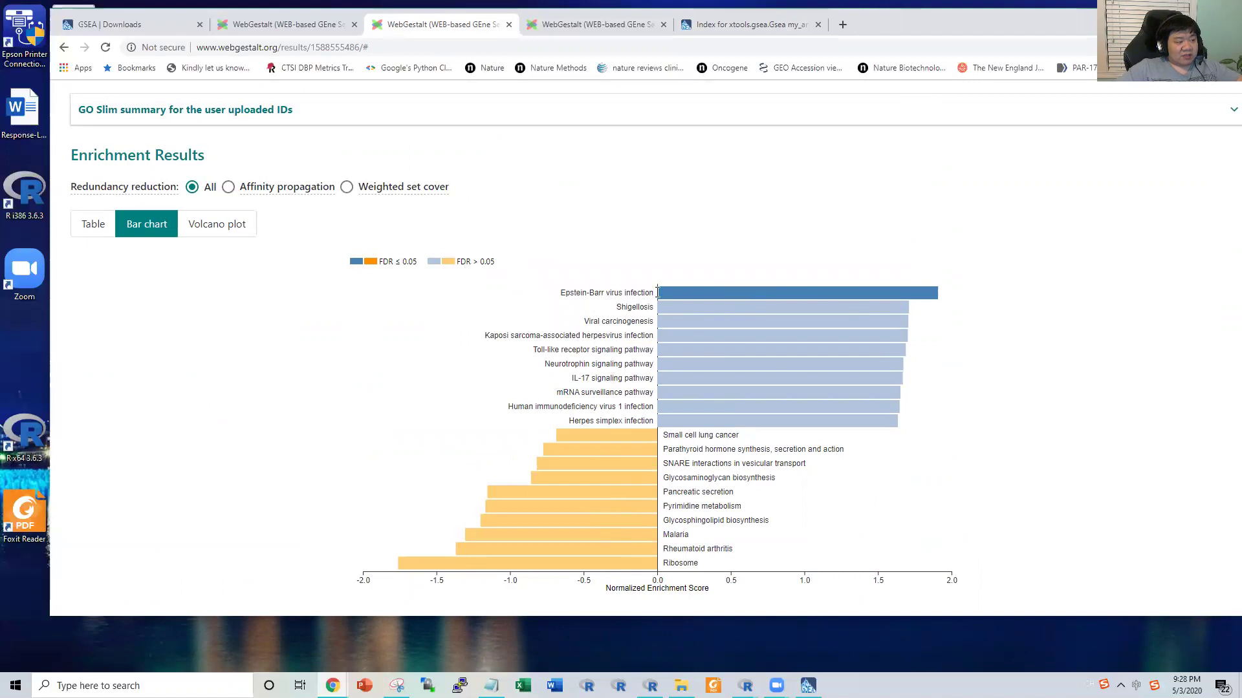
{"action": "scroll", "coordinate": [776, 556], "scroll_direction": "down", "scroll_amount": 1}
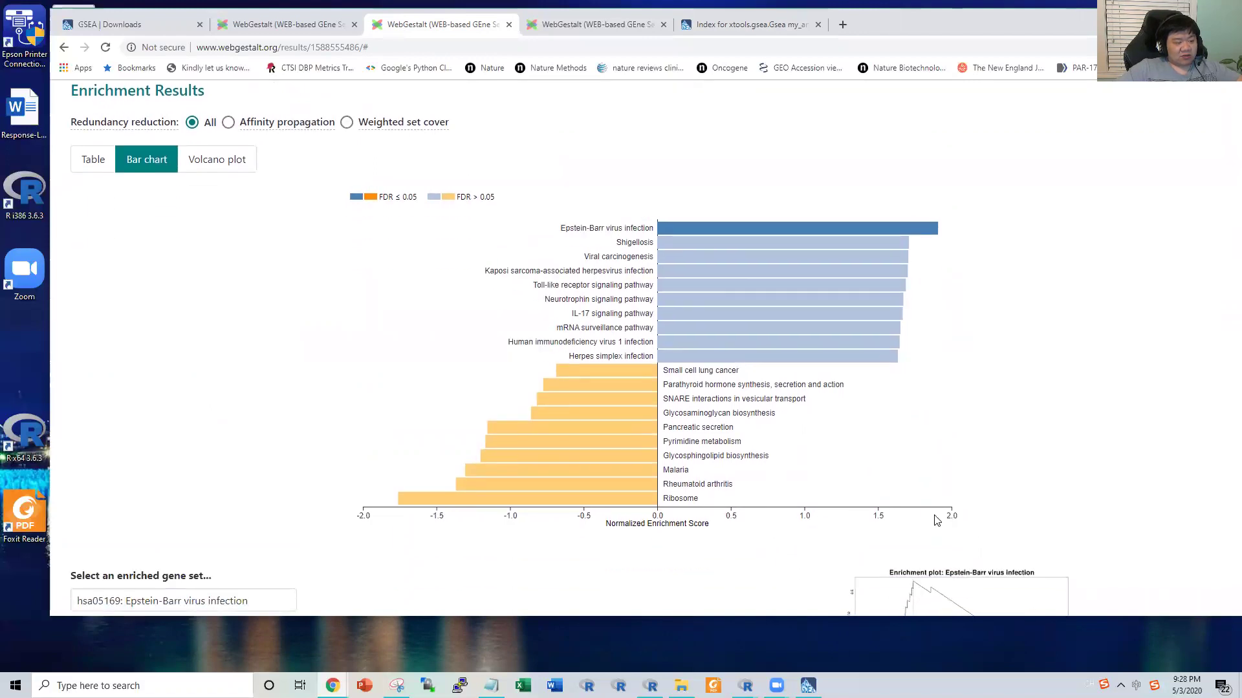
{"action": "scroll", "coordinate": [789, 507], "scroll_direction": "down", "scroll_amount": 3}
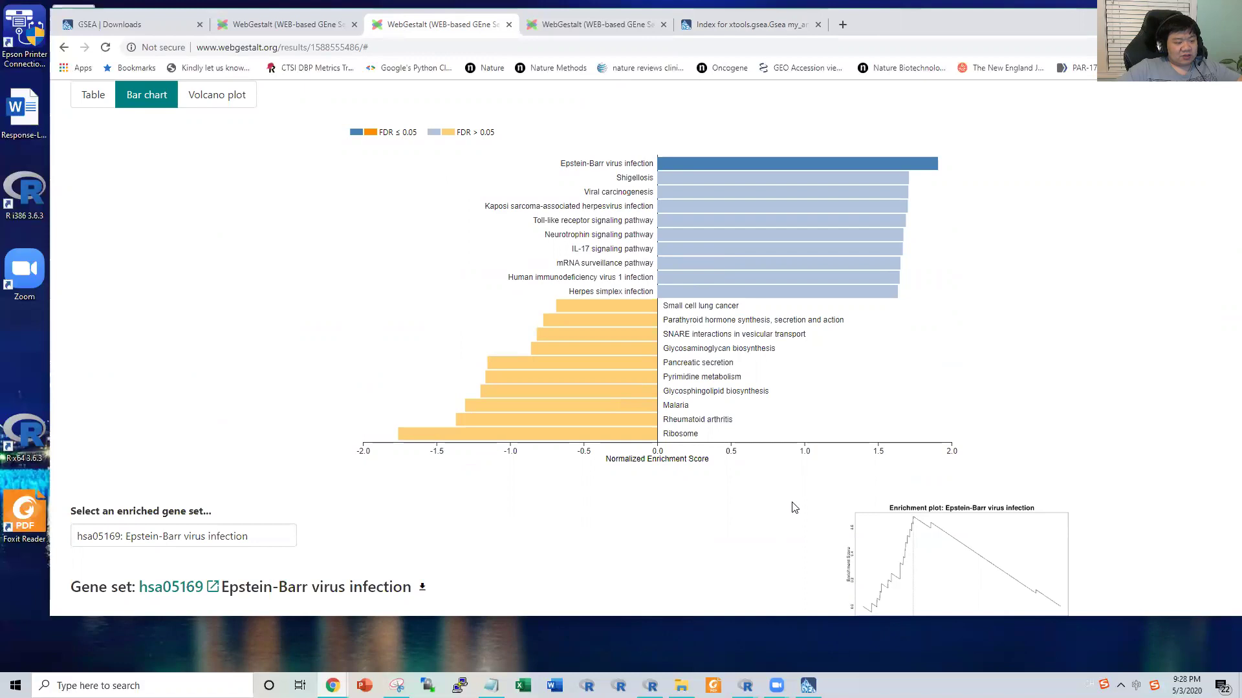
{"action": "scroll", "coordinate": [794, 493], "scroll_direction": "up", "scroll_amount": 3}
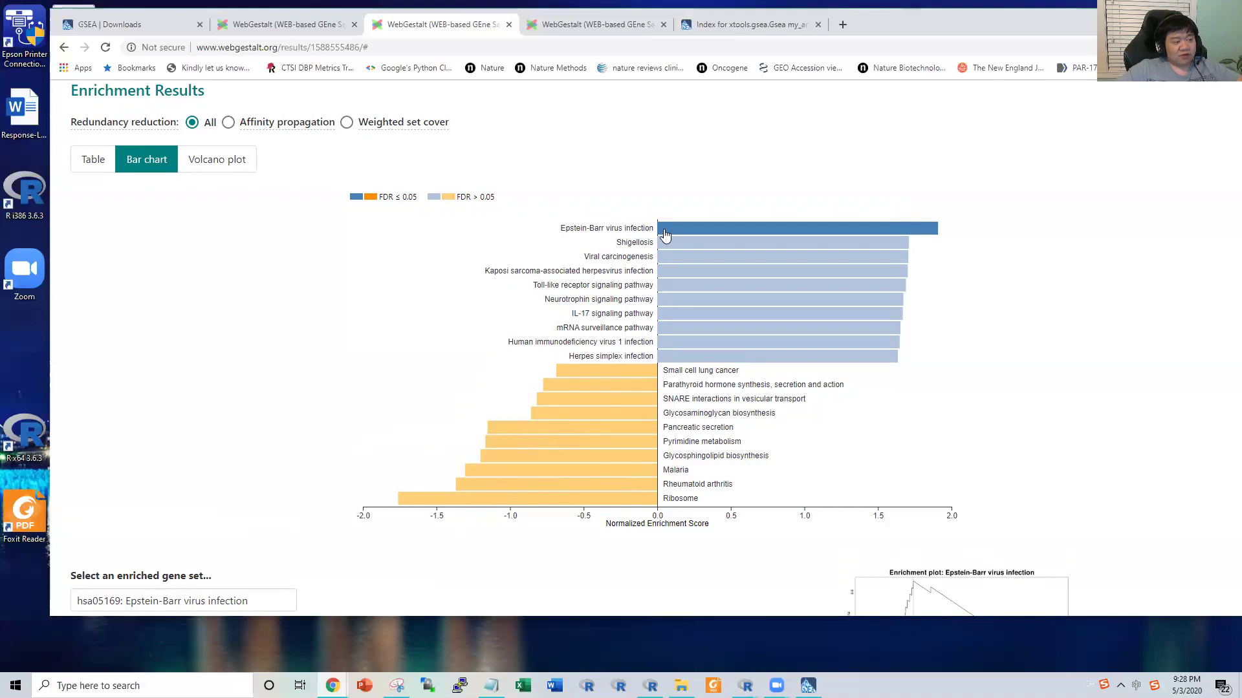
{"action": "scroll", "coordinate": [886, 223], "scroll_direction": "down", "scroll_amount": 1}
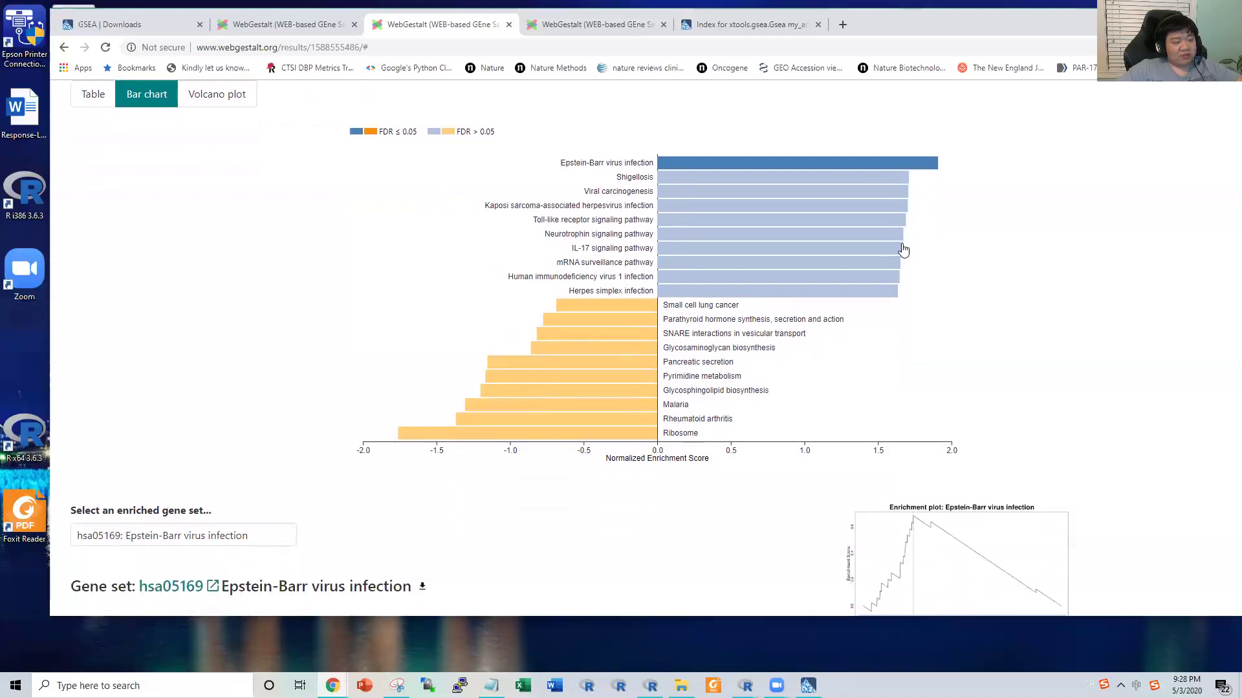
Step: Examine the Epstein-Barr virus infection gene set's enrichment plot, statistics and gene table
{"action": "scroll", "coordinate": [904, 250], "scroll_direction": "down", "scroll_amount": 3}
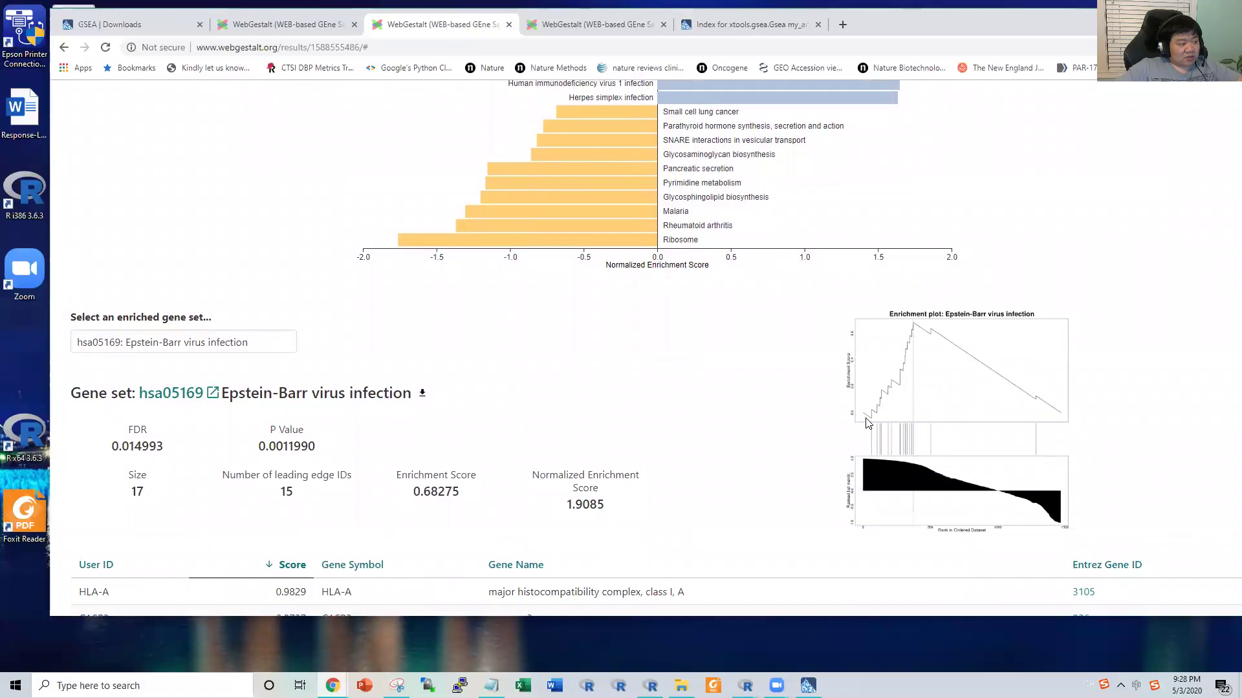
{"action": "scroll", "coordinate": [763, 426], "scroll_direction": "up", "scroll_amount": 4}
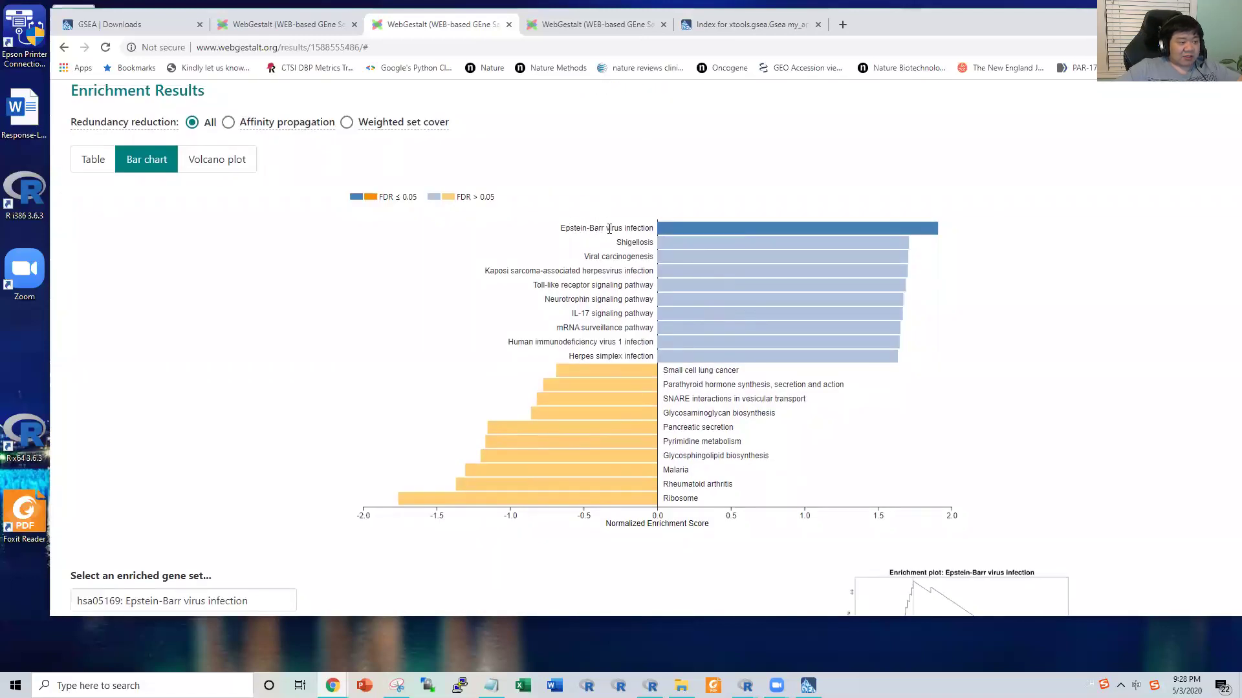
{"action": "scroll", "coordinate": [632, 240], "scroll_direction": "down", "scroll_amount": 5}
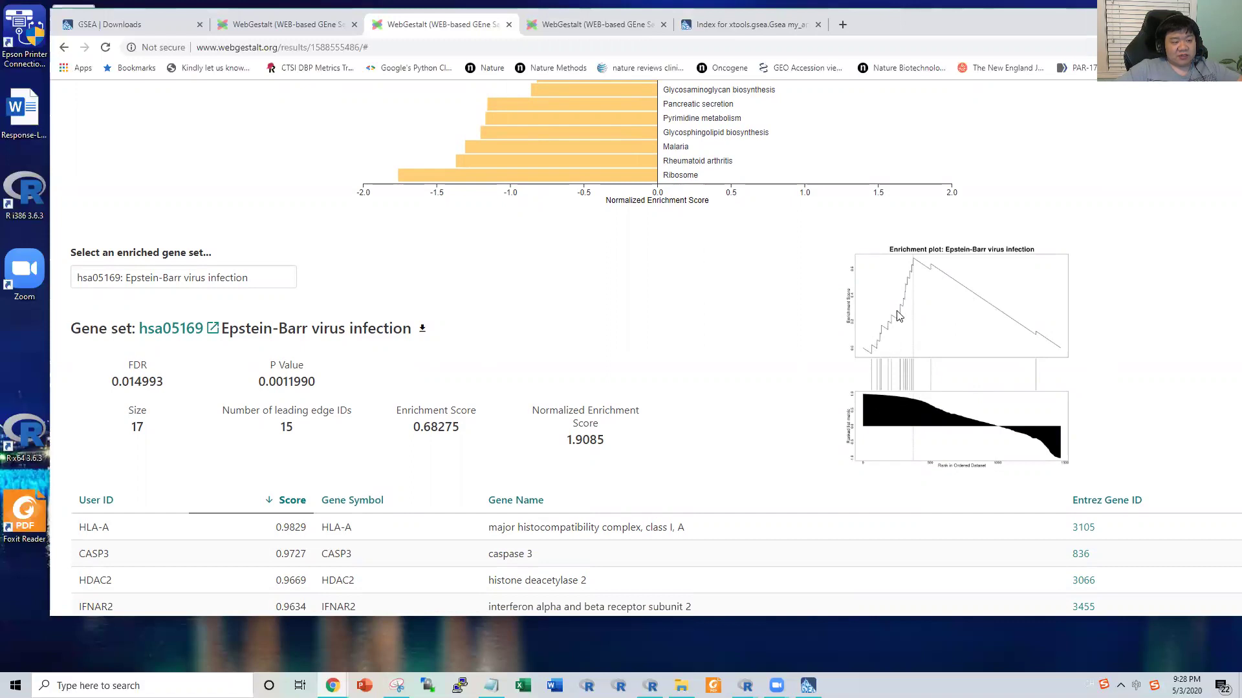
{"action": "scroll", "coordinate": [892, 402], "scroll_direction": "down", "scroll_amount": 4}
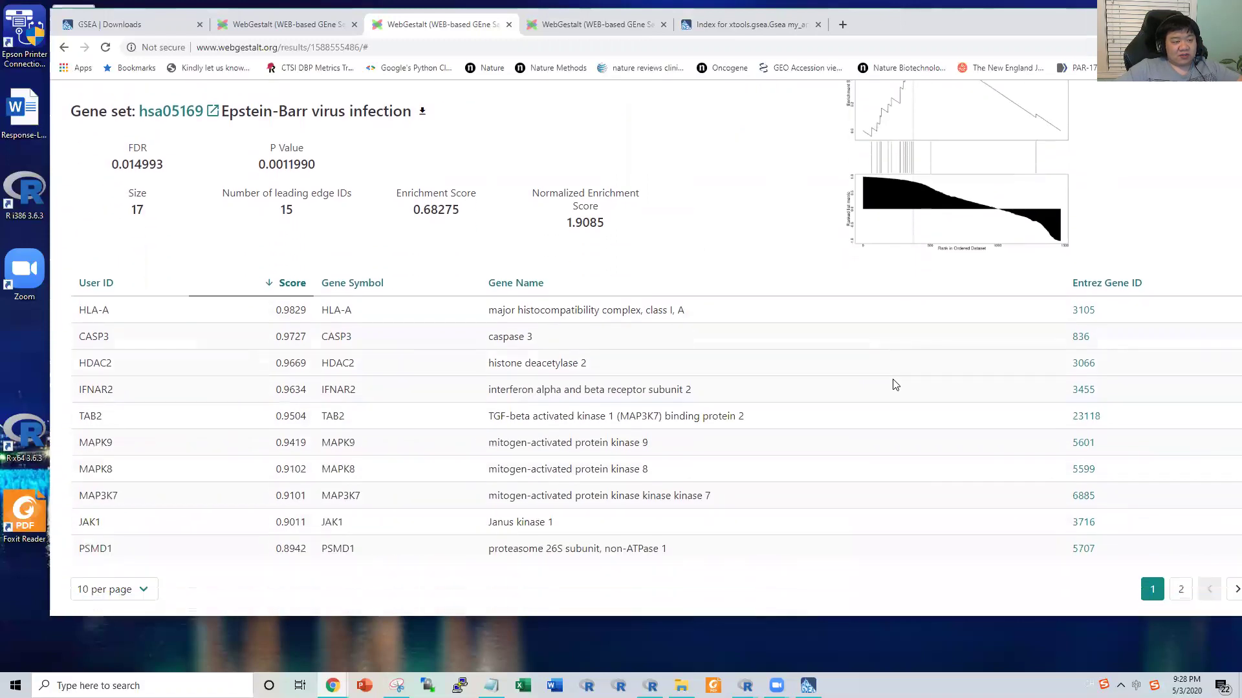
Step: Examine the gene scores in the Epstein-Barr virus infection table against the enrichment plot, and check the table's page-size options
{"action": "scroll", "coordinate": [890, 270], "scroll_direction": "up", "scroll_amount": 2}
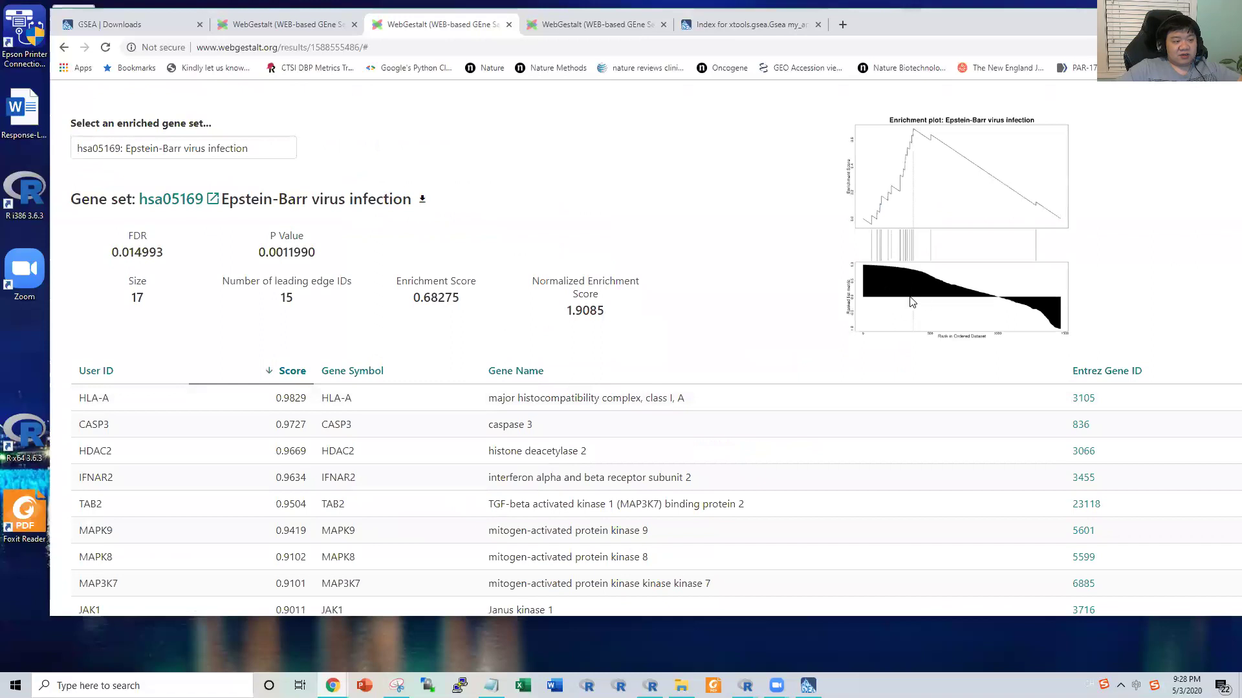
{"action": "scroll", "coordinate": [1059, 350], "scroll_direction": "down", "scroll_amount": 3}
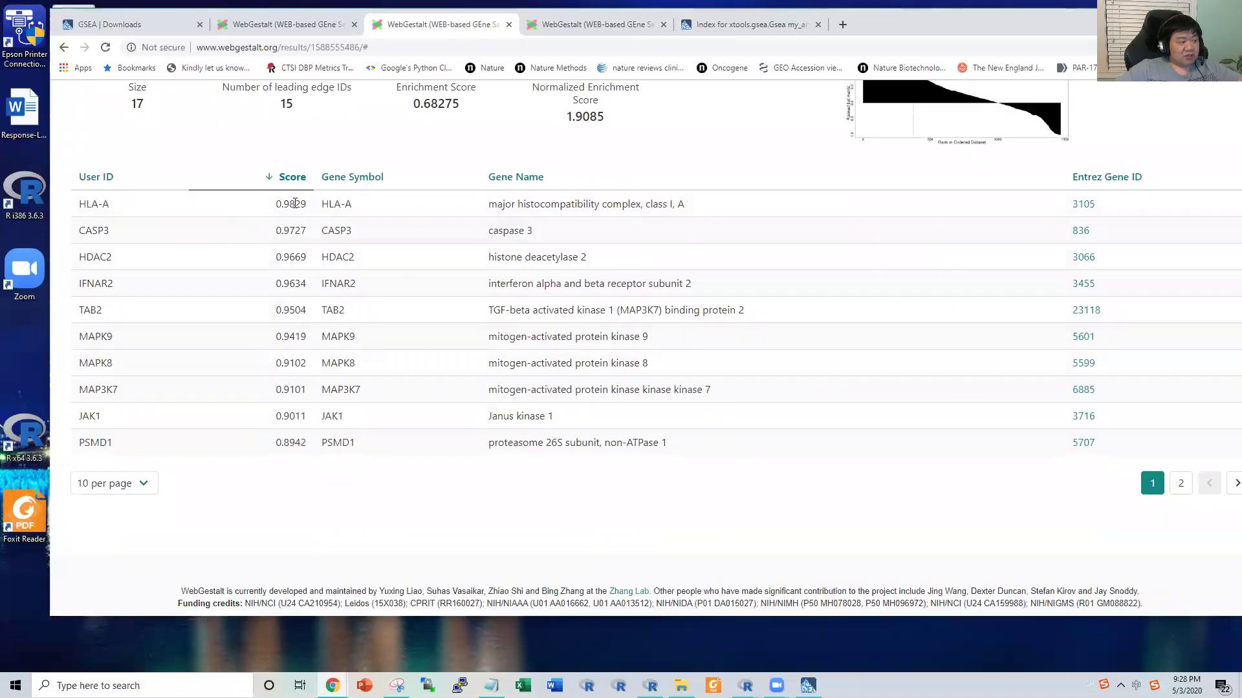
{"action": "scroll", "coordinate": [291, 408], "scroll_direction": "down", "scroll_amount": 1}
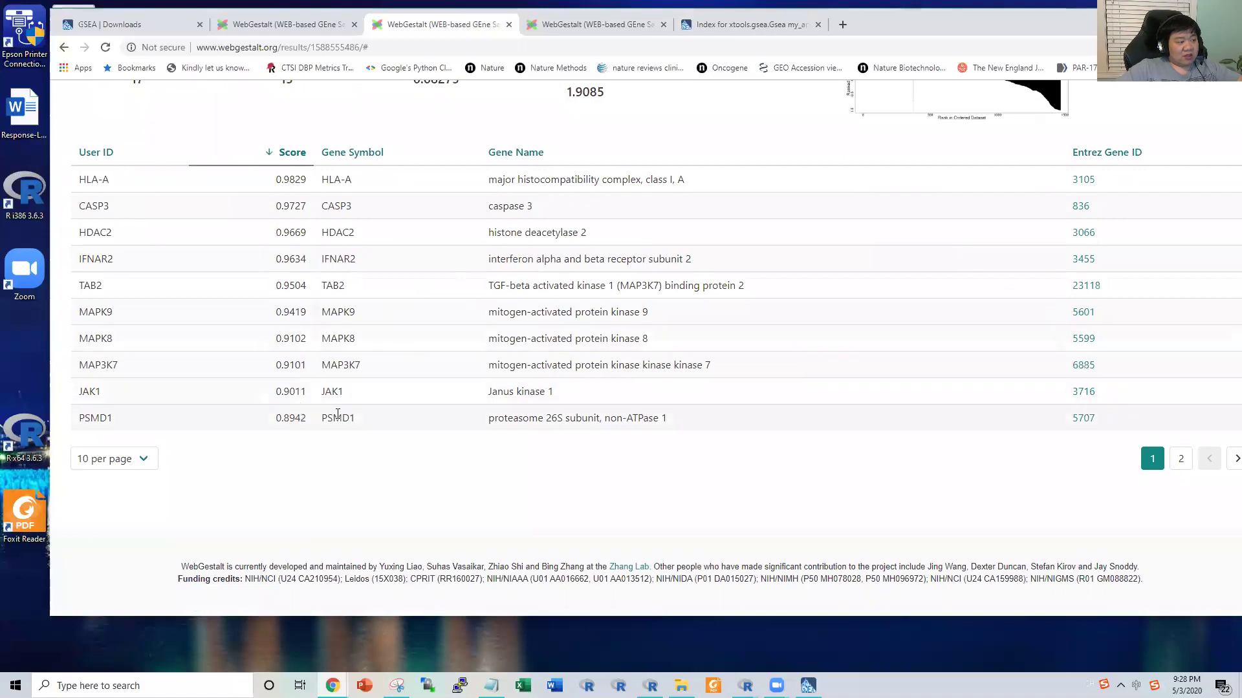
{"action": "scroll", "coordinate": [337, 414], "scroll_direction": "up", "scroll_amount": 4}
{"action": "scroll", "coordinate": [485, 396], "scroll_direction": "down", "scroll_amount": 1}
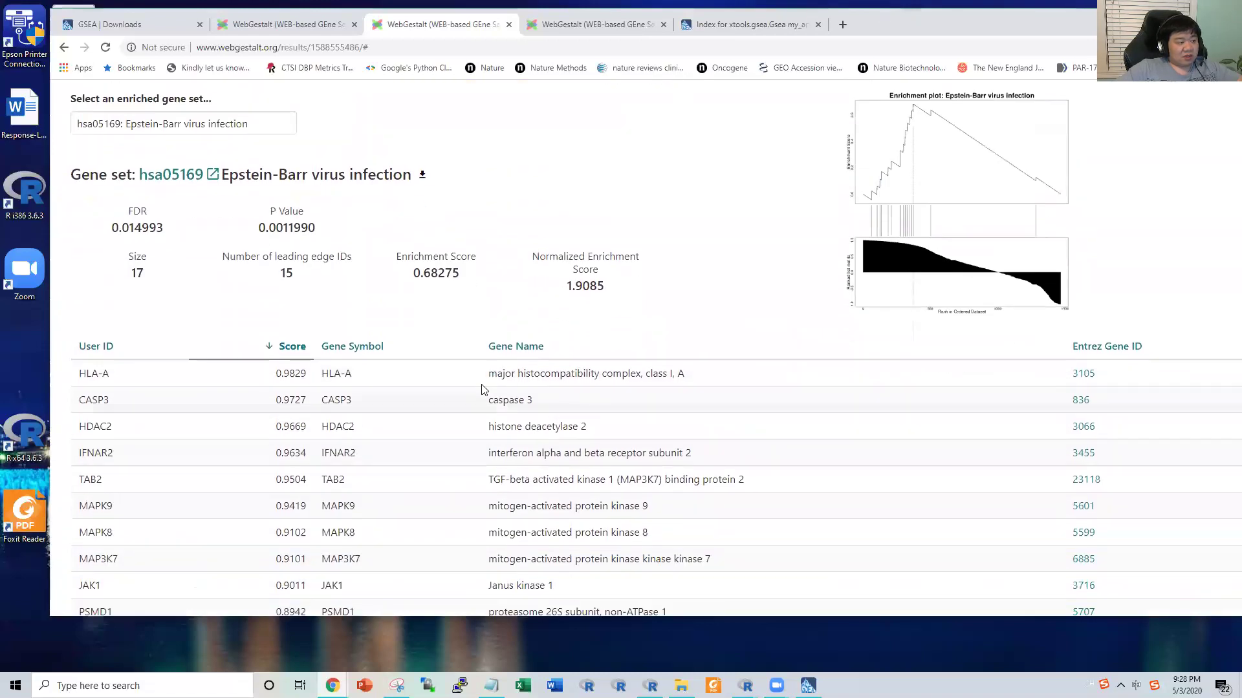
{"action": "scroll", "coordinate": [970, 388], "scroll_direction": "down", "scroll_amount": 3}
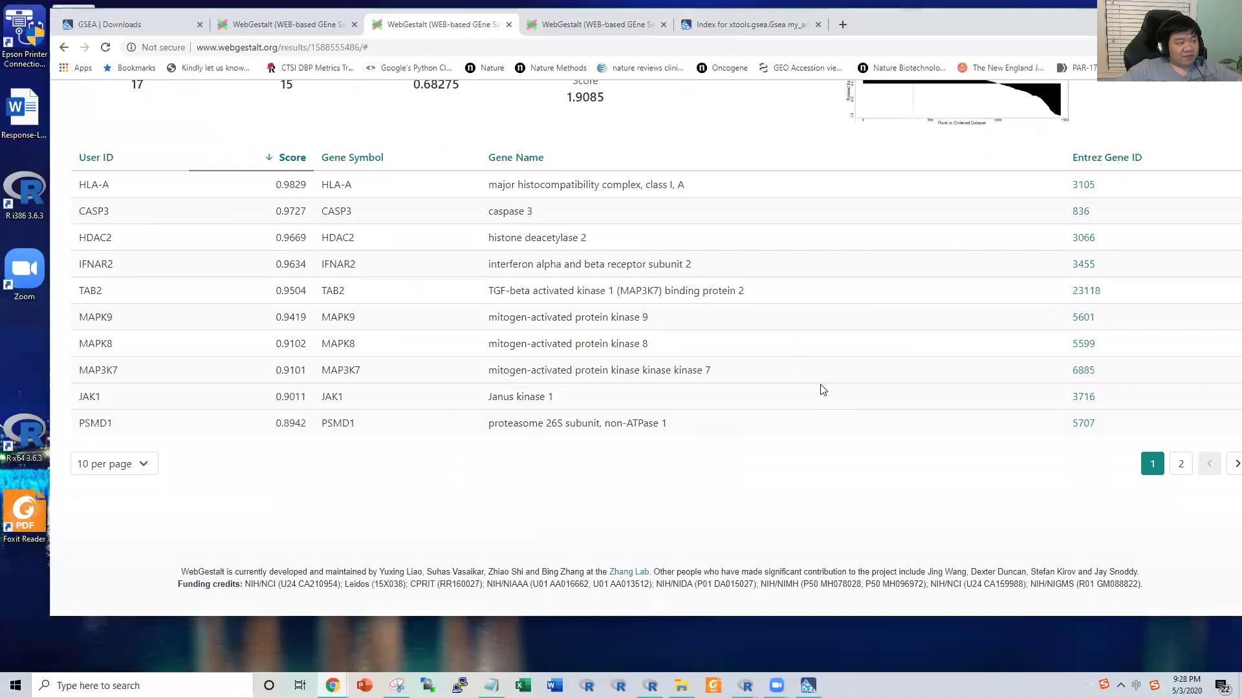
{"action": "scroll", "coordinate": [194, 472], "scroll_direction": "up", "scroll_amount": 1}
{"action": "left_click", "coordinate": [149, 524]}
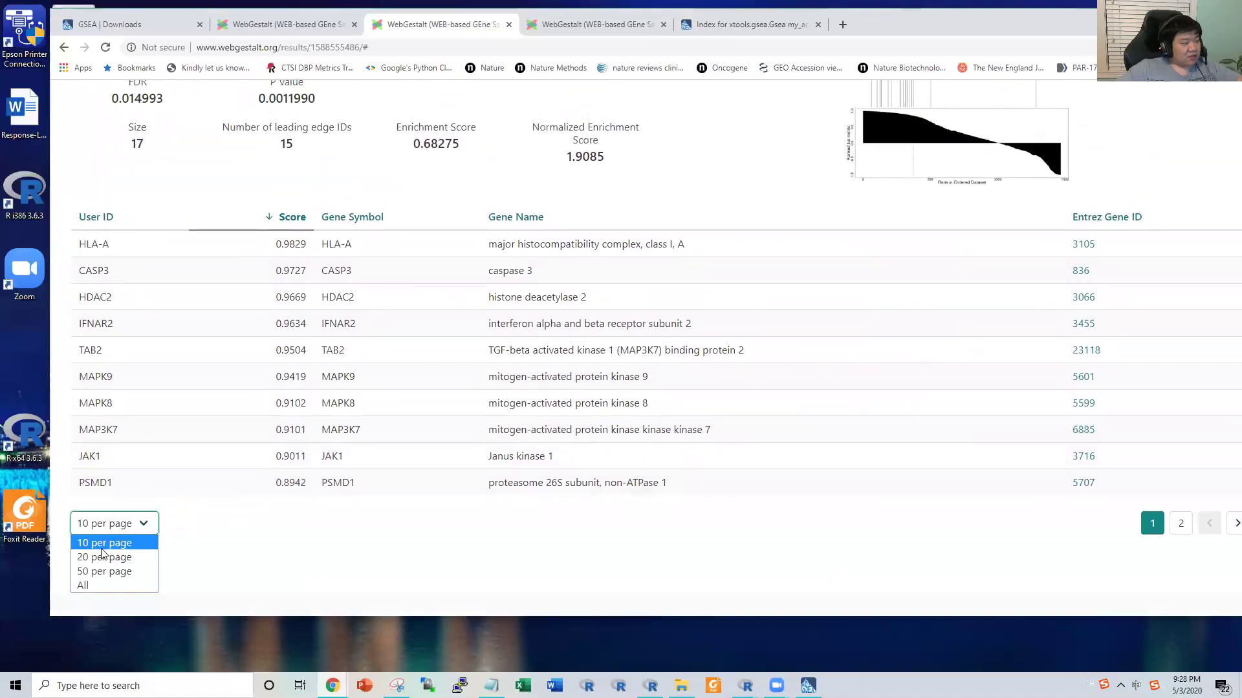
{"action": "key", "text": "Escape"}
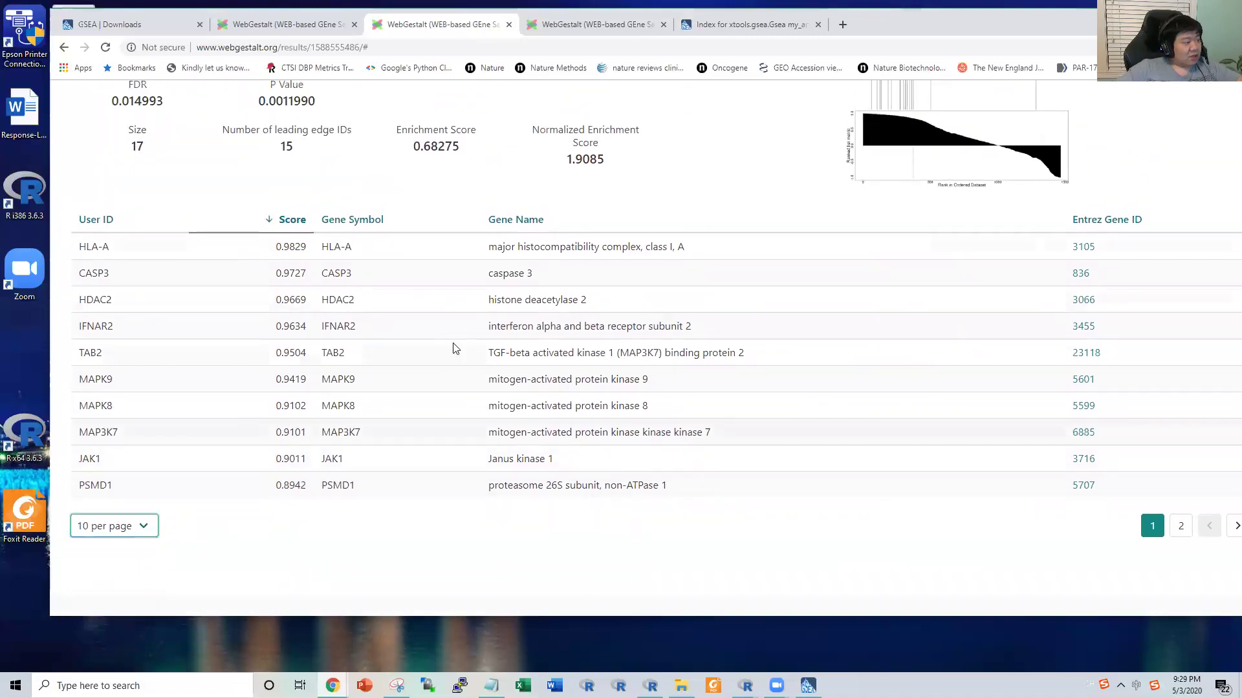
Step: Sort the Epstein-Barr virus infection gene table by score in ascending order
{"action": "scroll", "coordinate": [324, 421], "scroll_direction": "up", "scroll_amount": 3}
{"action": "scroll", "coordinate": [257, 456], "scroll_direction": "down", "scroll_amount": 1}
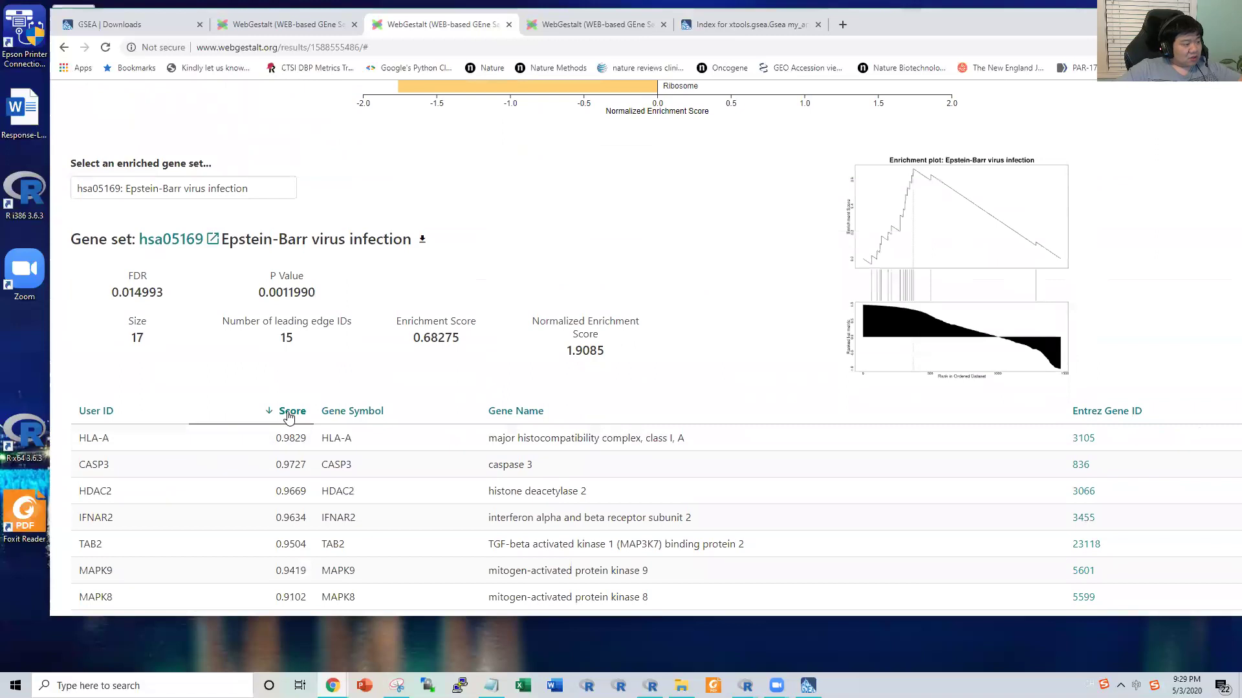
{"action": "left_click", "coordinate": [288, 412]}
{"action": "scroll", "coordinate": [288, 418], "scroll_direction": "down", "scroll_amount": 3}
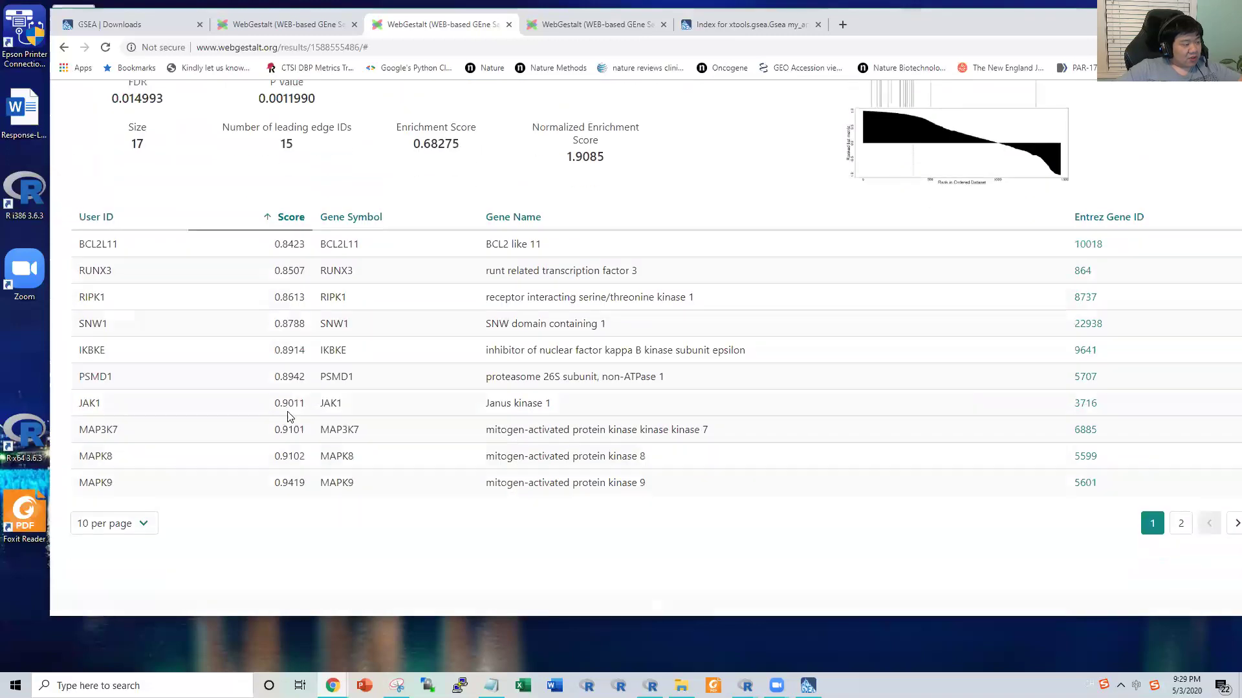
{"action": "scroll", "coordinate": [289, 417], "scroll_direction": "up", "scroll_amount": 2}
{"action": "left_click", "coordinate": [292, 349]}
{"action": "left_click", "coordinate": [297, 352]}
{"action": "left_click", "coordinate": [298, 355]}
{"action": "left_click", "coordinate": [298, 355]}
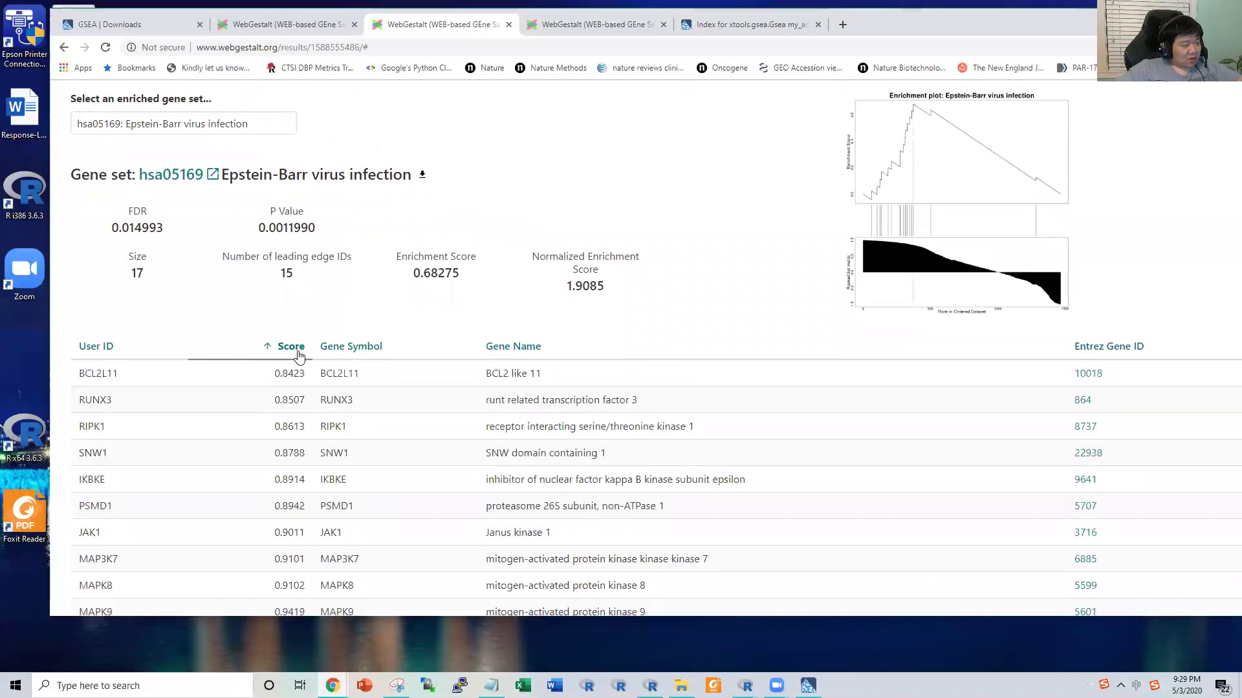
Step: Expand the job summary at the start of the results page and review the enrichment analysis parameters
{"action": "scroll", "coordinate": [391, 366], "scroll_direction": "up", "scroll_amount": 10}
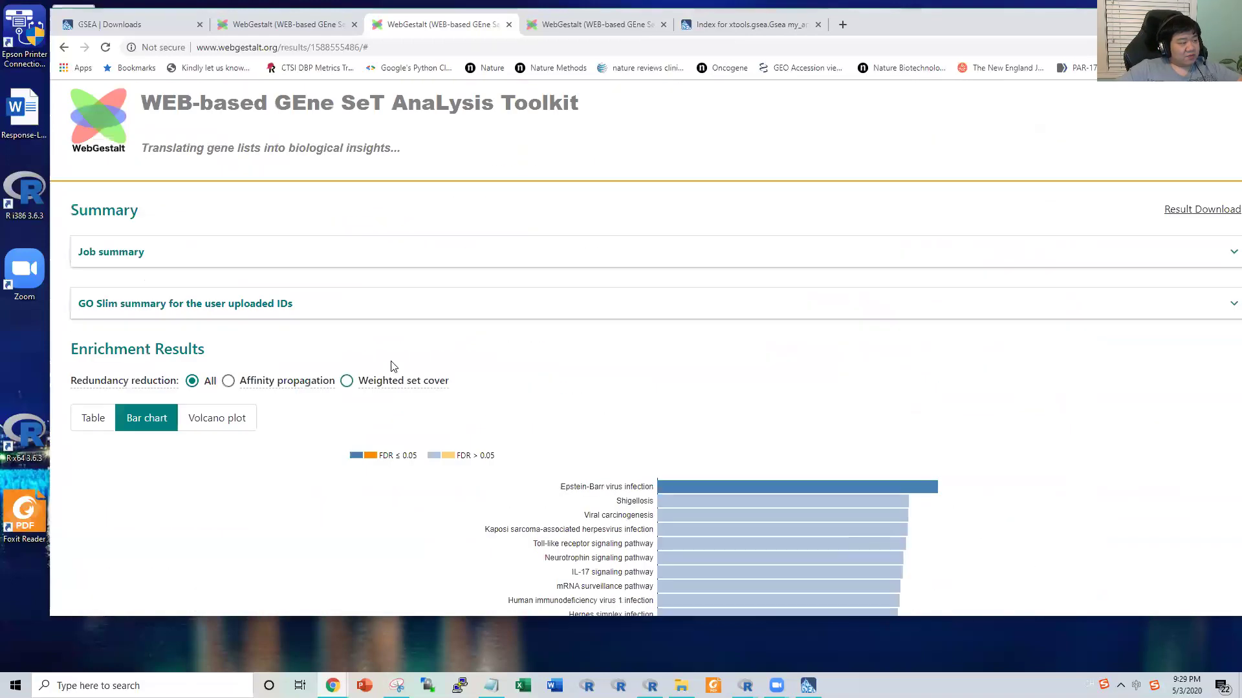
{"action": "left_click", "coordinate": [129, 253]}
{"action": "scroll", "coordinate": [335, 316], "scroll_direction": "down", "scroll_amount": 4}
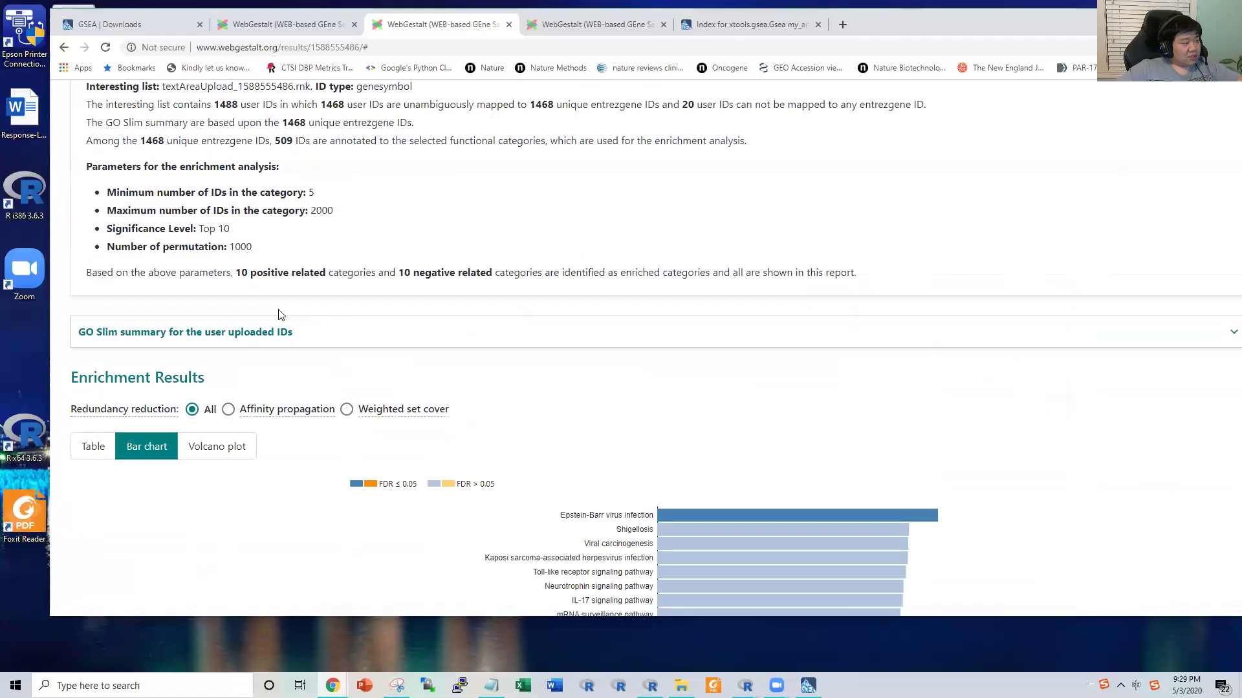
Step: Expand the GO Slim summary and examine the Biological Process, Cellular Component and Molecular Function bar charts
{"action": "left_click", "coordinate": [244, 336]}
{"action": "scroll", "coordinate": [608, 338], "scroll_direction": "down", "scroll_amount": 5}
{"action": "scroll", "coordinate": [1078, 278], "scroll_direction": "down", "scroll_amount": 3}
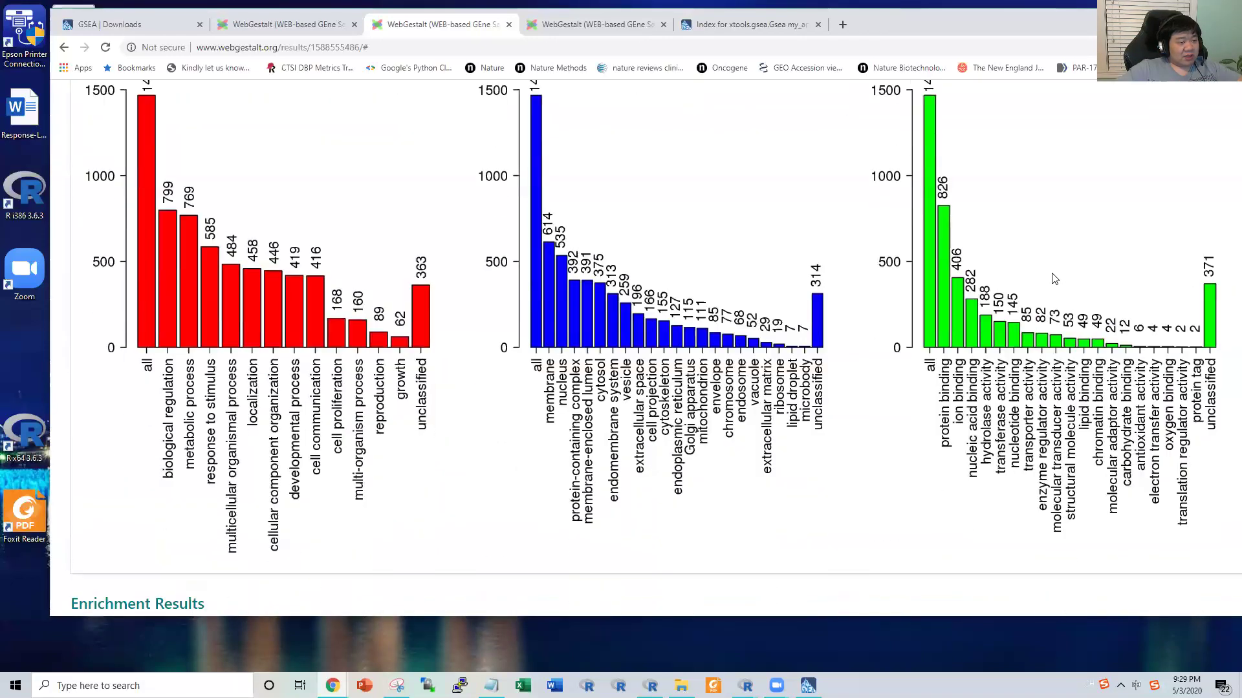
{"action": "scroll", "coordinate": [346, 360], "scroll_direction": "up", "scroll_amount": 4}
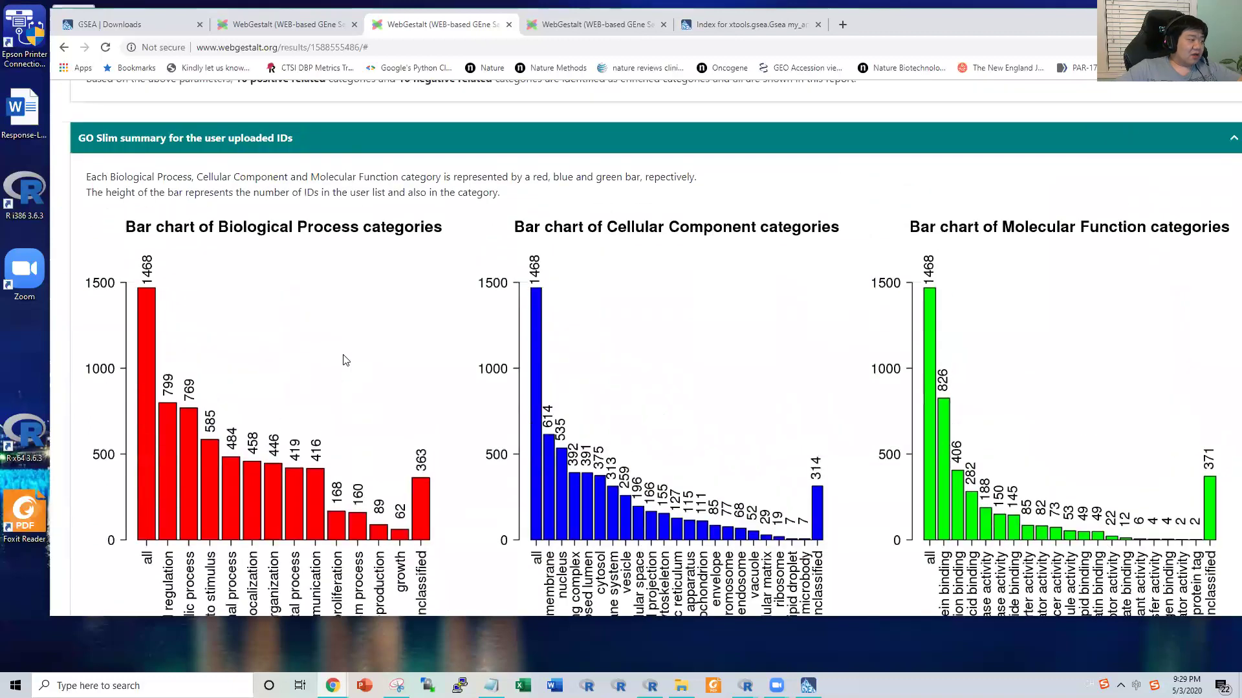
{"action": "scroll", "coordinate": [453, 290], "scroll_direction": "down", "scroll_amount": 1}
{"action": "scroll", "coordinate": [702, 268], "scroll_direction": "up", "scroll_amount": 2}
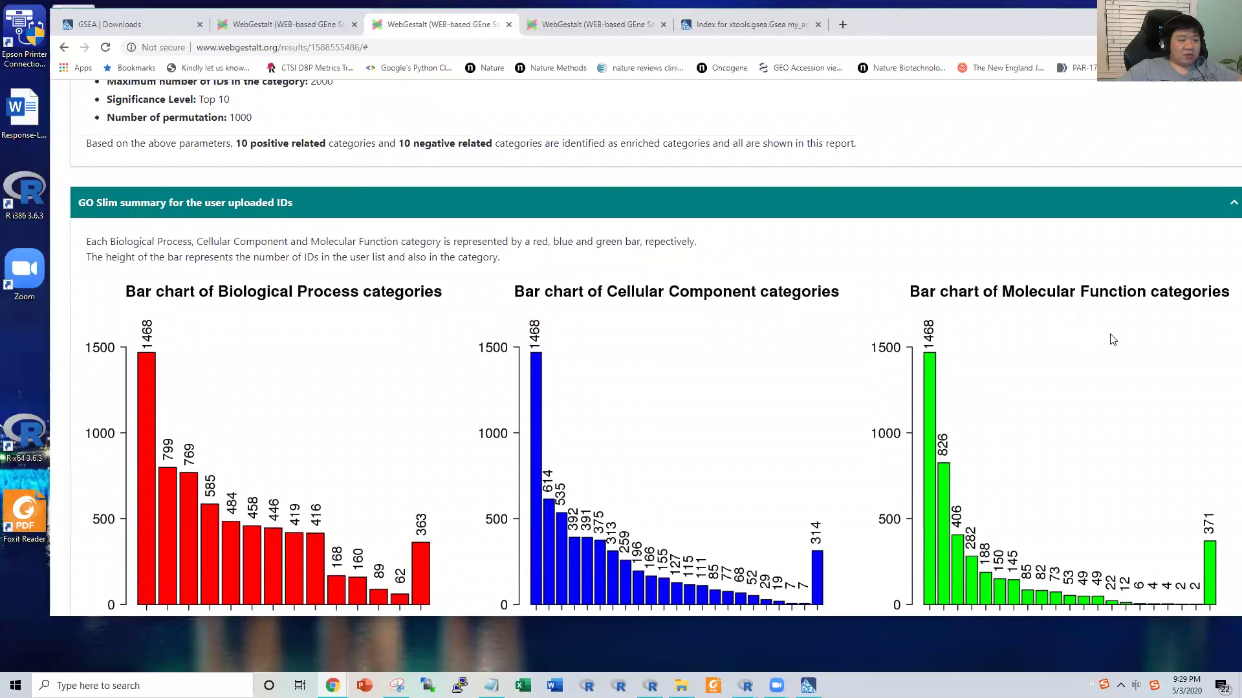
{"action": "scroll", "coordinate": [1081, 348], "scroll_direction": "down", "scroll_amount": 4}
{"action": "scroll", "coordinate": [1079, 347], "scroll_direction": "down", "scroll_amount": 2}
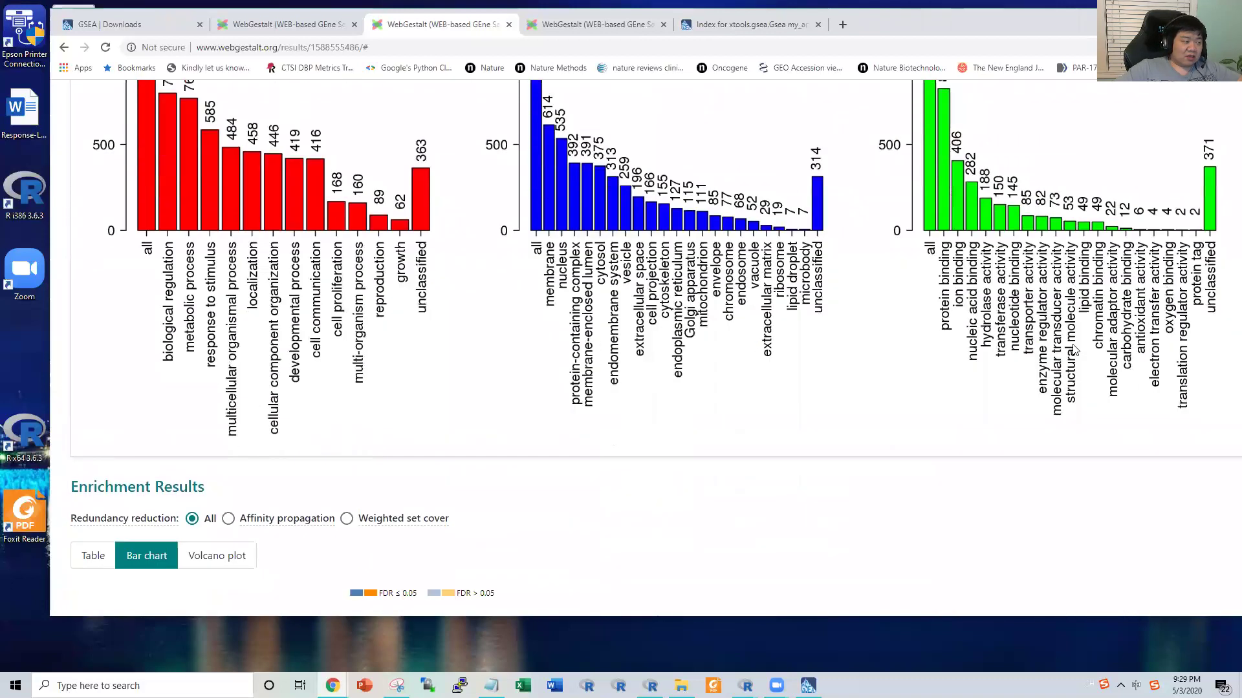
{"action": "scroll", "coordinate": [1002, 350], "scroll_direction": "up", "scroll_amount": 6}
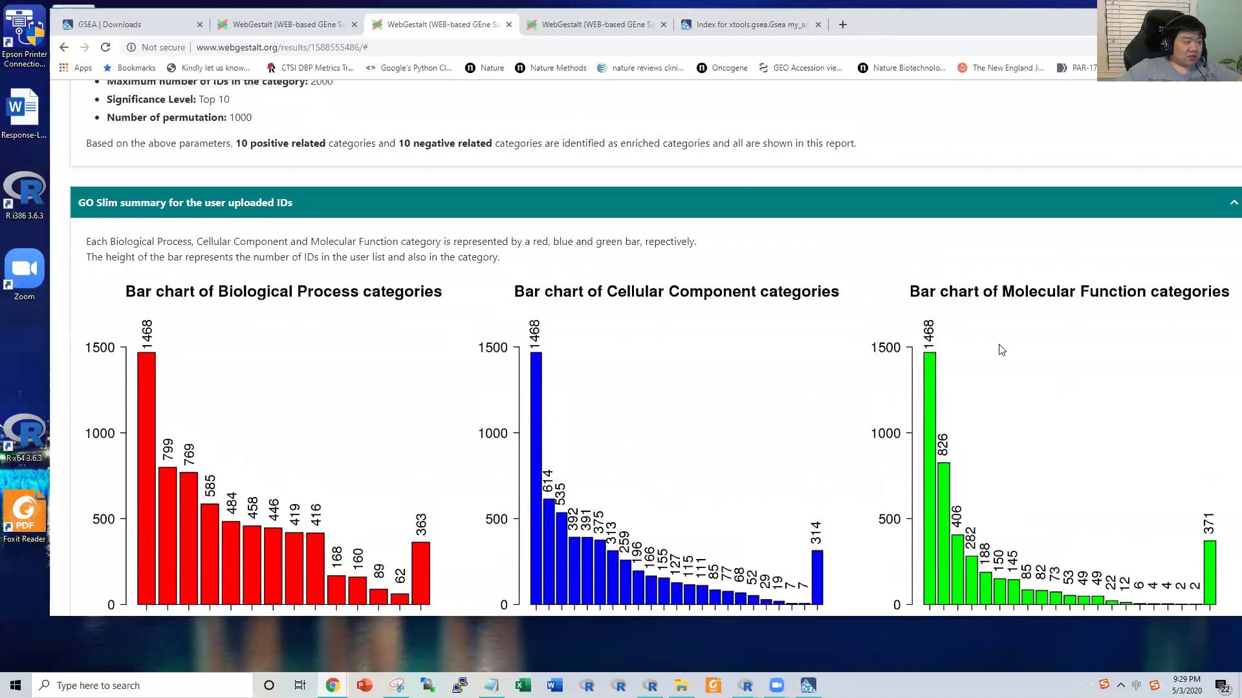
Step: Collapse and reopen the GO Slim summary, and read the description of its bar colors and heights
{"action": "left_click", "coordinate": [505, 208]}
{"action": "scroll", "coordinate": [382, 235], "scroll_direction": "up", "scroll_amount": 4}
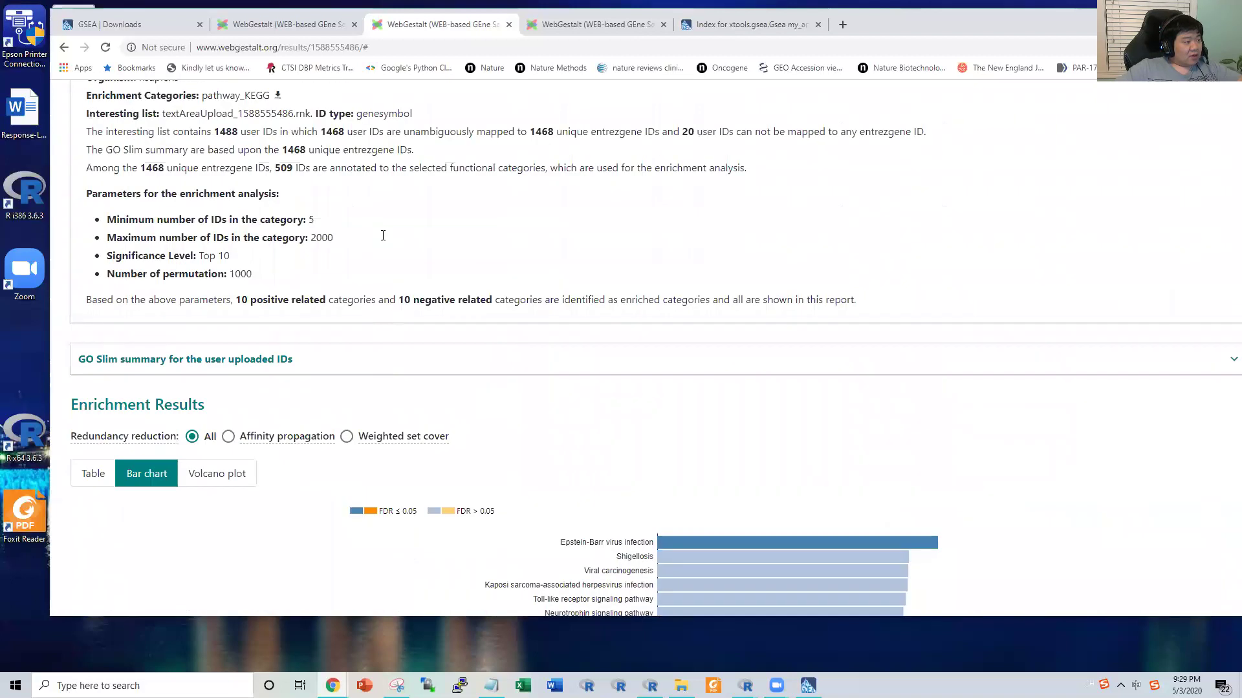
{"action": "left_click", "coordinate": [312, 463]}
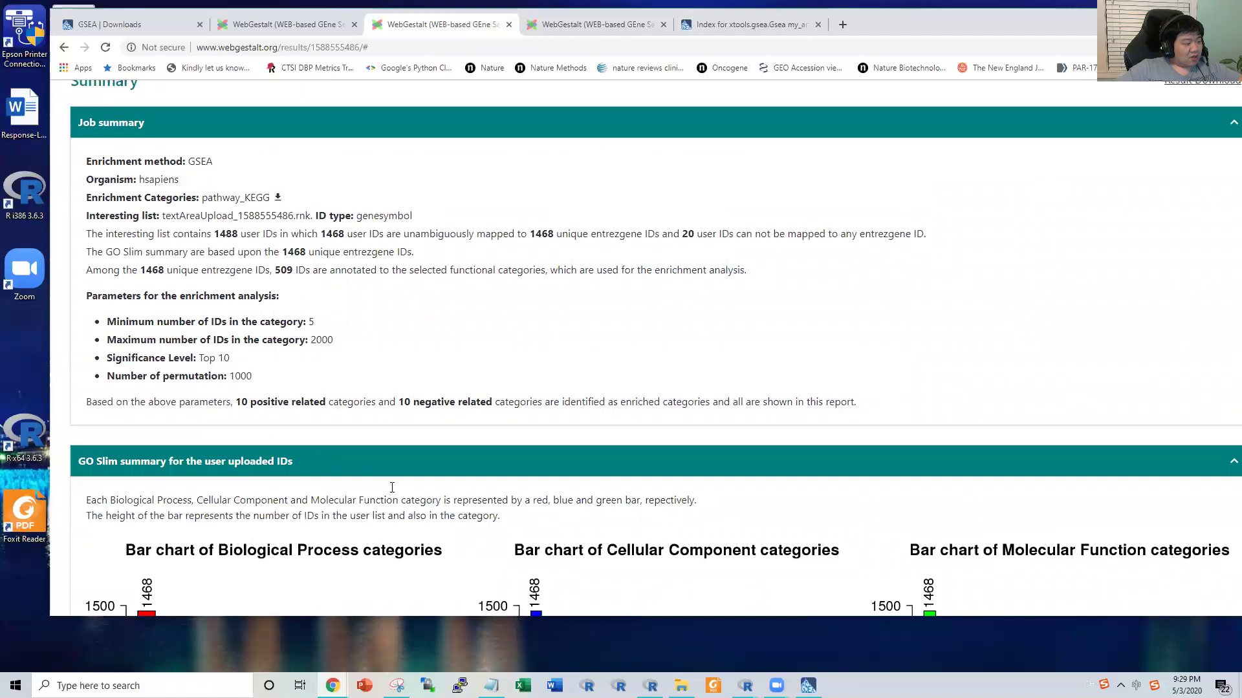
{"action": "scroll", "coordinate": [186, 491], "scroll_direction": "down", "scroll_amount": 7}
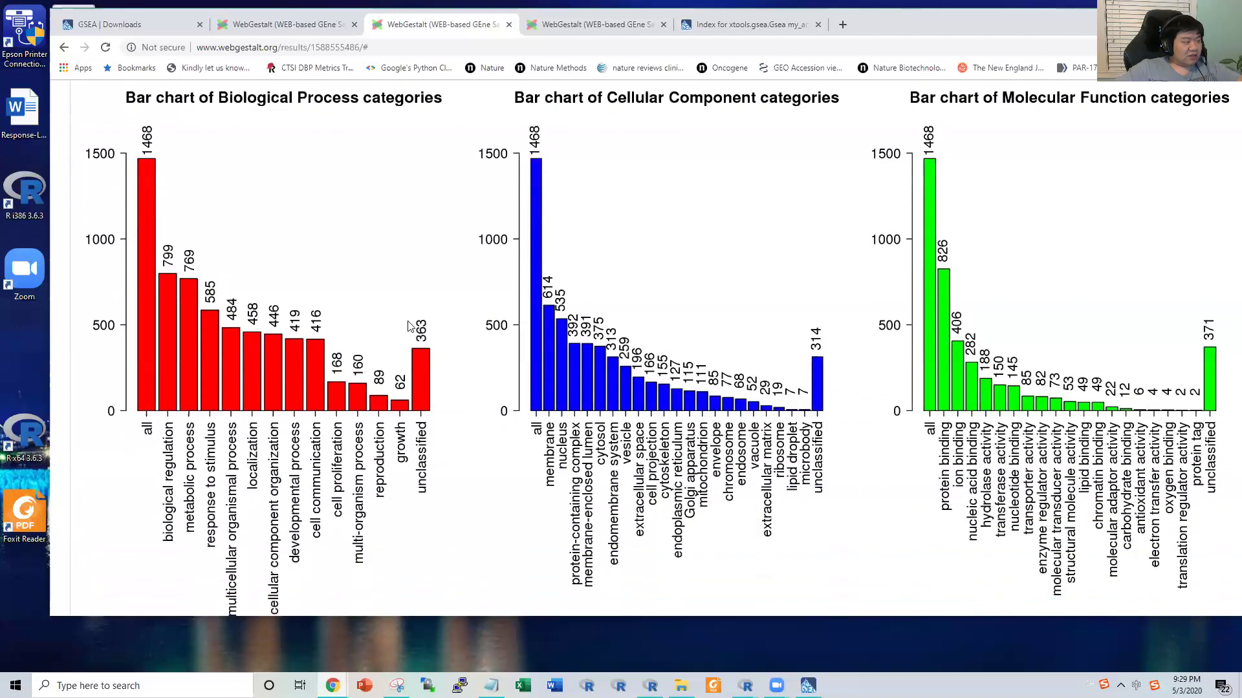
{"action": "scroll", "coordinate": [320, 220], "scroll_direction": "up", "scroll_amount": 3}
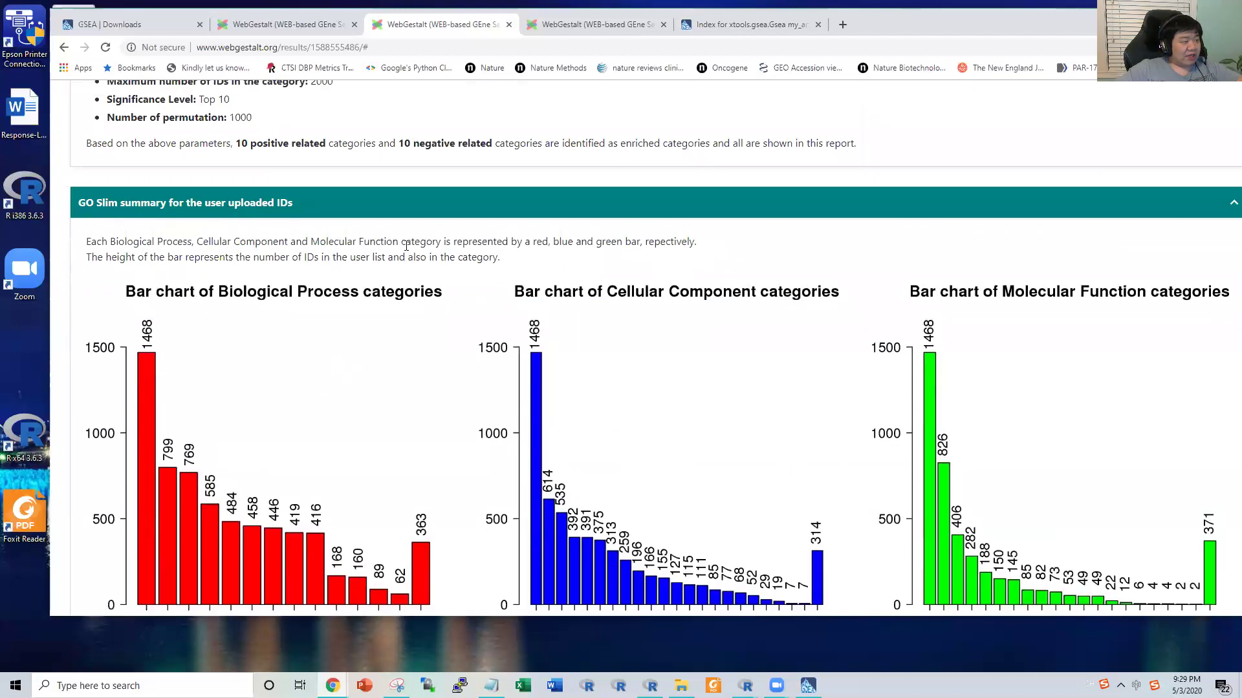
{"action": "scroll", "coordinate": [709, 293], "scroll_direction": "down", "scroll_amount": 3}
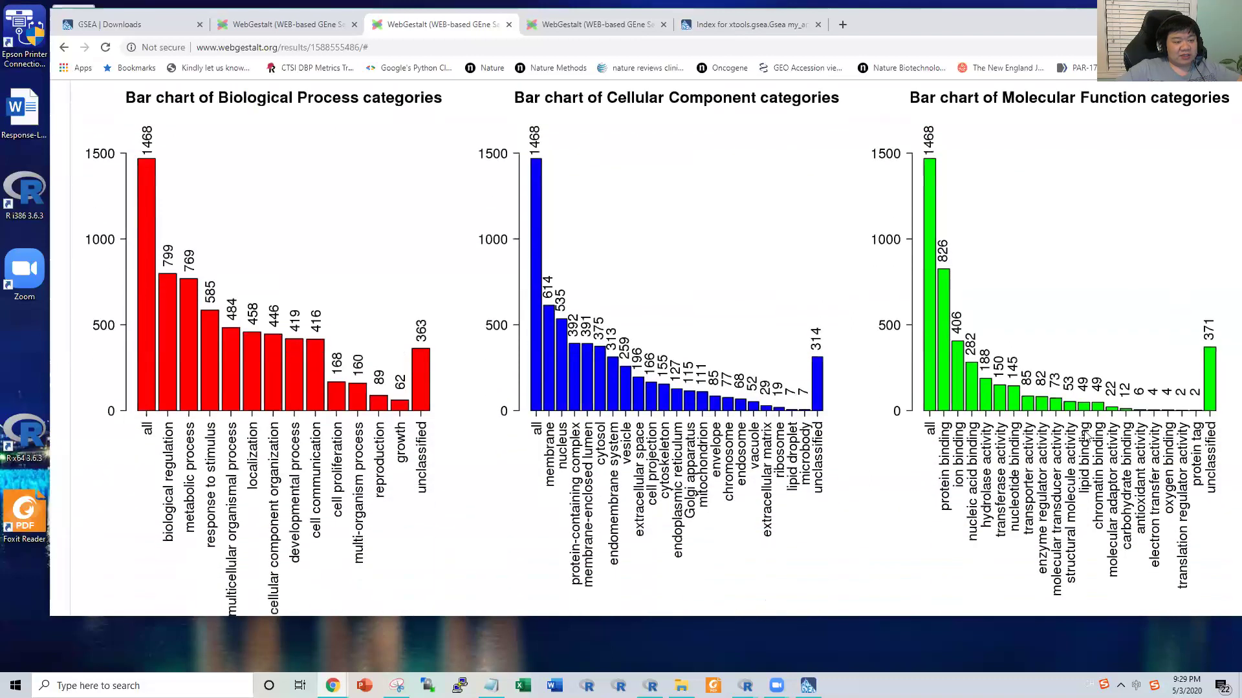
{"action": "scroll", "coordinate": [343, 165], "scroll_direction": "up", "scroll_amount": 3}
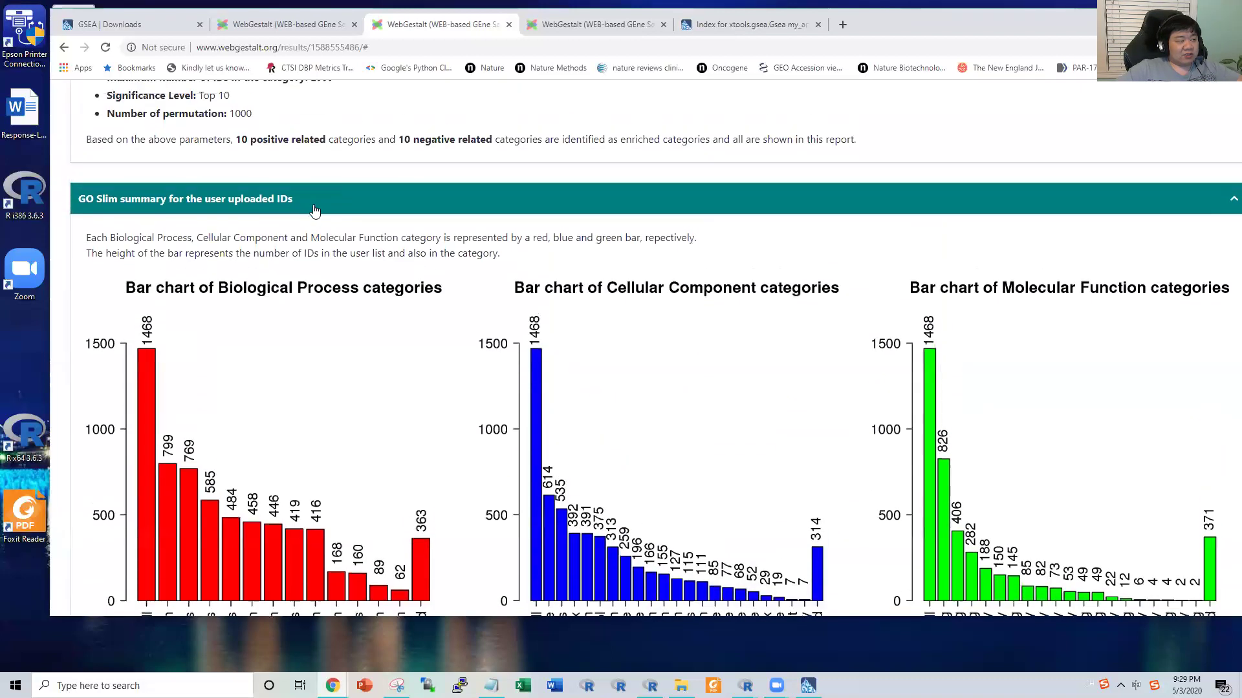
{"action": "left_click_drag", "start_coordinate": [499, 258], "coordinate": [93, 237]}
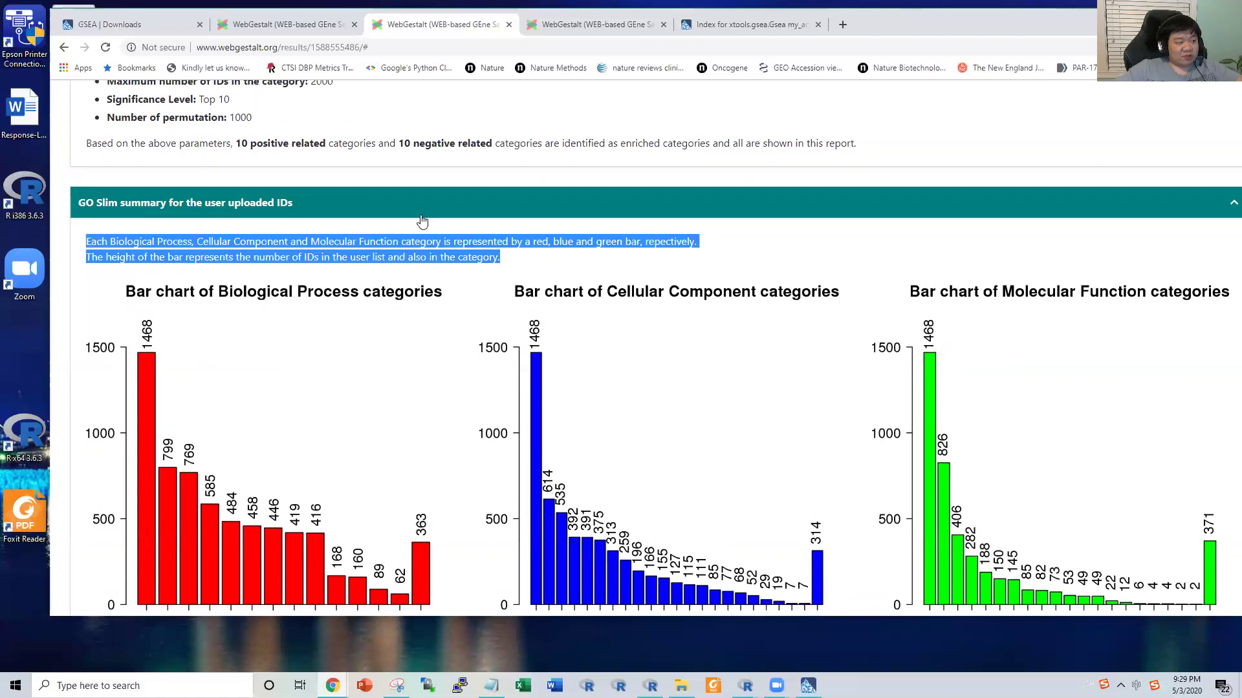
Step: Recheck the job summary's parameters, and collapse the GO Slim summary
{"action": "scroll", "coordinate": [357, 256], "scroll_direction": "up", "scroll_amount": 6}
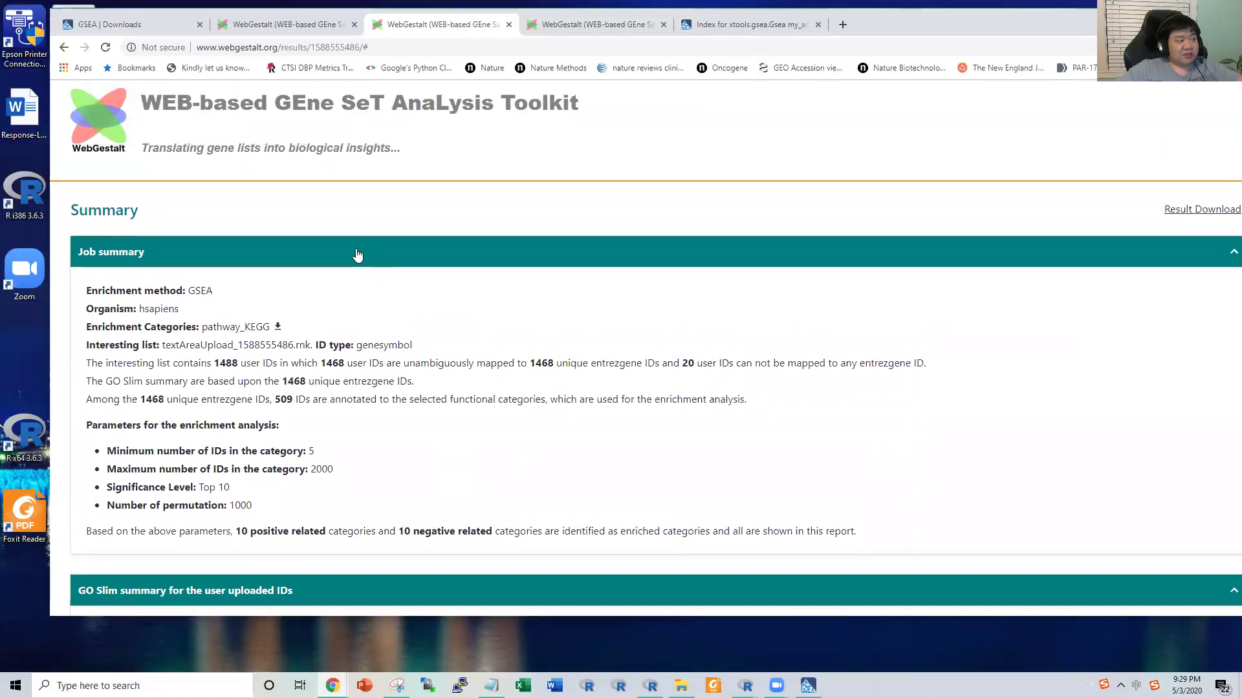
{"action": "scroll", "coordinate": [358, 255], "scroll_direction": "down", "scroll_amount": 4}
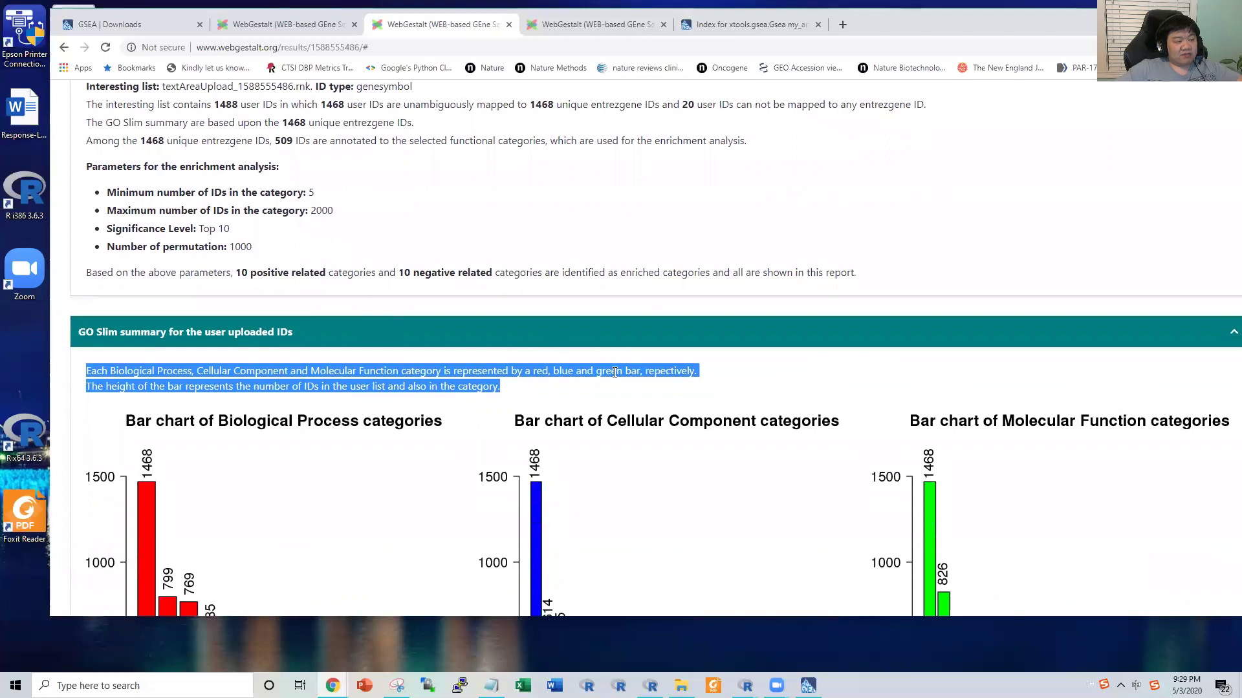
{"action": "scroll", "coordinate": [555, 375], "scroll_direction": "down", "scroll_amount": 1}
{"action": "left_click", "coordinate": [406, 270]}
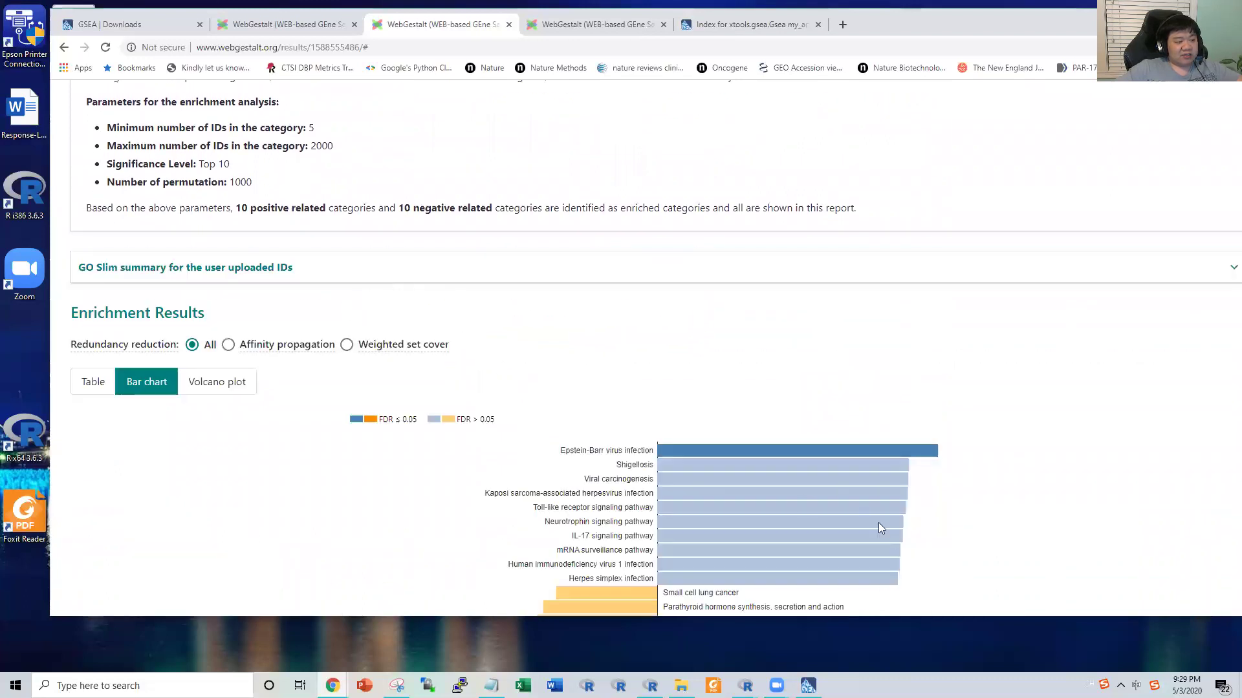
Step: Select the Malaria gene set in the enrichment bar chart, and view its enrichment plot, statistics and genes
{"action": "scroll", "coordinate": [723, 476], "scroll_direction": "down", "scroll_amount": 3}
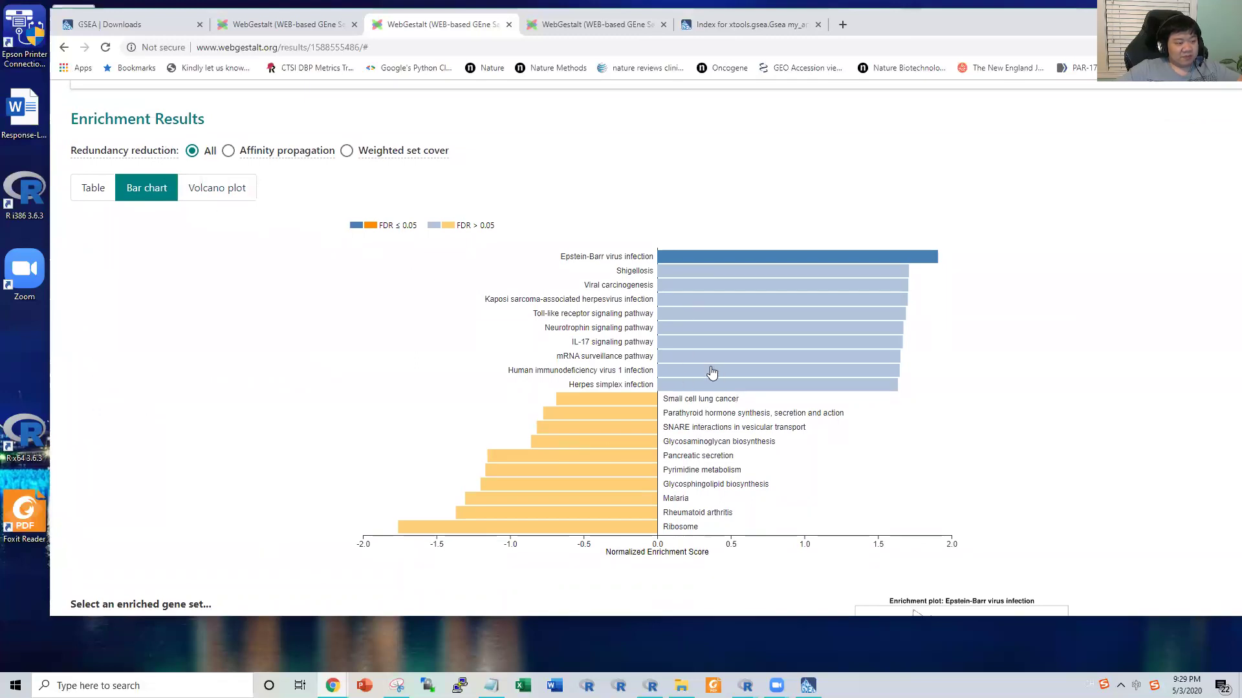
{"action": "scroll", "coordinate": [710, 372], "scroll_direction": "down", "scroll_amount": 1}
{"action": "scroll", "coordinate": [708, 367], "scroll_direction": "down", "scroll_amount": 7}
{"action": "scroll", "coordinate": [767, 333], "scroll_direction": "up", "scroll_amount": 4}
{"action": "left_click", "coordinate": [629, 250]}
{"action": "scroll", "coordinate": [628, 242], "scroll_direction": "down", "scroll_amount": 3}
{"action": "scroll", "coordinate": [626, 234], "scroll_direction": "up", "scroll_amount": 3}
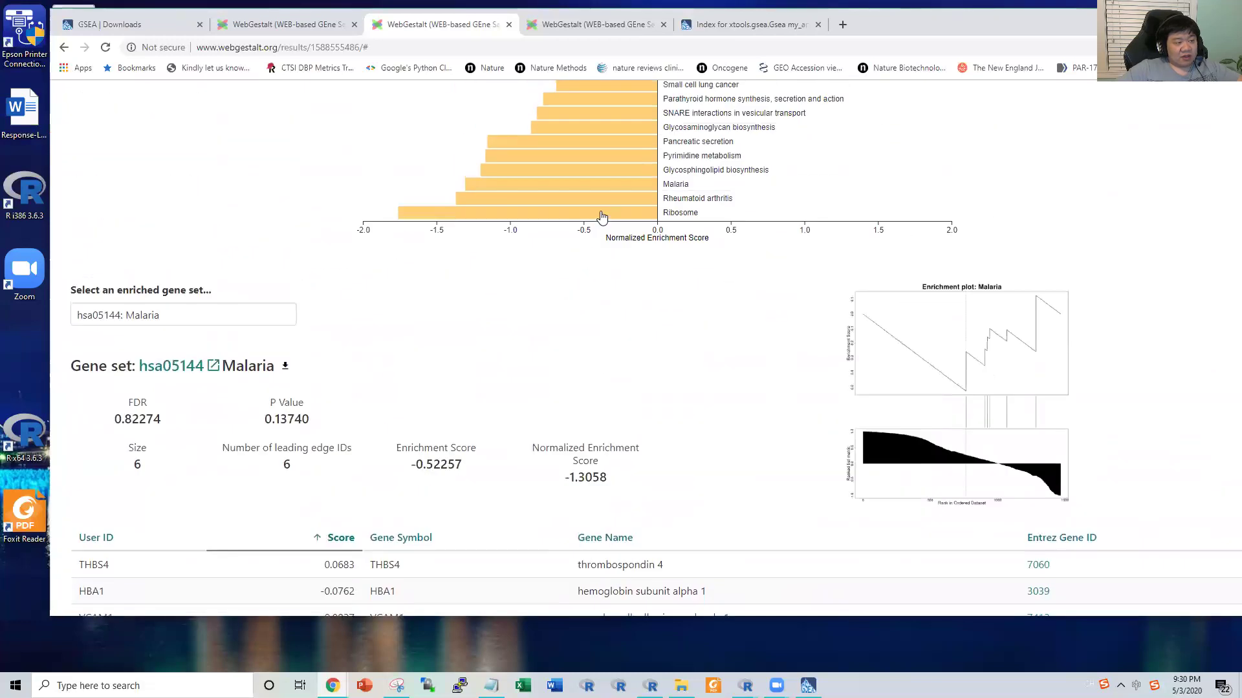
Step: View the enrichment details of the Ribosome and Glycosaminoglycan biosynthesis gene sets from the bar chart
{"action": "left_click", "coordinate": [601, 213]}
{"action": "scroll", "coordinate": [601, 216], "scroll_direction": "down", "scroll_amount": 4}
{"action": "scroll", "coordinate": [608, 249], "scroll_direction": "up", "scroll_amount": 4}
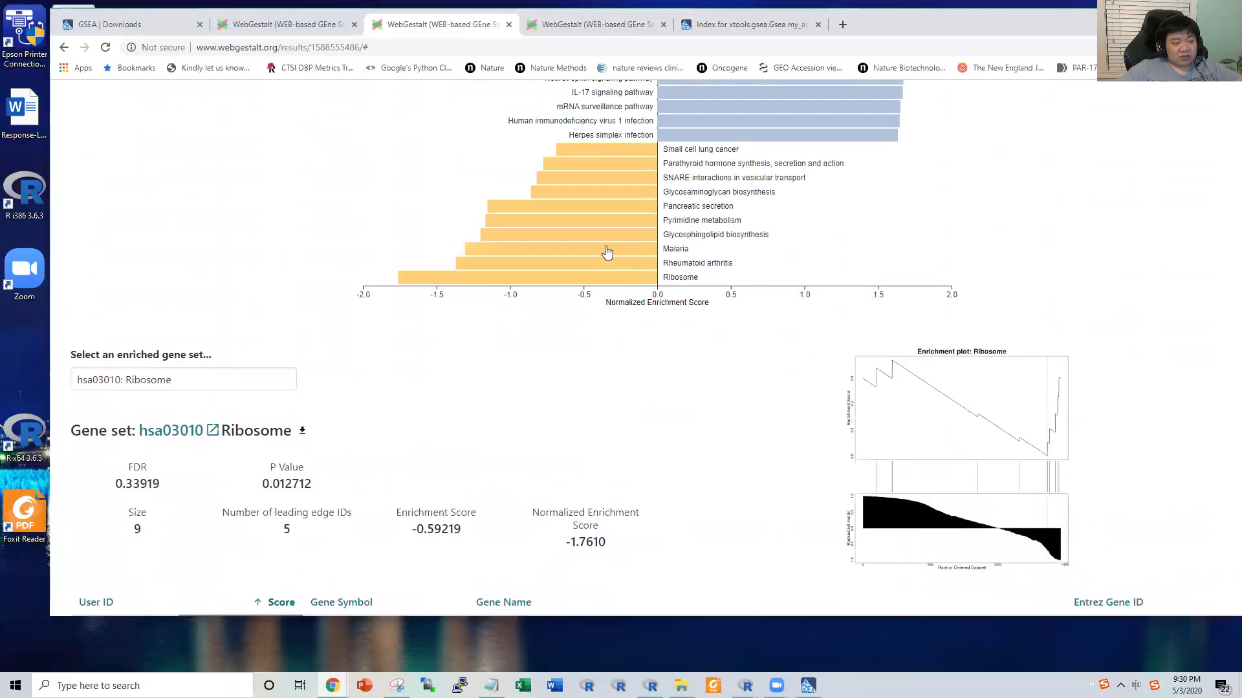
{"action": "left_click", "coordinate": [618, 192]}
{"action": "scroll", "coordinate": [618, 192], "scroll_direction": "down", "scroll_amount": 4}
{"action": "scroll", "coordinate": [1015, 482], "scroll_direction": "up", "scroll_amount": 4}
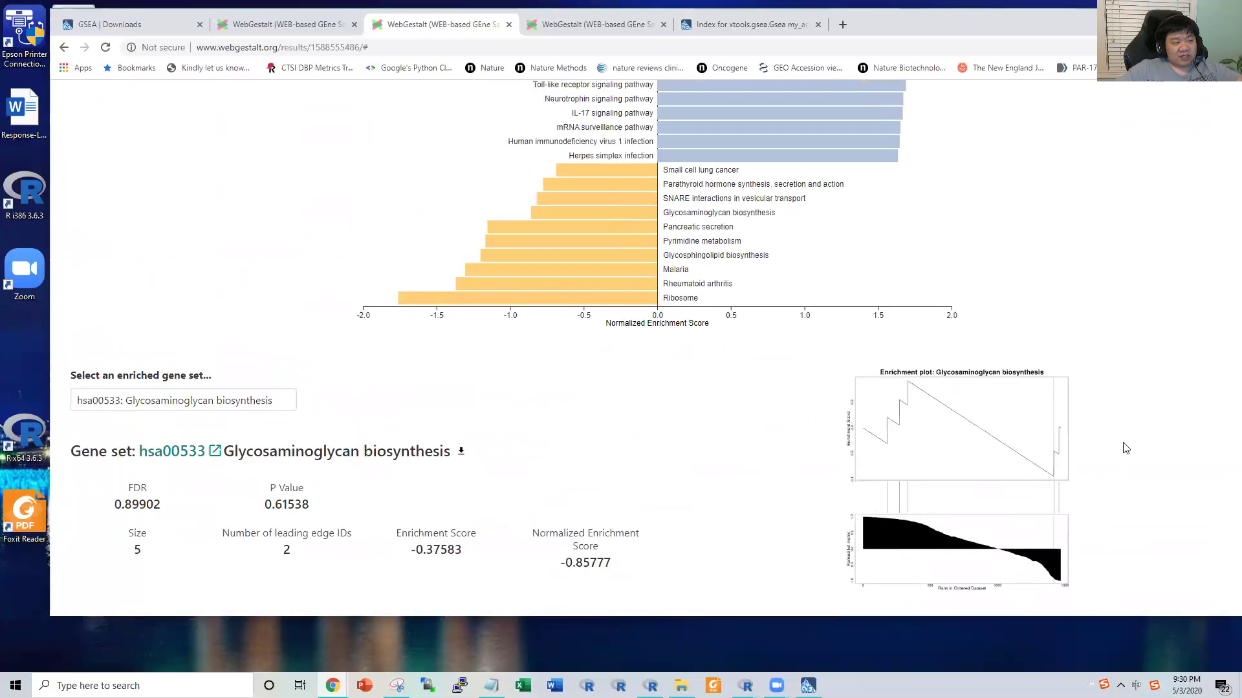
Step: Select the Small cell lung cancer gene set in the bar chart, and look over its enrichment details
{"action": "scroll", "coordinate": [732, 336], "scroll_direction": "up", "scroll_amount": 3}
{"action": "left_click", "coordinate": [647, 365]}
{"action": "scroll", "coordinate": [652, 359], "scroll_direction": "down", "scroll_amount": 6}
{"action": "scroll", "coordinate": [651, 359], "scroll_direction": "up", "scroll_amount": 8}
Step: Display the enrichment results as a table with 50 rows per page, and review the listed gene sets
{"action": "left_click", "coordinate": [97, 245]}
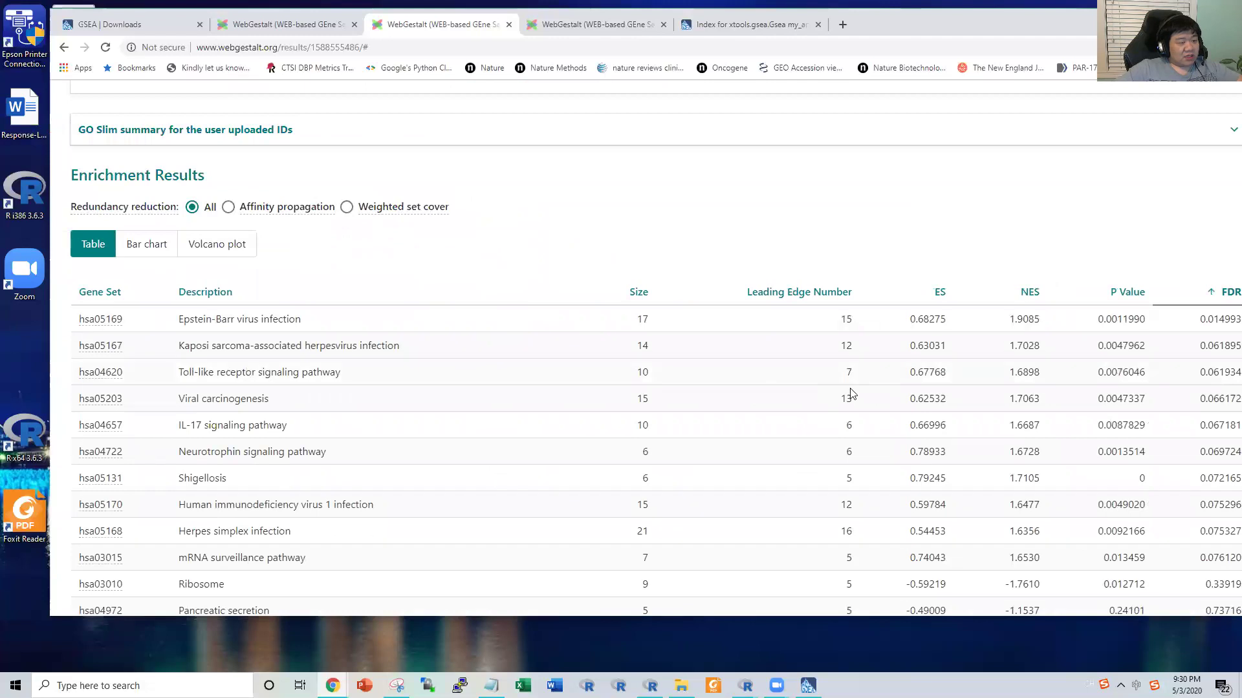
{"action": "scroll", "coordinate": [850, 393], "scroll_direction": "down", "scroll_amount": 8}
{"action": "left_click", "coordinate": [130, 346]}
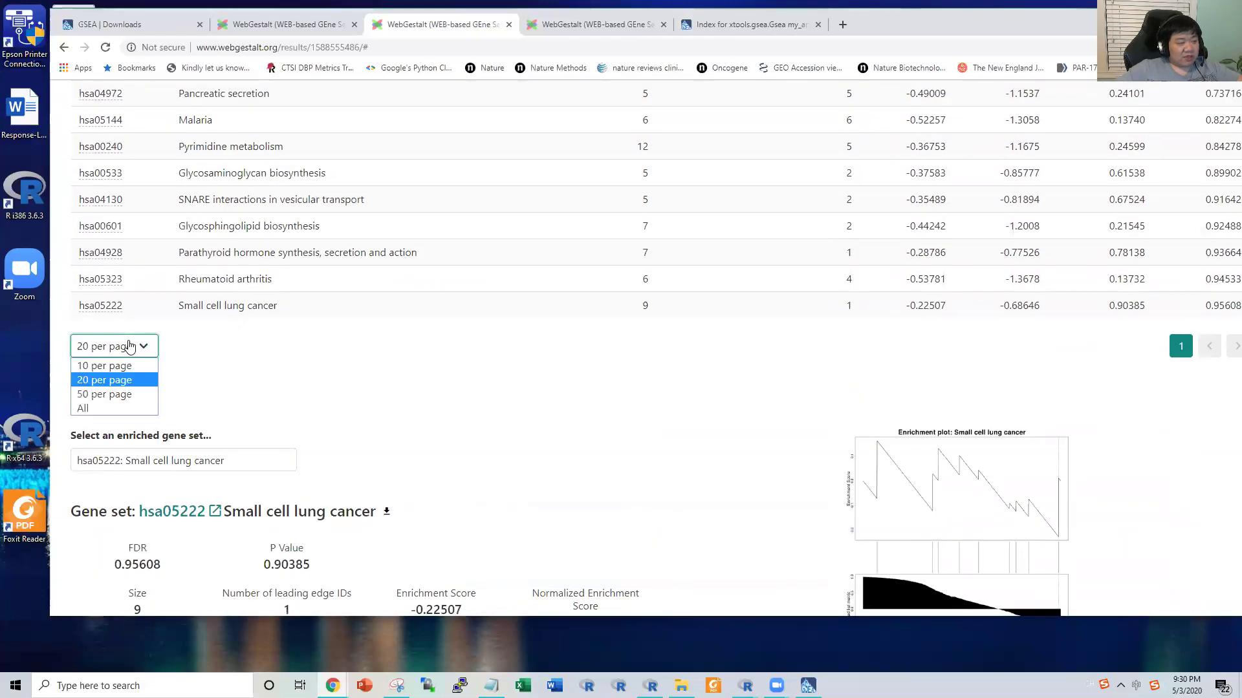
{"action": "left_click", "coordinate": [119, 394]}
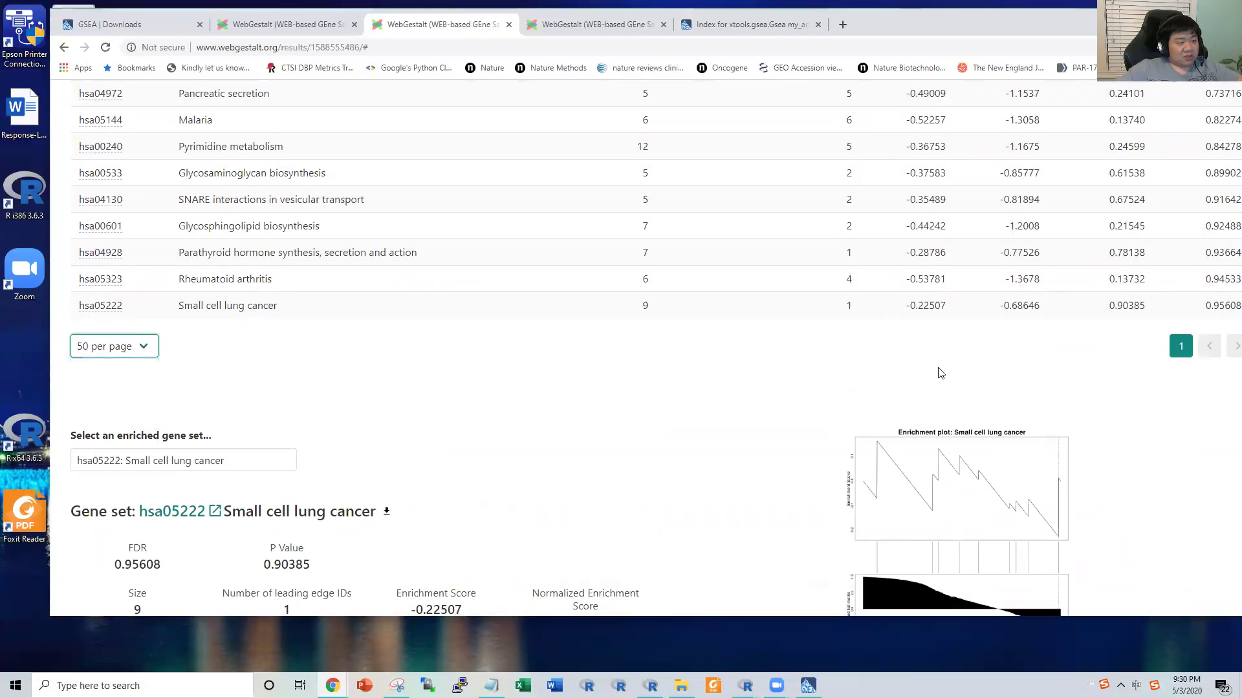
{"action": "scroll", "coordinate": [941, 373], "scroll_direction": "up", "scroll_amount": 6}
{"action": "scroll", "coordinate": [1134, 216], "scroll_direction": "down", "scroll_amount": 6}
{"action": "scroll", "coordinate": [1158, 313], "scroll_direction": "up", "scroll_amount": 6}
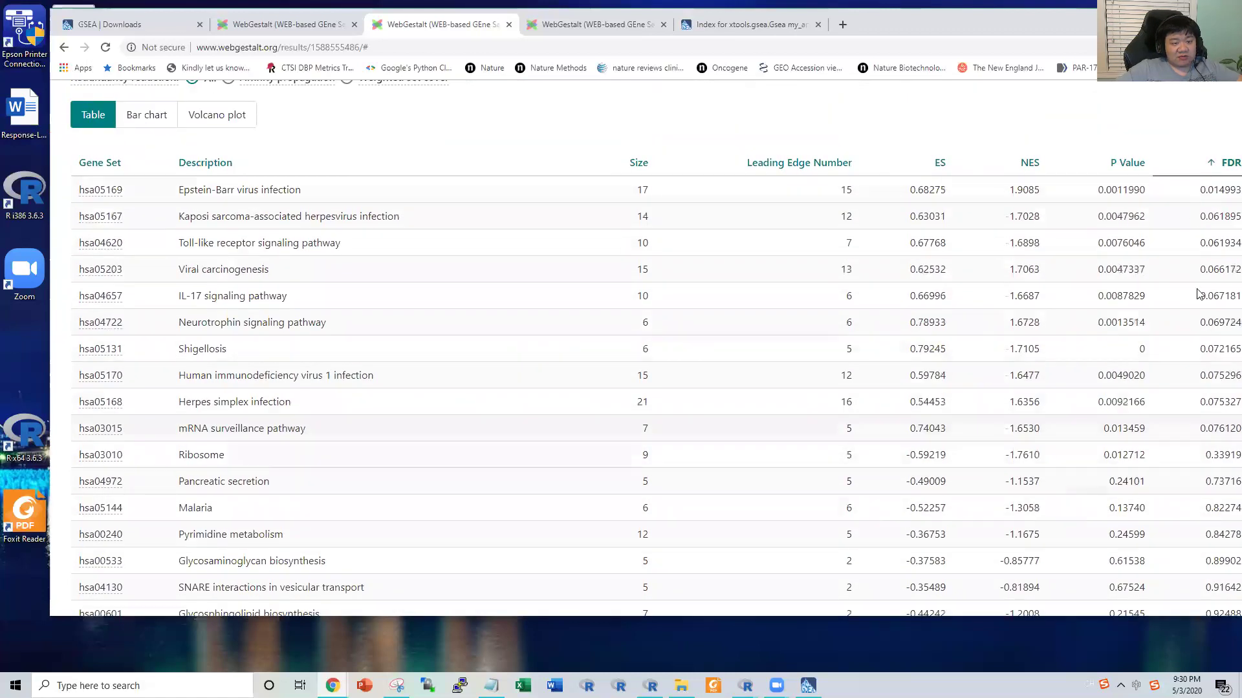
Step: Look over the remaining gene sets in the enrichment table, and close this WebGestalt results page
{"action": "scroll", "coordinate": [970, 537], "scroll_direction": "down", "scroll_amount": 7}
{"action": "scroll", "coordinate": [645, 485], "scroll_direction": "down", "scroll_amount": 4}
{"action": "scroll", "coordinate": [654, 291], "scroll_direction": "up", "scroll_amount": 11}
{"action": "scroll", "coordinate": [661, 121], "scroll_direction": "up", "scroll_amount": 7}
{"action": "left_click", "coordinate": [509, 24]}
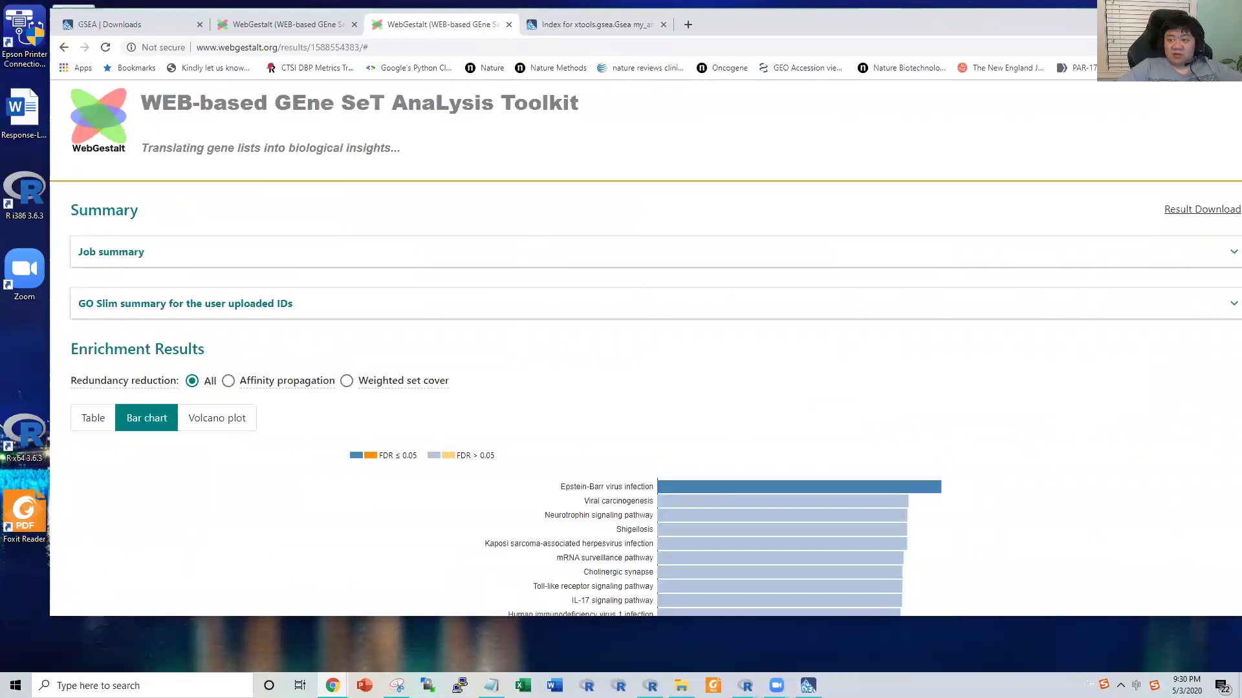
Step: Revisit the GSEA report for Data_example and the GSEA Downloads page
{"action": "left_click", "coordinate": [533, 28]}
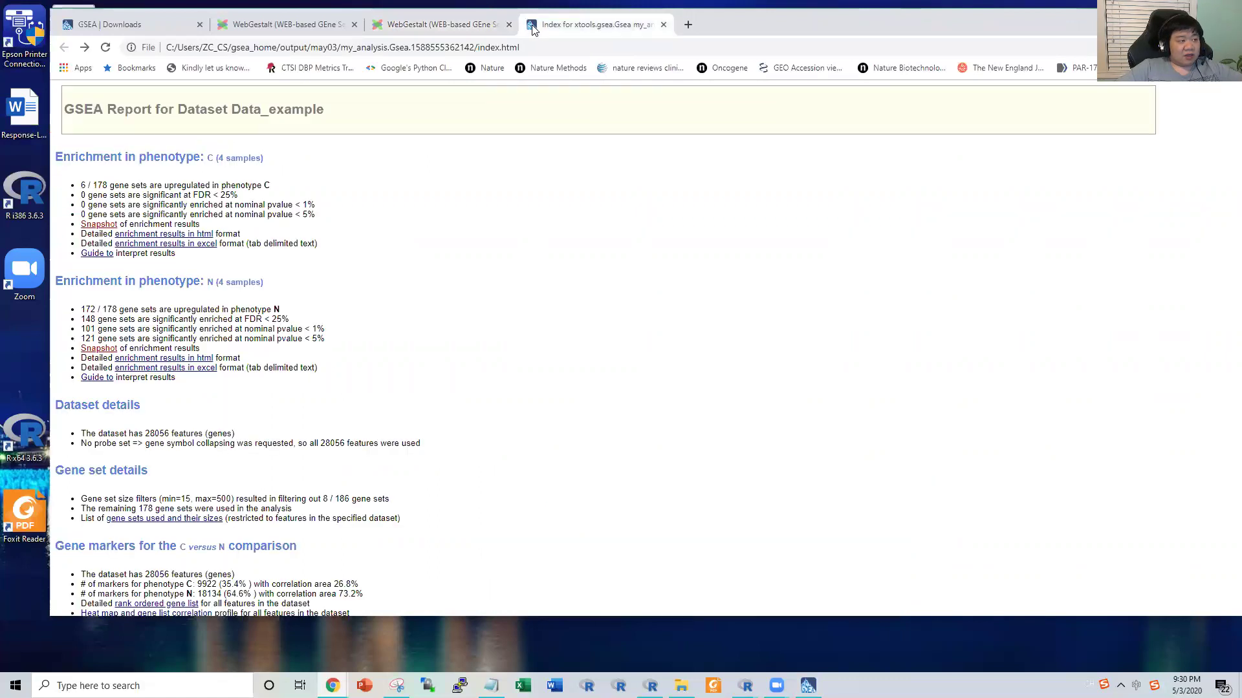
{"action": "left_click", "coordinate": [130, 32]}
{"action": "scroll", "coordinate": [501, 206], "scroll_direction": "up", "scroll_amount": 2}
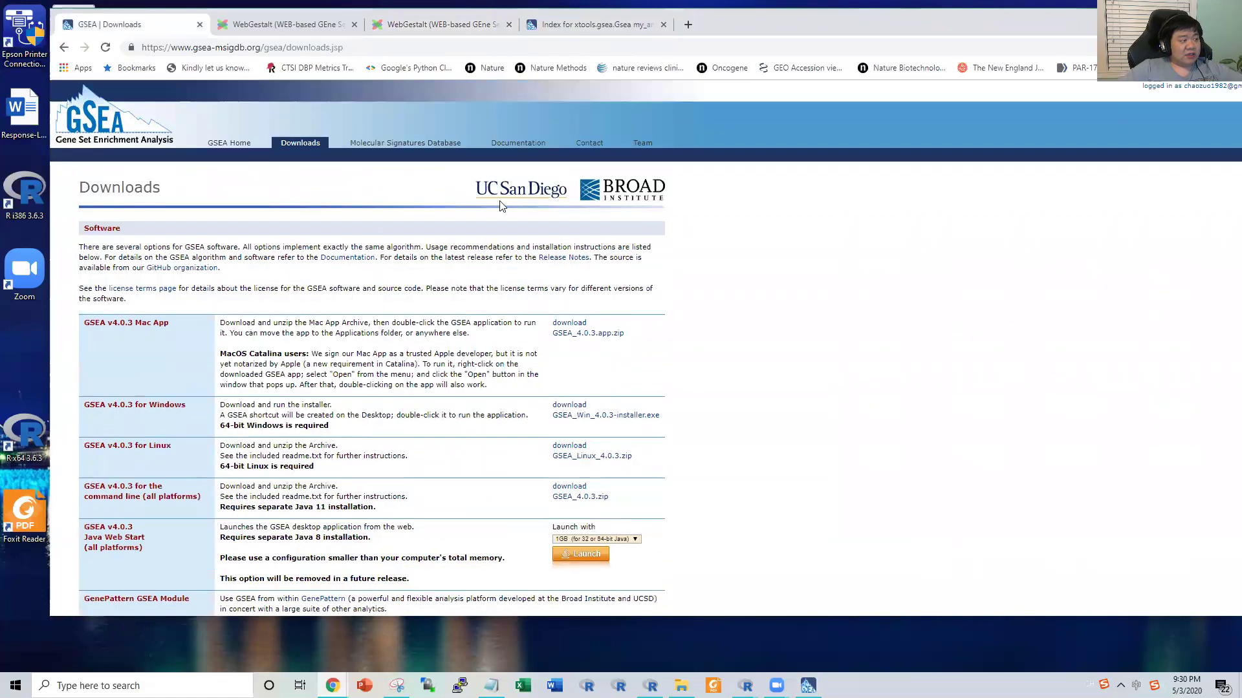
Step: Switch to the GSEA 4.0.3 application to view the Run Gsea parameters, and minimize its window
{"action": "left_click", "coordinate": [808, 685]}
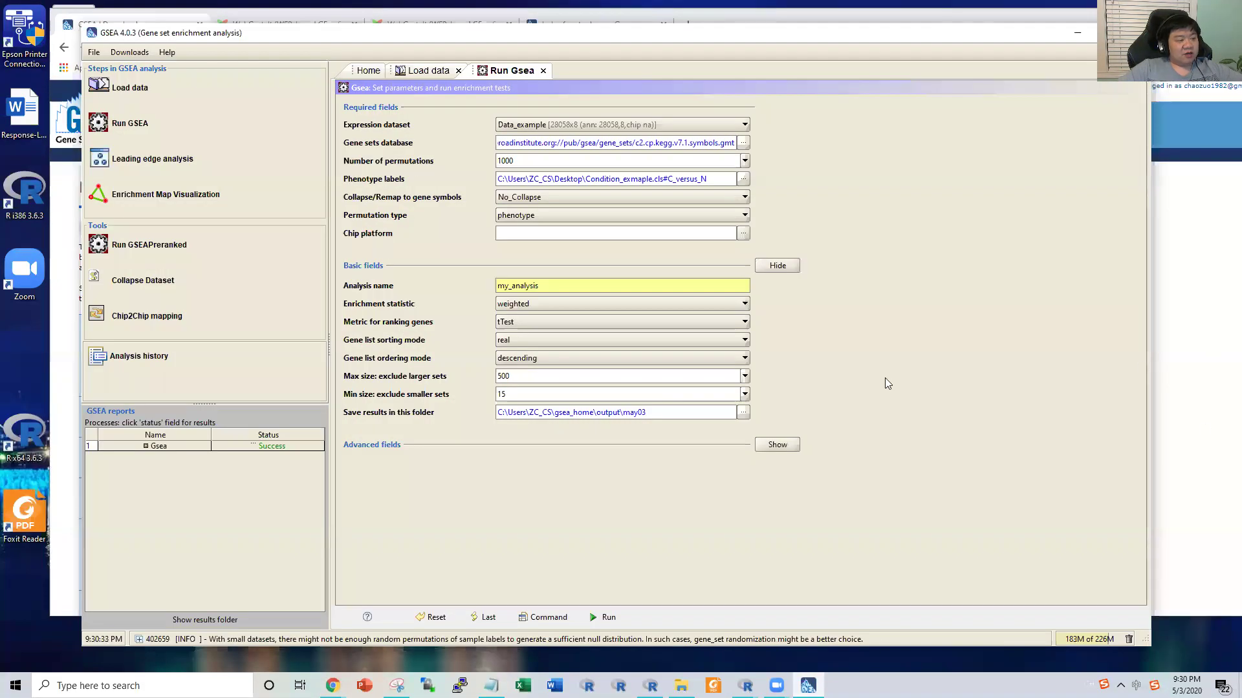
{"action": "left_click", "coordinate": [1077, 32]}
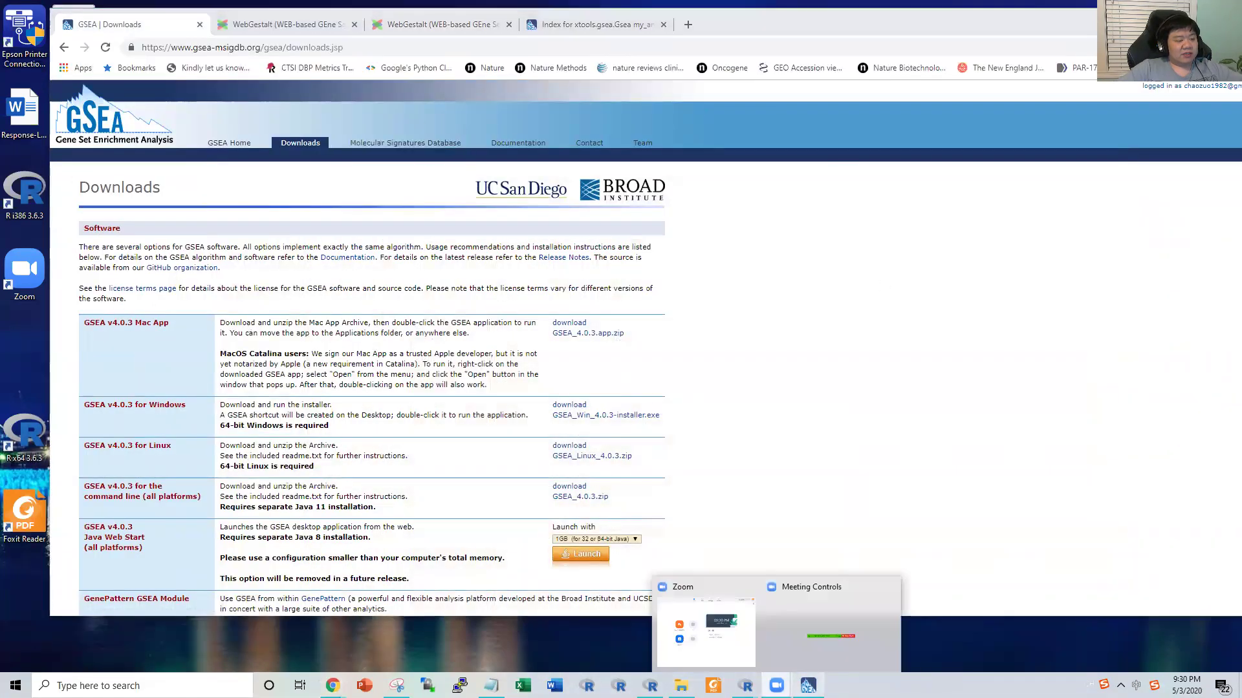
{"action": "left_click", "coordinate": [807, 685]}
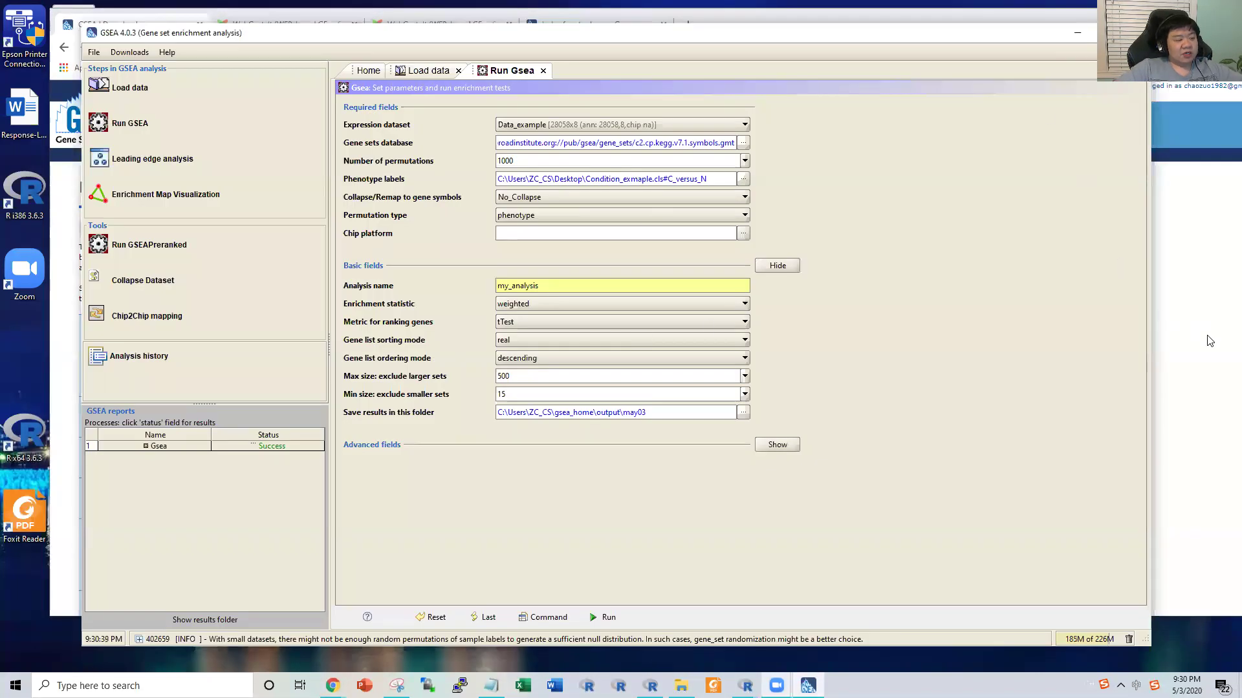
{"action": "left_click", "coordinate": [1077, 32]}
Step: Return to the remaining WebGestalt enrichment results, and view the bar chart and the Epstein-Barr virus infection gene set details
{"action": "left_click", "coordinate": [391, 26]}
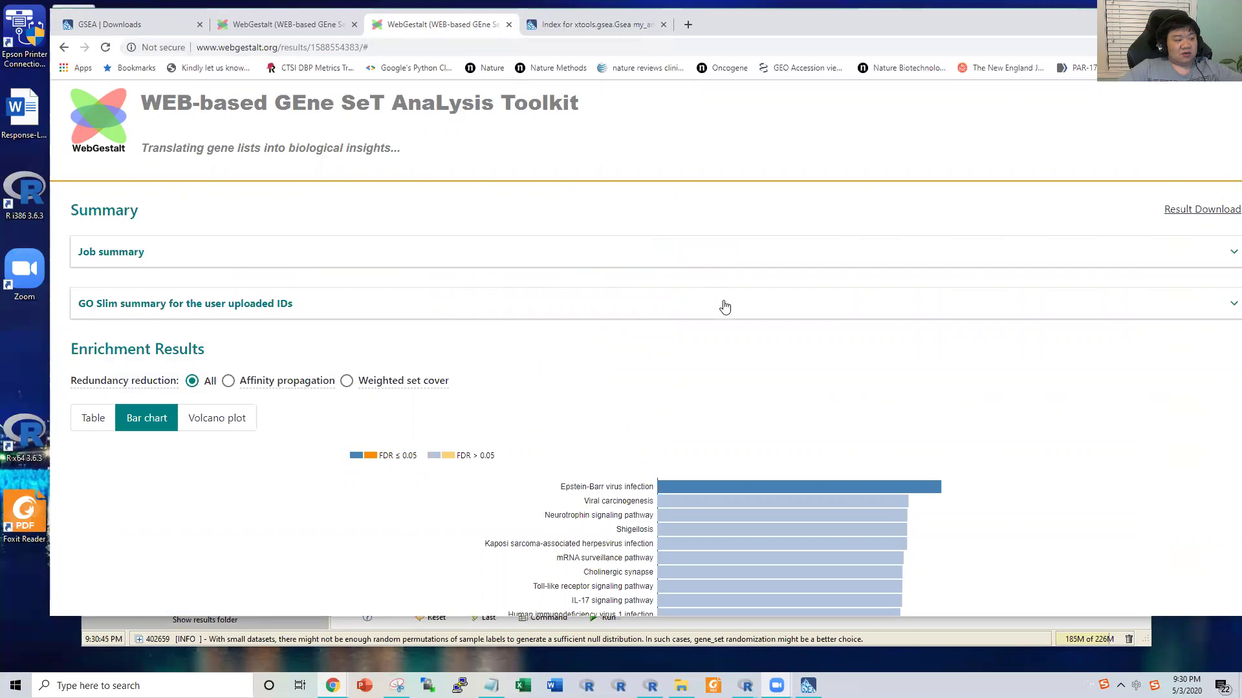
{"action": "scroll", "coordinate": [687, 331], "scroll_direction": "down", "scroll_amount": 1}
{"action": "scroll", "coordinate": [687, 332], "scroll_direction": "down", "scroll_amount": 2}
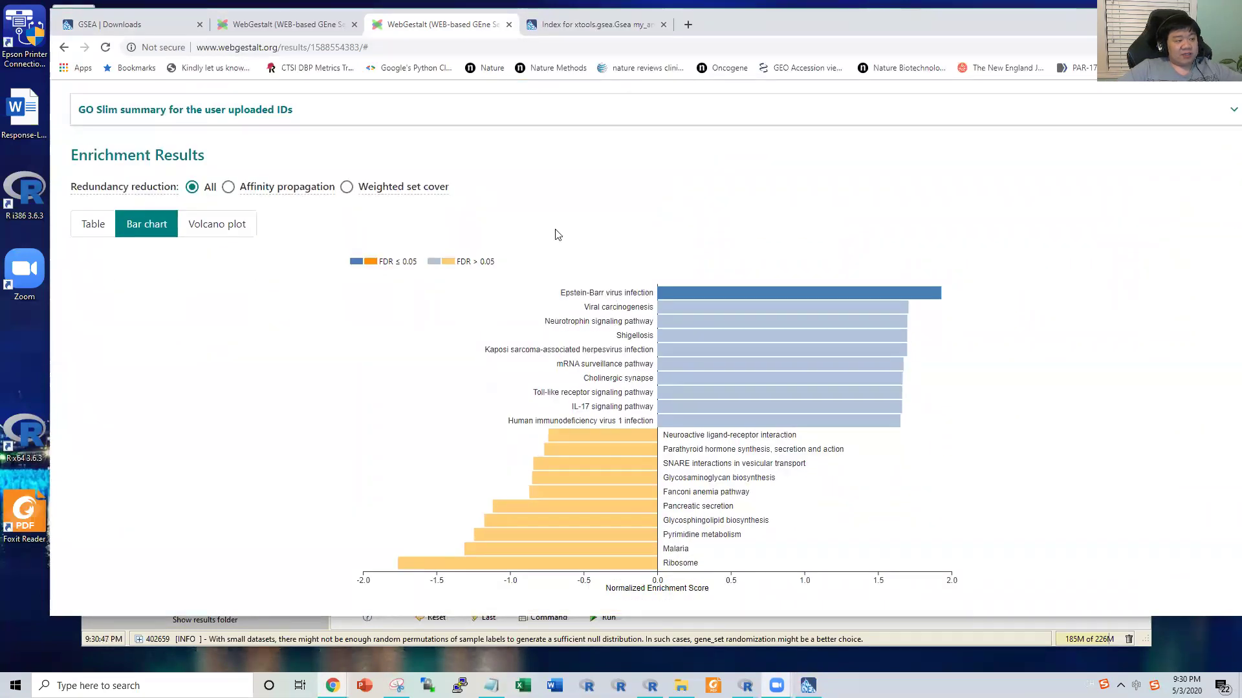
{"action": "scroll", "coordinate": [531, 275], "scroll_direction": "down", "scroll_amount": 7}
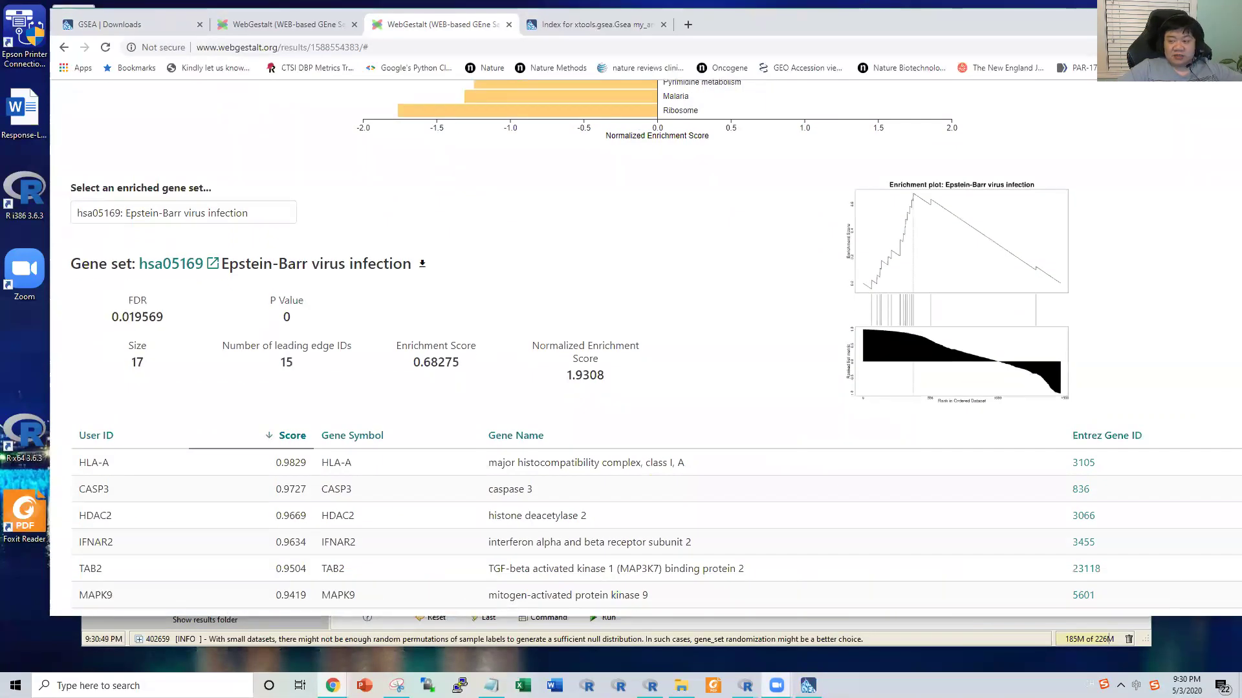